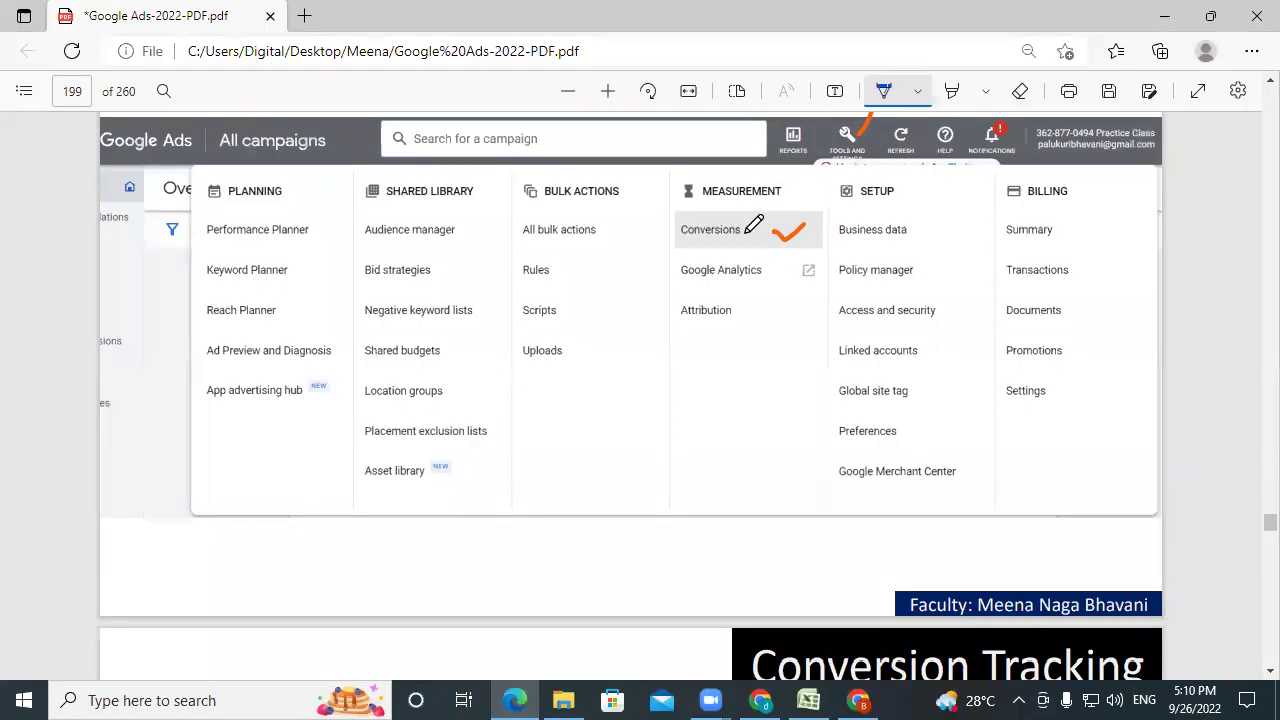
- Switch to Google Ads in Chrome and open the account's Conversions summary
{"action": "left_click", "coordinate": [862, 698]}
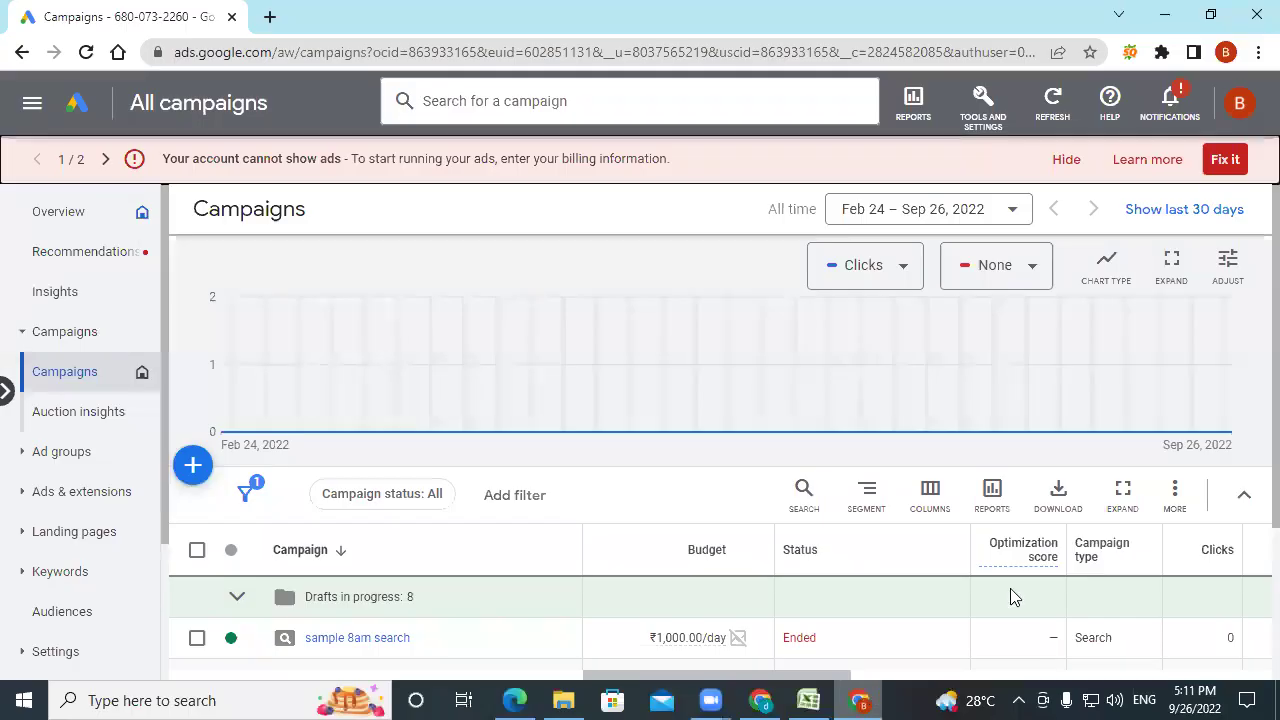
{"action": "left_click", "coordinate": [984, 120]}
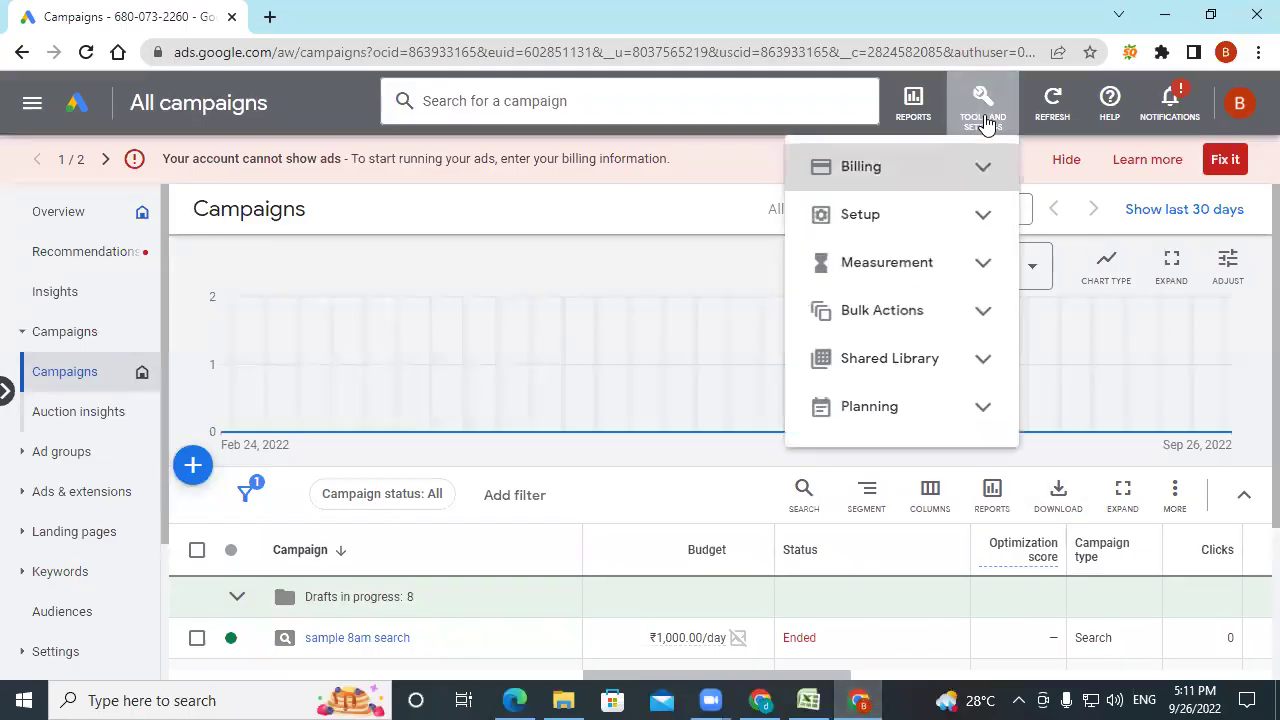
{"action": "left_click", "coordinate": [983, 263]}
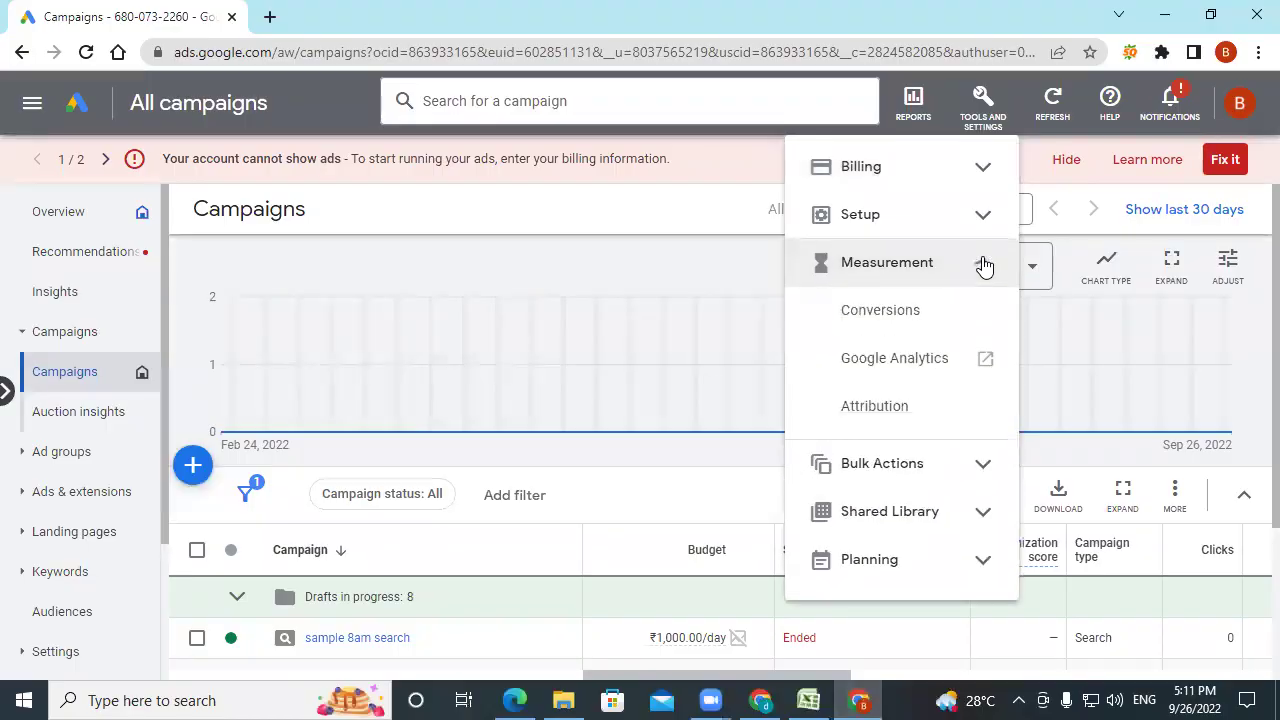
{"action": "left_click", "coordinate": [882, 314]}
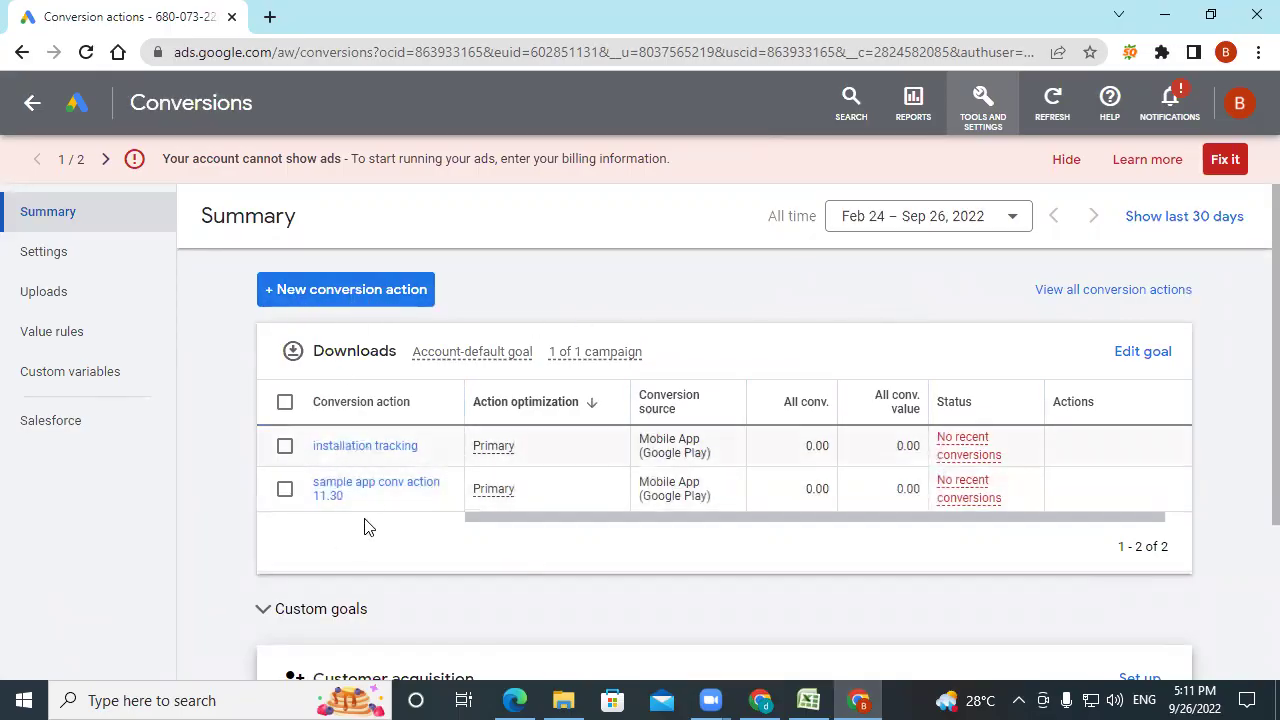
- Start a new conversion action that tracks website conversions
{"action": "scroll", "coordinate": [363, 531], "scroll_direction": "down", "scroll_amount": 3}
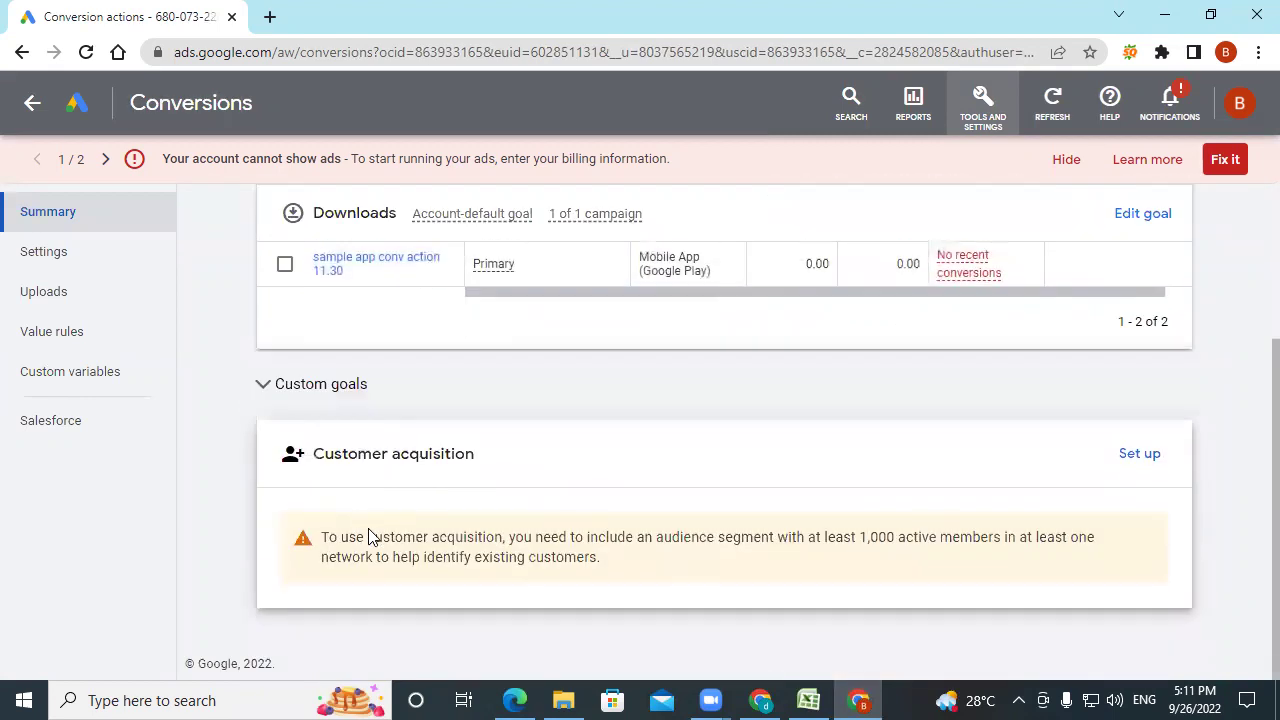
{"action": "scroll", "coordinate": [368, 536], "scroll_direction": "up", "scroll_amount": 3}
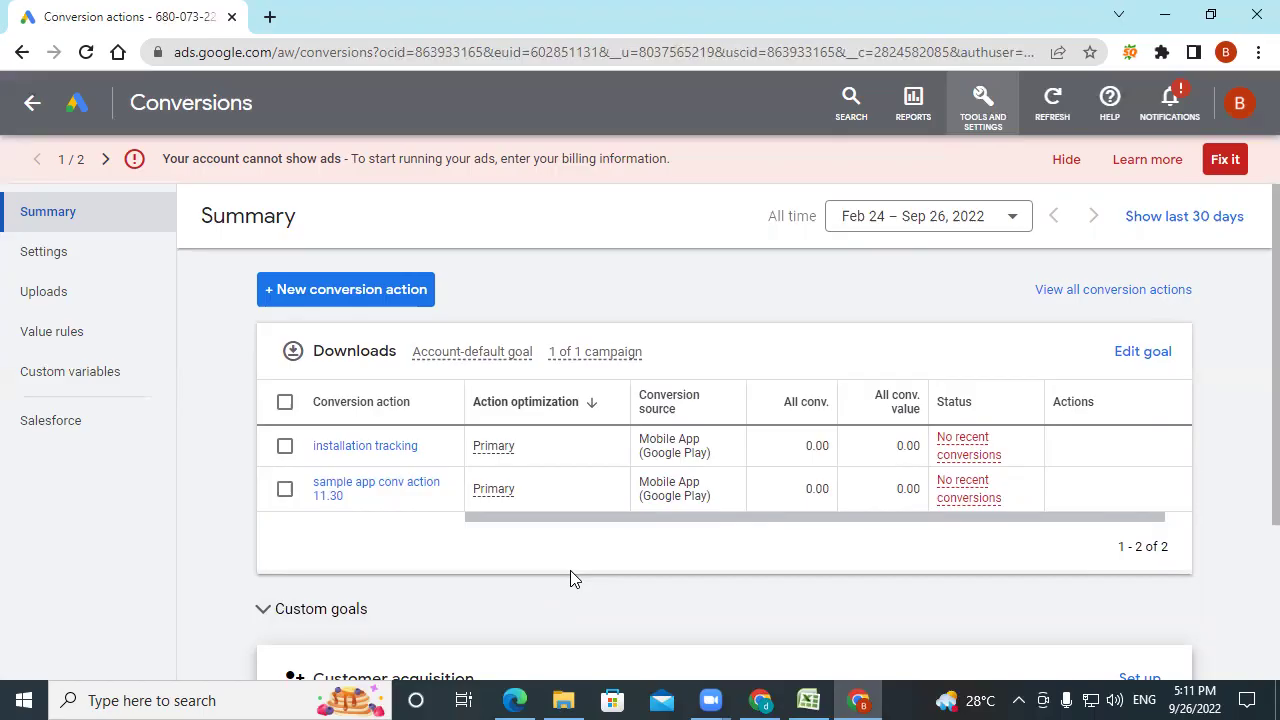
{"action": "left_click", "coordinate": [313, 288]}
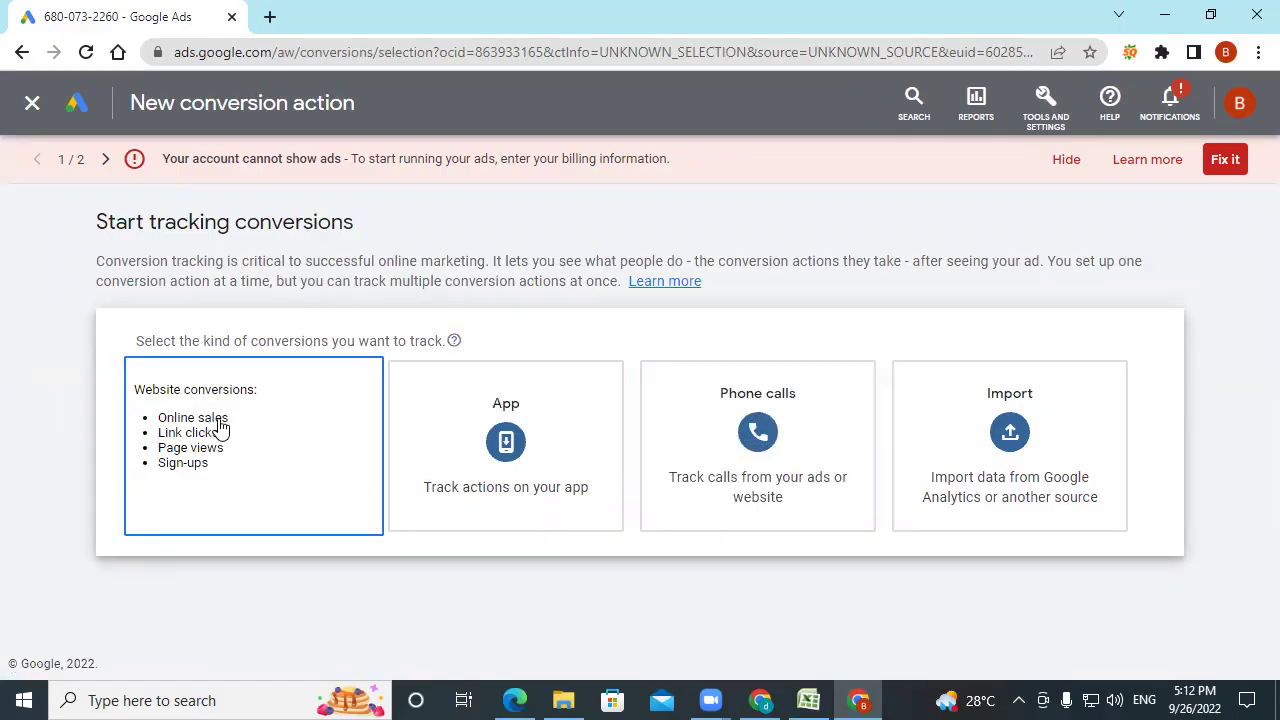
{"action": "left_click", "coordinate": [228, 489]}
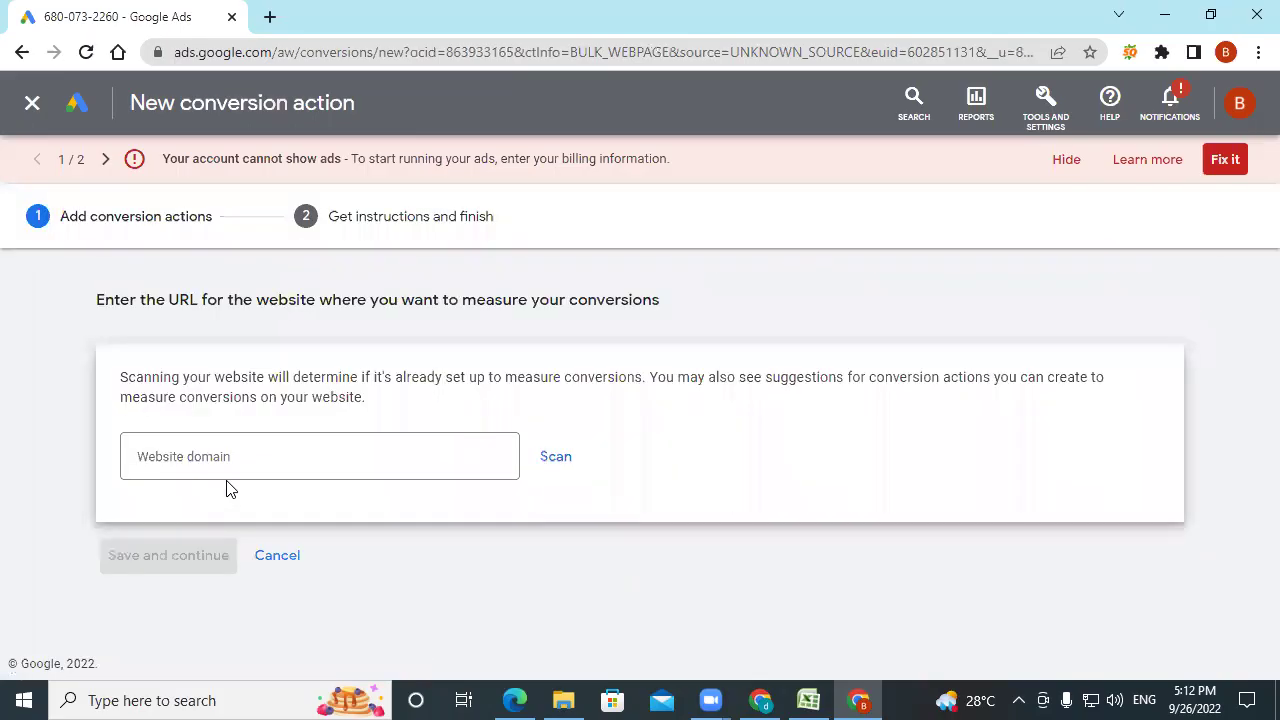
{"action": "left_click", "coordinate": [247, 475]}
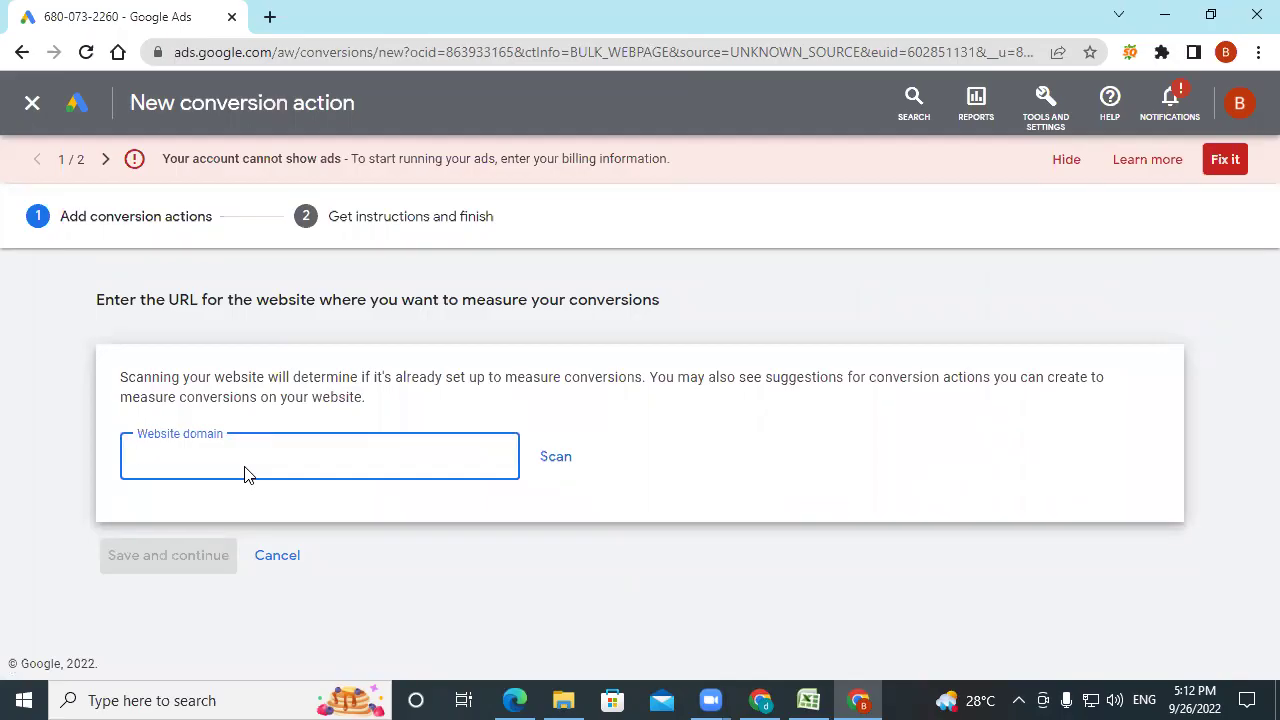
{"action": "left_click", "coordinate": [269, 16]}
{"action": "type", "text": "d"}
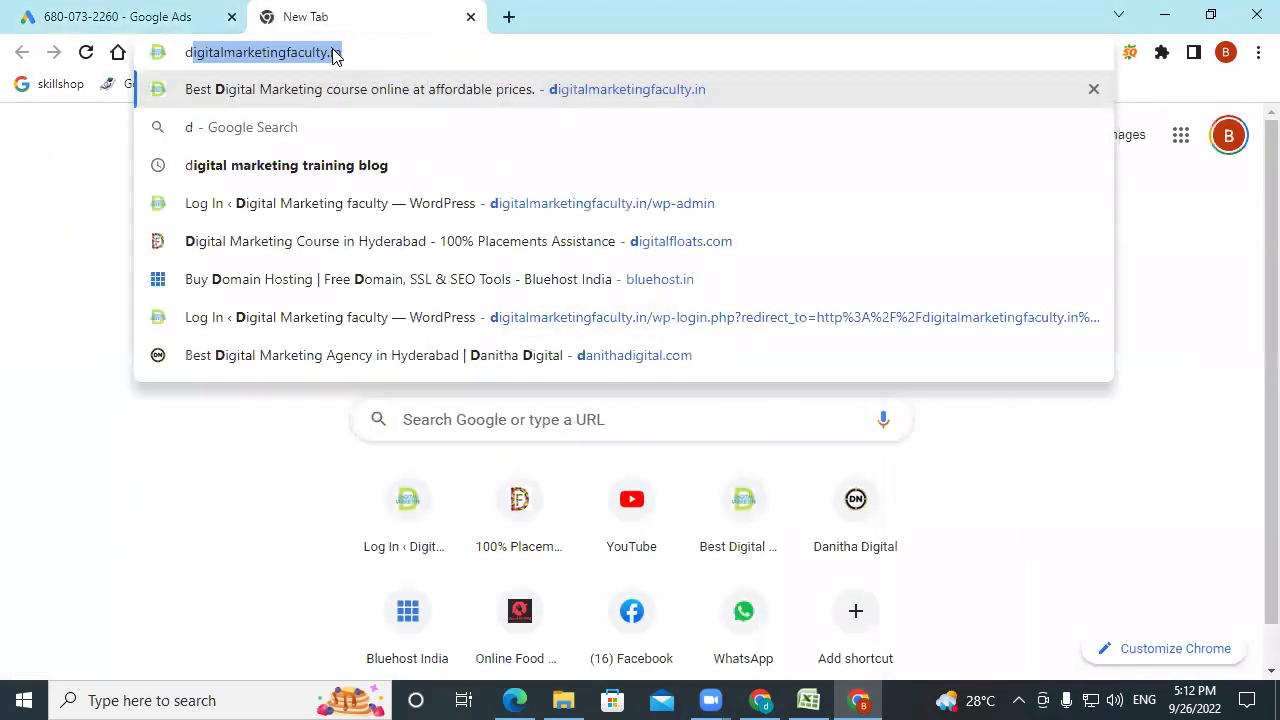
{"action": "triple_click", "coordinate": [335, 54]}
{"action": "key", "text": "ctrl+c"}
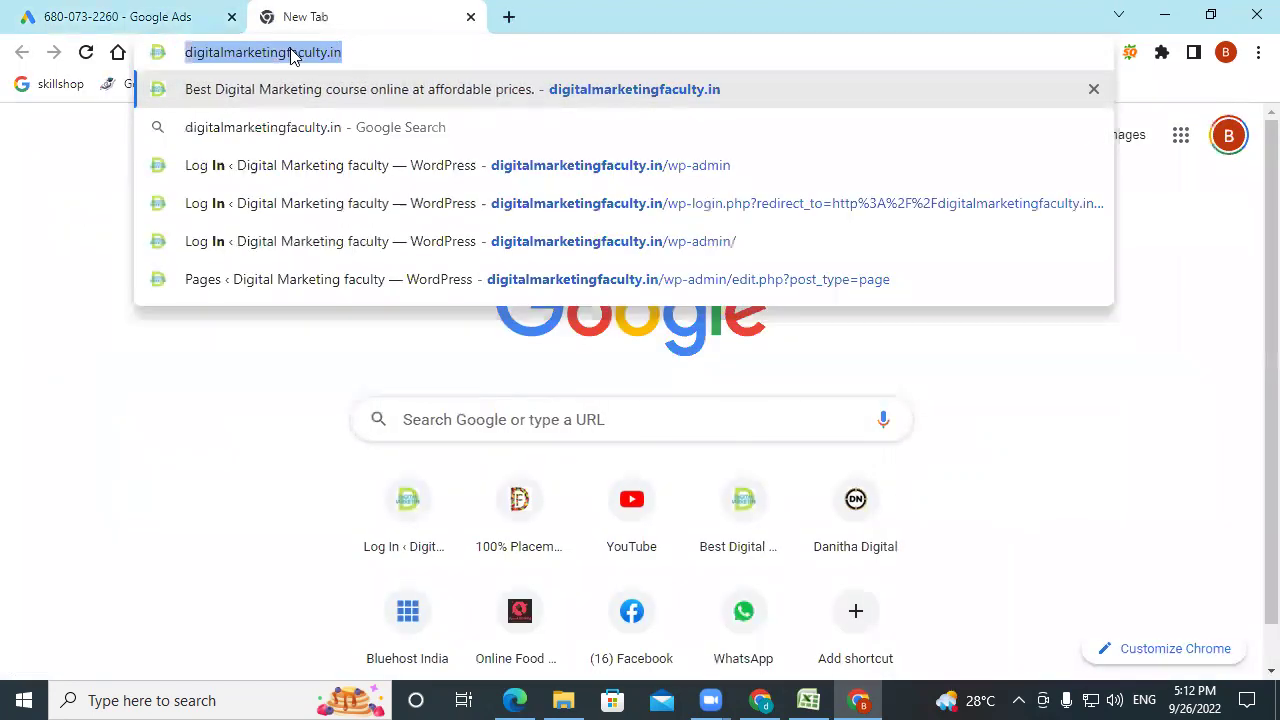
{"action": "left_click", "coordinate": [157, 20]}
{"action": "key", "text": "ctrl+v"}
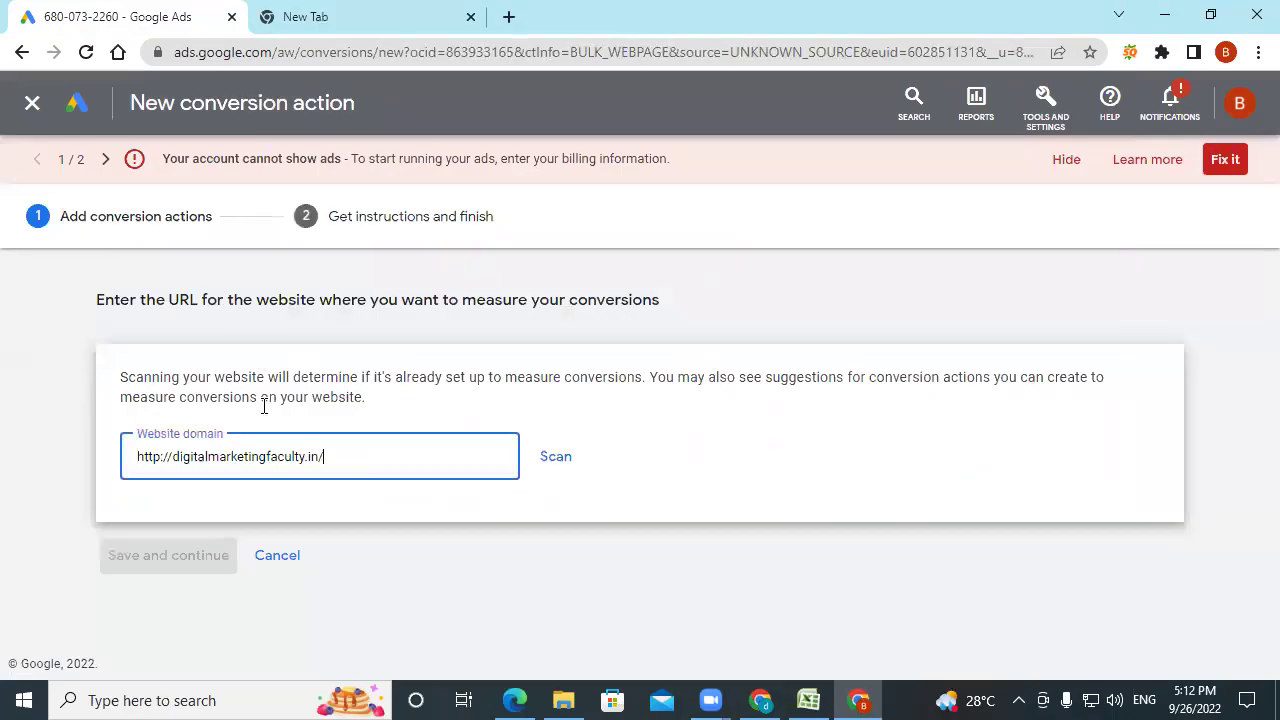
{"action": "left_click", "coordinate": [553, 462]}
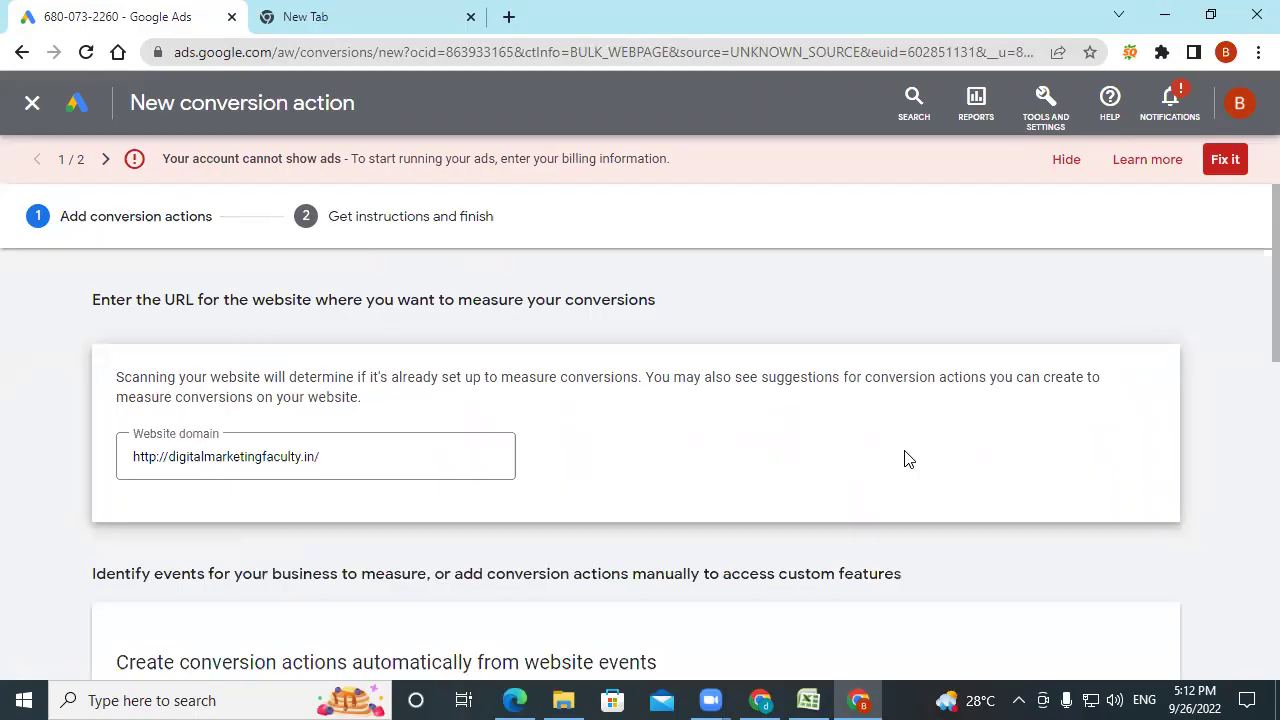
- Add a conversion action manually instead of creating it automatically from website events
{"action": "scroll", "coordinate": [907, 458], "scroll_direction": "down", "scroll_amount": 6}
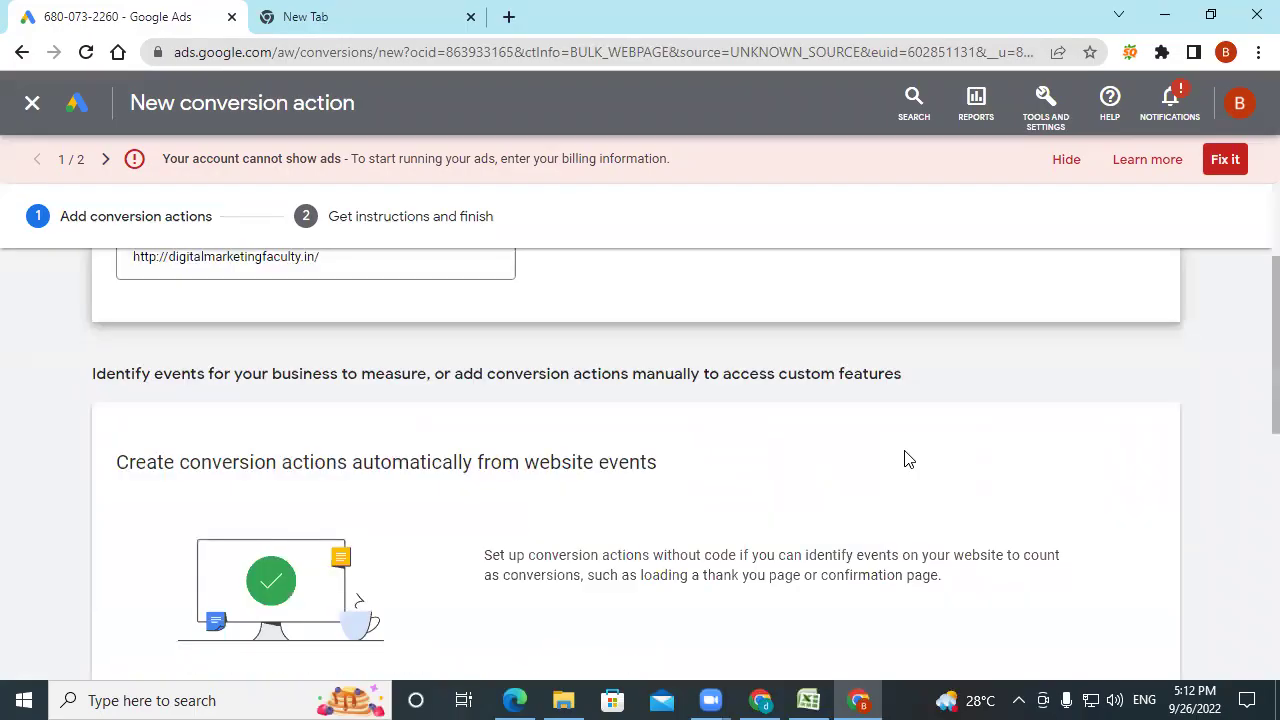
{"action": "scroll", "coordinate": [907, 458], "scroll_direction": "down", "scroll_amount": 3}
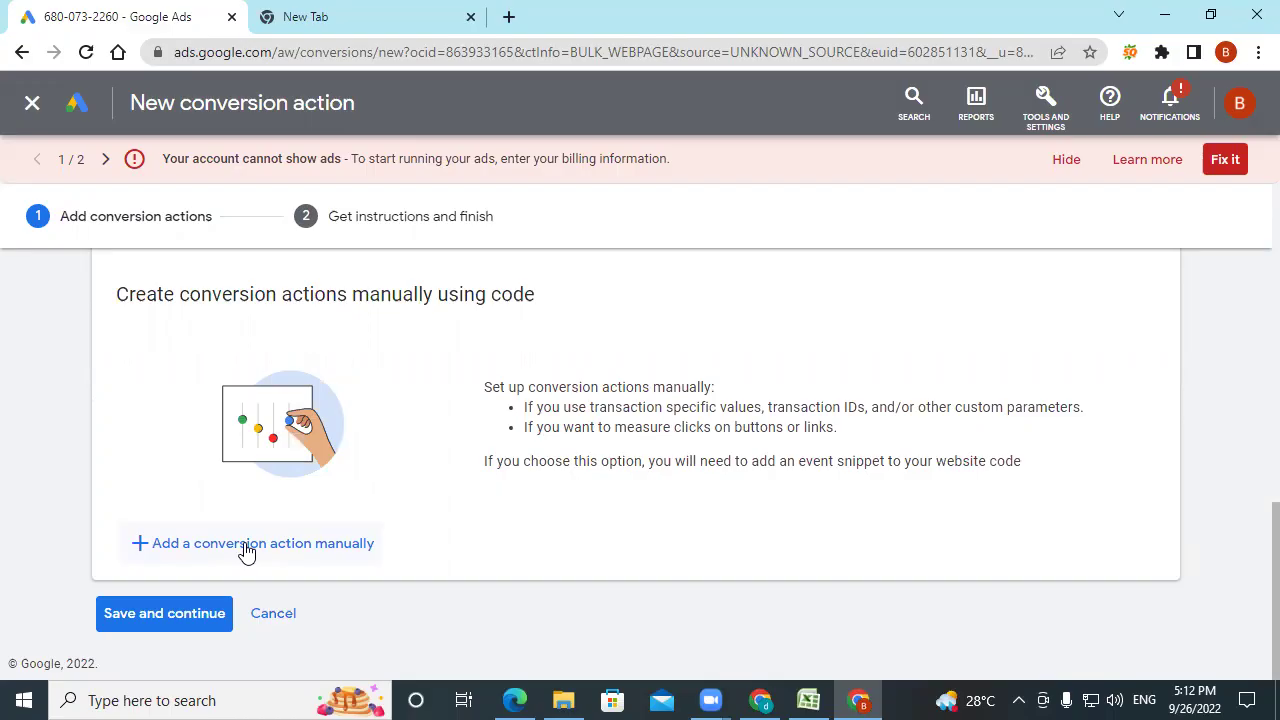
{"action": "left_click", "coordinate": [246, 543]}
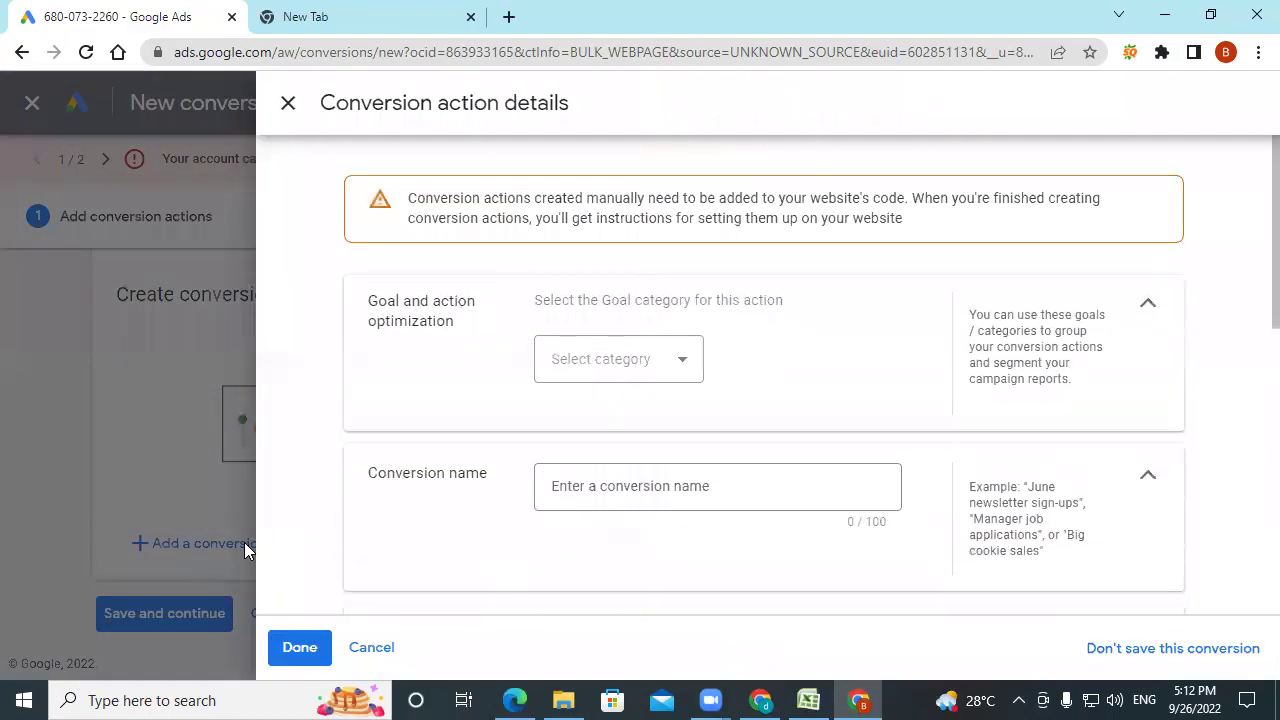
- Set the goal category of the conversion action to Contact from the leads categories
{"action": "left_click", "coordinate": [680, 370]}
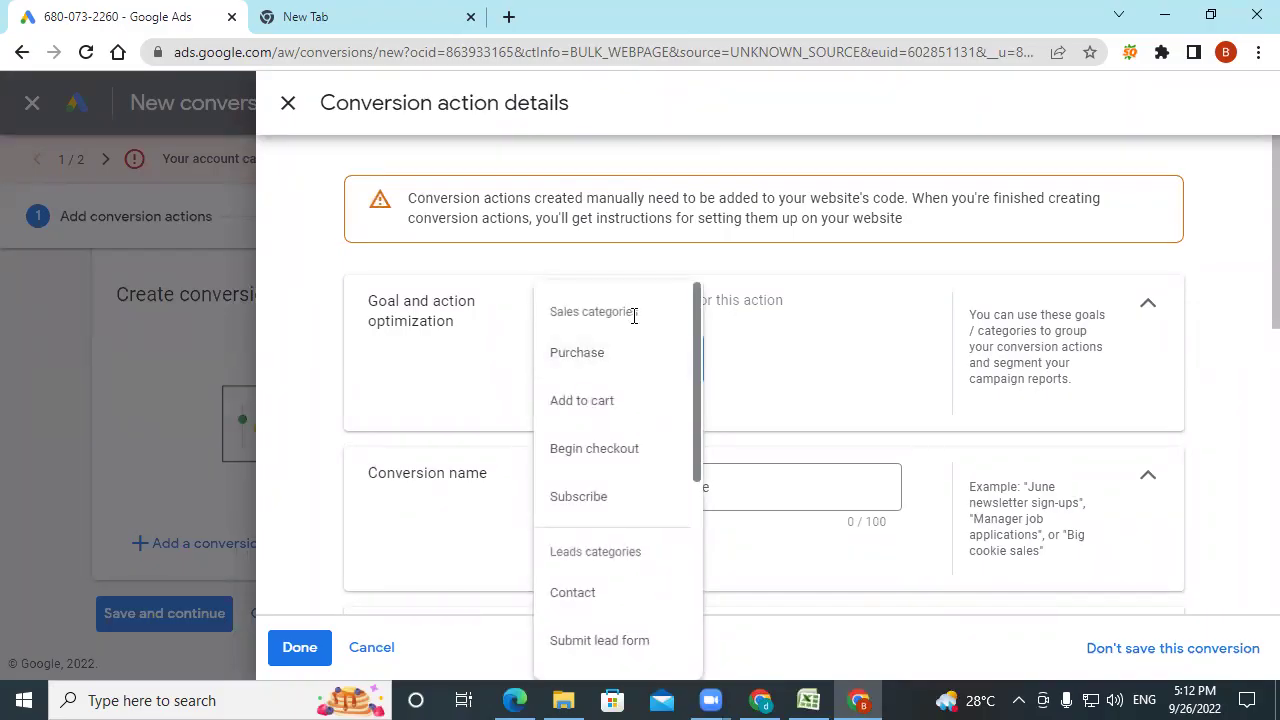
{"action": "scroll", "coordinate": [634, 316], "scroll_direction": "down", "scroll_amount": 2}
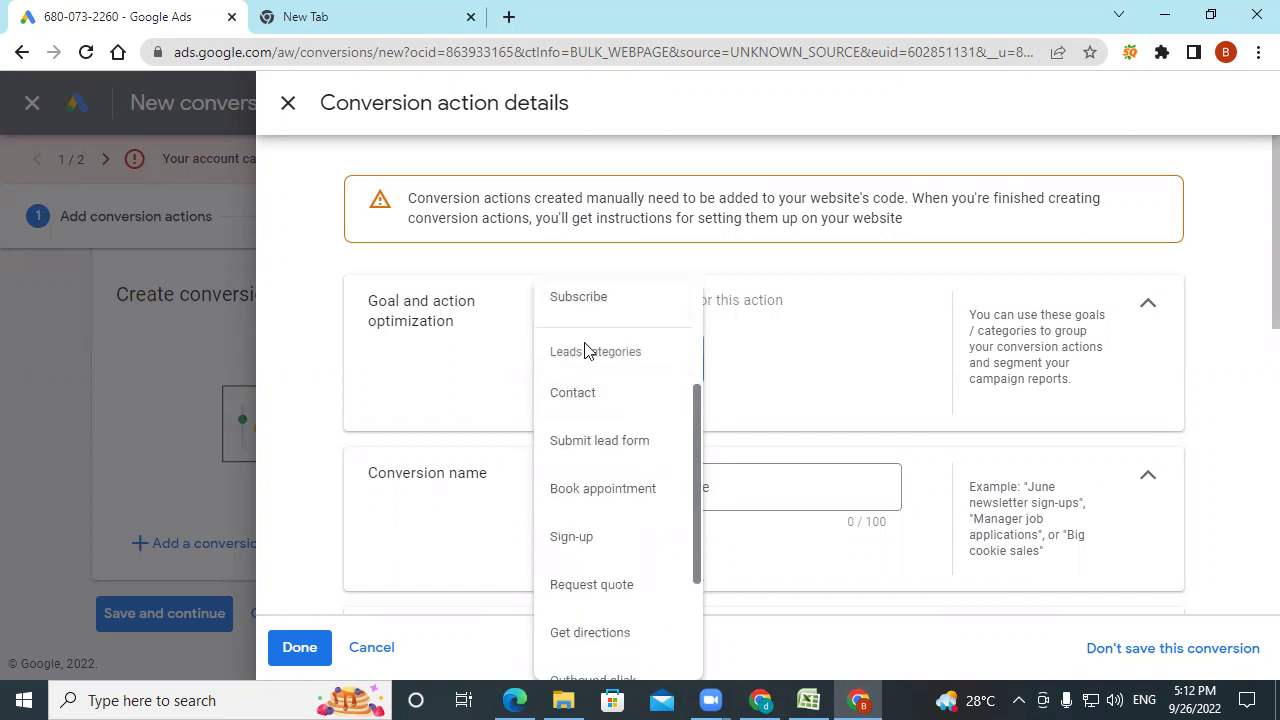
{"action": "scroll", "coordinate": [586, 374], "scroll_direction": "up", "scroll_amount": 2}
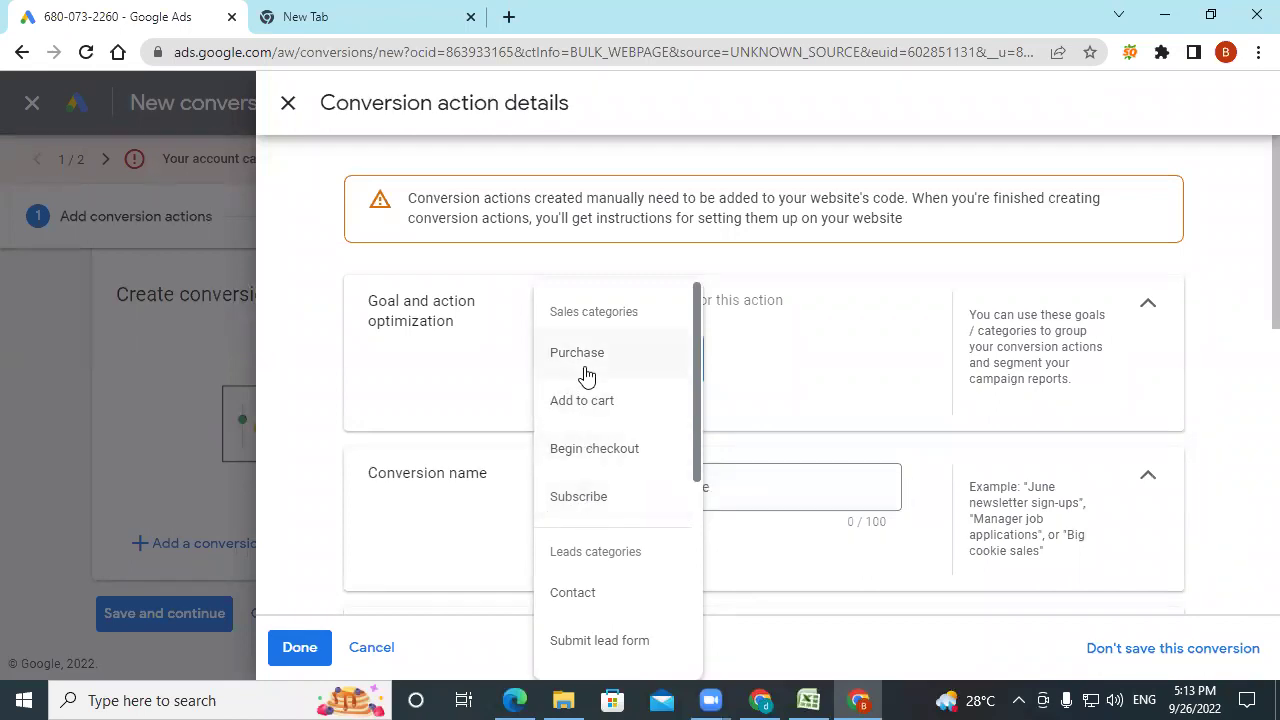
{"action": "scroll", "coordinate": [583, 590], "scroll_direction": "down", "scroll_amount": 2}
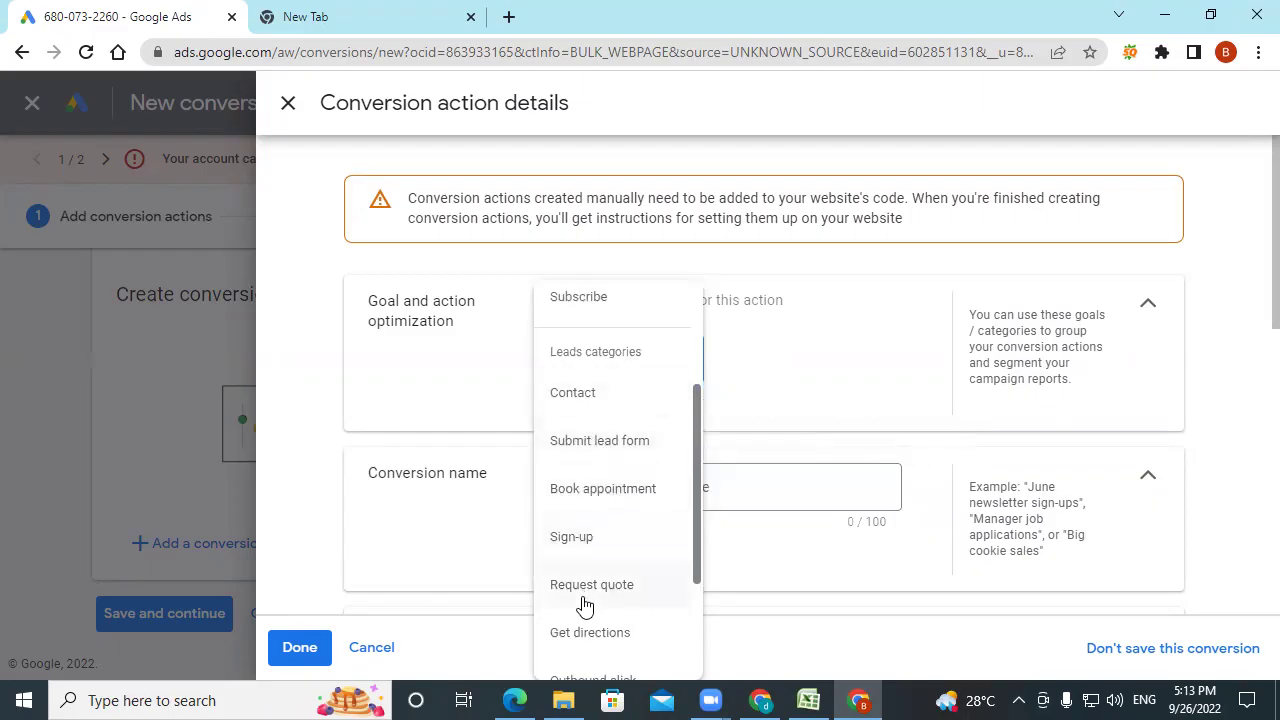
{"action": "scroll", "coordinate": [585, 600], "scroll_direction": "down", "scroll_amount": 2}
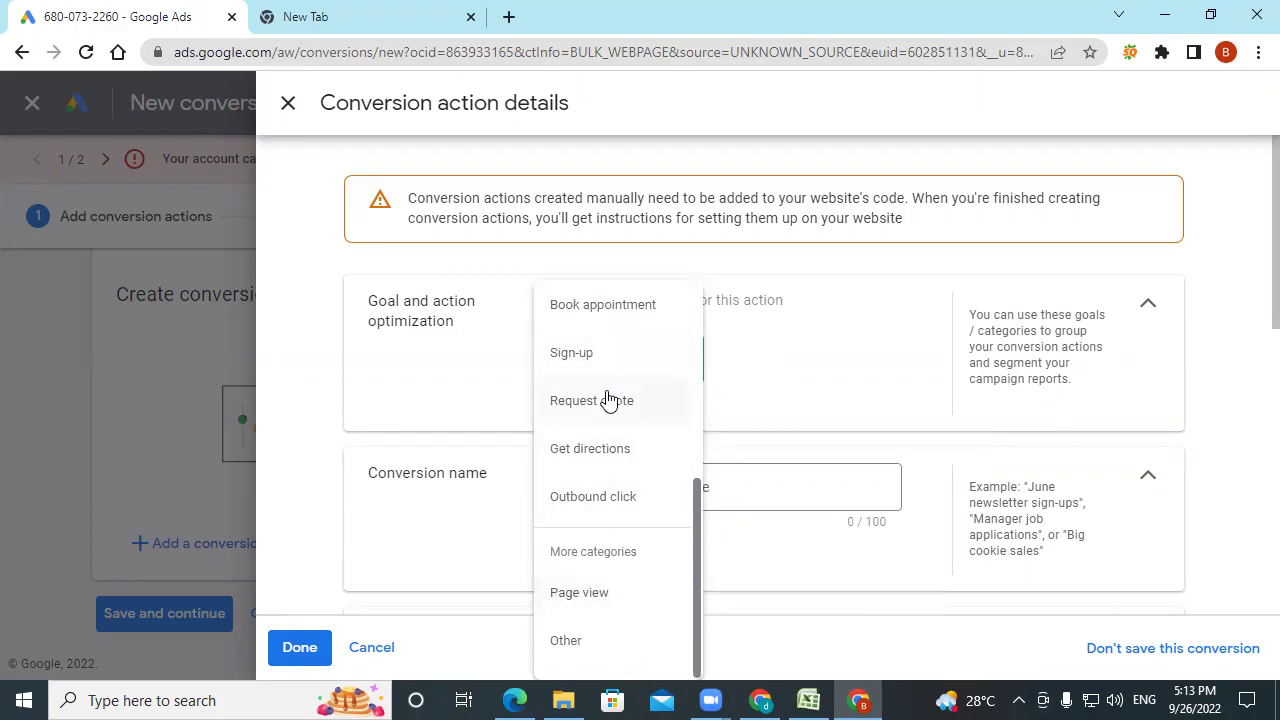
{"action": "scroll", "coordinate": [607, 399], "scroll_direction": "up", "scroll_amount": 1}
{"action": "scroll", "coordinate": [607, 399], "scroll_direction": "up", "scroll_amount": 1}
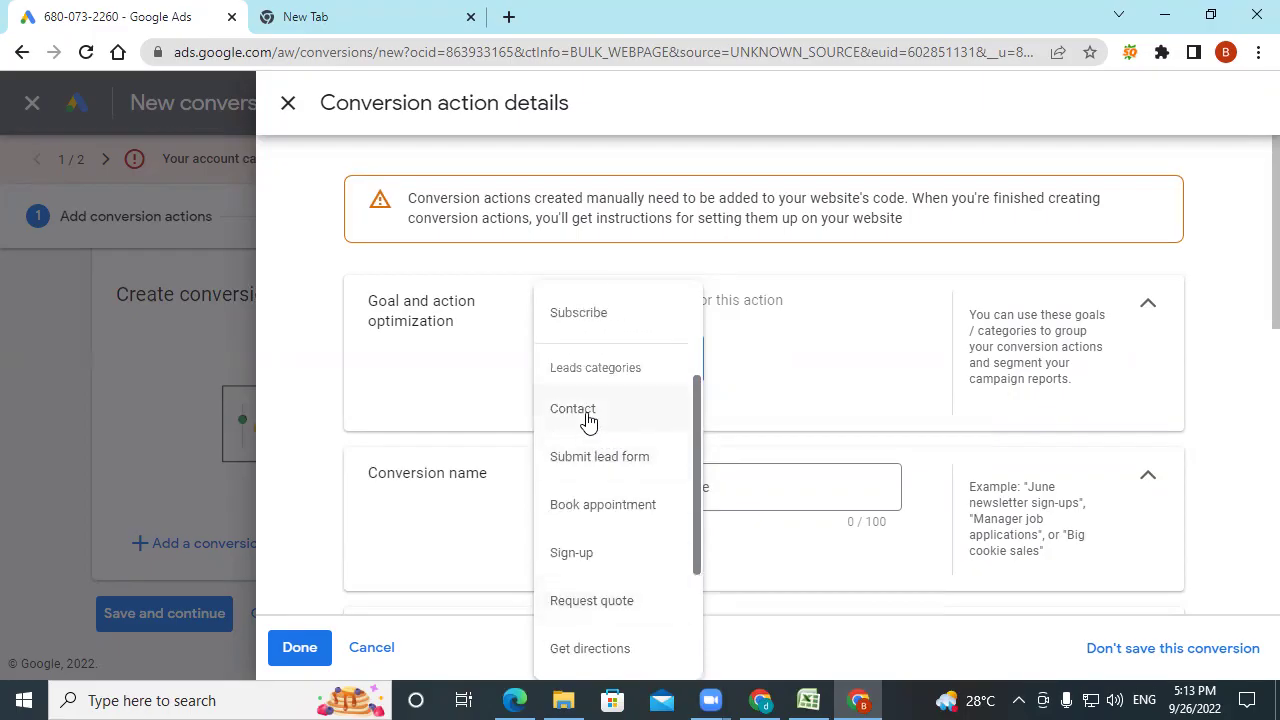
{"action": "left_click", "coordinate": [585, 418]}
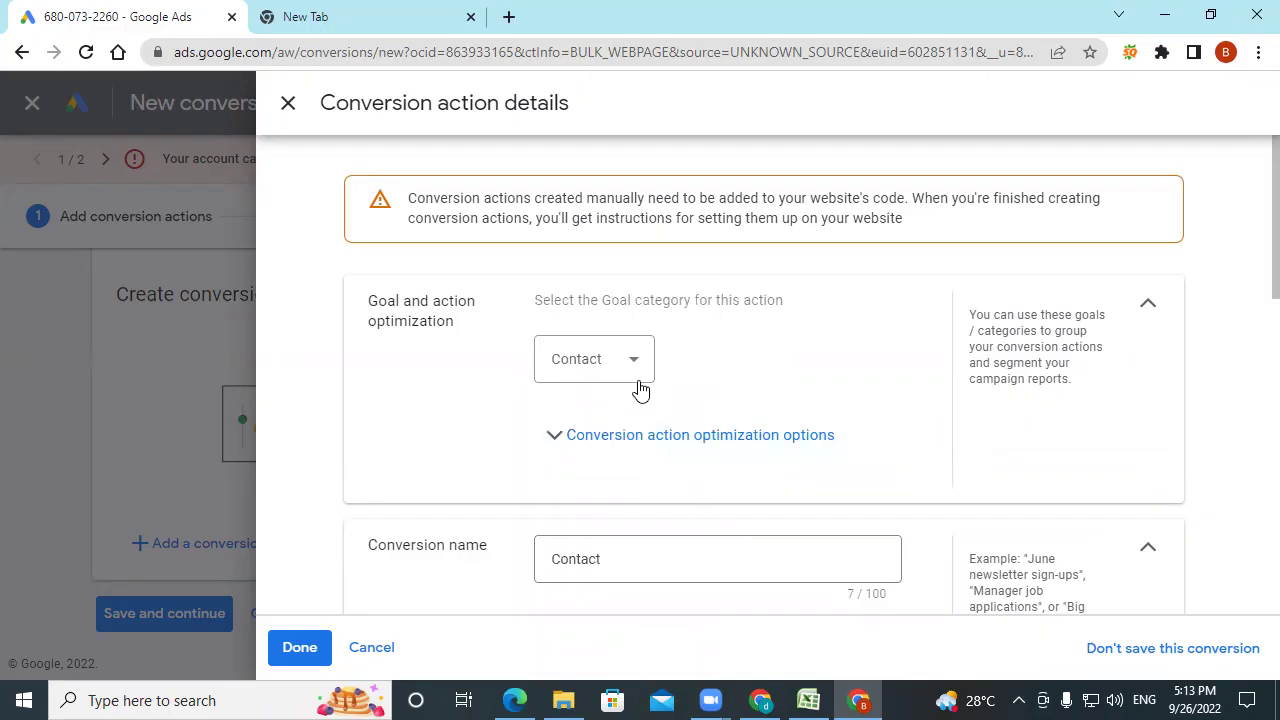
- Review the conversion action optimization options for the Contact goal and collapse them again
{"action": "left_click", "coordinate": [632, 437]}
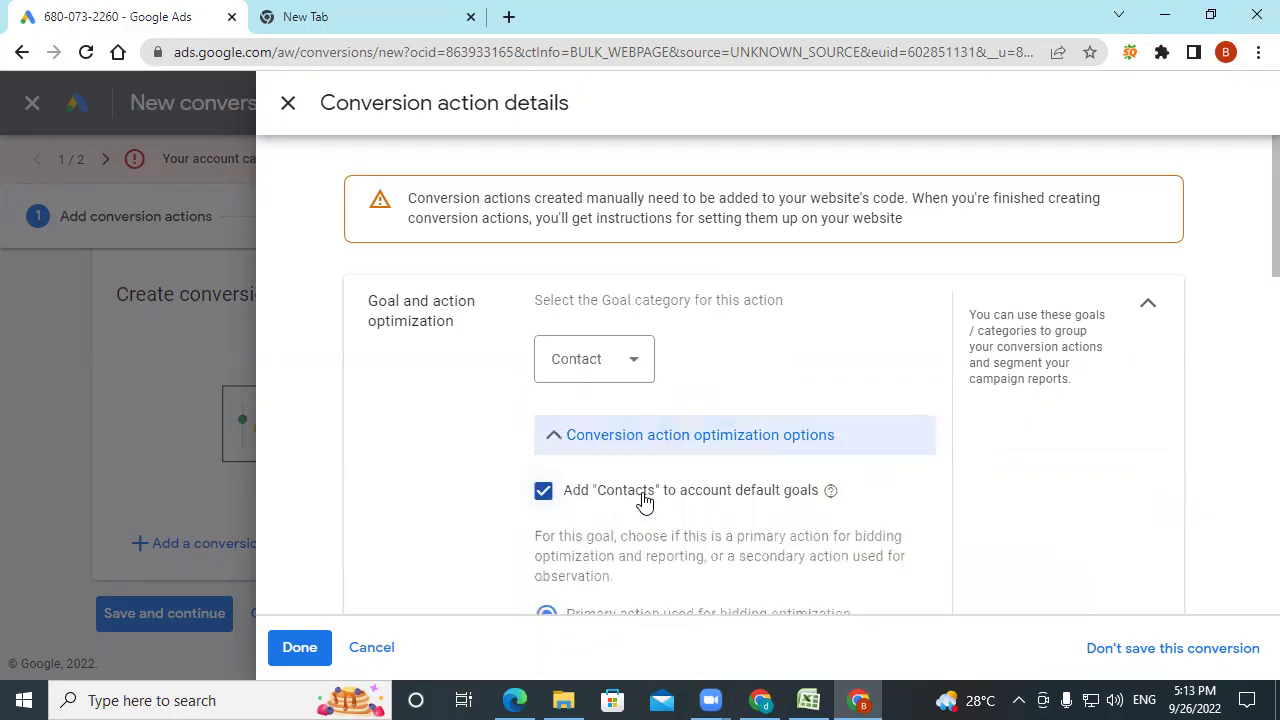
{"action": "scroll", "coordinate": [643, 500], "scroll_direction": "down", "scroll_amount": 1}
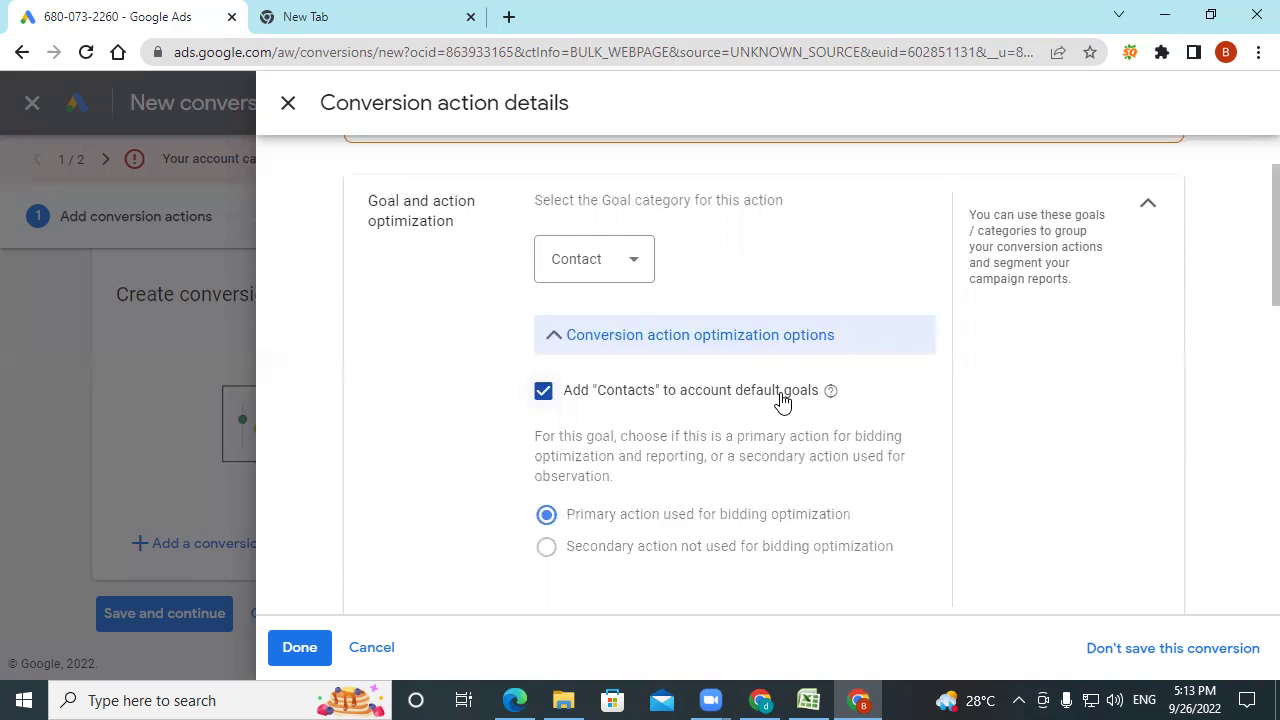
{"action": "left_click", "coordinate": [555, 346]}
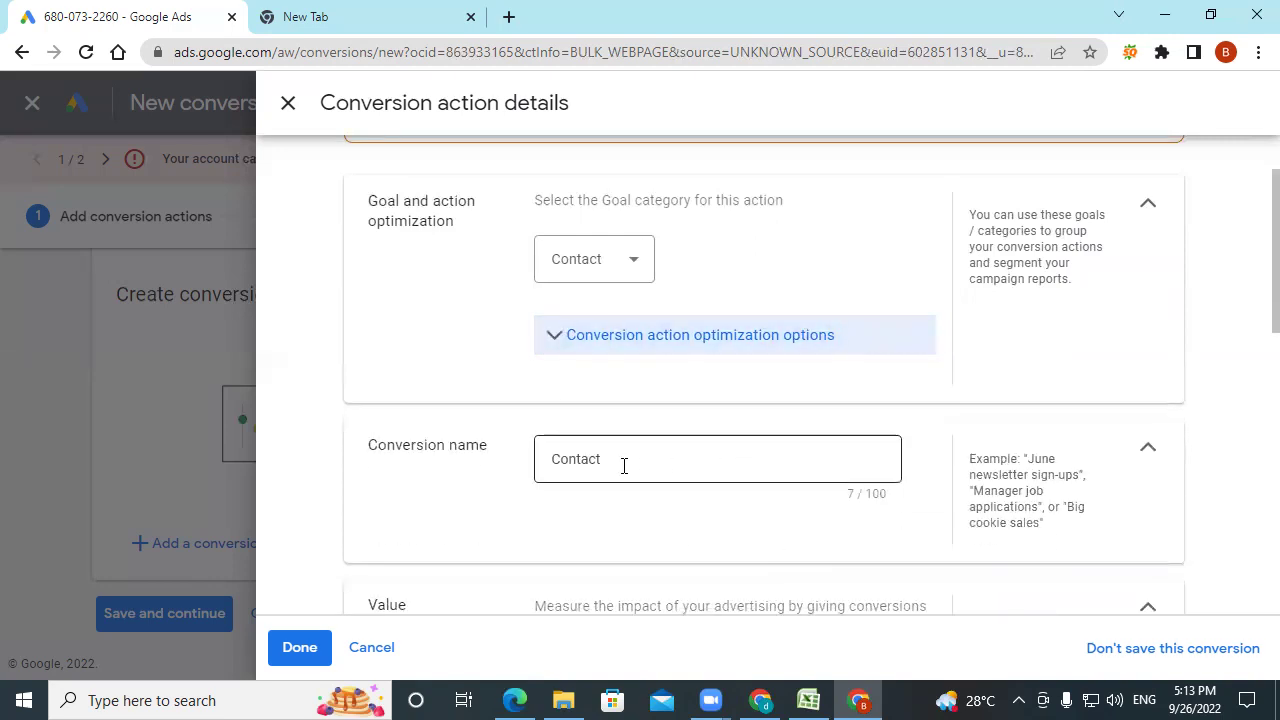
- Try using the same value for each conversion, with 100 Indian Rupees as the value
{"action": "scroll", "coordinate": [795, 490], "scroll_direction": "down", "scroll_amount": 3}
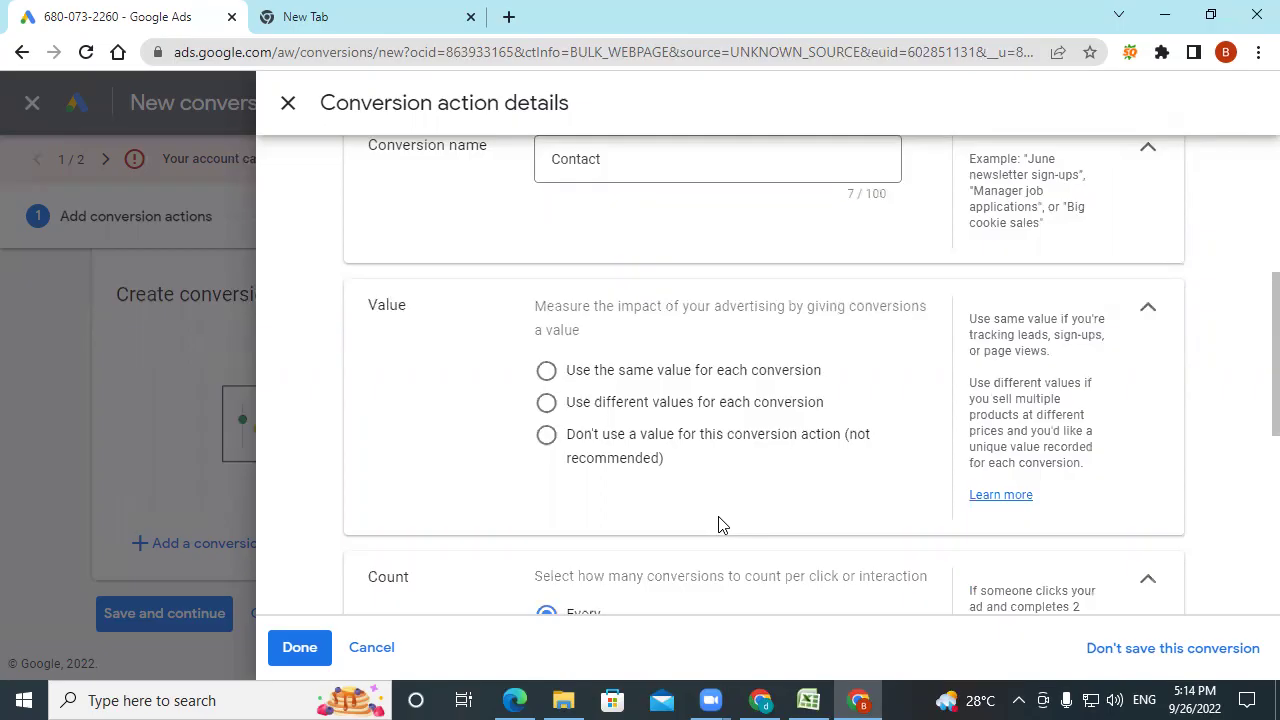
{"action": "left_click", "coordinate": [547, 372]}
{"action": "left_click", "coordinate": [785, 493]}
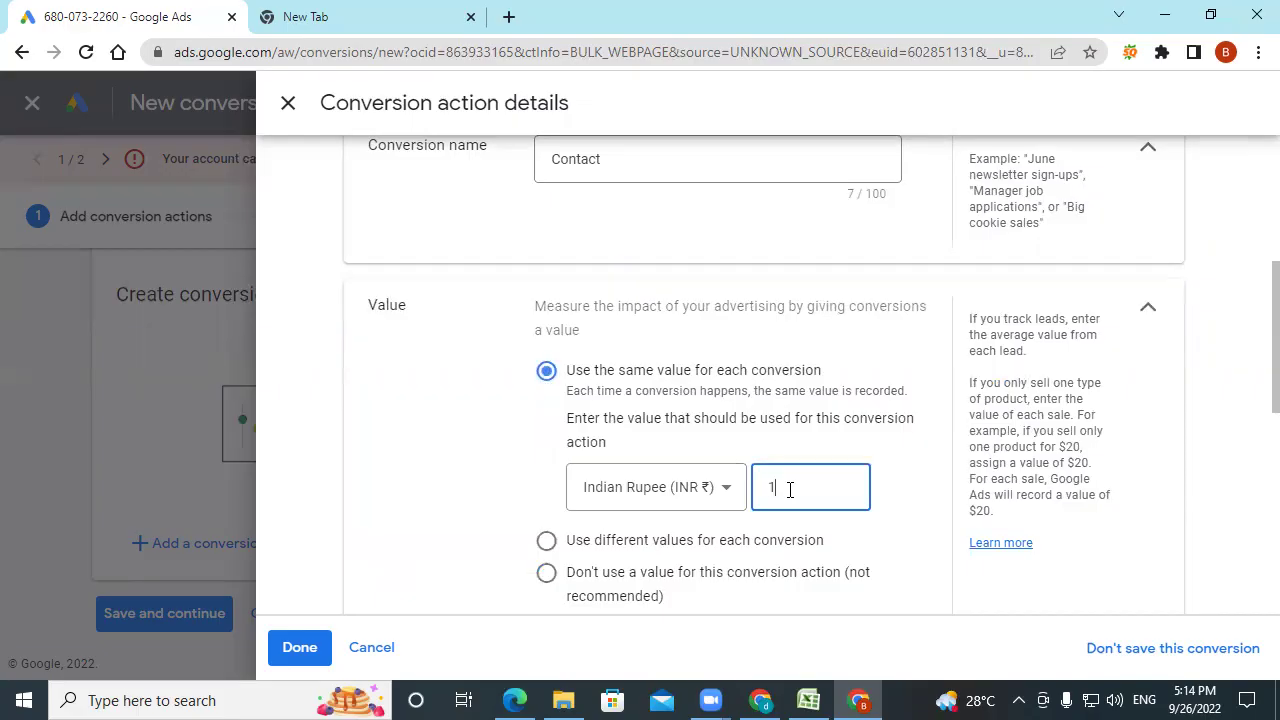
{"action": "type", "text": "00"}
- Choose not to use a value for this conversion action and set the count to One
{"action": "left_click", "coordinate": [546, 577]}
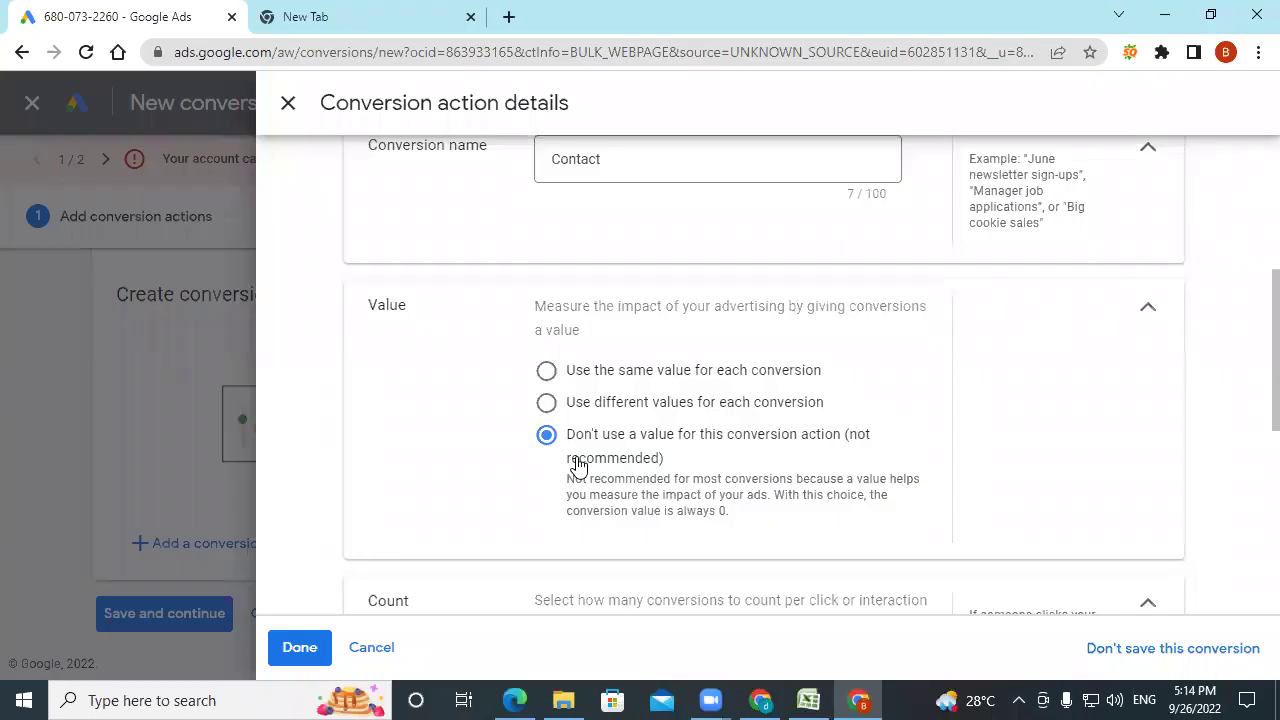
{"action": "scroll", "coordinate": [575, 465], "scroll_direction": "down", "scroll_amount": 2}
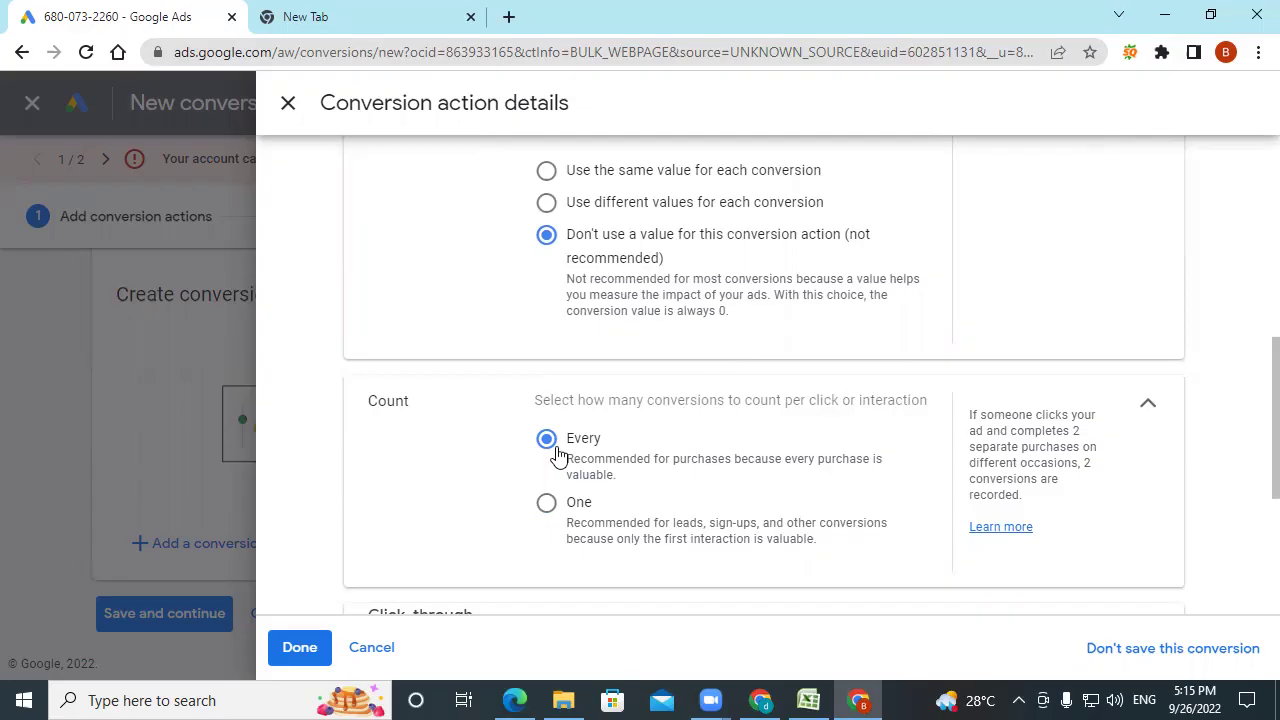
{"action": "left_click", "coordinate": [548, 504]}
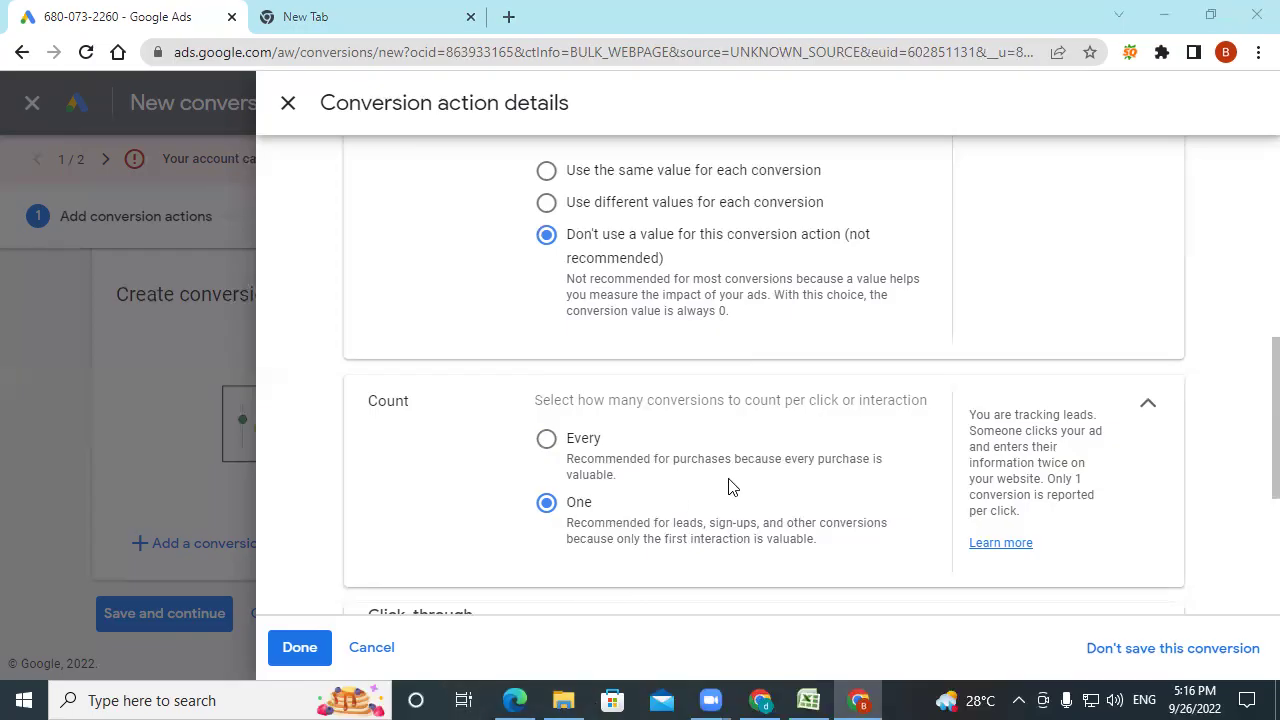
- Expand the click-through conversion window setting and examine its available durations, keeping 30 days
{"action": "scroll", "coordinate": [652, 457], "scroll_direction": "down", "scroll_amount": 2}
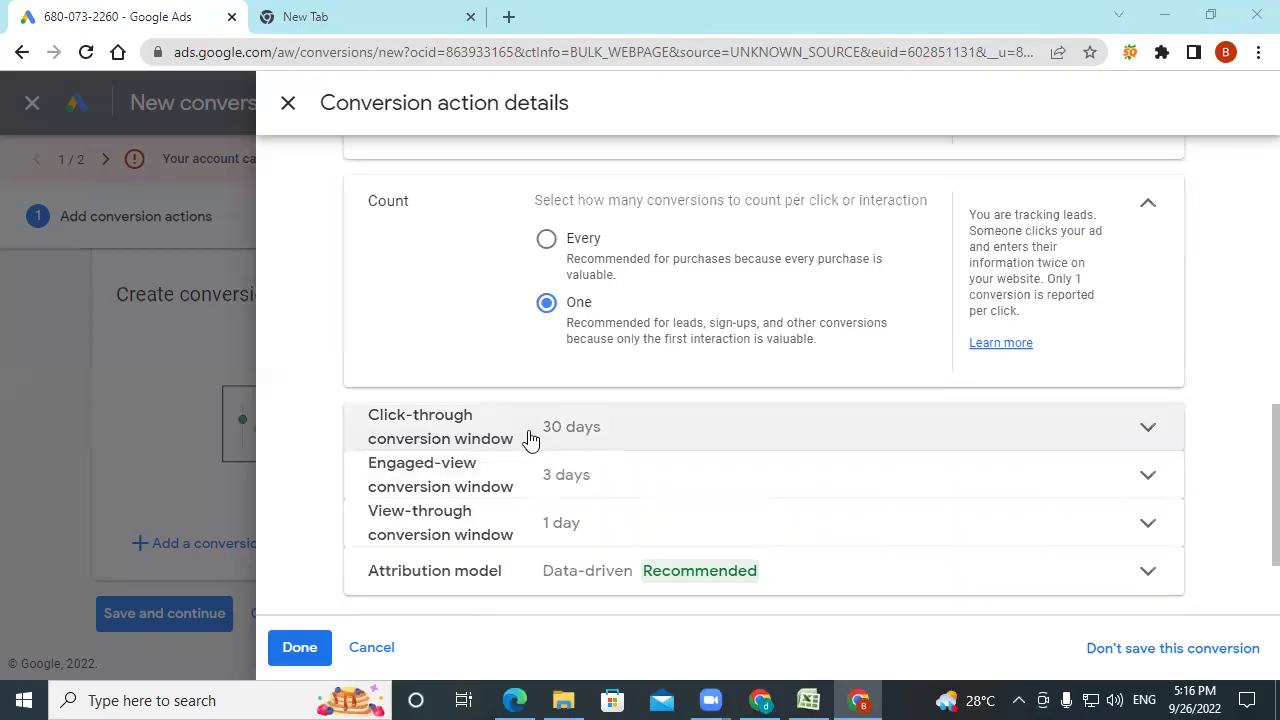
{"action": "left_click", "coordinate": [571, 430]}
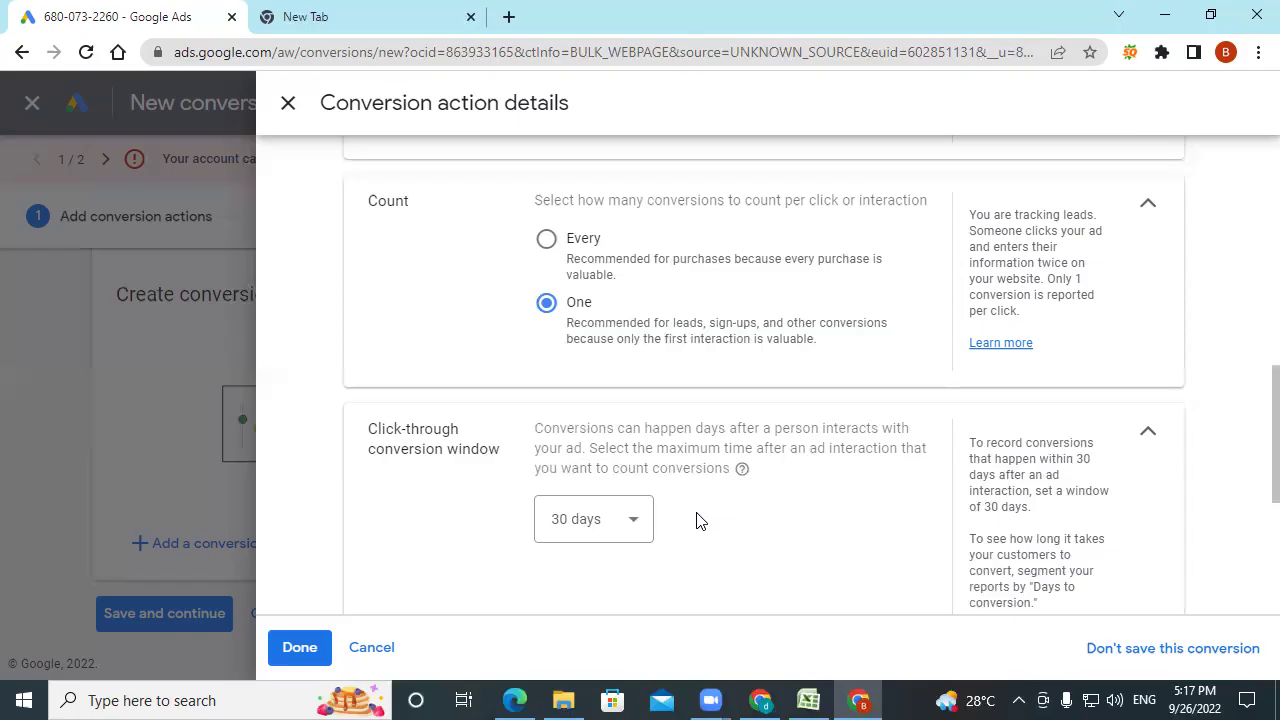
{"action": "left_click", "coordinate": [622, 534]}
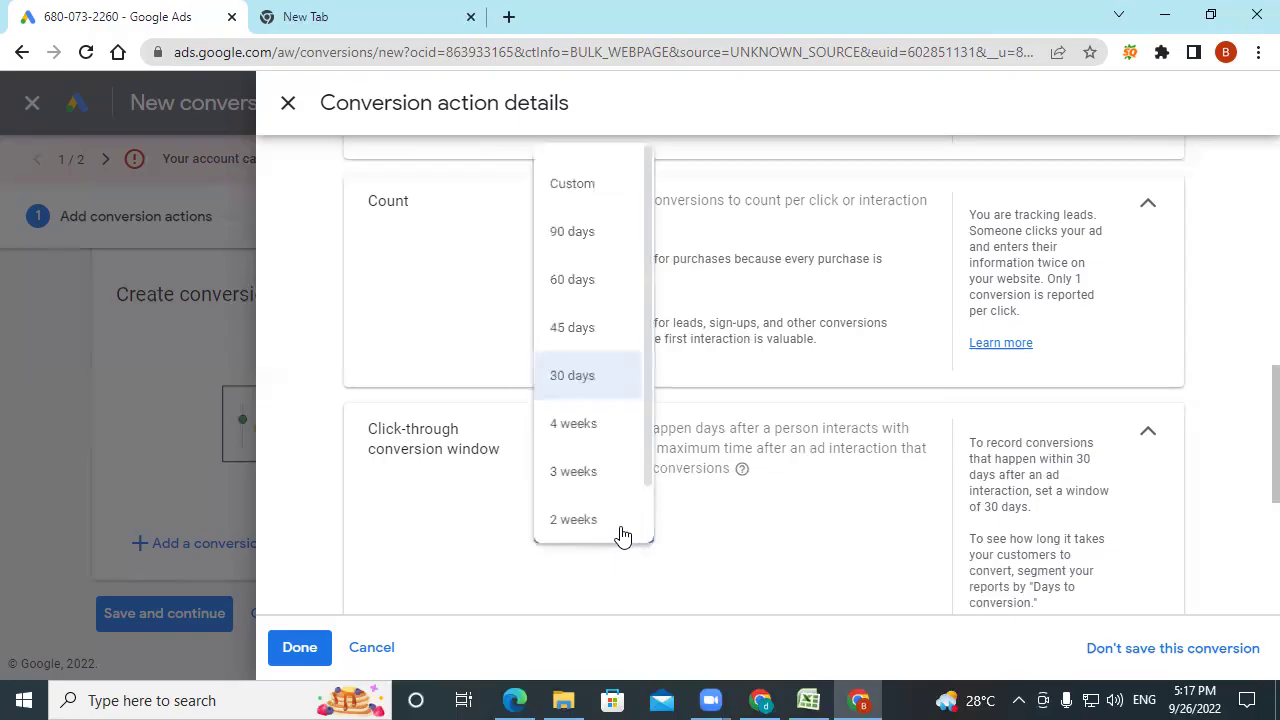
{"action": "scroll", "coordinate": [620, 534], "scroll_direction": "down", "scroll_amount": 1}
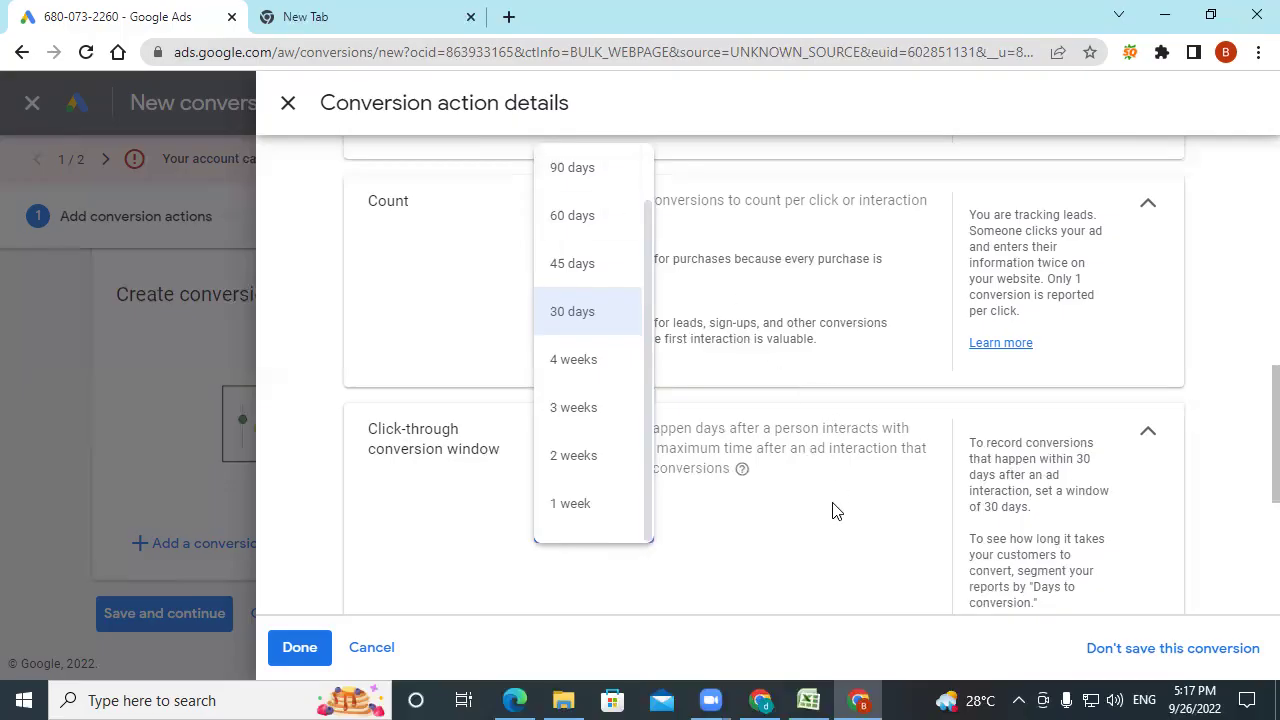
{"action": "left_click", "coordinate": [763, 540]}
{"action": "scroll", "coordinate": [762, 540], "scroll_direction": "down", "scroll_amount": 2}
{"action": "scroll", "coordinate": [763, 540], "scroll_direction": "down", "scroll_amount": 1}
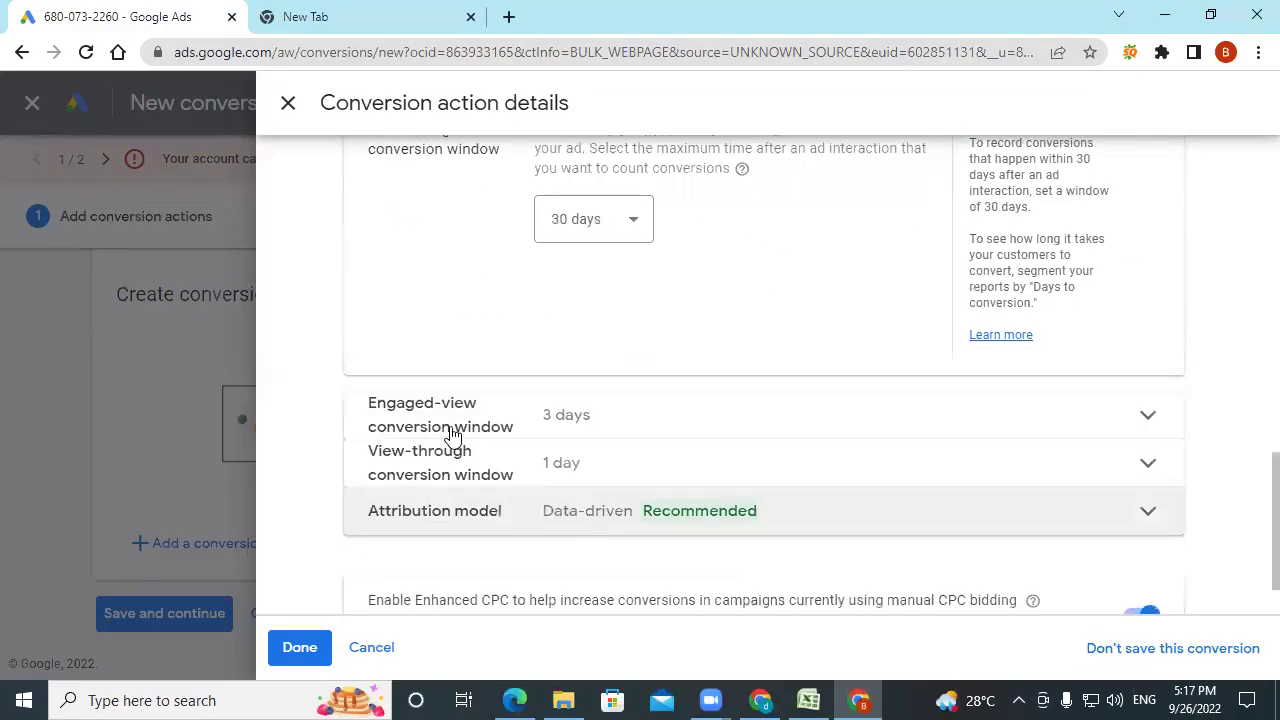
- Expand the engaged-view conversion window setting and examine its available durations, keeping the recommended 3 days
{"action": "left_click", "coordinate": [554, 414]}
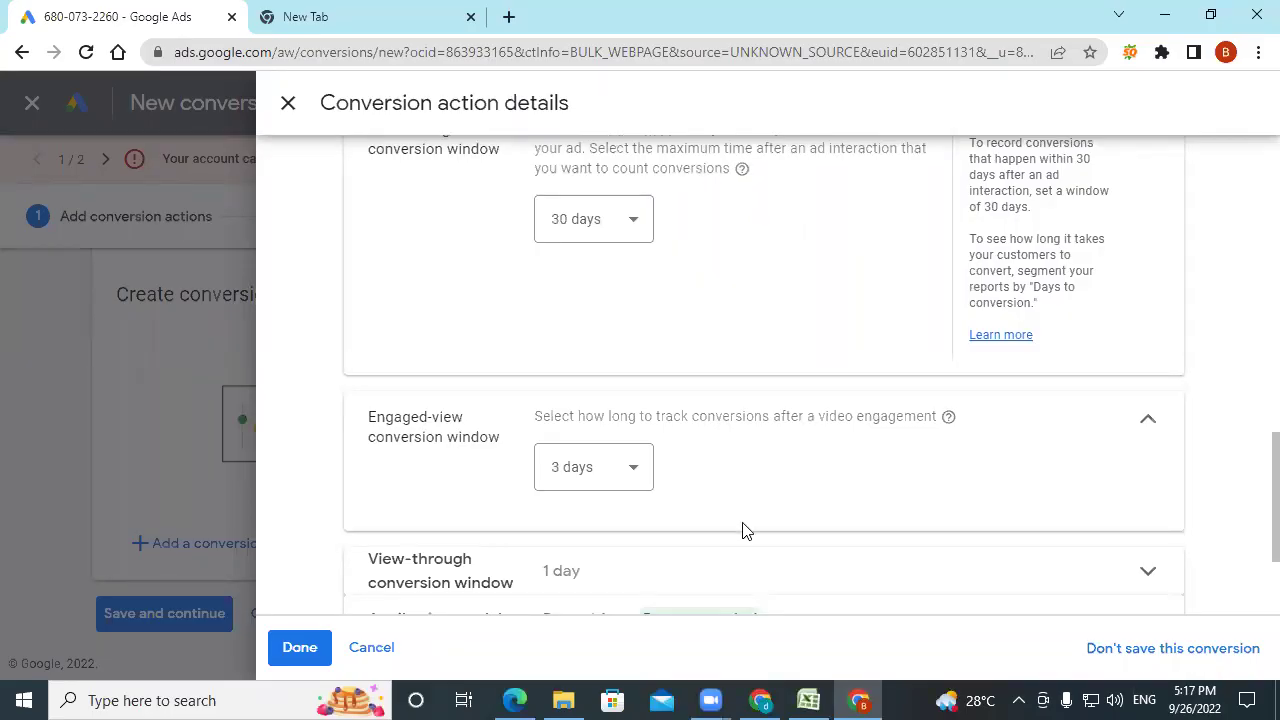
{"action": "left_click", "coordinate": [604, 474]}
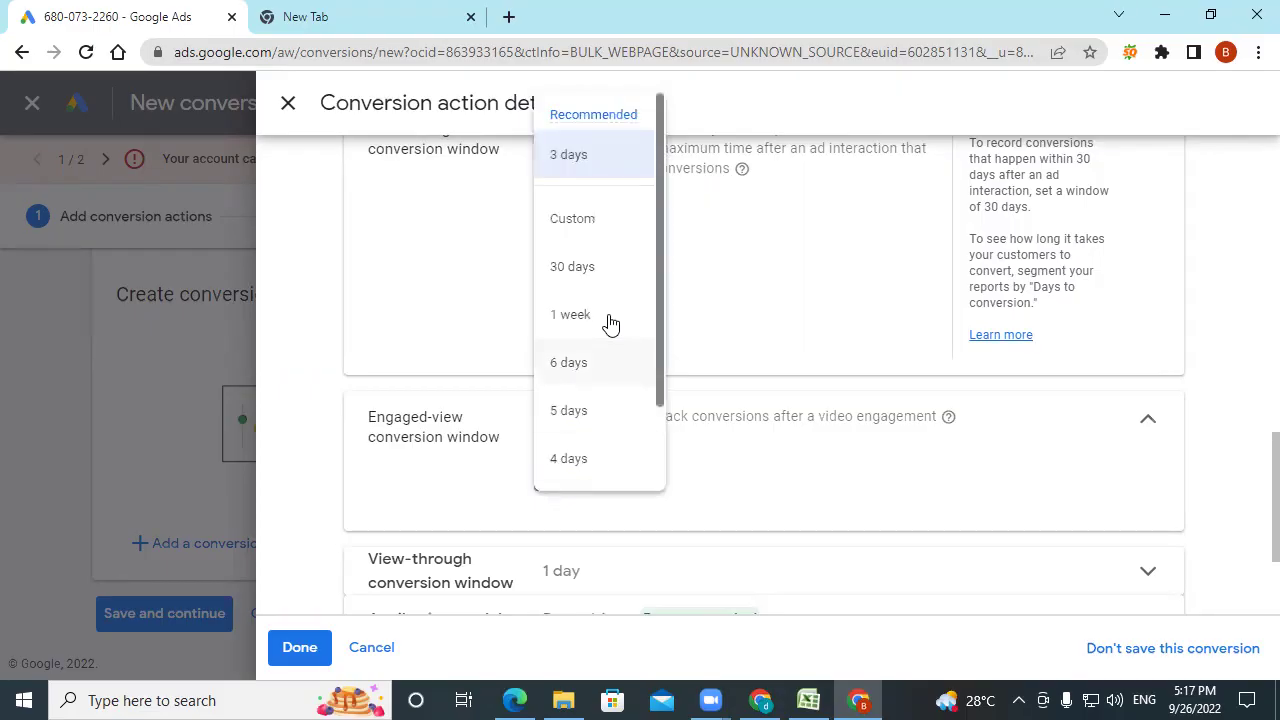
{"action": "scroll", "coordinate": [600, 280], "scroll_direction": "down", "scroll_amount": 2}
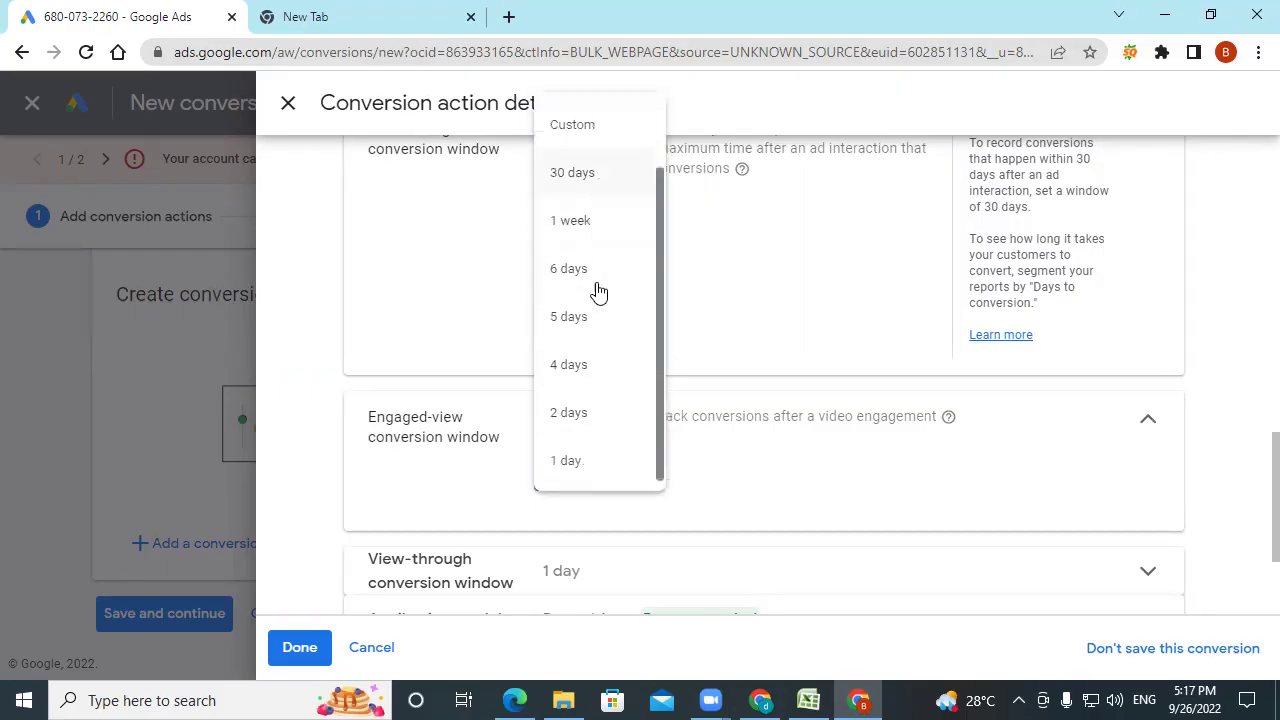
{"action": "scroll", "coordinate": [580, 465], "scroll_direction": "up", "scroll_amount": 2}
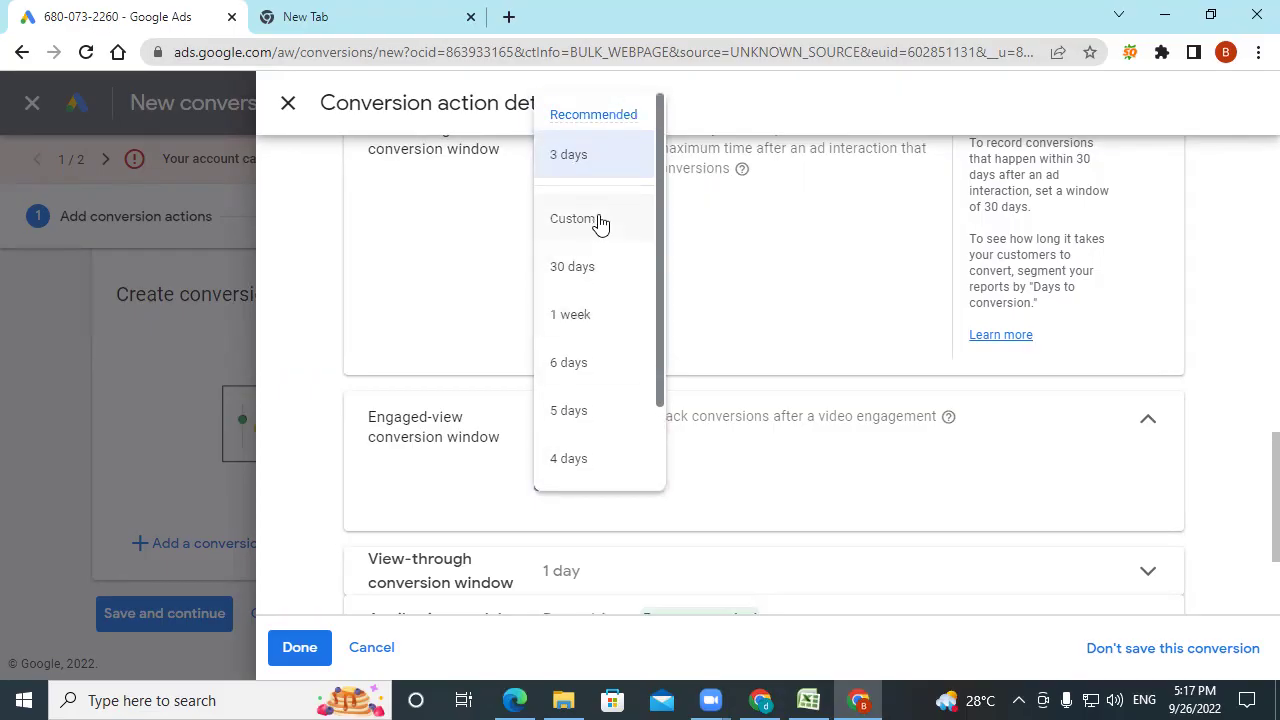
{"action": "scroll", "coordinate": [925, 440], "scroll_direction": "down", "scroll_amount": 2}
{"action": "left_click", "coordinate": [891, 383]}
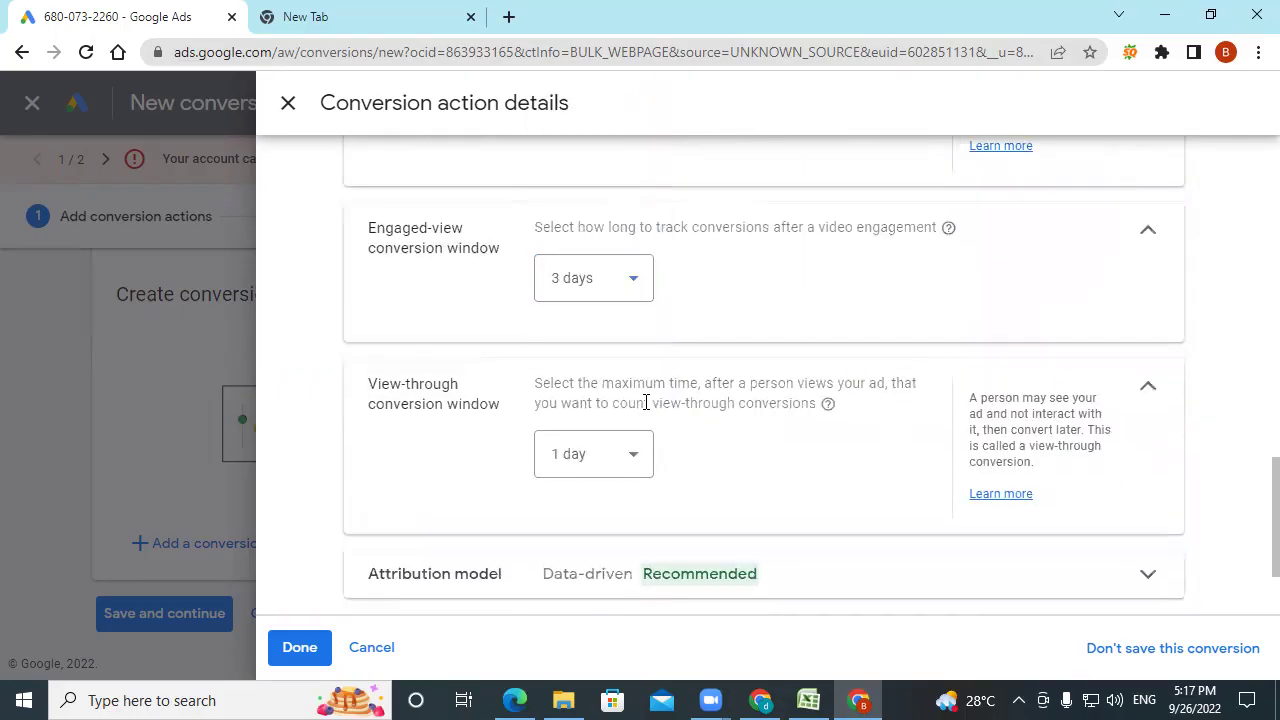
- Examine the available durations for the view-through conversion window, keeping 1 day
{"action": "left_click", "coordinate": [641, 461]}
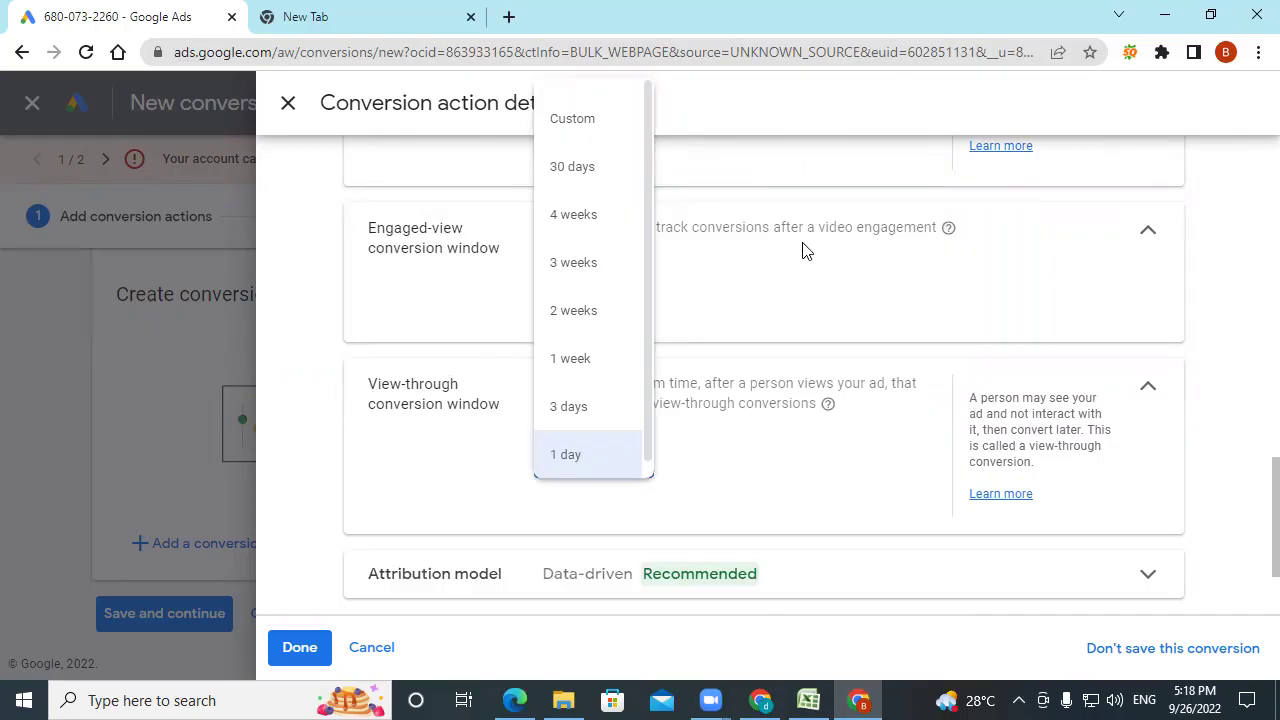
{"action": "scroll", "coordinate": [786, 304], "scroll_direction": "up", "scroll_amount": 2}
{"action": "left_click", "coordinate": [776, 306]}
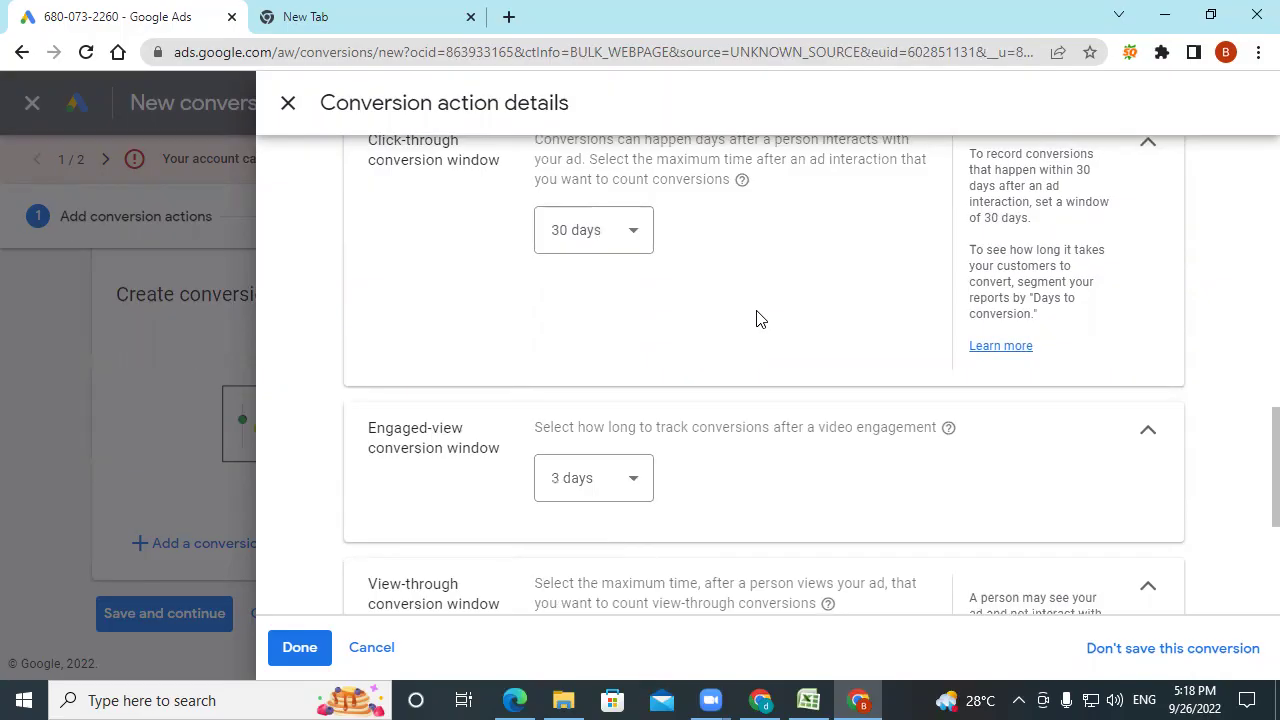
- Rename the conversion action as "Contact 5 pm practice" and confirm its details
{"action": "scroll", "coordinate": [757, 318], "scroll_direction": "down", "scroll_amount": 3}
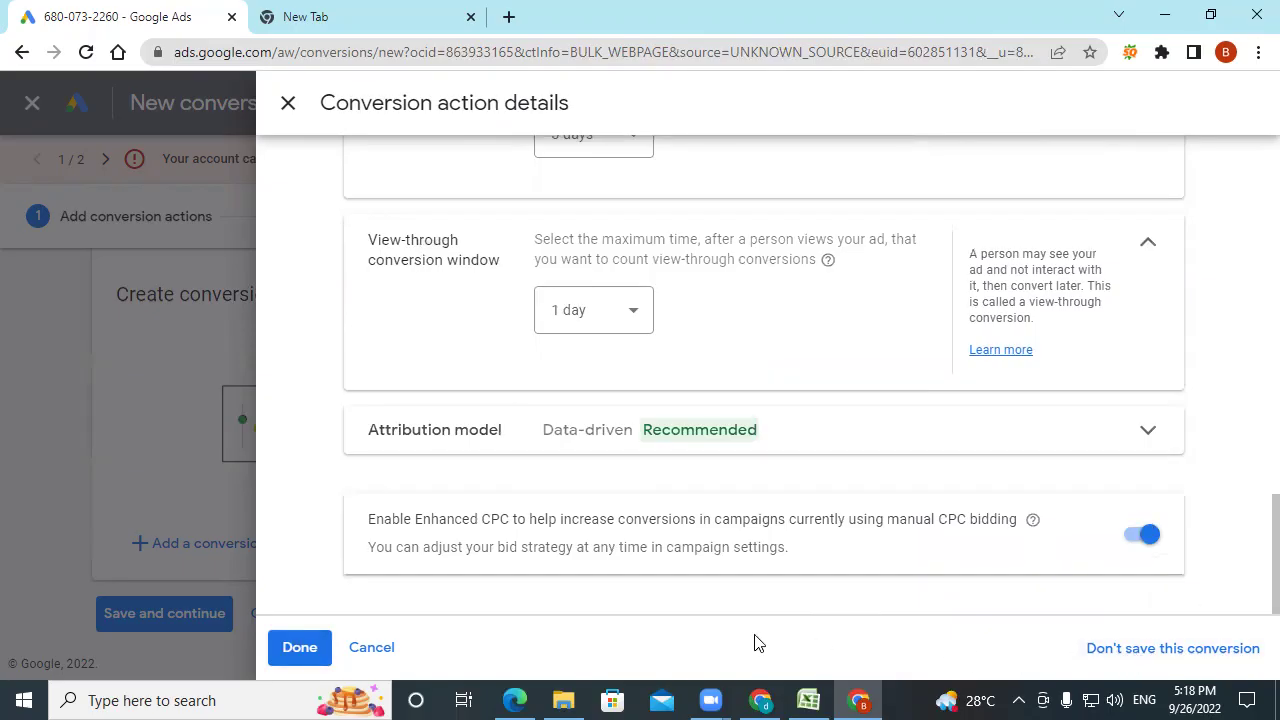
{"action": "left_click", "coordinate": [283, 647]}
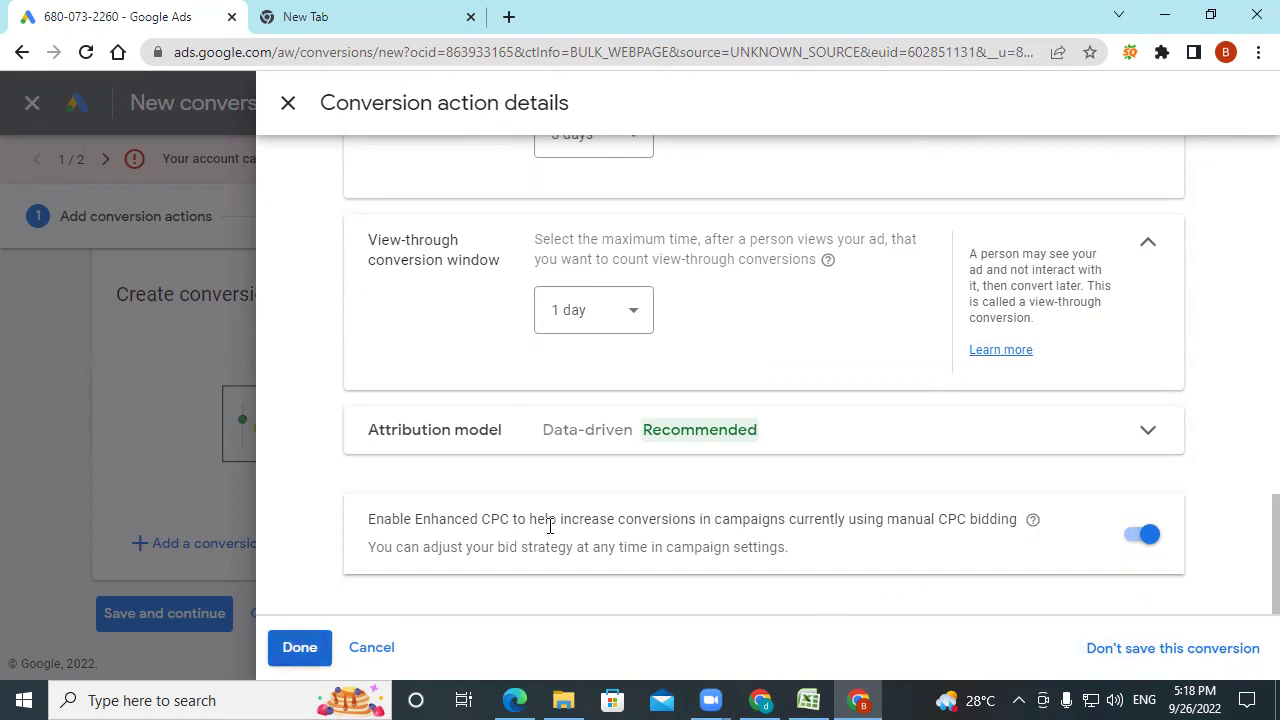
{"action": "scroll", "coordinate": [548, 525], "scroll_direction": "up", "scroll_amount": 15}
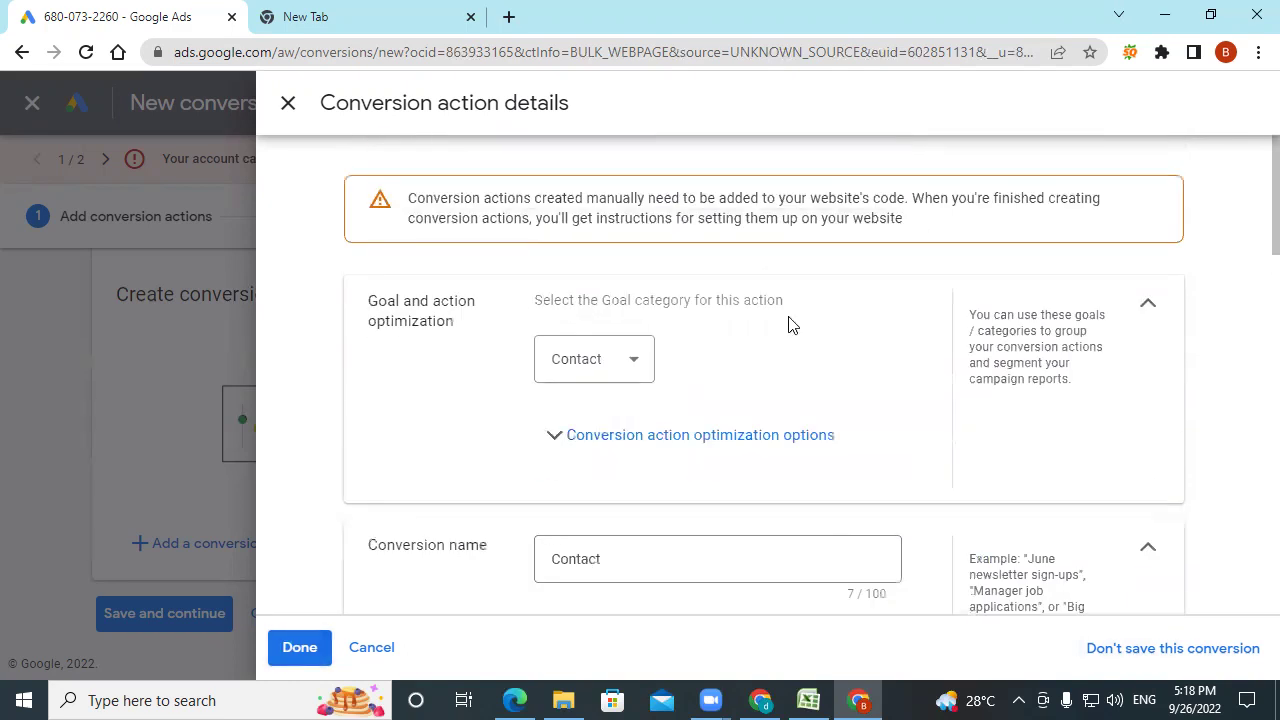
{"action": "scroll", "coordinate": [735, 402], "scroll_direction": "down", "scroll_amount": 2}
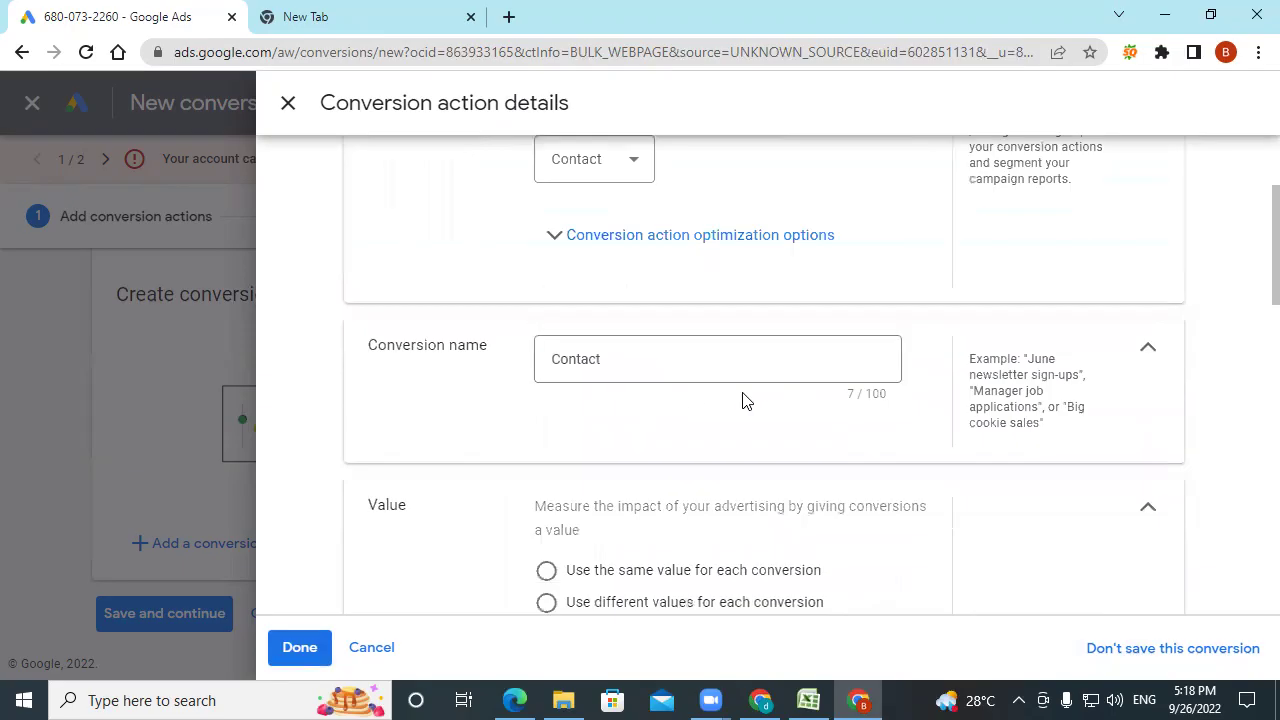
{"action": "left_click", "coordinate": [638, 364]}
{"action": "type", "text": "5 "}
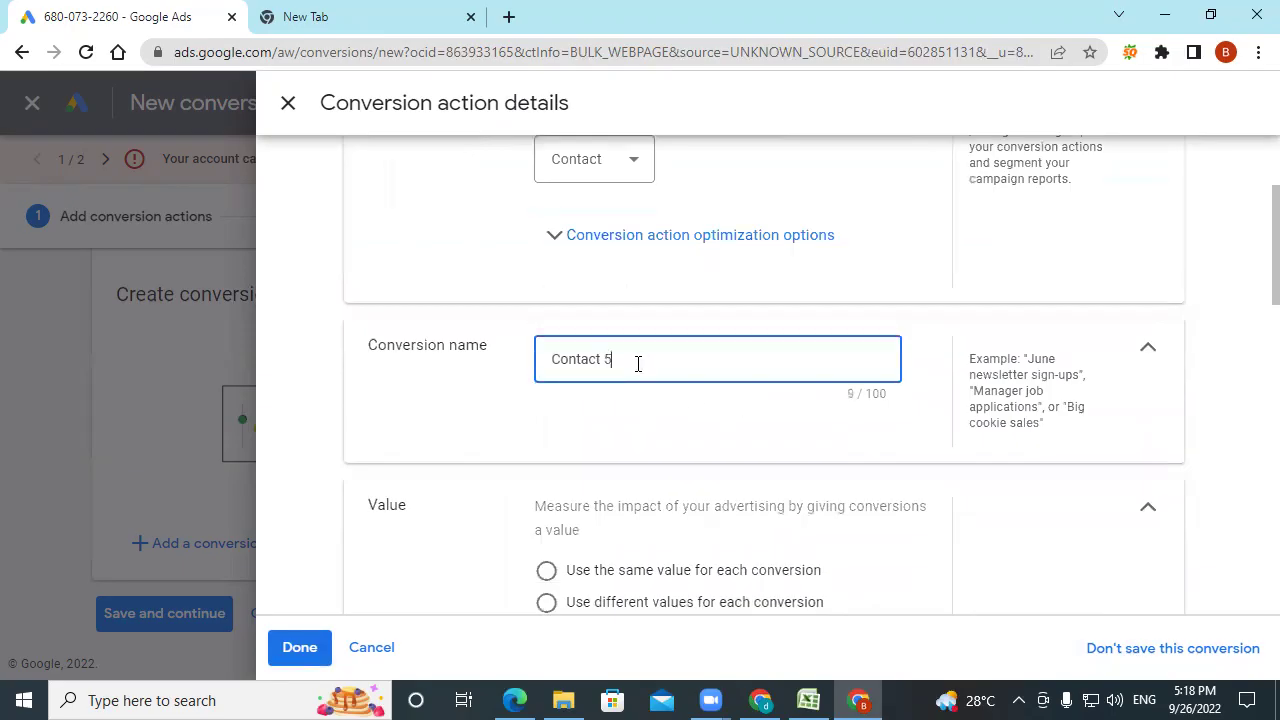
{"action": "type", "text": "pm practice"}
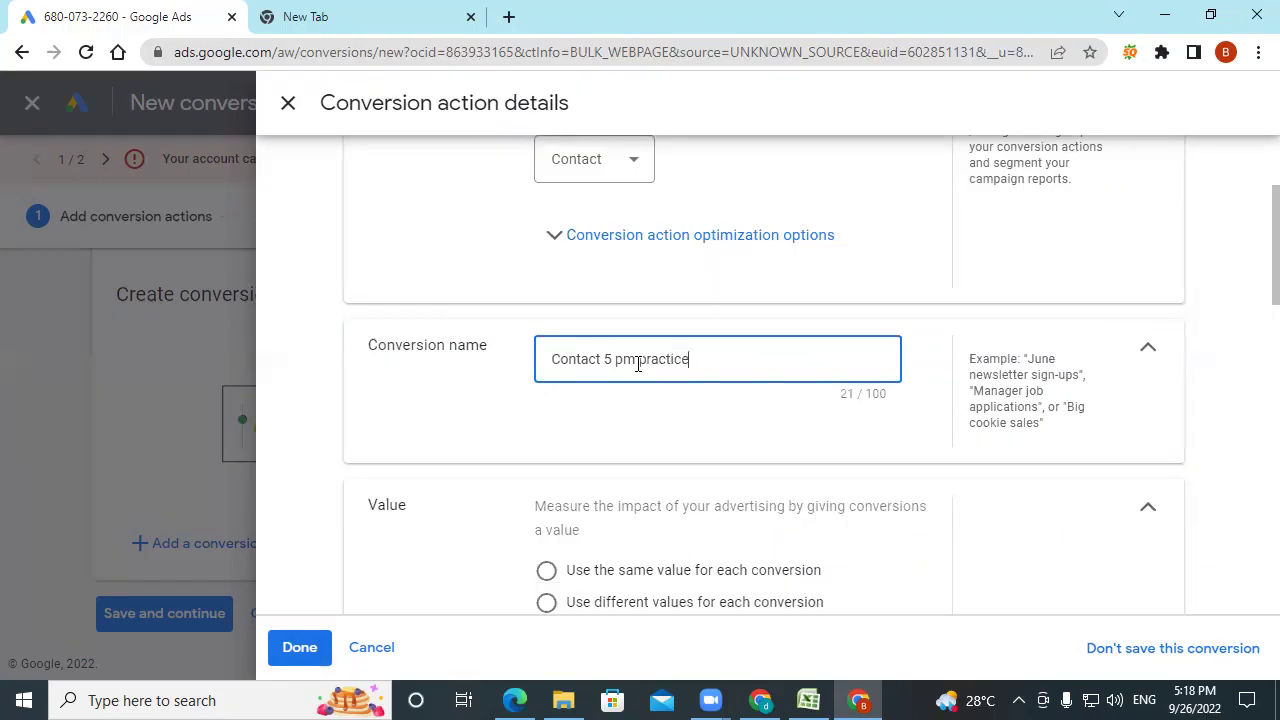
{"action": "scroll", "coordinate": [638, 364], "scroll_direction": "down", "scroll_amount": 8}
{"action": "scroll", "coordinate": [638, 372], "scroll_direction": "down", "scroll_amount": 5}
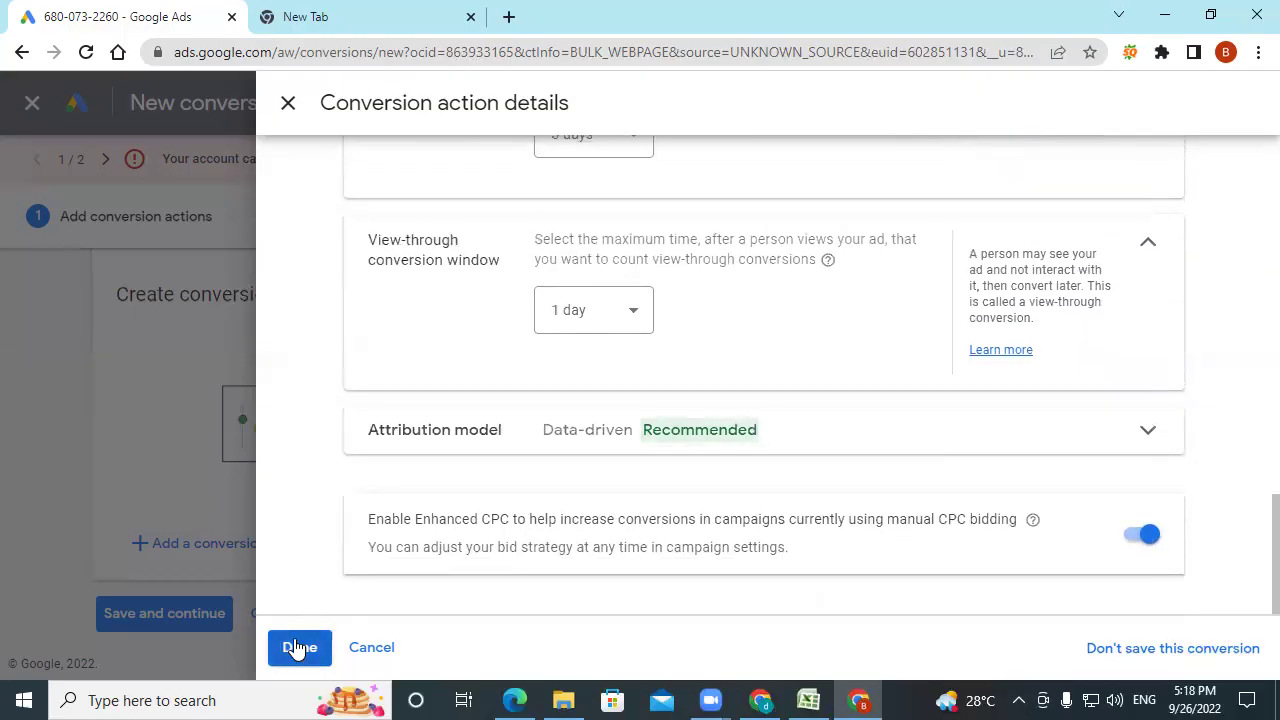
{"action": "left_click", "coordinate": [297, 648]}
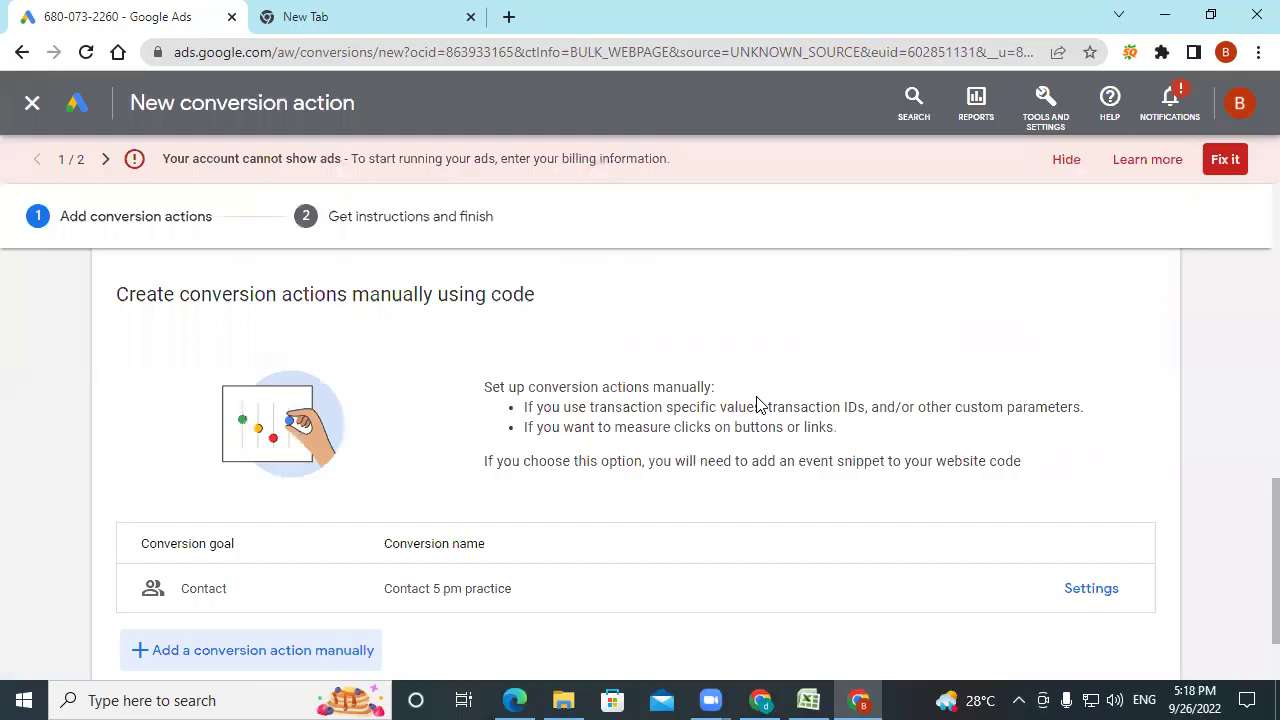
- Reopen the settings of the "Contact 5 pm practice" conversion action, review them and close them without changes
{"action": "scroll", "coordinate": [757, 404], "scroll_direction": "down", "scroll_amount": 1}
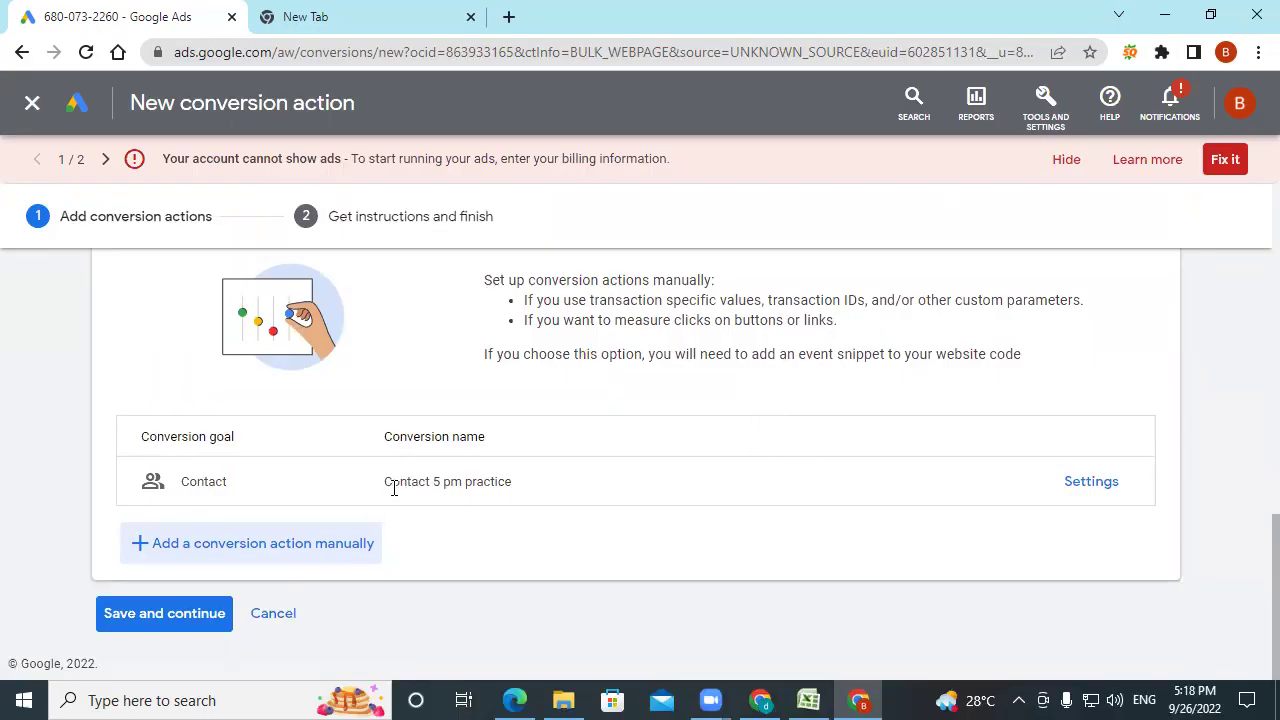
{"action": "left_click", "coordinate": [1088, 481]}
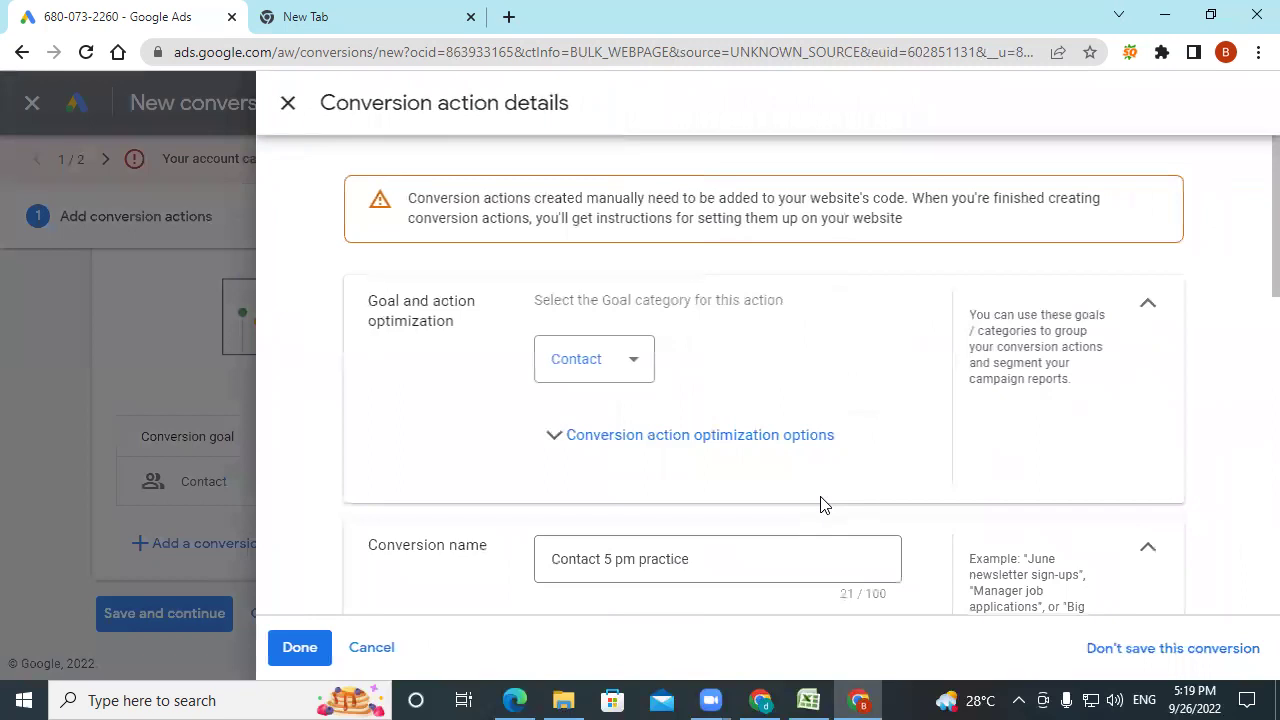
{"action": "scroll", "coordinate": [820, 505], "scroll_direction": "down", "scroll_amount": 10}
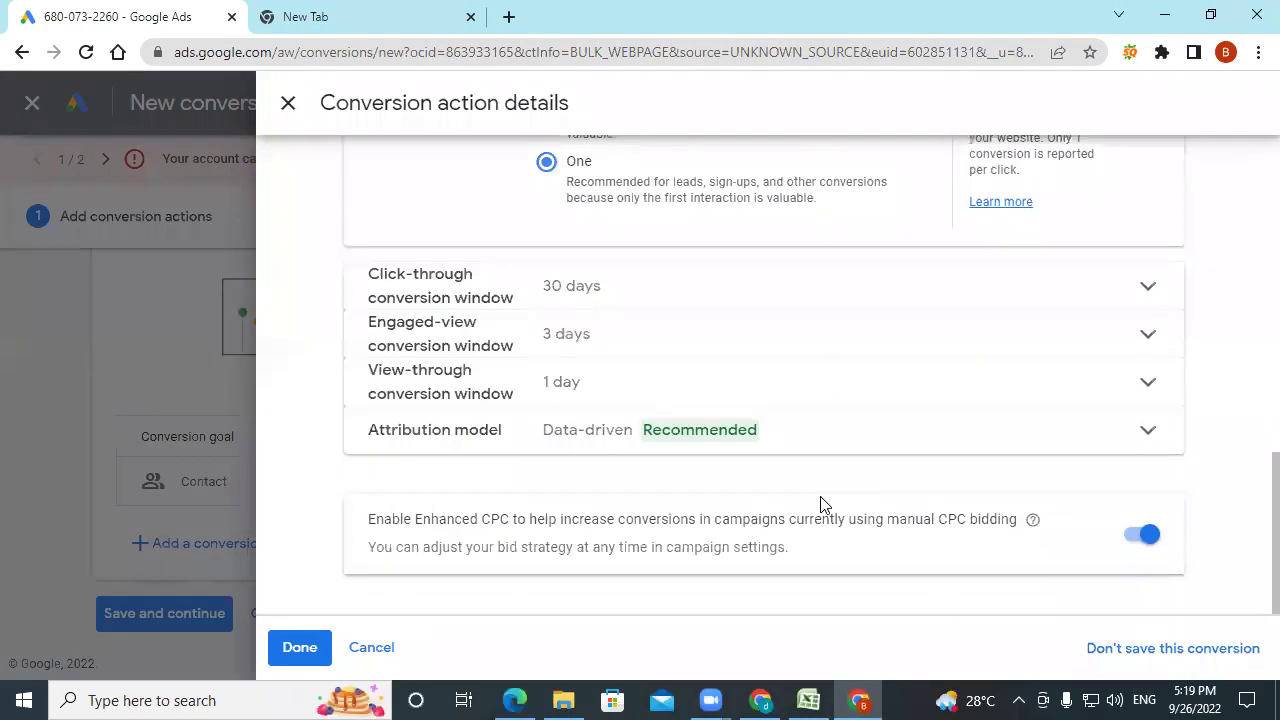
{"action": "scroll", "coordinate": [820, 505], "scroll_direction": "up", "scroll_amount": 10}
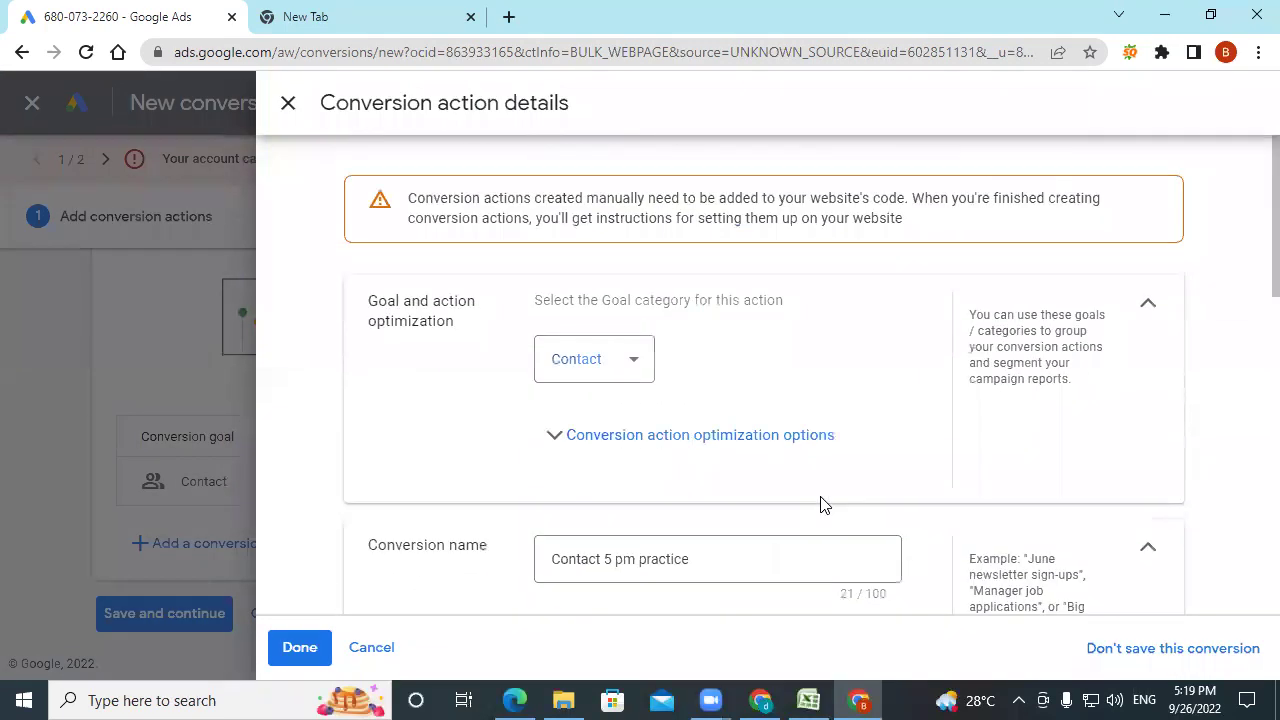
{"action": "left_click", "coordinate": [371, 649]}
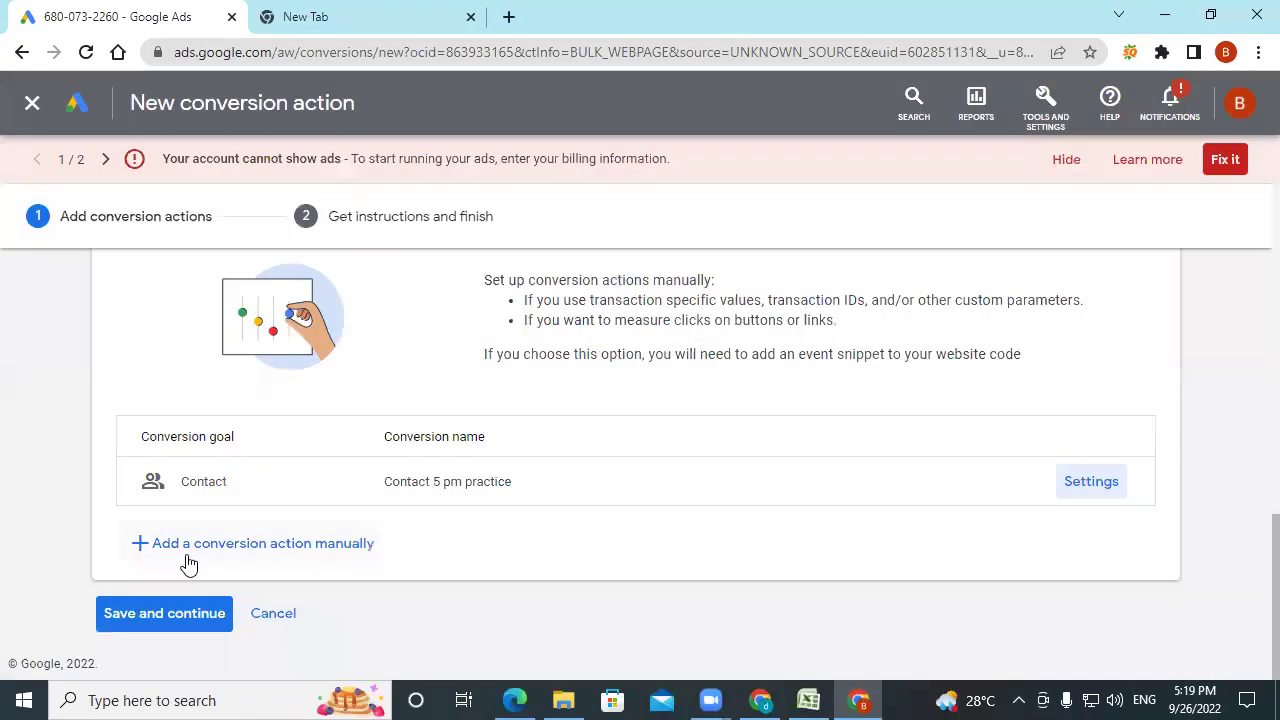
- Save the conversion action, continue to the setup instructions and copy the account's Google tag code
{"action": "left_click", "coordinate": [177, 614]}
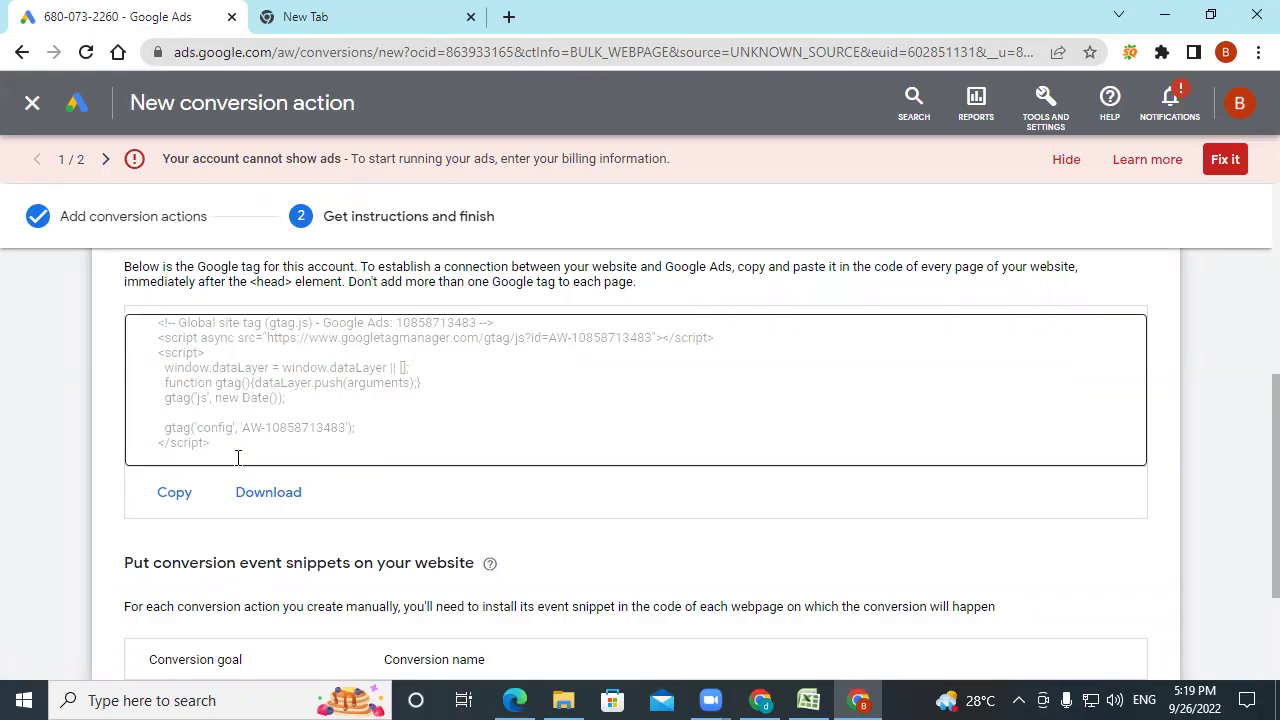
{"action": "left_click", "coordinate": [176, 494]}
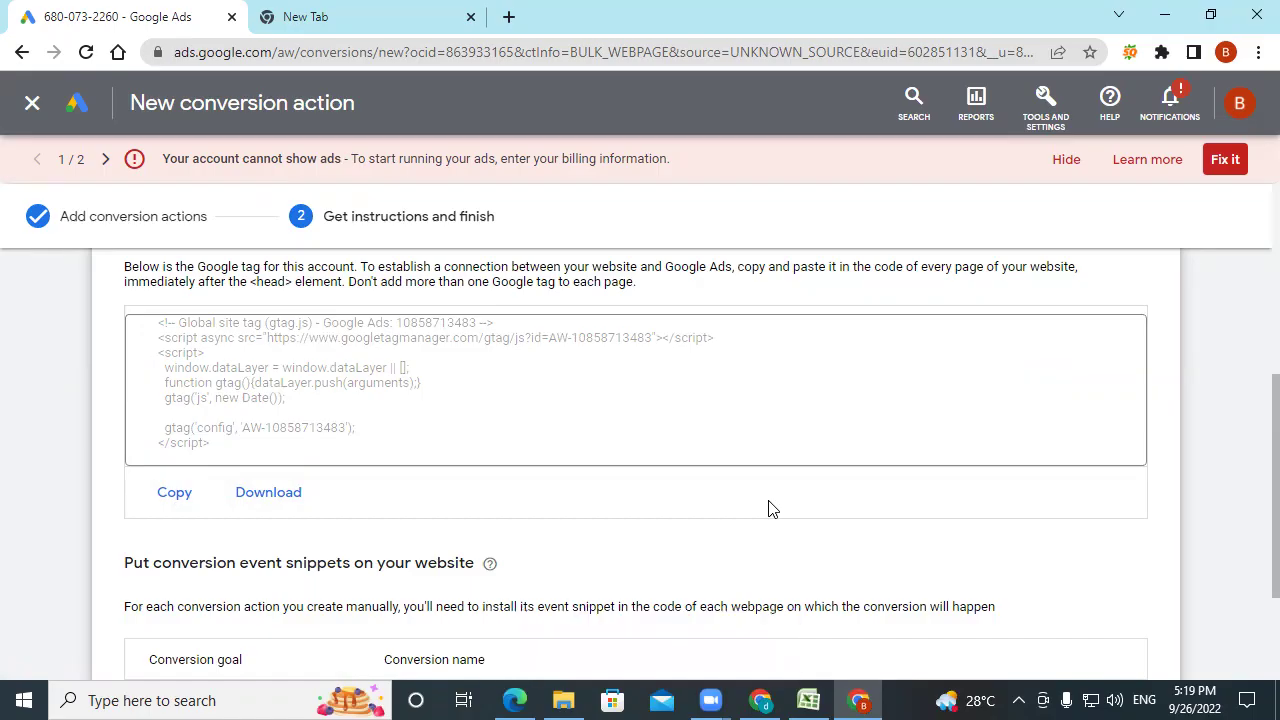
- Show the event snippet for "Contact 5 pm practice" and copy its page load version
{"action": "scroll", "coordinate": [768, 509], "scroll_direction": "down", "scroll_amount": 2}
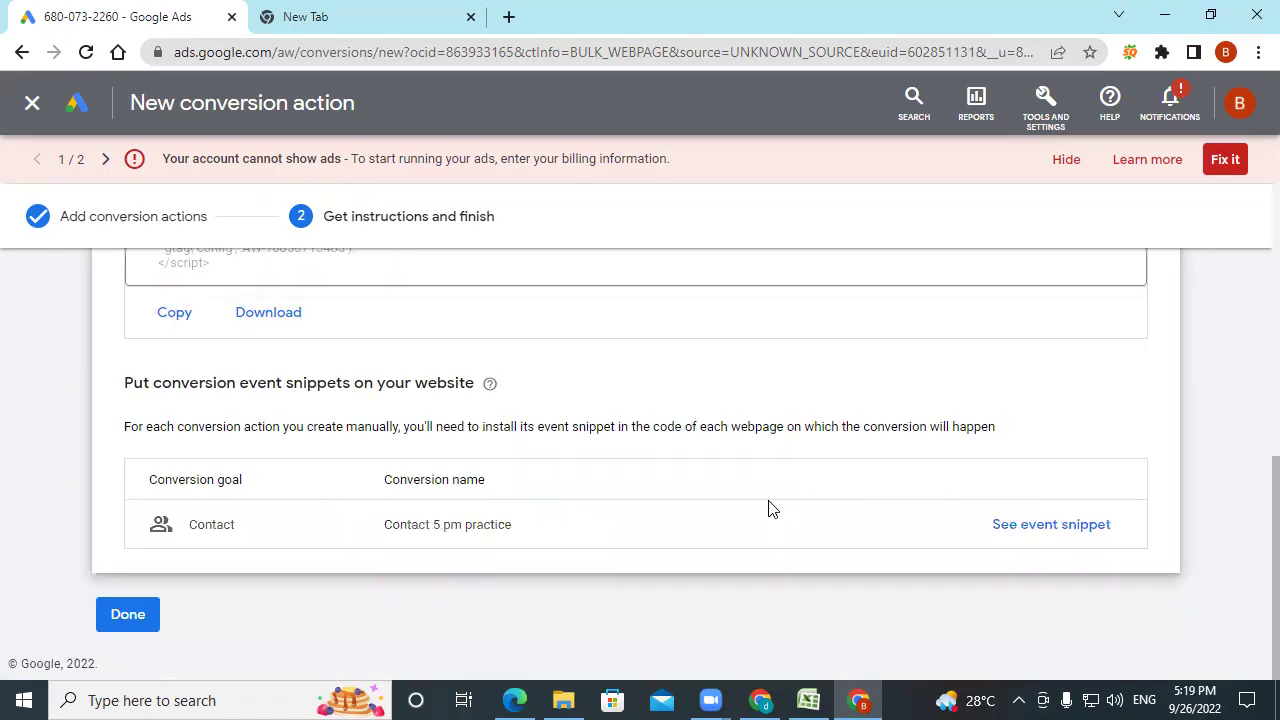
{"action": "left_click", "coordinate": [1035, 530]}
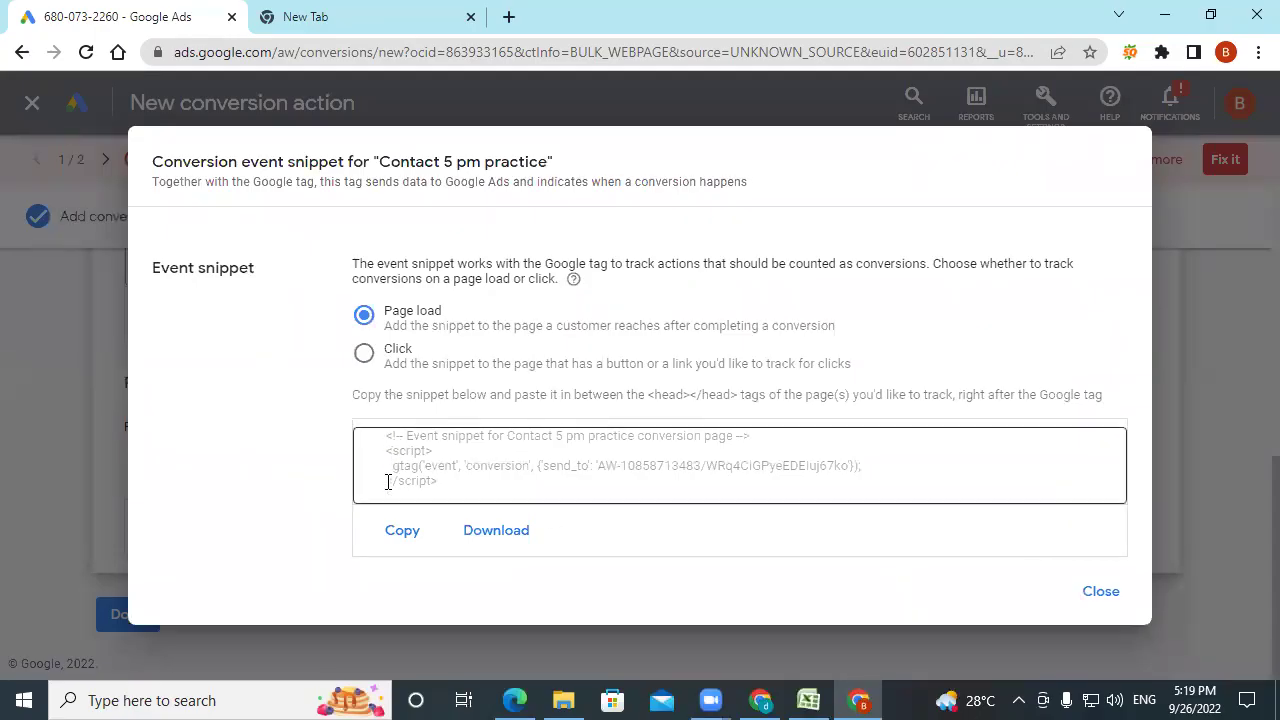
{"action": "left_click", "coordinate": [392, 535]}
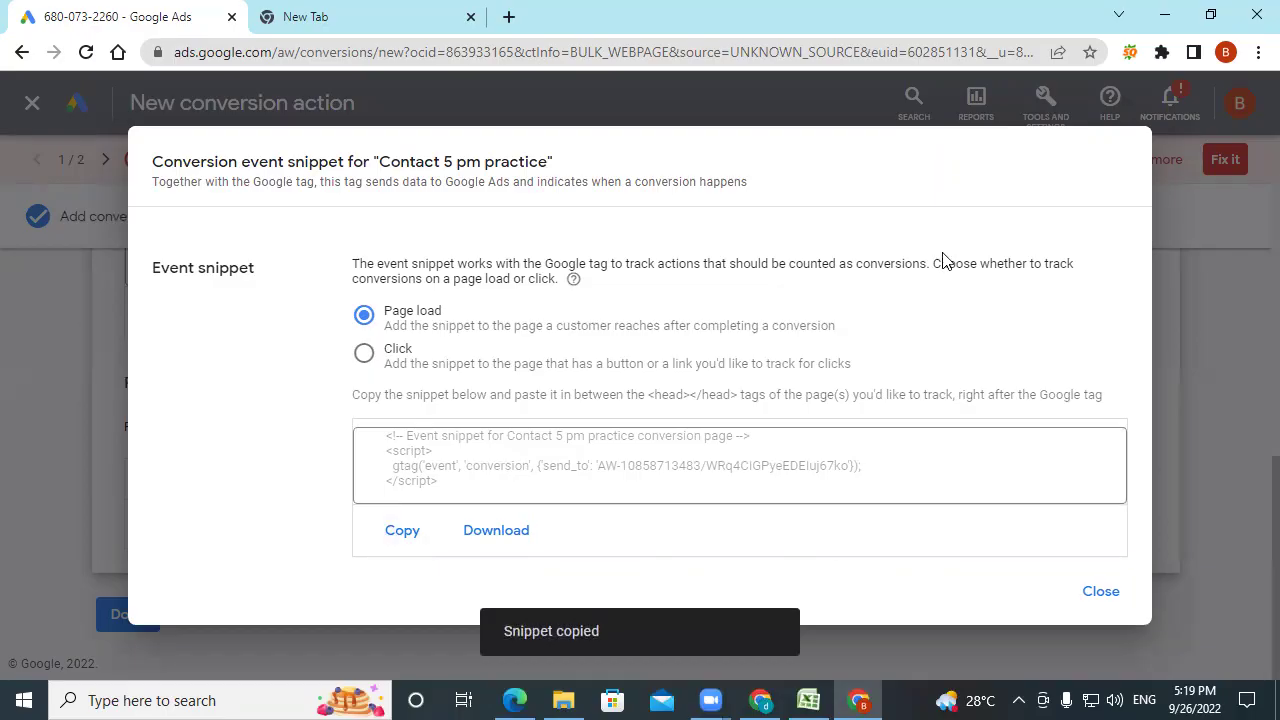
- Open the WordPress admin login page at digitalmarketingfaculty.in/wp-admin in the other browser tab
{"action": "left_click", "coordinate": [355, 10]}
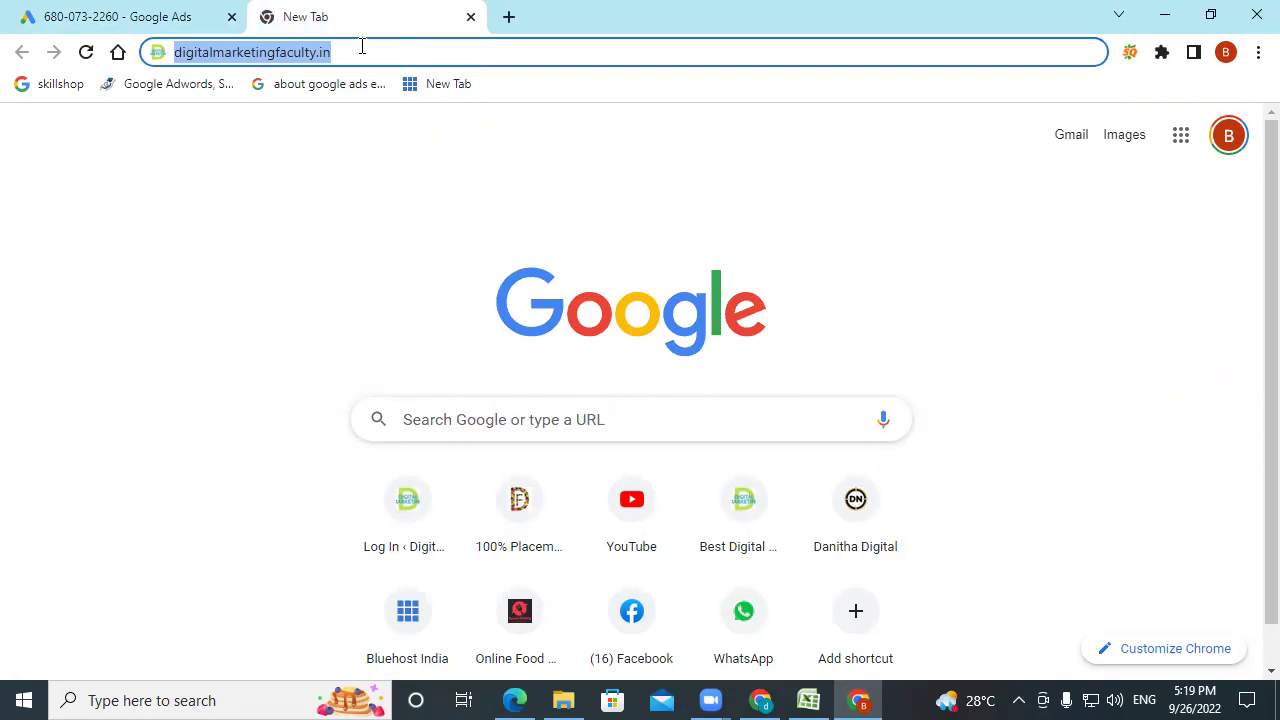
{"action": "key", "text": "End"}
{"action": "key", "text": "ctrl+shift+Left"}
{"action": "key", "text": "shift+Home"}
{"action": "key", "text": "End"}
{"action": "type", "text": "/"}
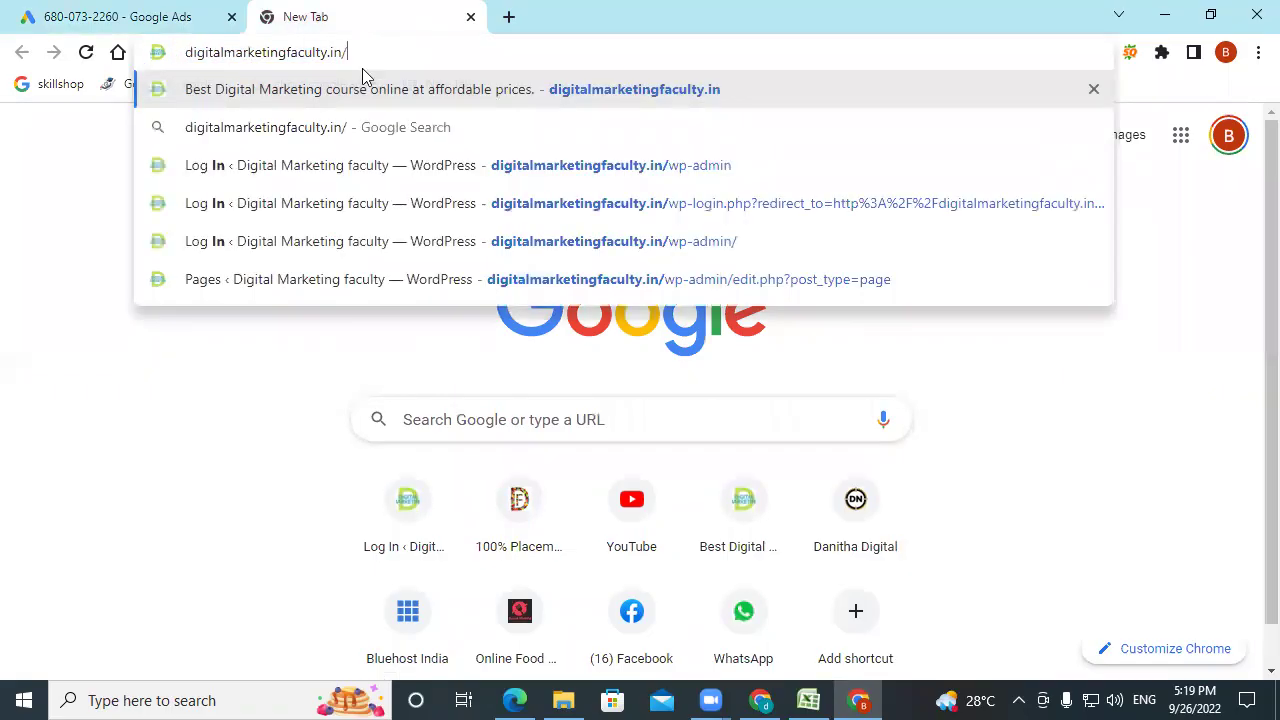
{"action": "key", "text": "Down"}
{"action": "key", "text": "Down"}
{"action": "key", "text": "Return"}
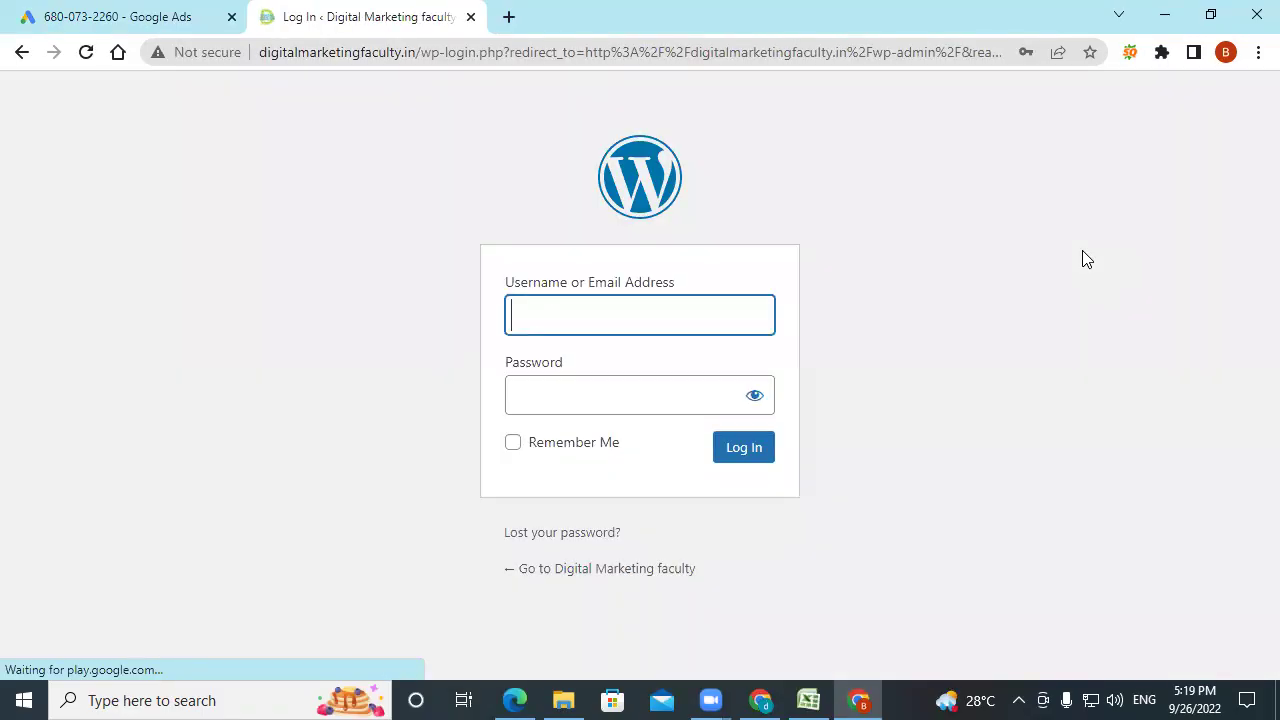
- Log in to the WordPress admin with the saved account username and password
{"action": "left_click", "coordinate": [652, 318]}
{"action": "left_click", "coordinate": [690, 372]}
{"action": "left_click", "coordinate": [740, 452]}
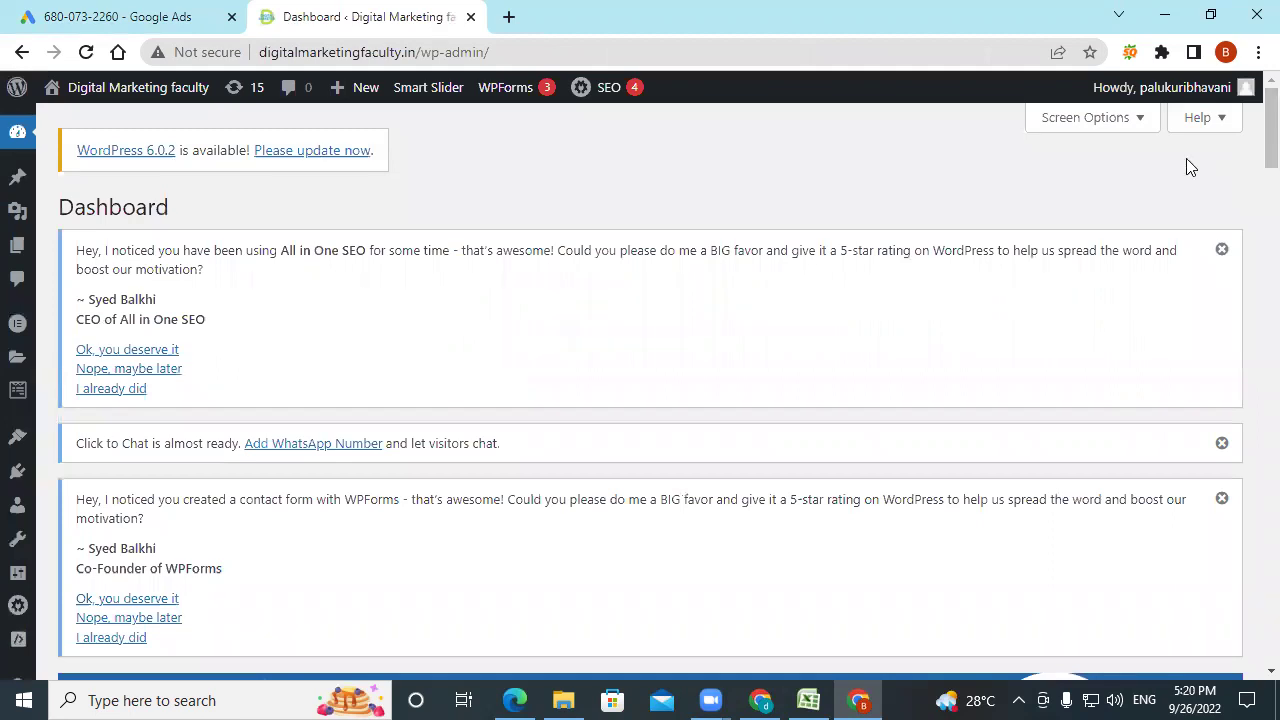
- Open the list of all pages in the WordPress admin
{"action": "scroll", "coordinate": [464, 325], "scroll_direction": "down", "scroll_amount": 5}
{"action": "scroll", "coordinate": [464, 324], "scroll_direction": "down", "scroll_amount": 3}
{"action": "mouse_move", "coordinate": [15, 150]}
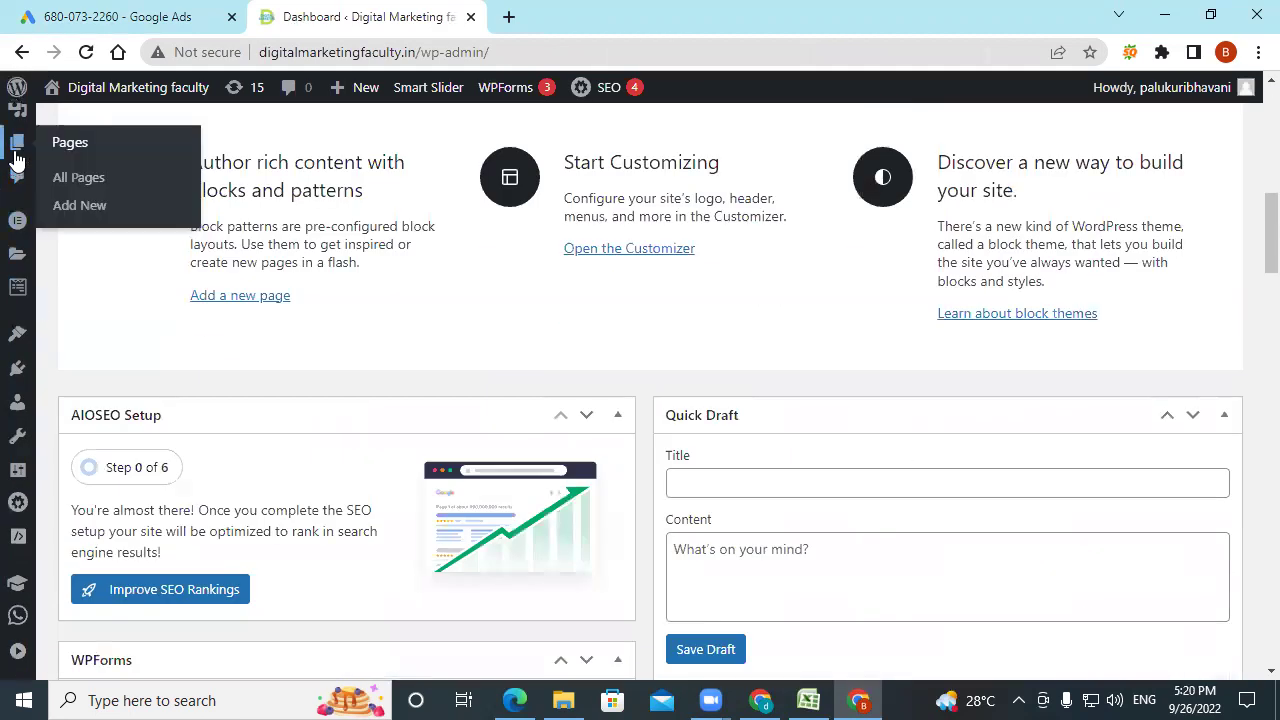
{"action": "left_click", "coordinate": [57, 190]}
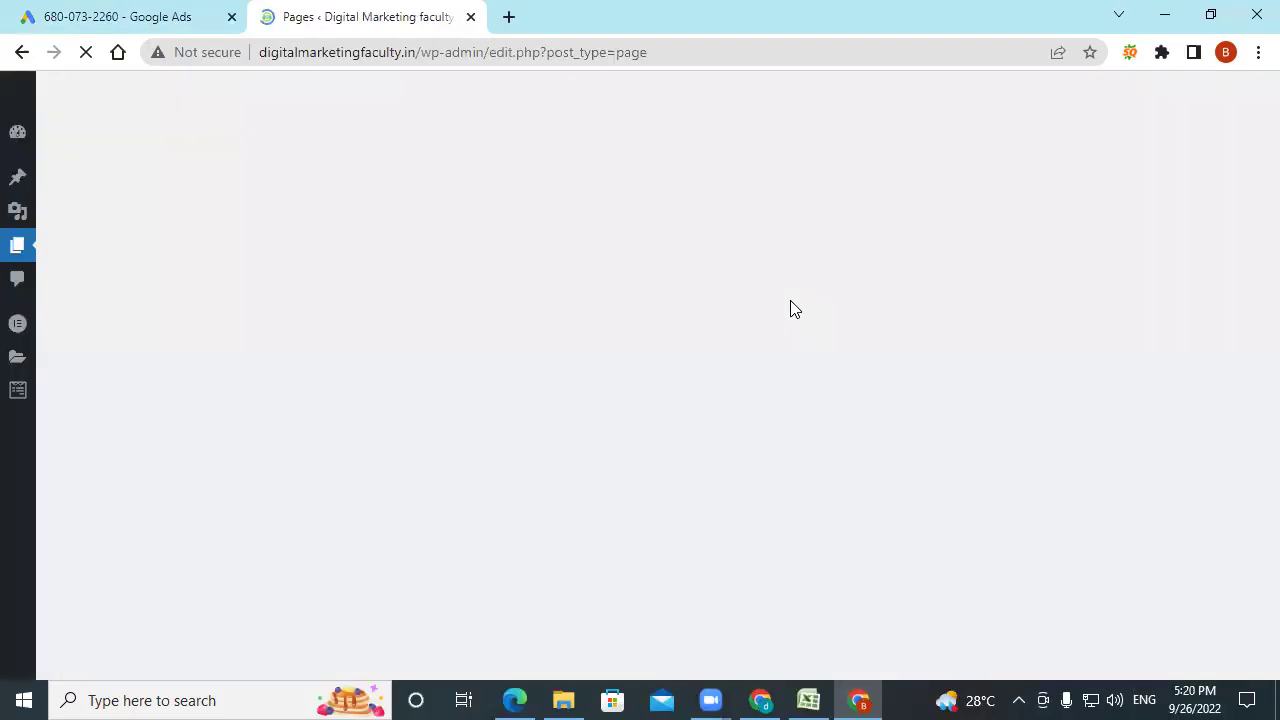
- Find the "Email Marketing training" page in the list and open it for editing with Elementor
{"action": "scroll", "coordinate": [510, 495], "scroll_direction": "down", "scroll_amount": 5}
{"action": "scroll", "coordinate": [510, 497], "scroll_direction": "down", "scroll_amount": 7}
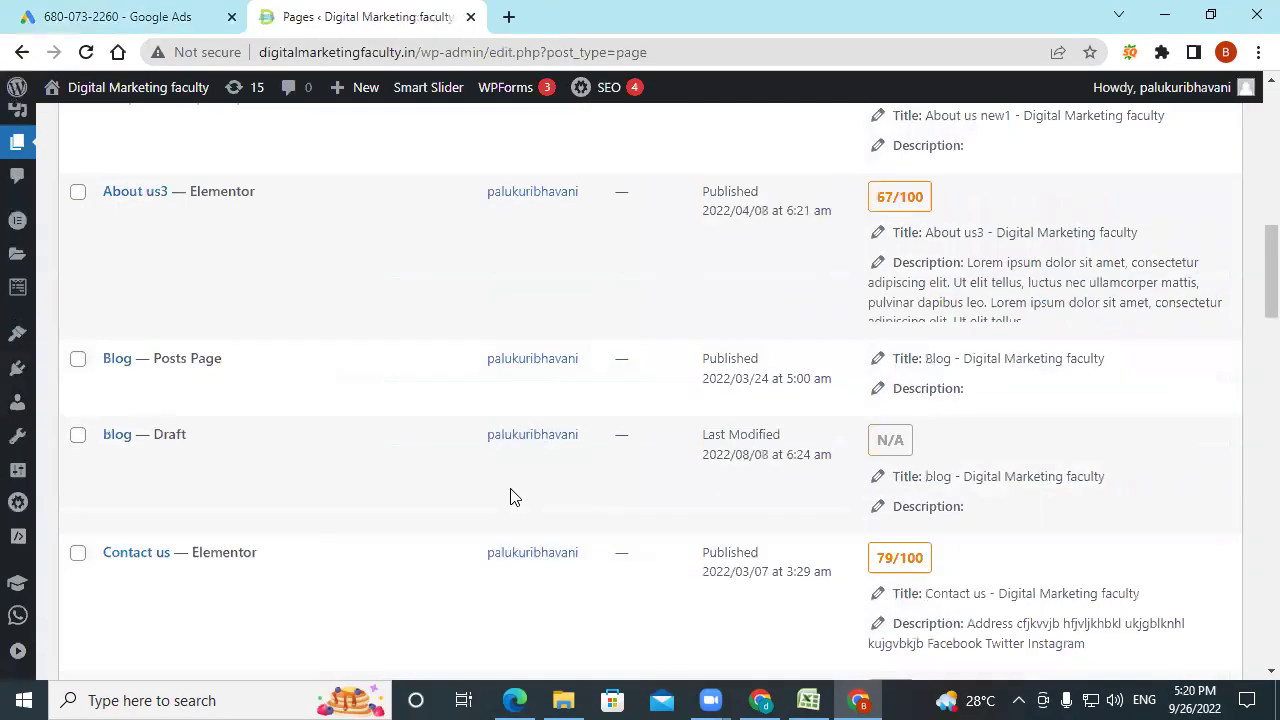
{"action": "scroll", "coordinate": [510, 497], "scroll_direction": "down", "scroll_amount": 6}
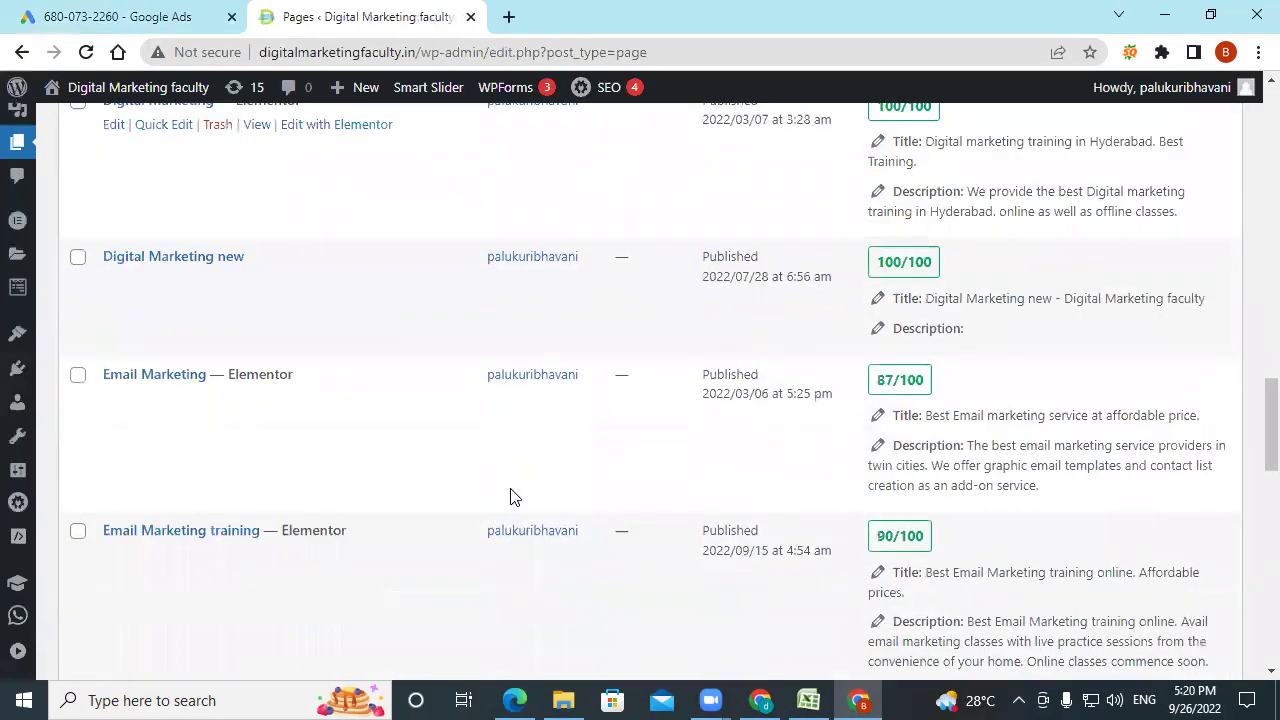
{"action": "scroll", "coordinate": [510, 497], "scroll_direction": "down", "scroll_amount": 3}
{"action": "scroll", "coordinate": [510, 497], "scroll_direction": "down", "scroll_amount": 10}
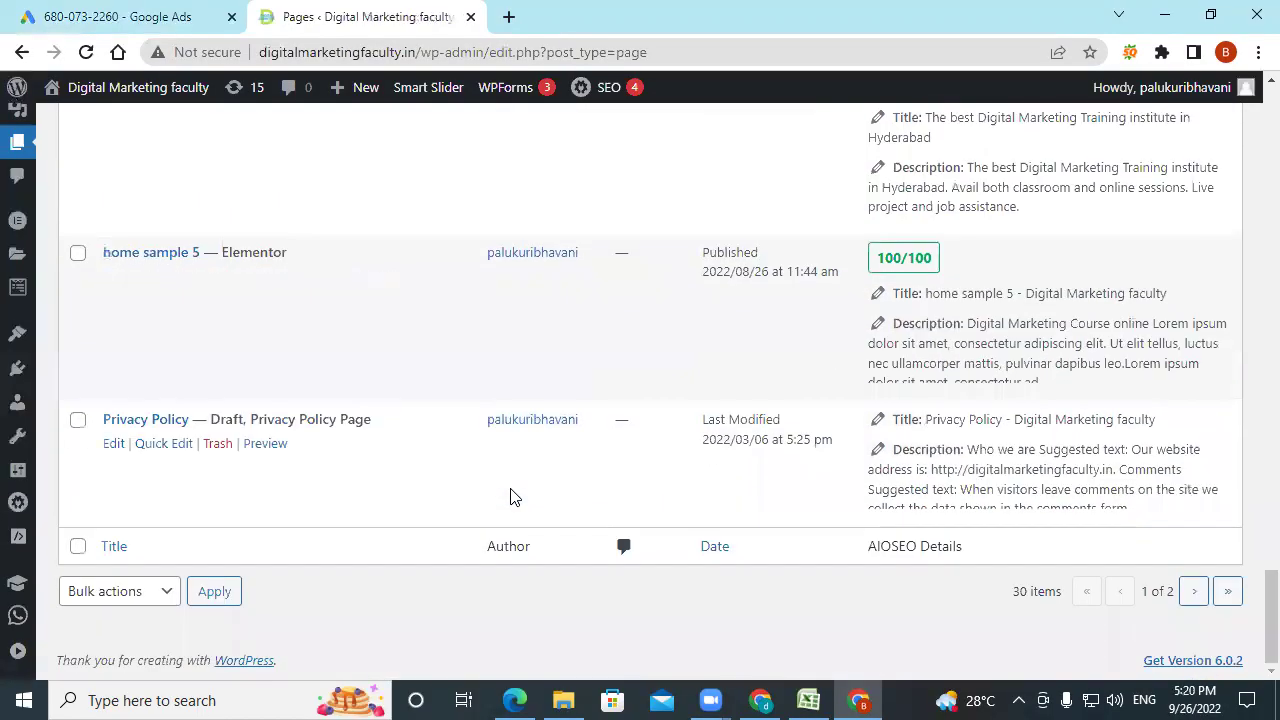
{"action": "scroll", "coordinate": [510, 497], "scroll_direction": "up", "scroll_amount": 4}
{"action": "scroll", "coordinate": [510, 497], "scroll_direction": "up", "scroll_amount": 3}
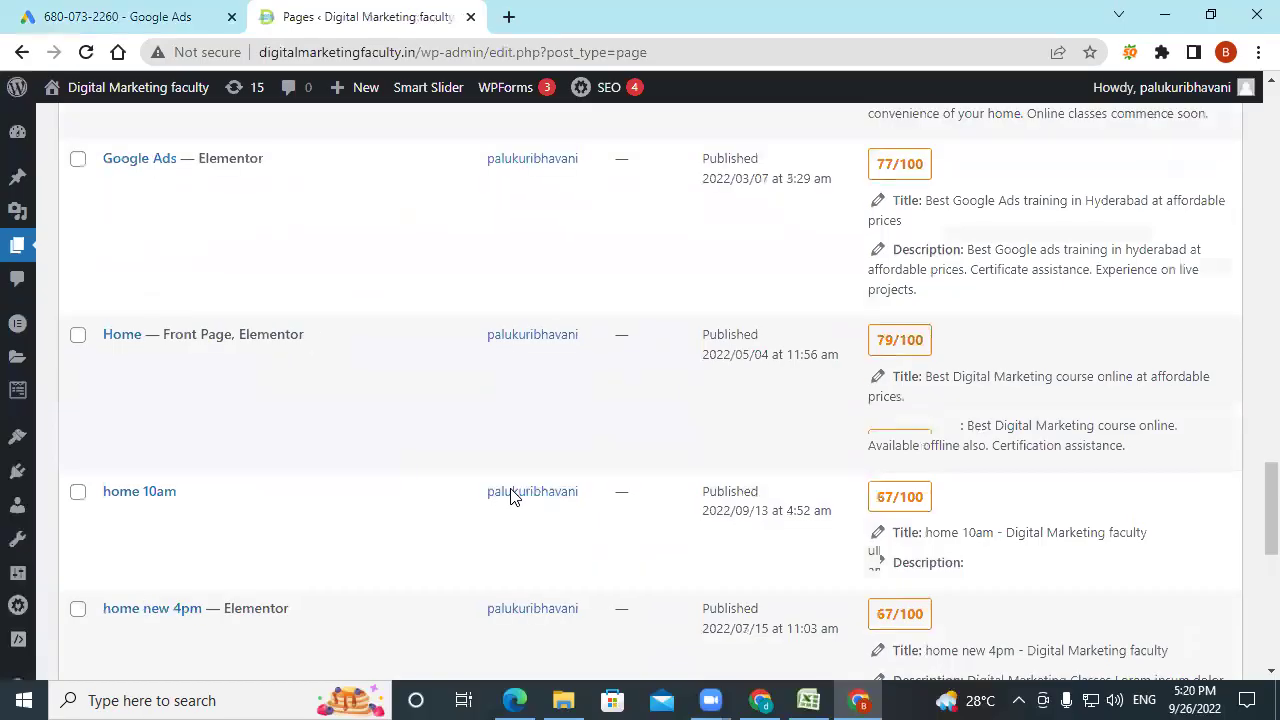
{"action": "scroll", "coordinate": [505, 495], "scroll_direction": "up", "scroll_amount": 3}
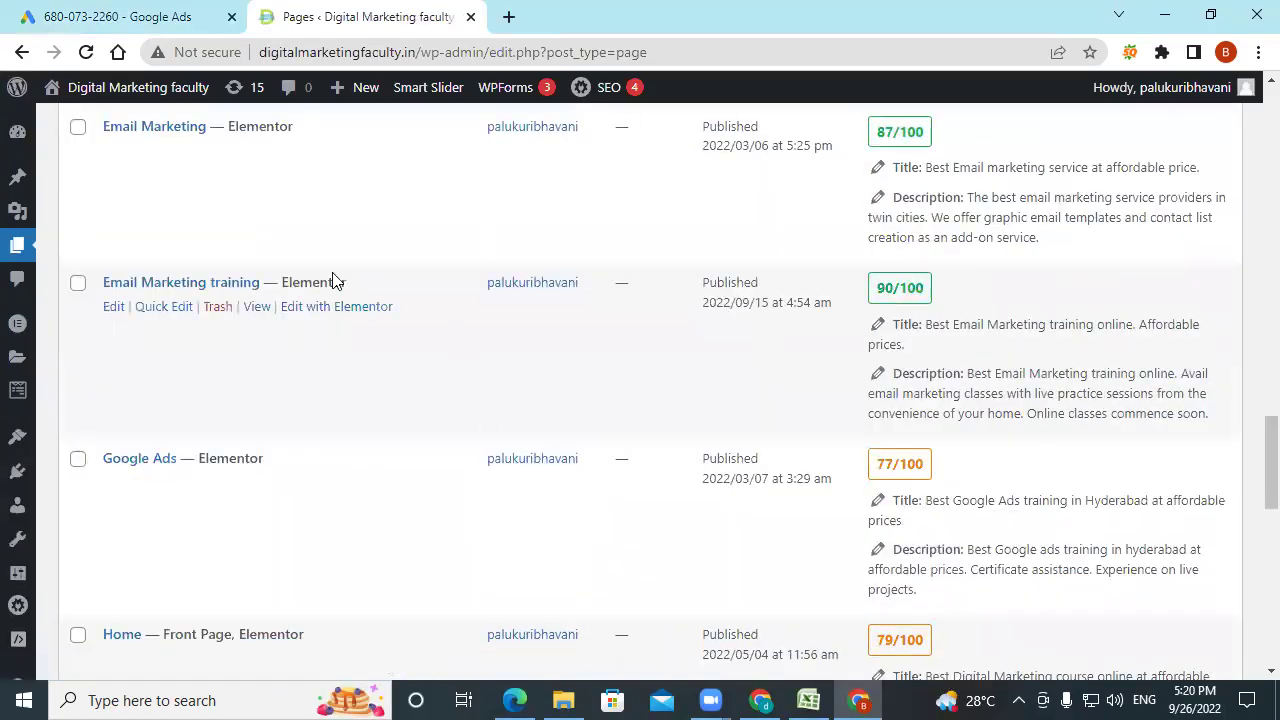
{"action": "left_click", "coordinate": [121, 284]}
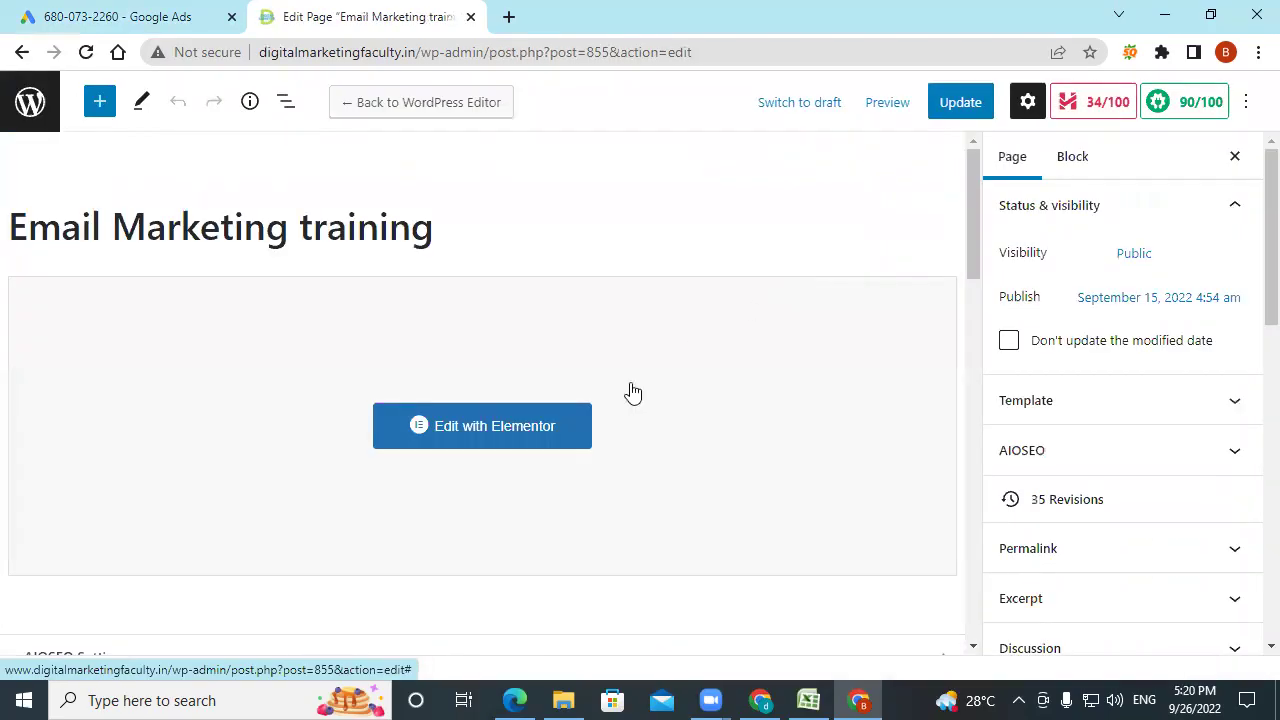
{"action": "left_click", "coordinate": [549, 434]}
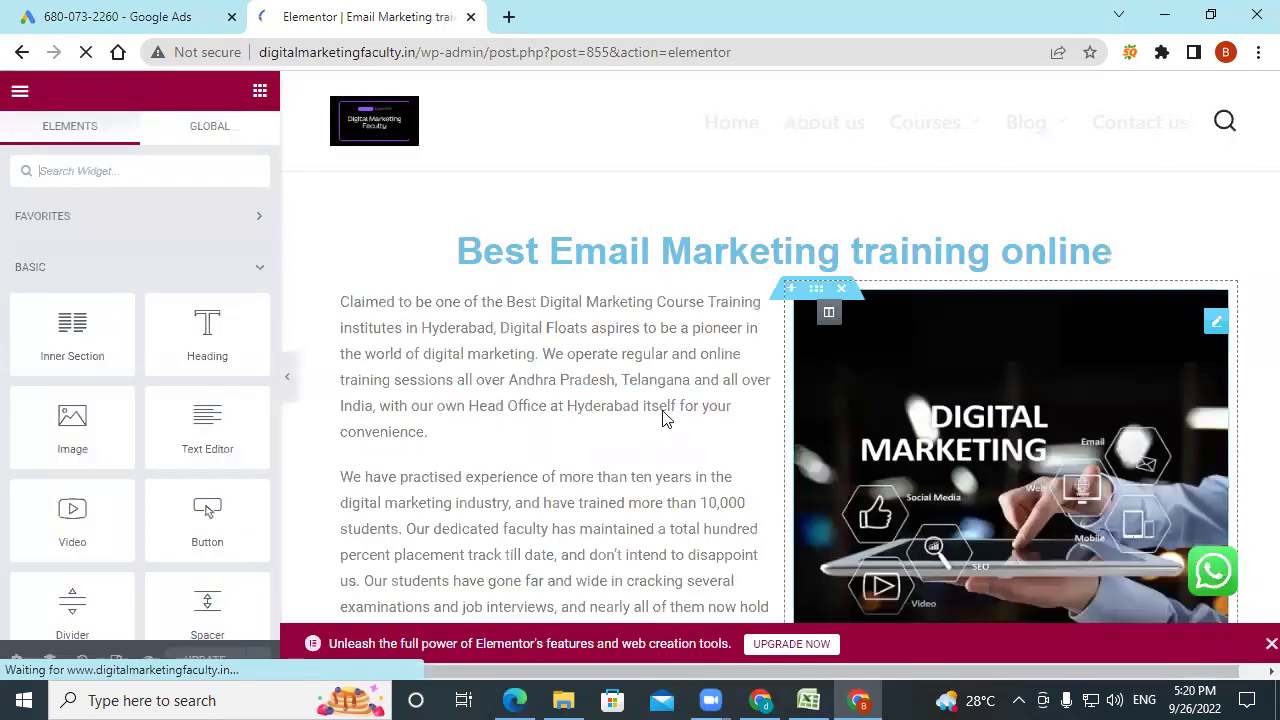
- Add a single-column section below the social icons at the page's end and place a Text Editor widget in it
{"action": "scroll", "coordinate": [662, 418], "scroll_direction": "down", "scroll_amount": 20}
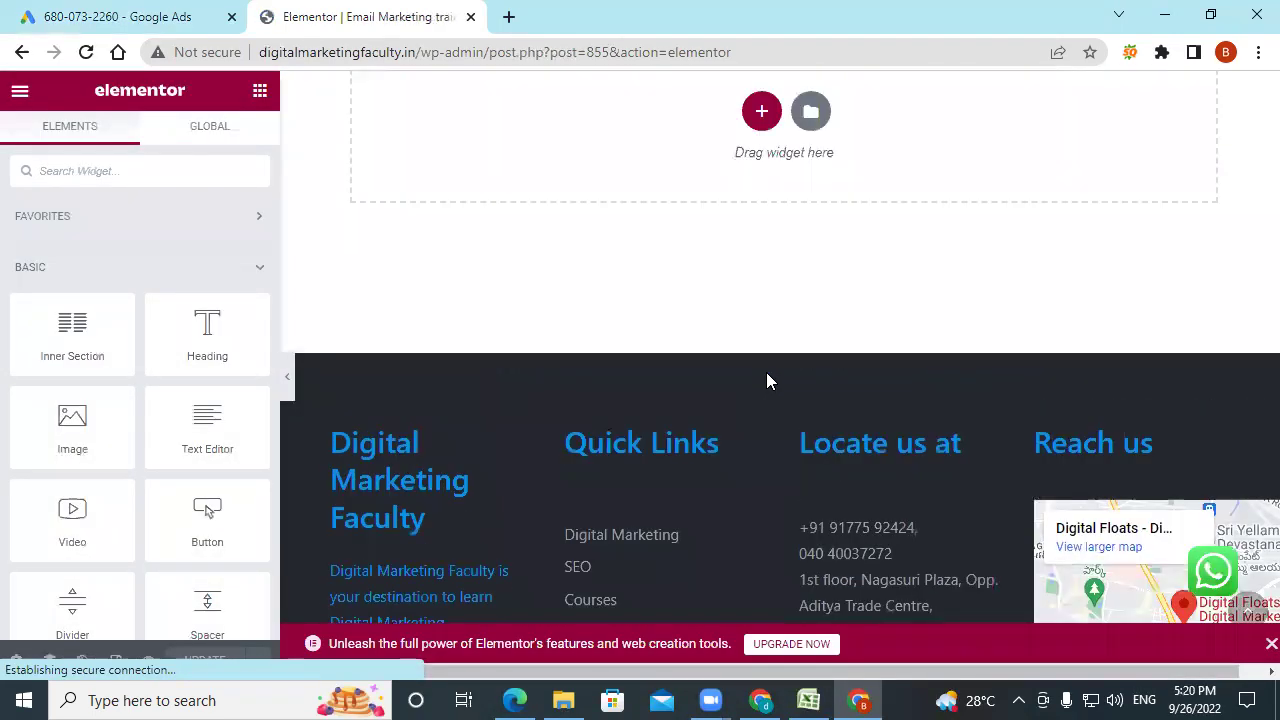
{"action": "scroll", "coordinate": [836, 307], "scroll_direction": "up", "scroll_amount": 2}
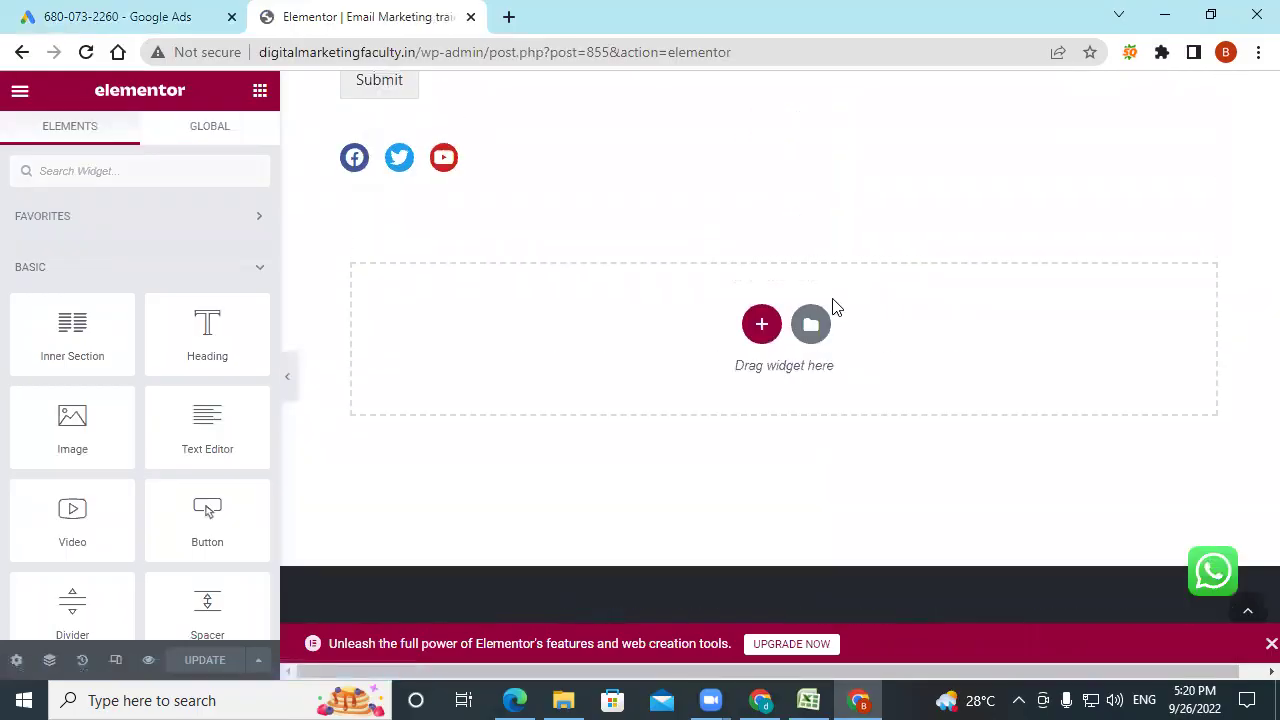
{"action": "left_click", "coordinate": [758, 326]}
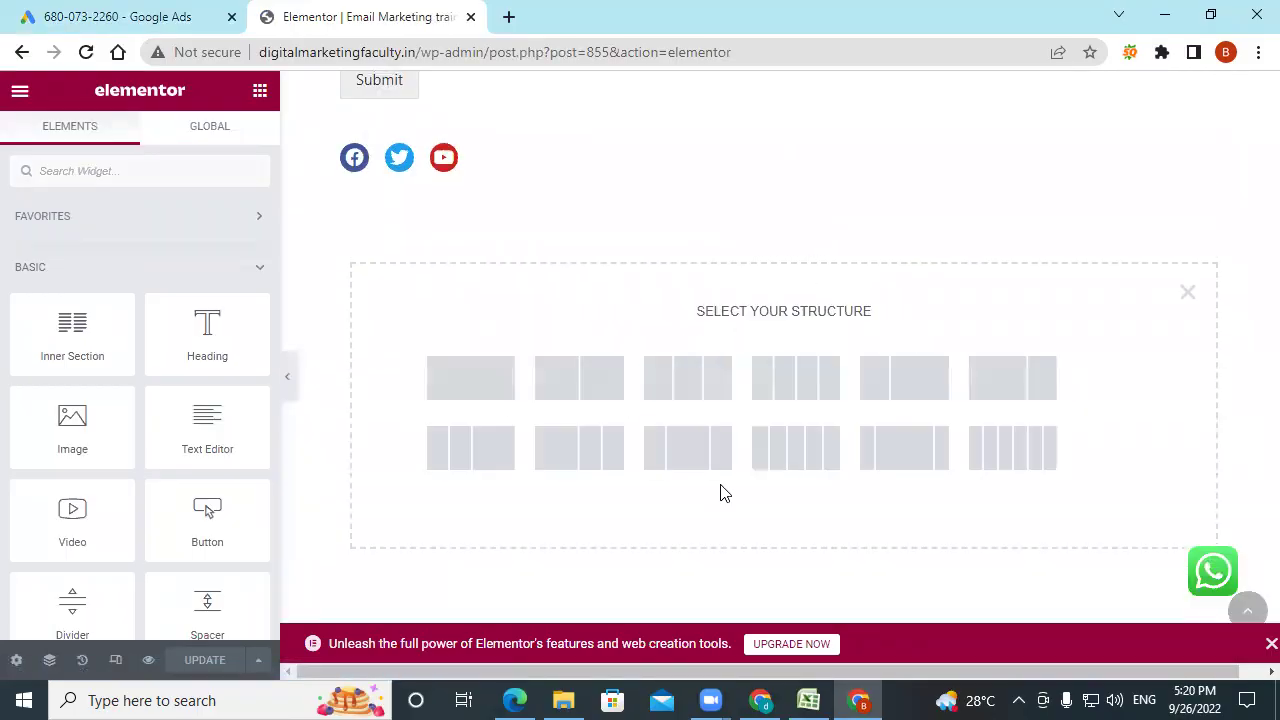
{"action": "left_click", "coordinate": [497, 371]}
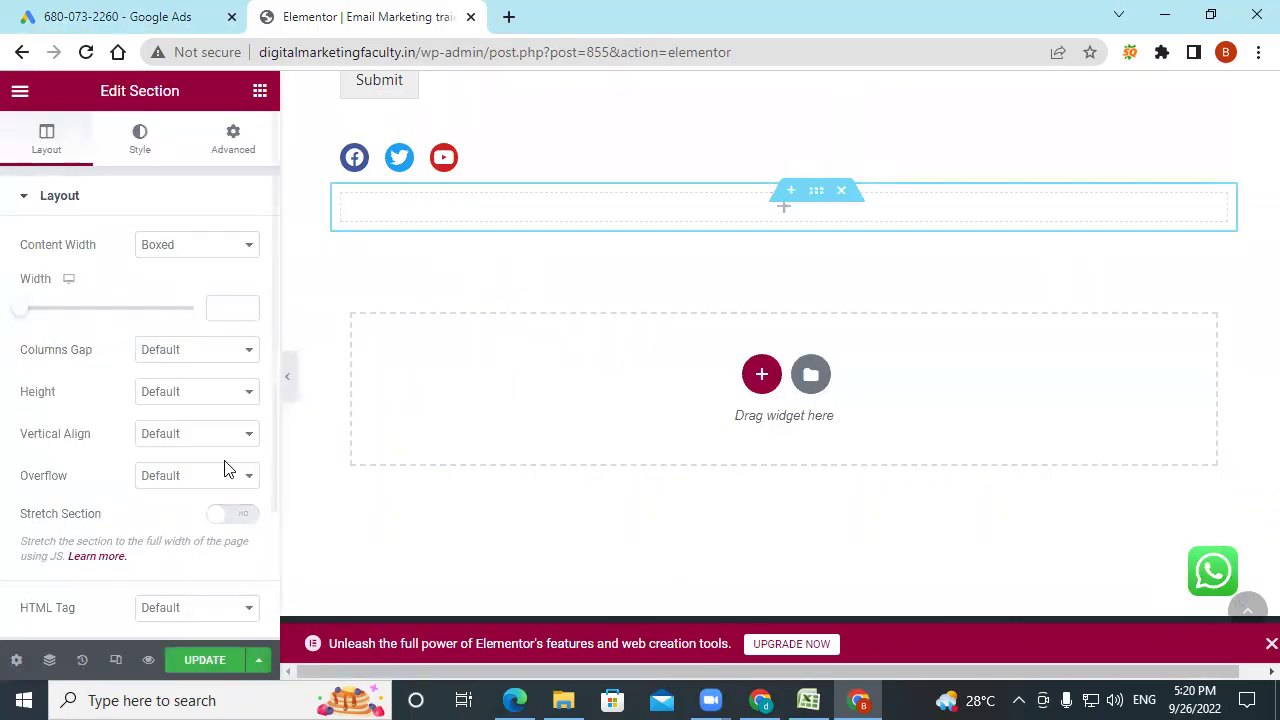
{"action": "left_click", "coordinate": [406, 540]}
{"action": "left_click_drag", "start_coordinate": [207, 433], "coordinate": [787, 220]}
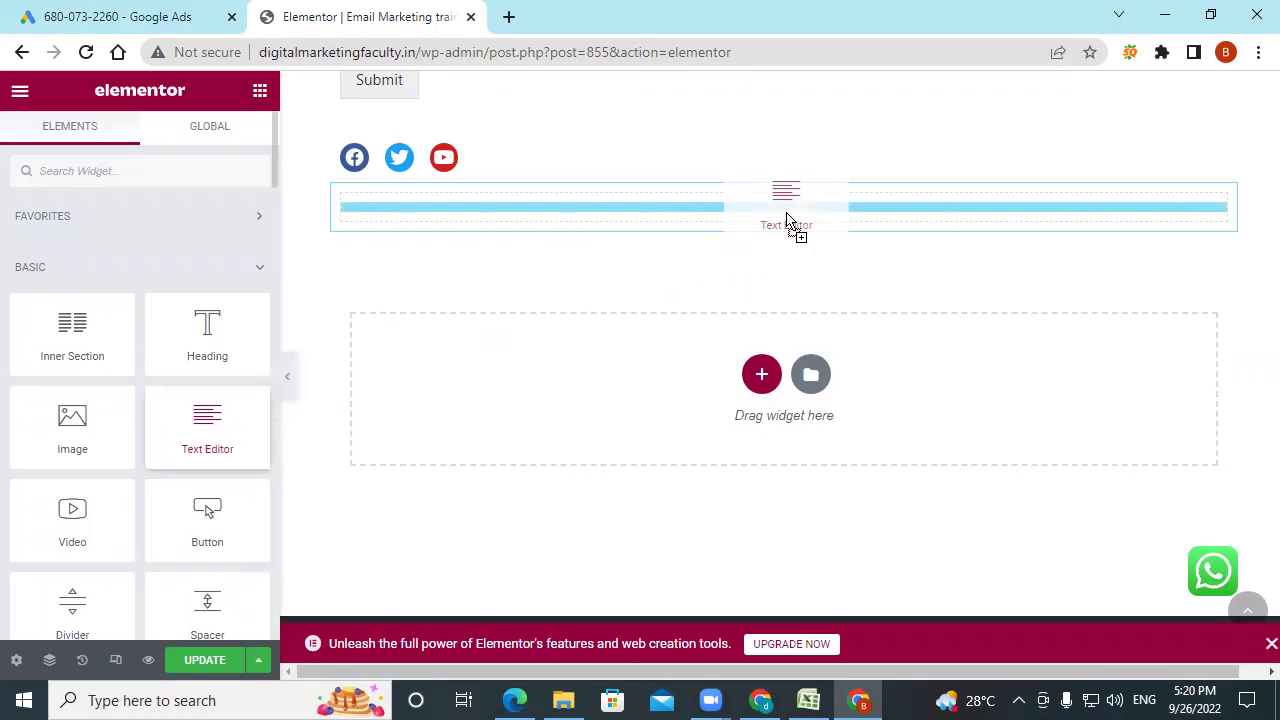
{"action": "left_click_drag", "start_coordinate": [786, 222], "coordinate": [788, 214]}
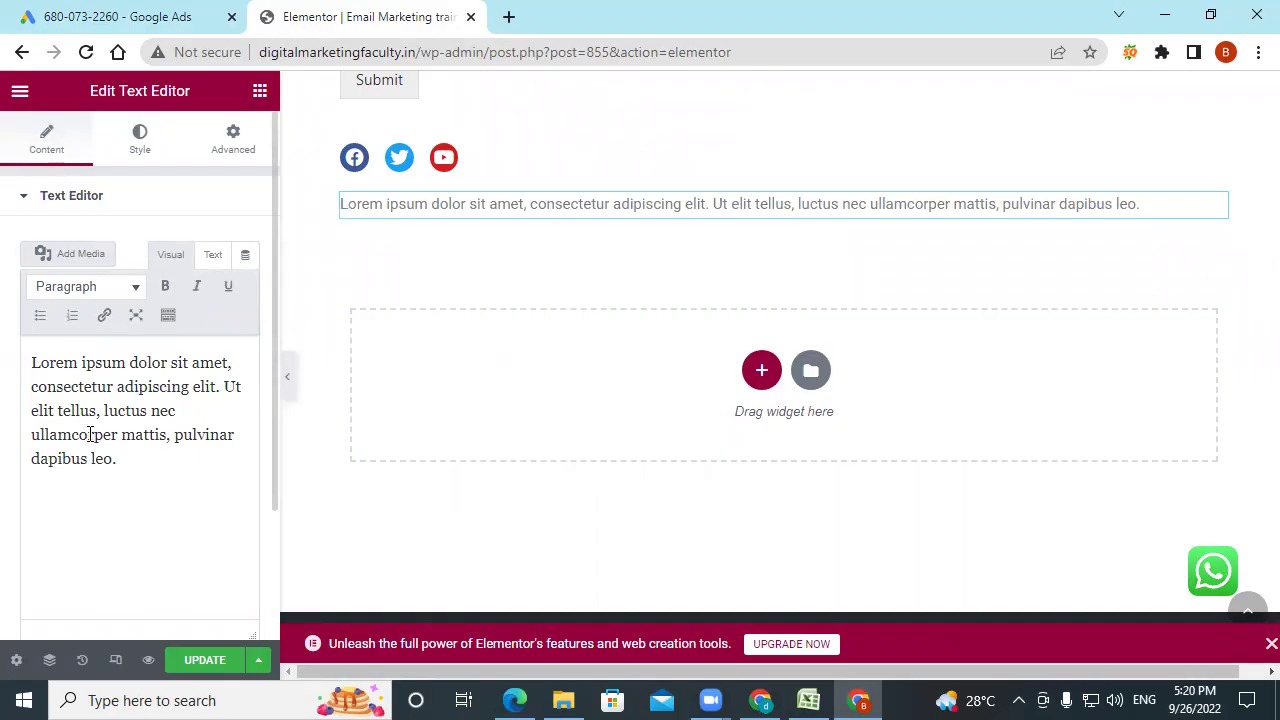
- Replace the text widget's placeholder with the copied "Contact 5 pm practice" event snippet as code, and close the page editor without updating
{"action": "left_click", "coordinate": [212, 256]}
{"action": "left_click_drag", "start_coordinate": [29, 357], "coordinate": [119, 452]}
{"action": "key", "text": "ctrl+v"}
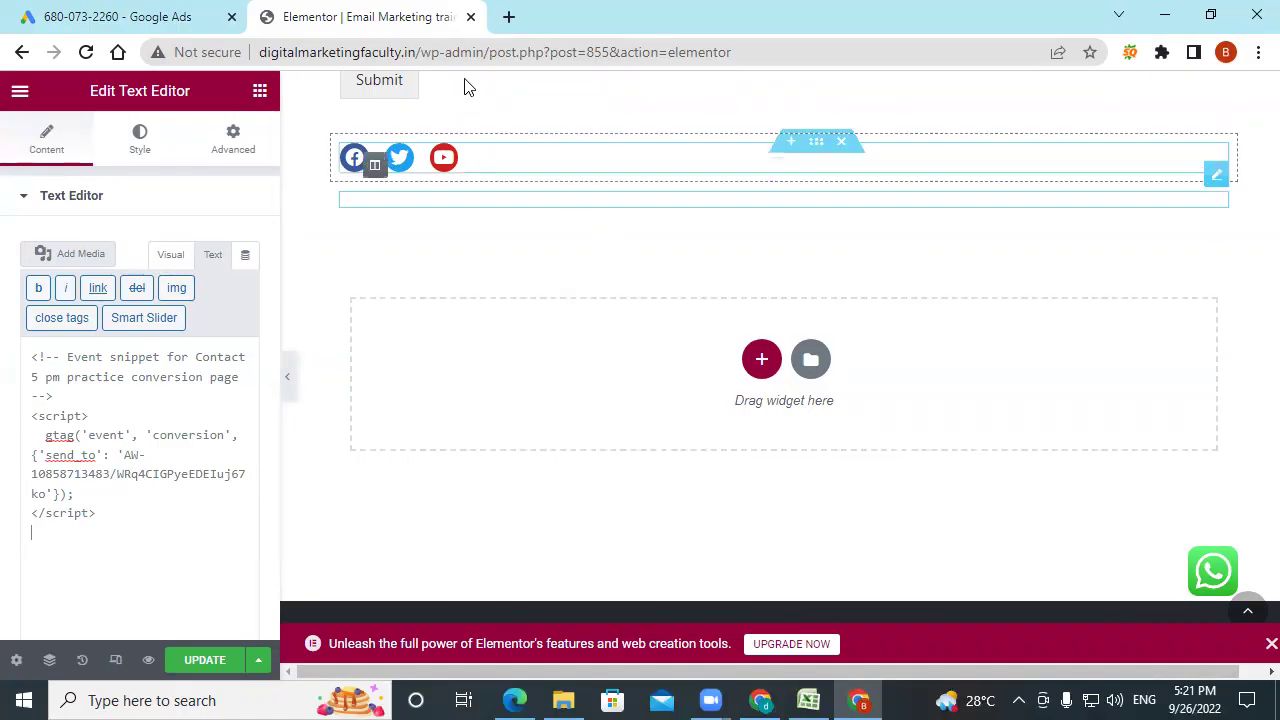
{"action": "left_click", "coordinate": [470, 17]}
{"action": "left_click", "coordinate": [737, 164]}
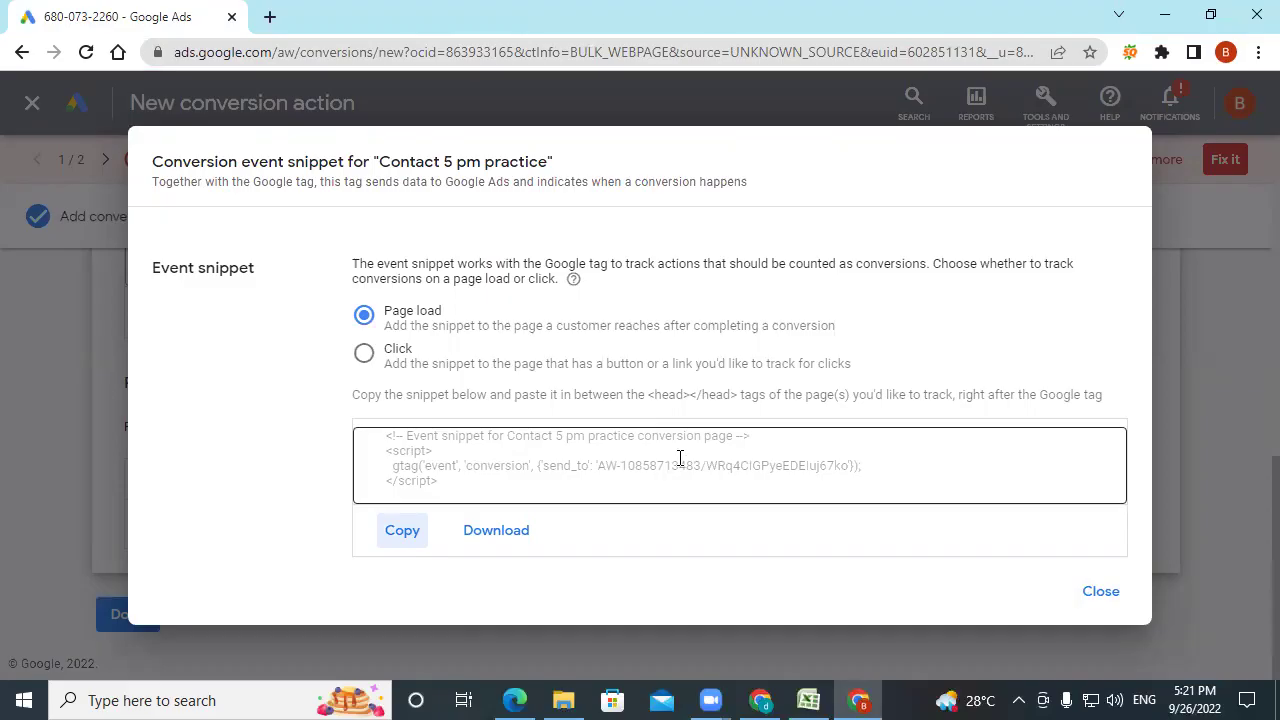
- Switch to Google Ads-2022-PDF.pdf in Edge and draw check marks at New Conversion Action on page 200 and Website on page 201
{"action": "left_click", "coordinate": [513, 697]}
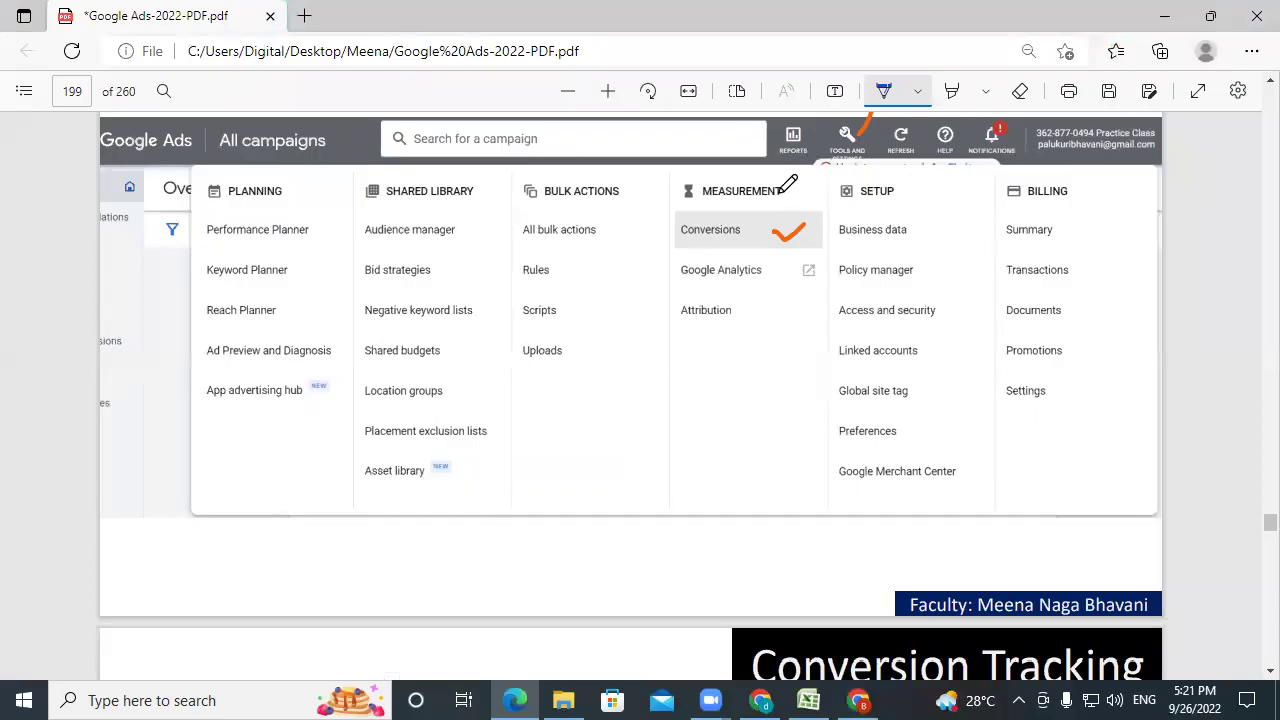
{"action": "scroll", "coordinate": [654, 443], "scroll_direction": "down", "scroll_amount": 5}
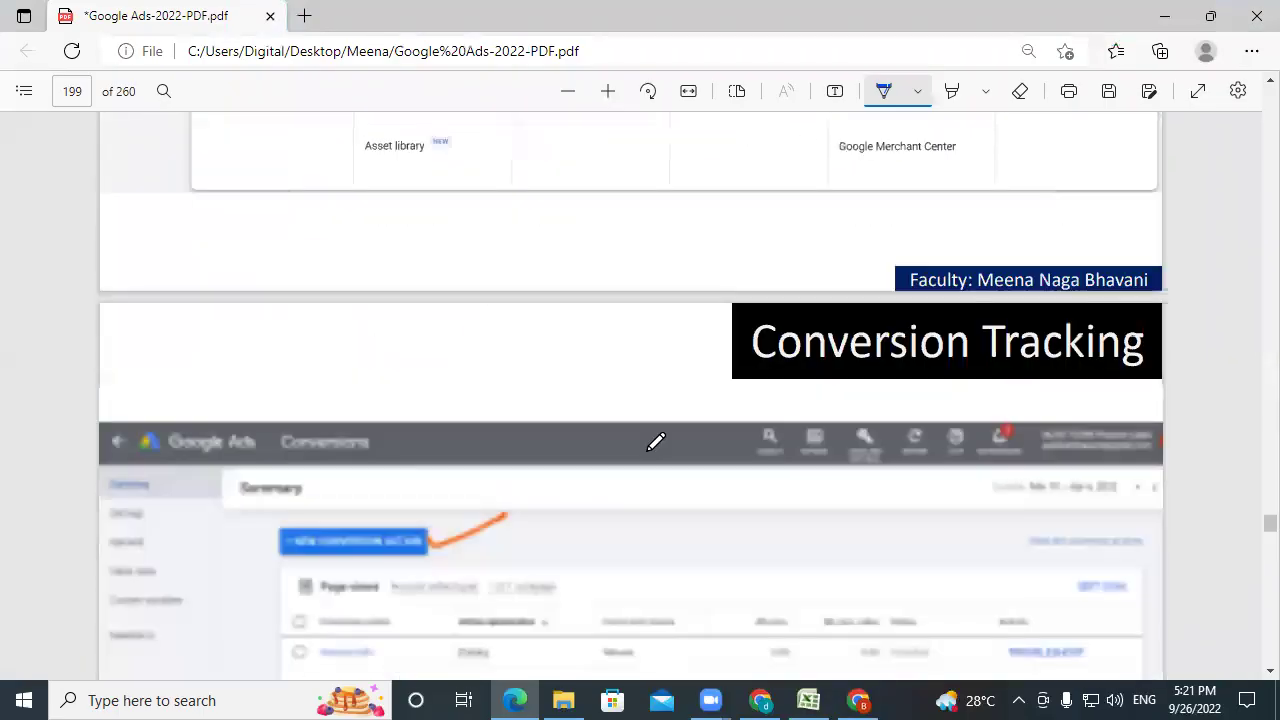
{"action": "left_click_drag", "start_coordinate": [418, 316], "coordinate": [506, 280]}
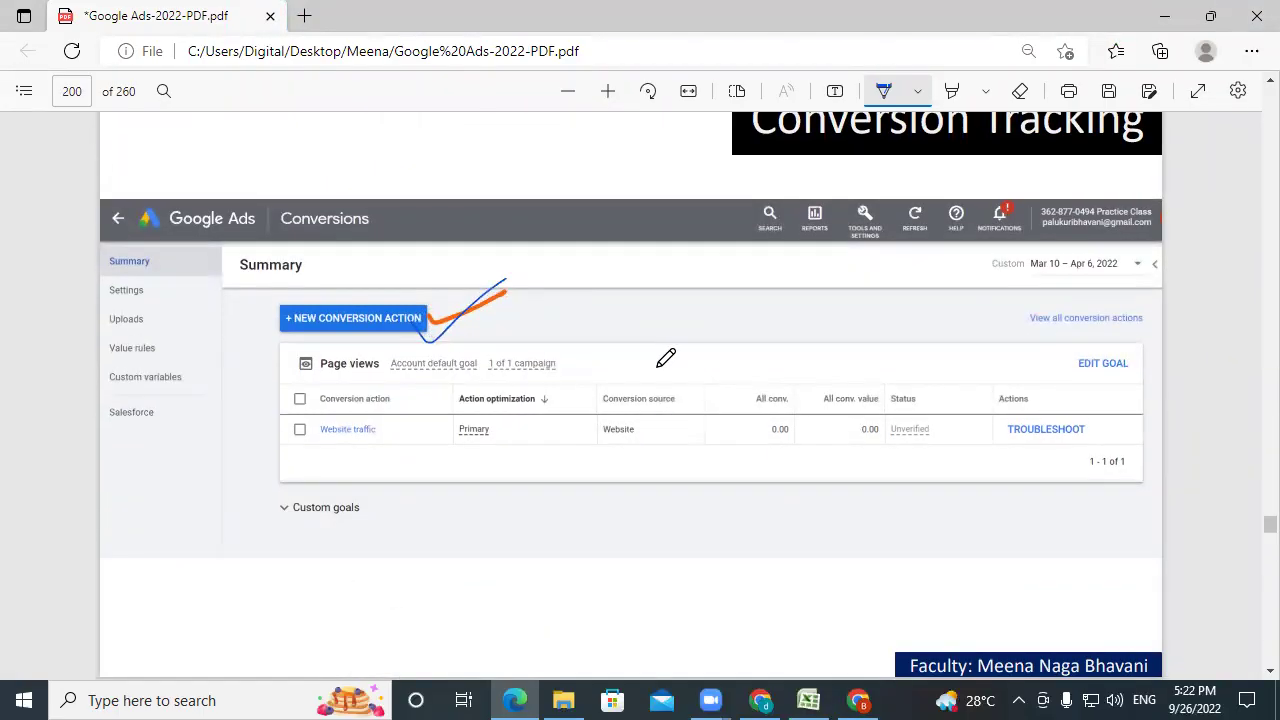
{"action": "scroll", "coordinate": [666, 358], "scroll_direction": "down", "scroll_amount": 6}
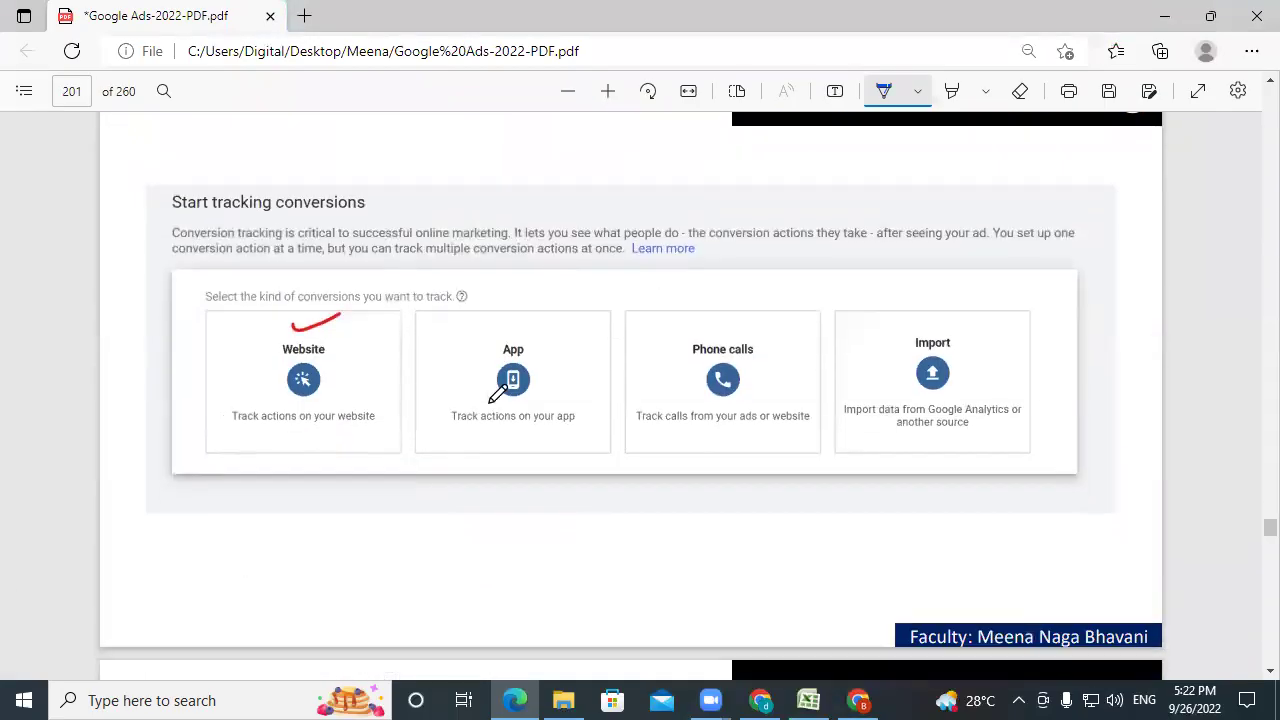
{"action": "left_click_drag", "start_coordinate": [224, 398], "coordinate": [320, 354]}
- Draw a check mark beside the goal category selection and a pen stroke beside the Value options on page 202
{"action": "scroll", "coordinate": [440, 478], "scroll_direction": "down", "scroll_amount": 1}
{"action": "scroll", "coordinate": [446, 474], "scroll_direction": "down", "scroll_amount": 5}
{"action": "left_click_drag", "start_coordinate": [370, 320], "coordinate": [480, 272]}
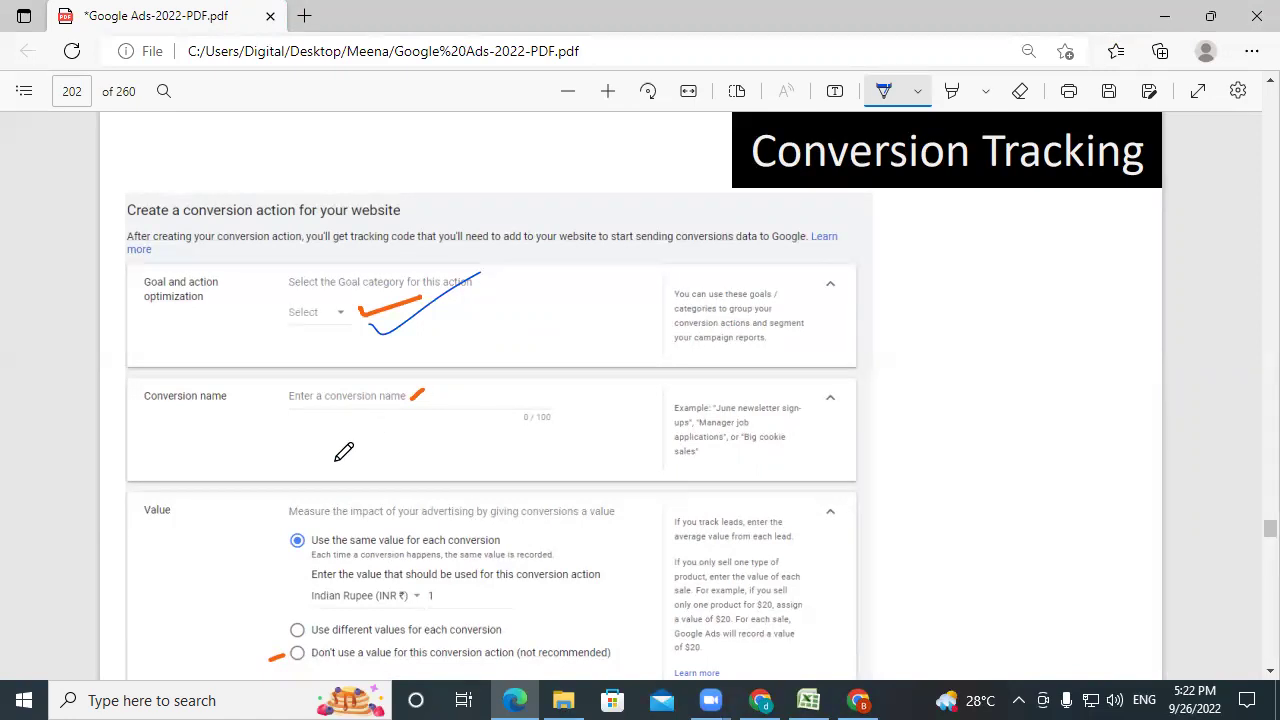
{"action": "scroll", "coordinate": [344, 452], "scroll_direction": "down", "scroll_amount": 3}
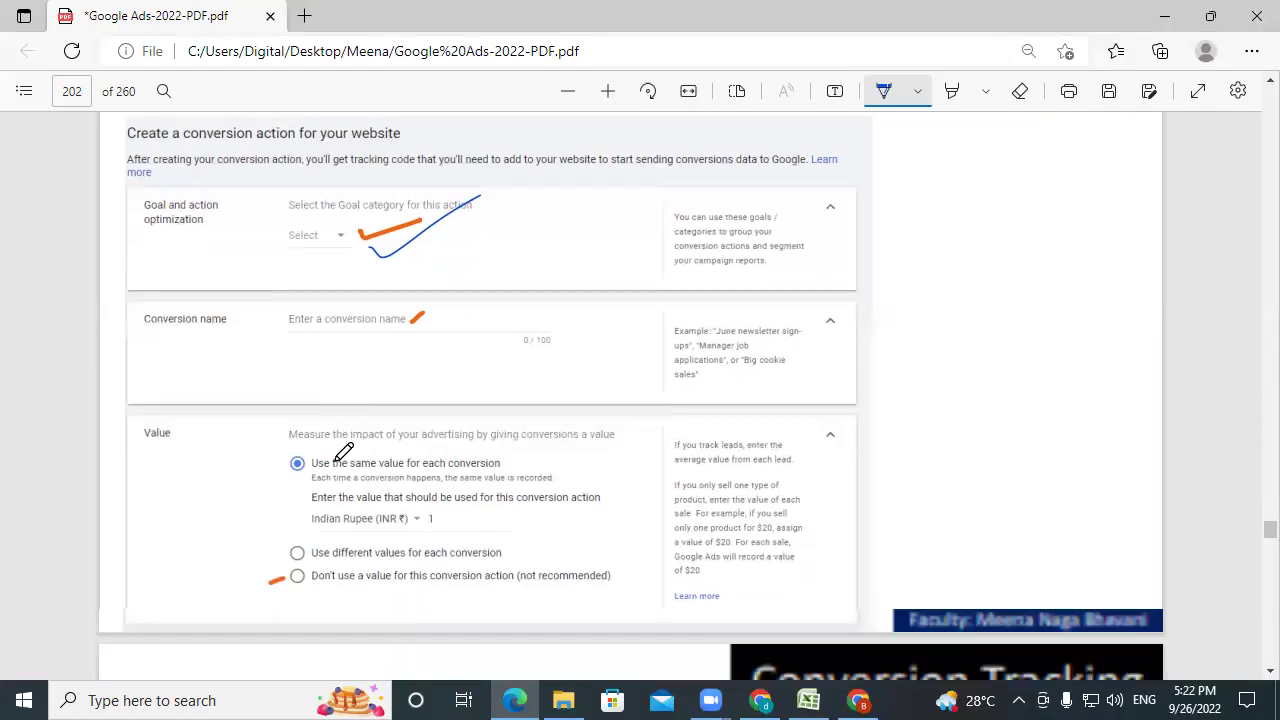
{"action": "left_click_drag", "start_coordinate": [238, 387], "coordinate": [298, 326]}
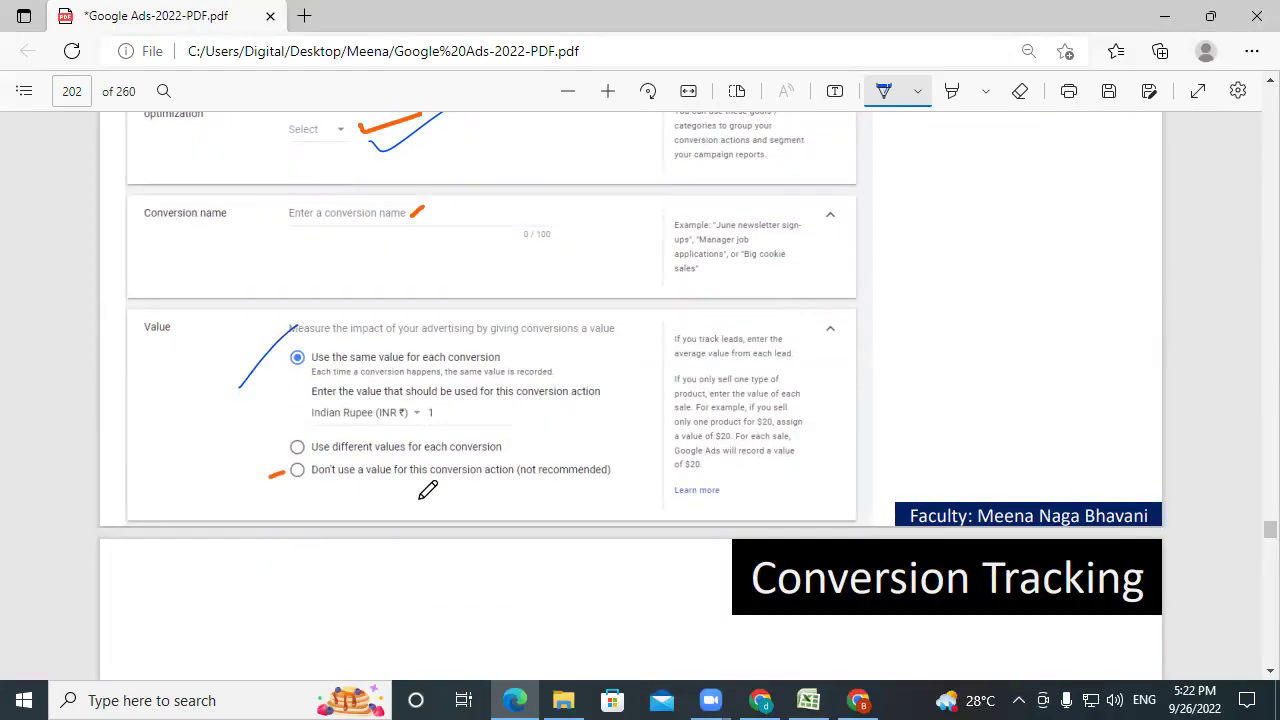
- Draw a check mark beside the Every count option on page 203 and a pen mark at the lower part of page 204
{"action": "scroll", "coordinate": [562, 464], "scroll_direction": "down", "scroll_amount": 4}
{"action": "scroll", "coordinate": [562, 464], "scroll_direction": "down", "scroll_amount": 3}
{"action": "mouse_move", "coordinate": [300, 340]}
{"action": "left_mouse_down"}
{"action": "mouse_move", "coordinate": [310, 348]}
{"action": "mouse_move", "coordinate": [370, 308]}
{"action": "left_mouse_up"}
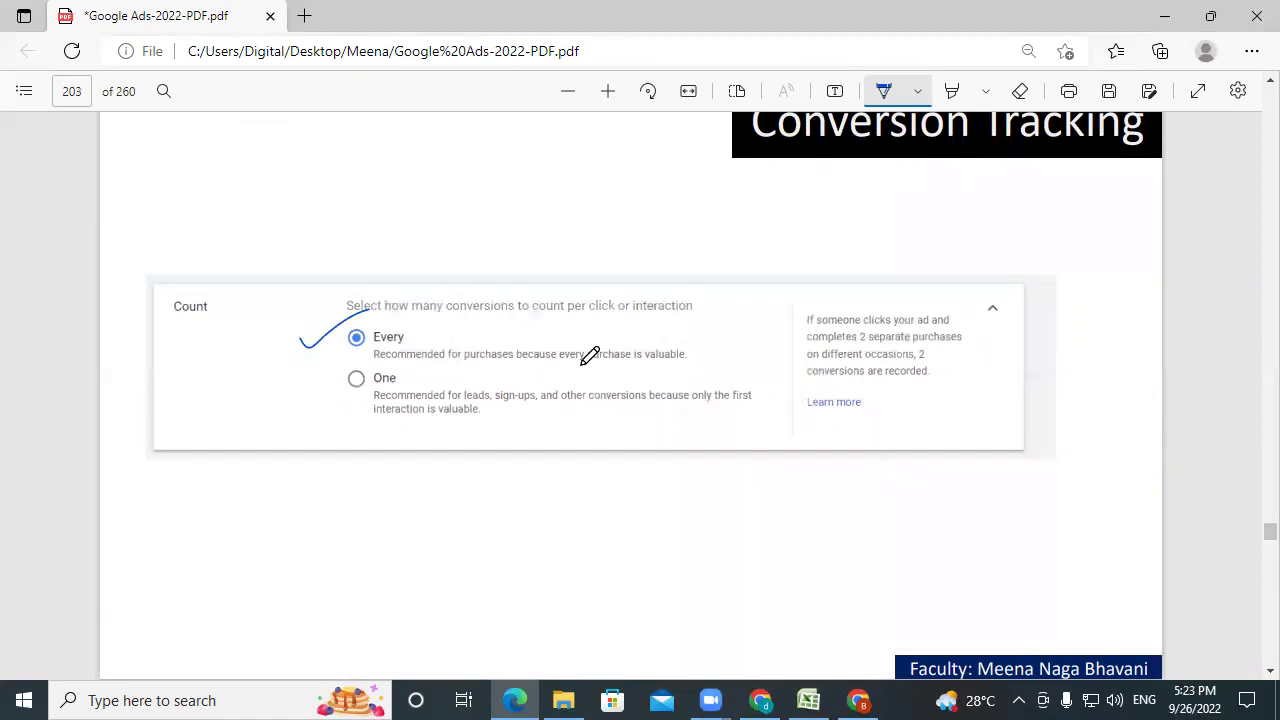
{"action": "scroll", "coordinate": [590, 356], "scroll_direction": "down", "scroll_amount": 5}
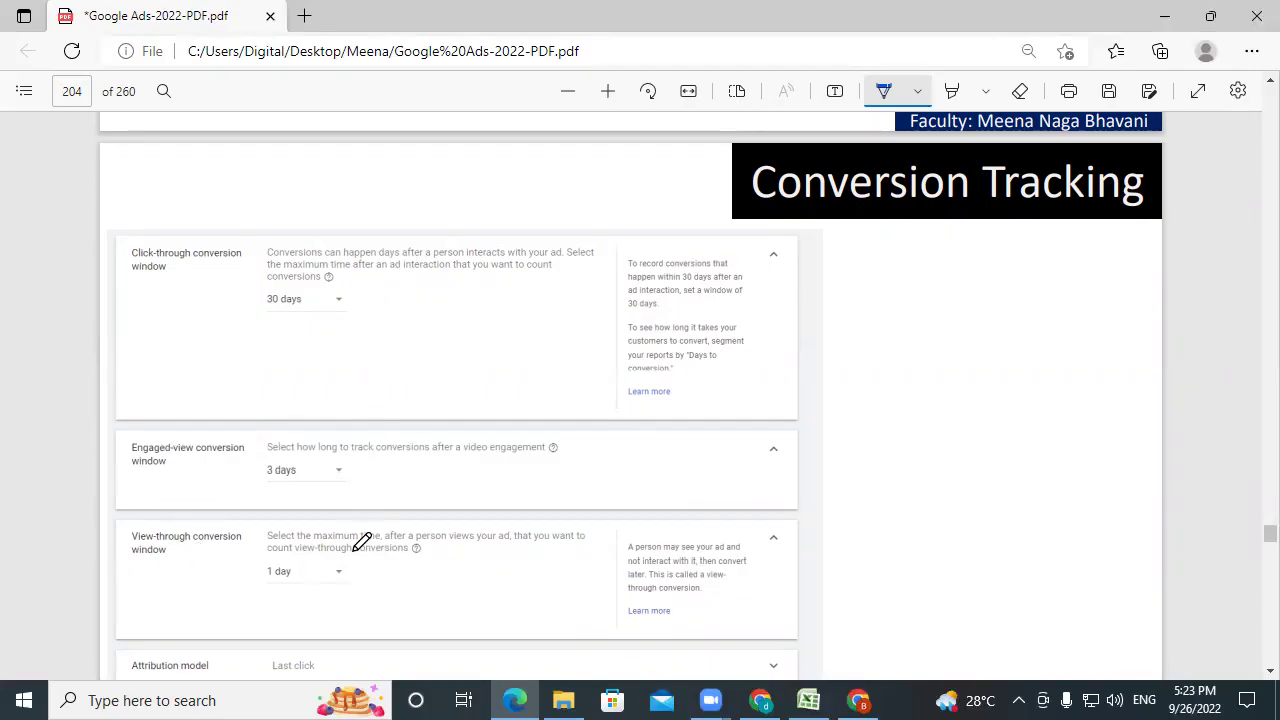
{"action": "scroll", "coordinate": [362, 541], "scroll_direction": "down", "scroll_amount": 5}
{"action": "left_click_drag", "start_coordinate": [168, 452], "coordinate": [270, 391]}
{"action": "scroll", "coordinate": [420, 425], "scroll_direction": "down", "scroll_amount": 8}
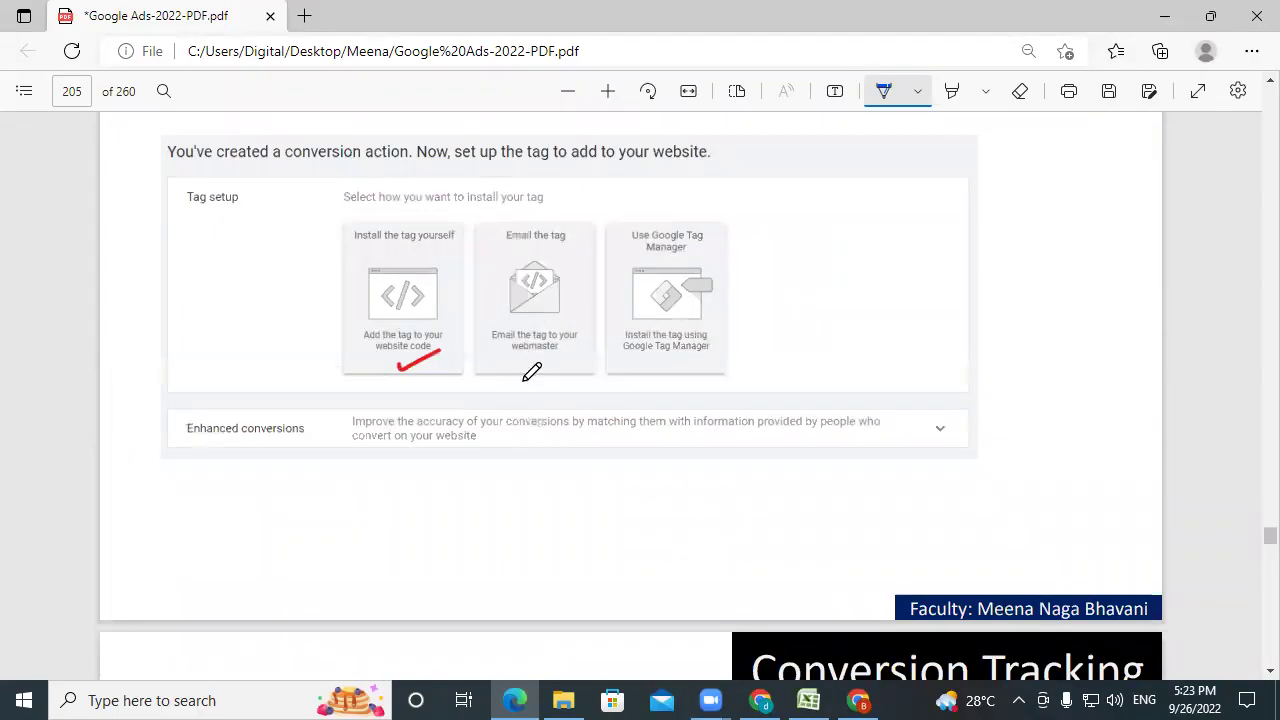
- Switch back to Google Ads in Chrome, close the event snippet dialog and review the Google tag and event snippet instructions
{"action": "left_click", "coordinate": [859, 700]}
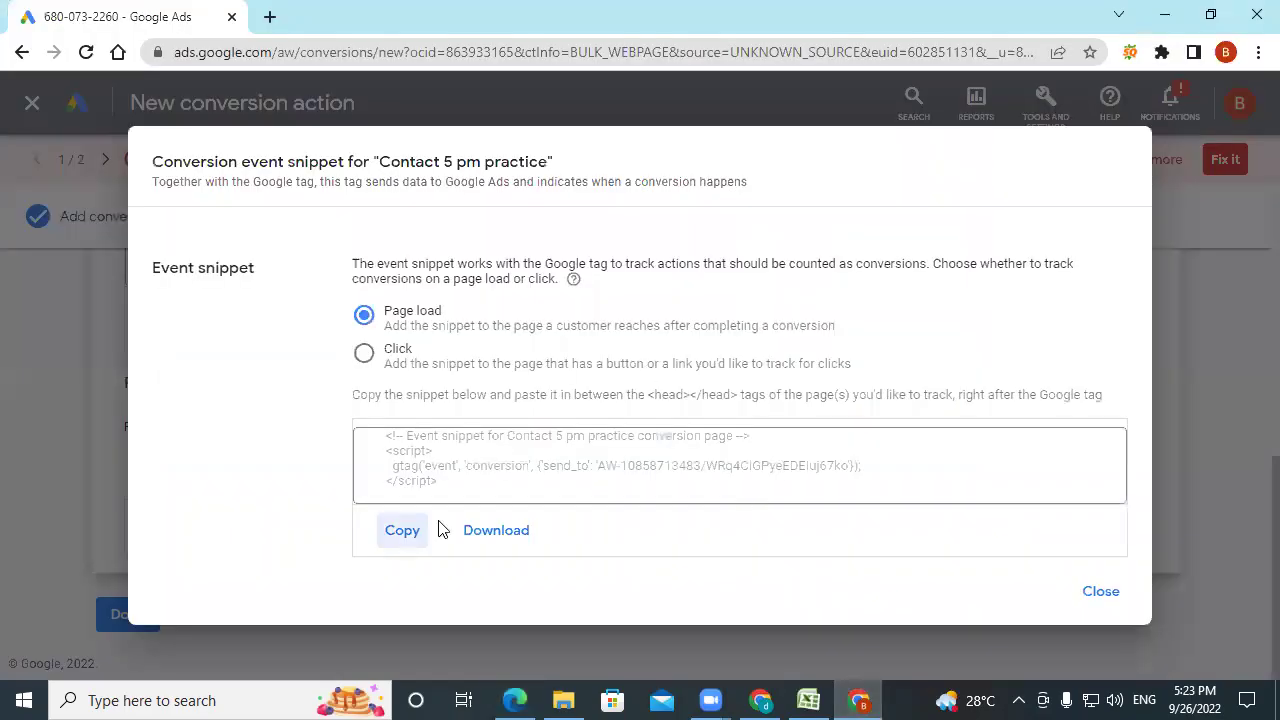
{"action": "left_click", "coordinate": [1097, 596]}
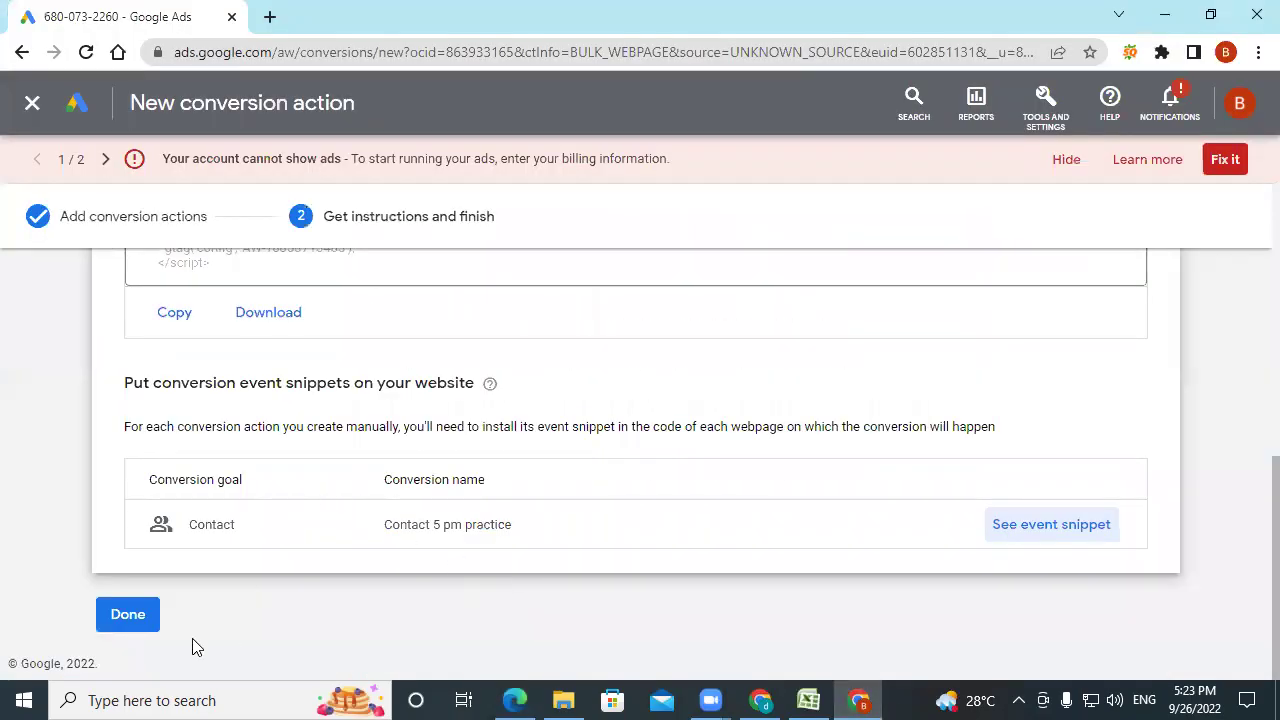
{"action": "left_click", "coordinate": [128, 614]}
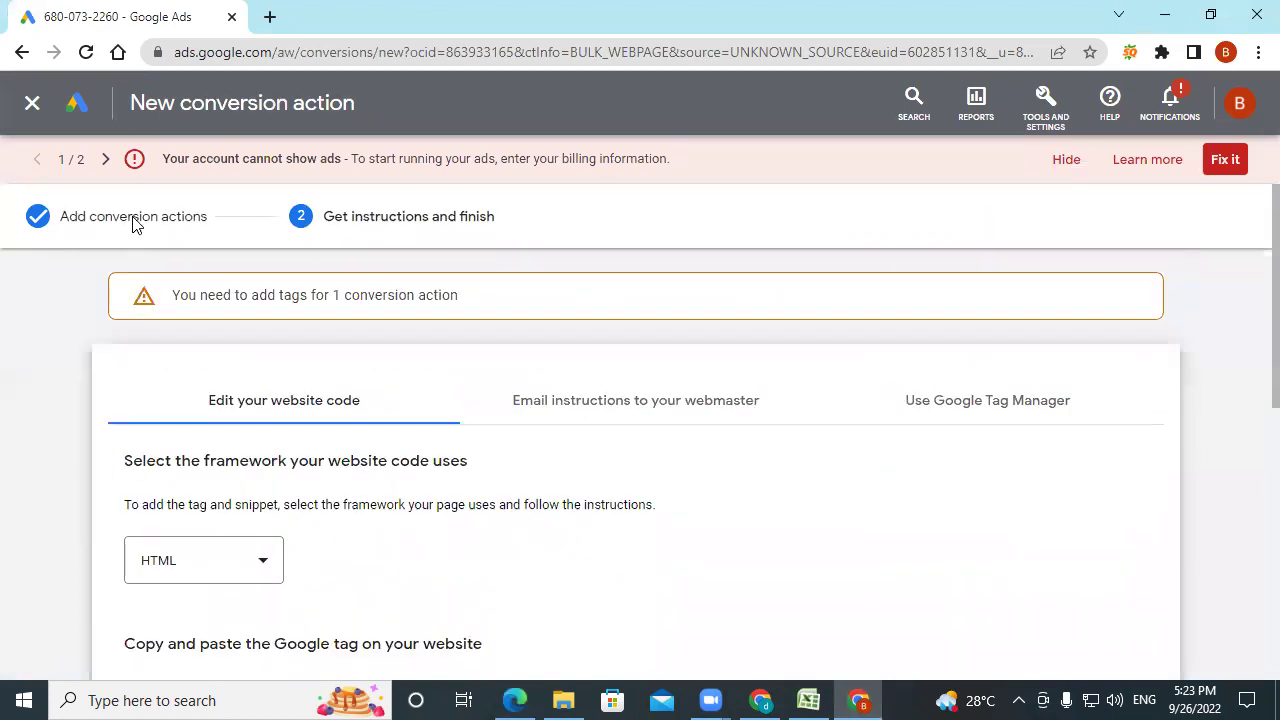
{"action": "scroll", "coordinate": [409, 334], "scroll_direction": "down", "scroll_amount": 5}
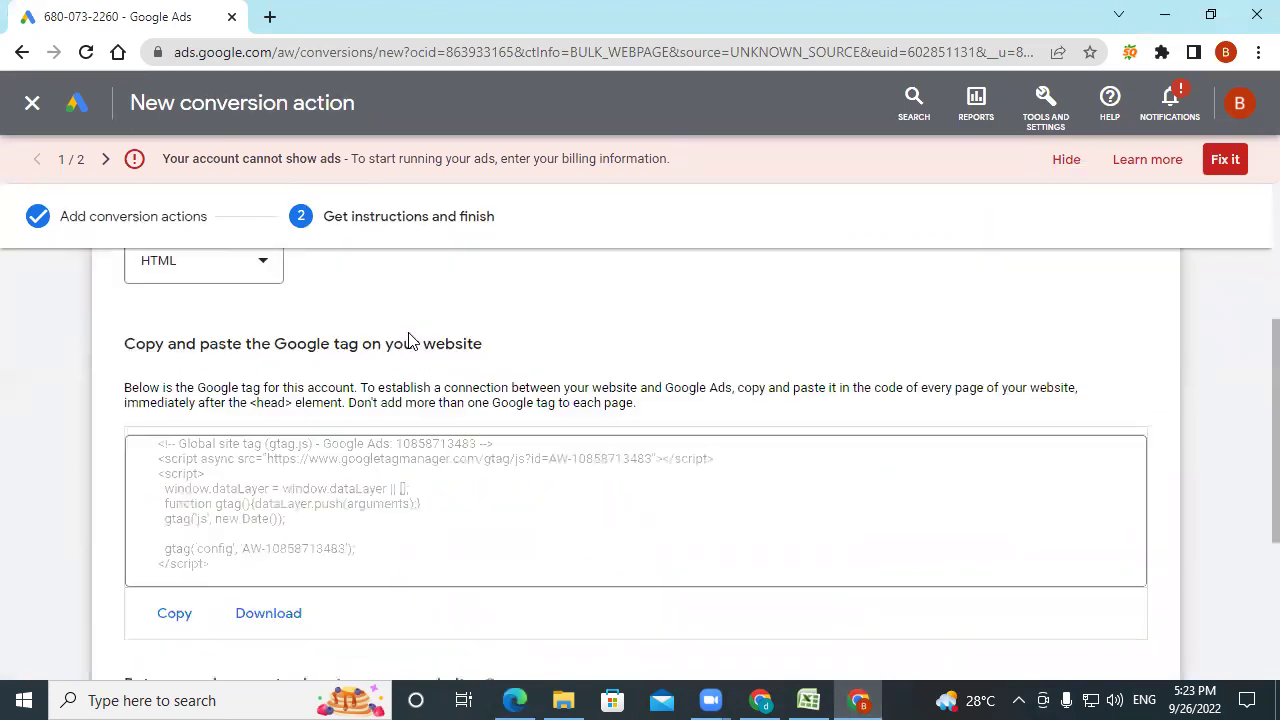
{"action": "scroll", "coordinate": [395, 360], "scroll_direction": "up", "scroll_amount": 3}
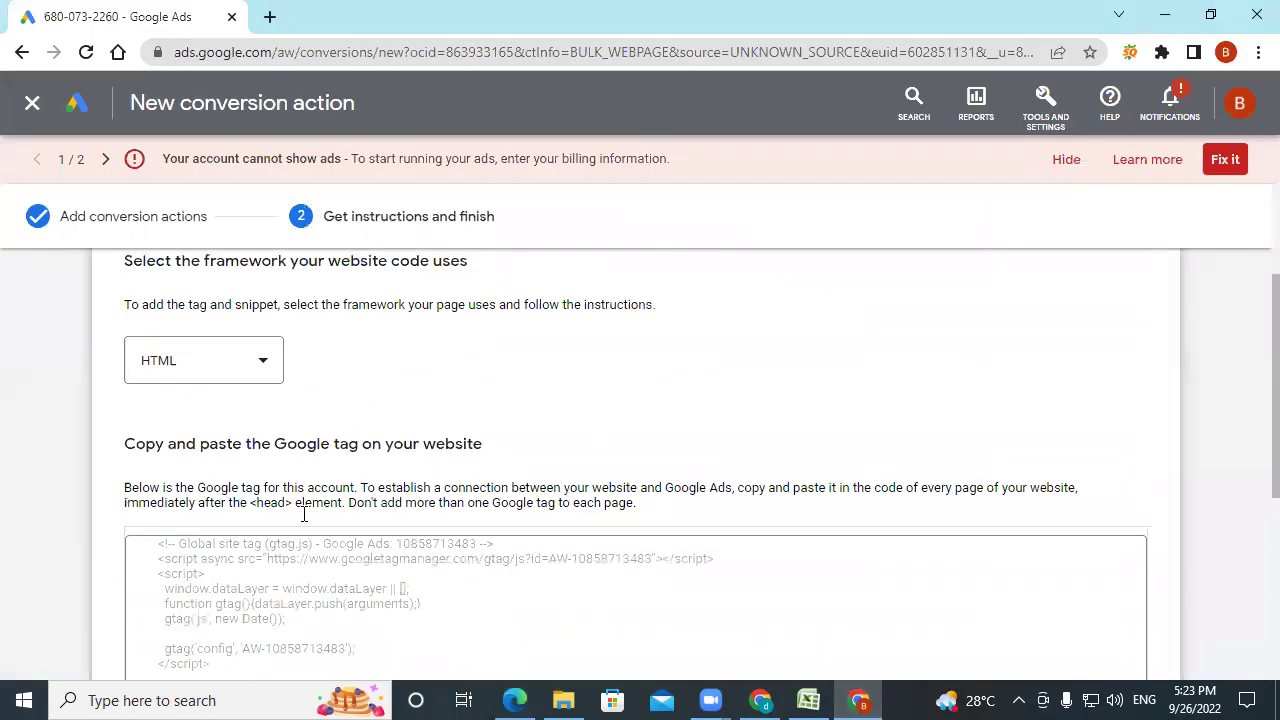
{"action": "scroll", "coordinate": [303, 537], "scroll_direction": "down", "scroll_amount": 2}
{"action": "scroll", "coordinate": [491, 420], "scroll_direction": "down", "scroll_amount": 2}
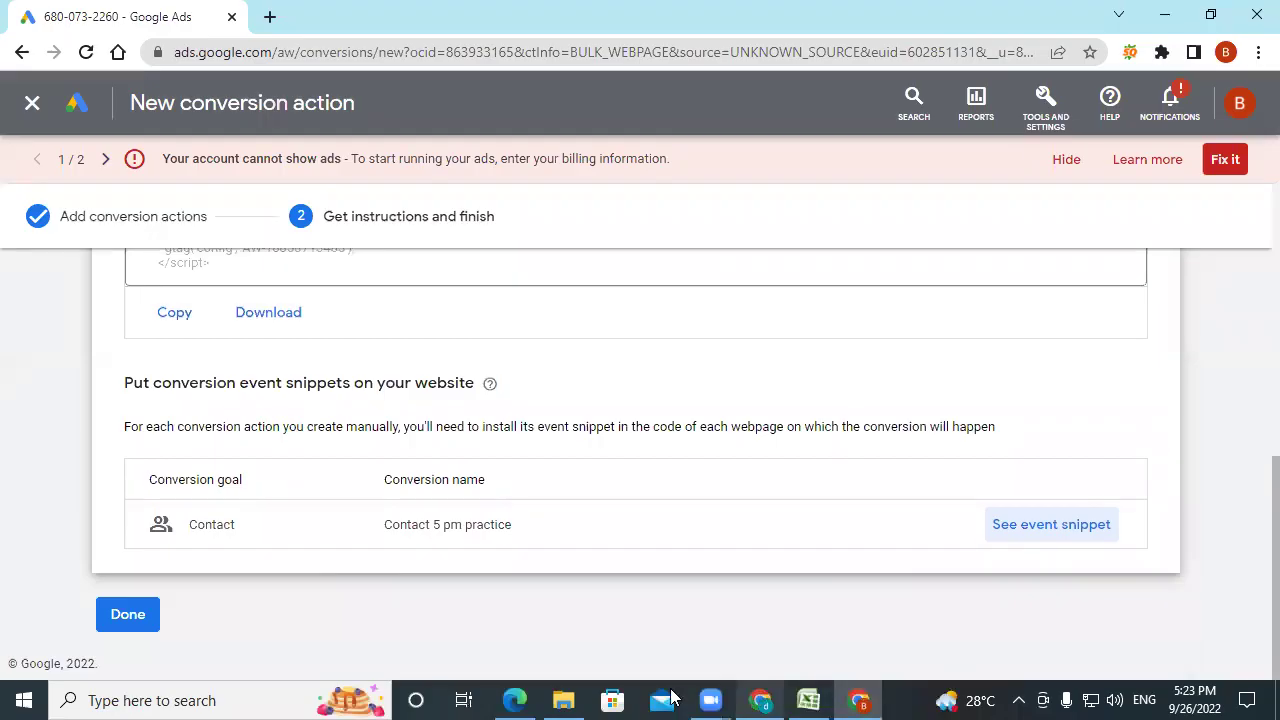
- Switch to Google Ads-2022-PDF.pdf in Edge, review the tag setup on pages 205–206 and draw a pen stroke beside the event snippet on page 207
{"action": "left_click", "coordinate": [514, 700]}
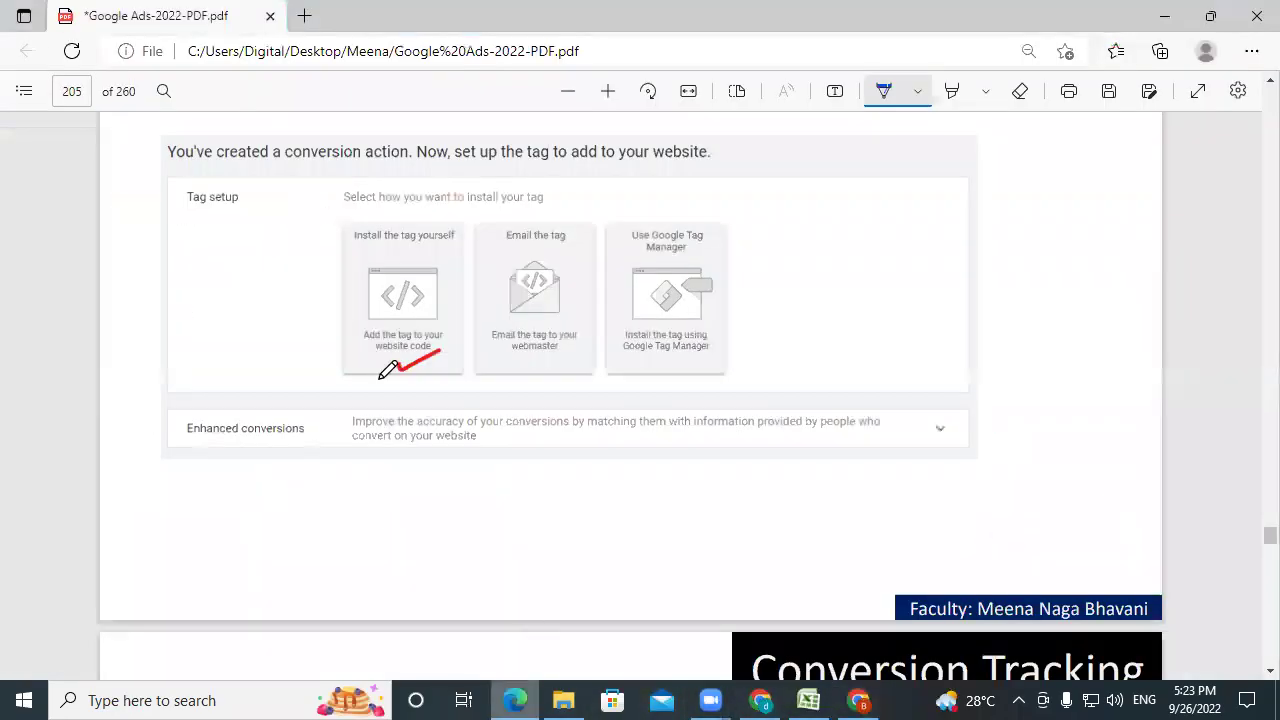
{"action": "scroll", "coordinate": [709, 406], "scroll_direction": "down", "scroll_amount": 5}
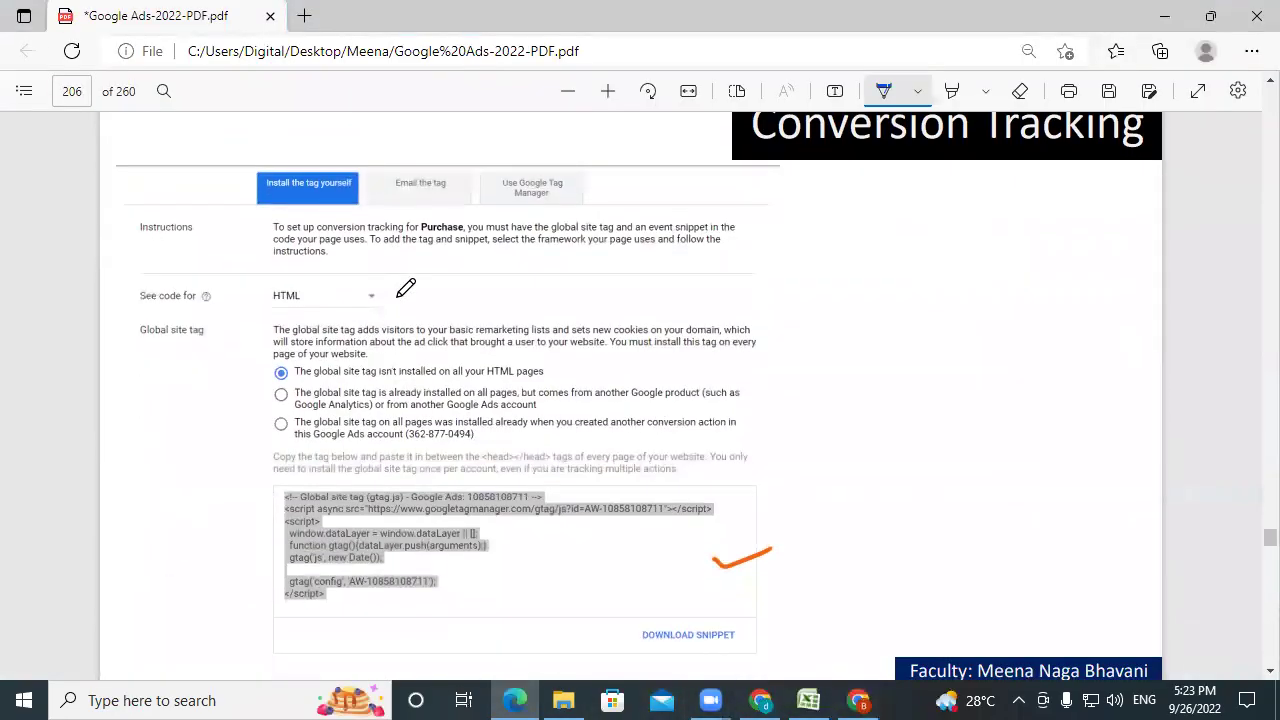
{"action": "scroll", "coordinate": [722, 376], "scroll_direction": "down", "scroll_amount": 4}
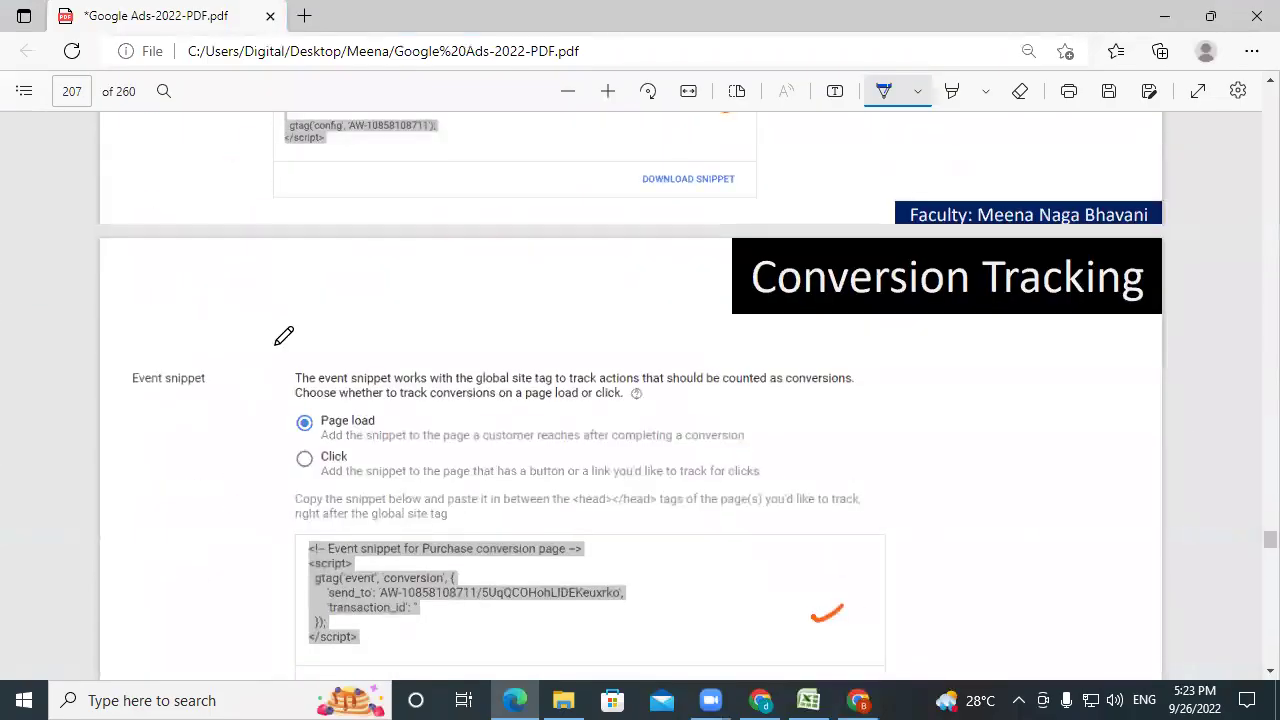
{"action": "scroll", "coordinate": [855, 418], "scroll_direction": "down", "scroll_amount": 2}
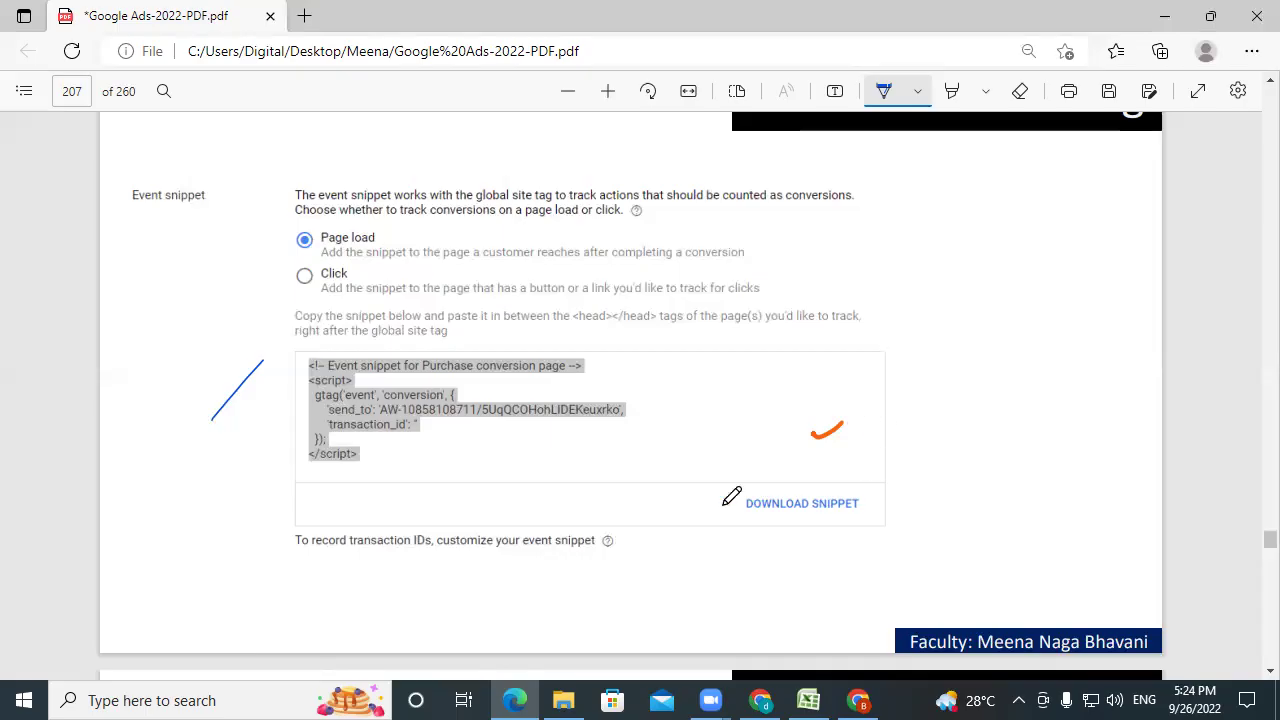
- Draw a pen stroke across the text editor's Text option on page 211 and review the global site tag and setup completion pages
{"action": "scroll", "coordinate": [450, 458], "scroll_direction": "down", "scroll_amount": 10}
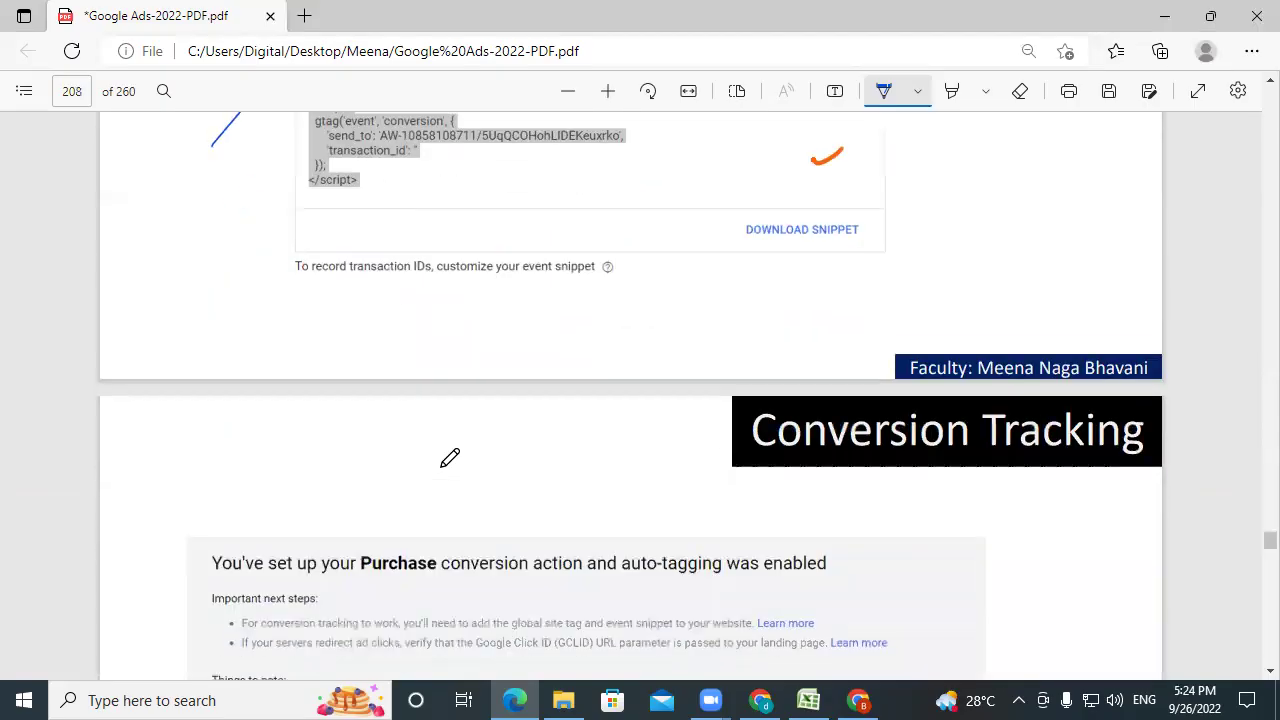
{"action": "scroll", "coordinate": [450, 458], "scroll_direction": "down", "scroll_amount": 2}
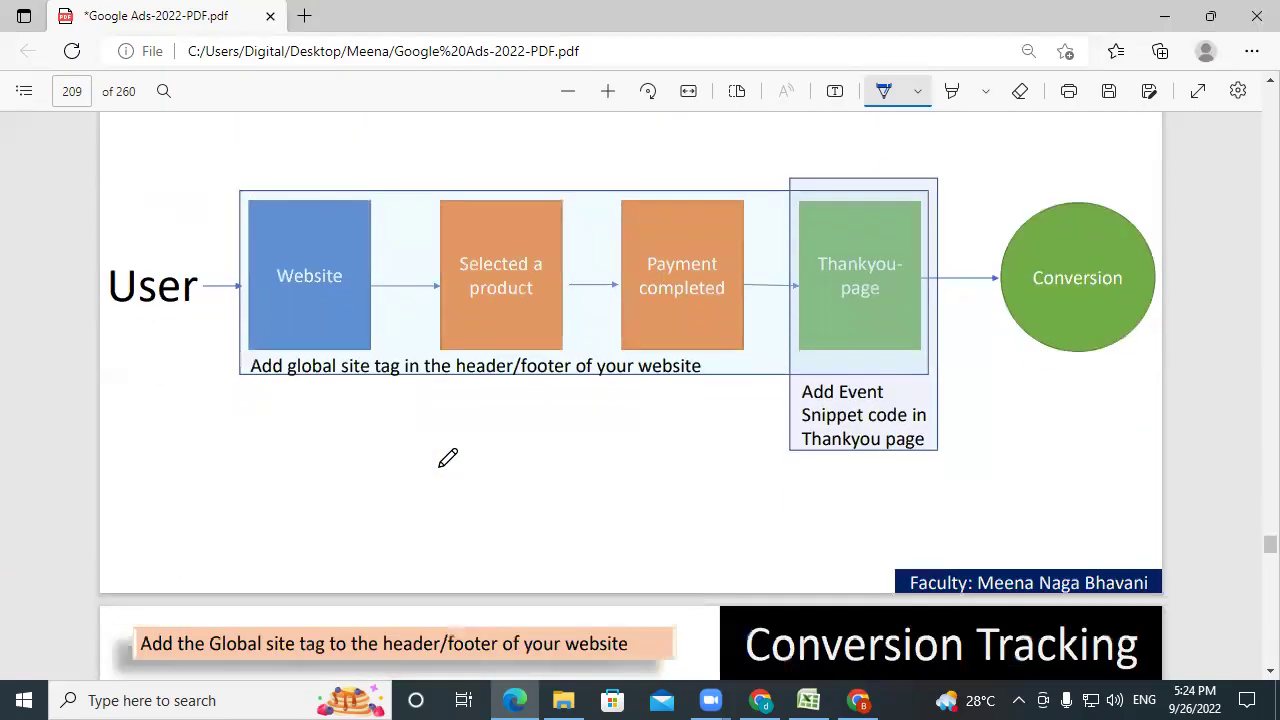
{"action": "scroll", "coordinate": [447, 458], "scroll_direction": "down", "scroll_amount": 10}
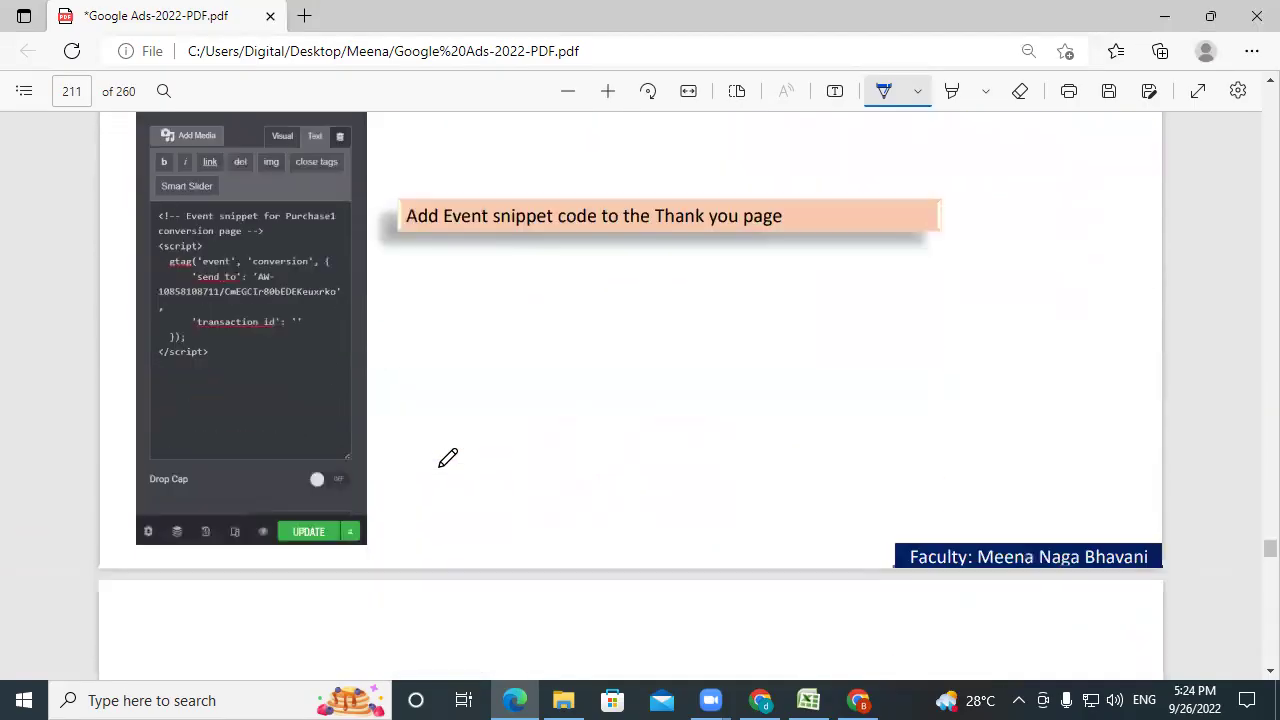
{"action": "scroll", "coordinate": [282, 445], "scroll_direction": "up", "scroll_amount": 1}
{"action": "left_click_drag", "start_coordinate": [298, 297], "coordinate": [366, 251]}
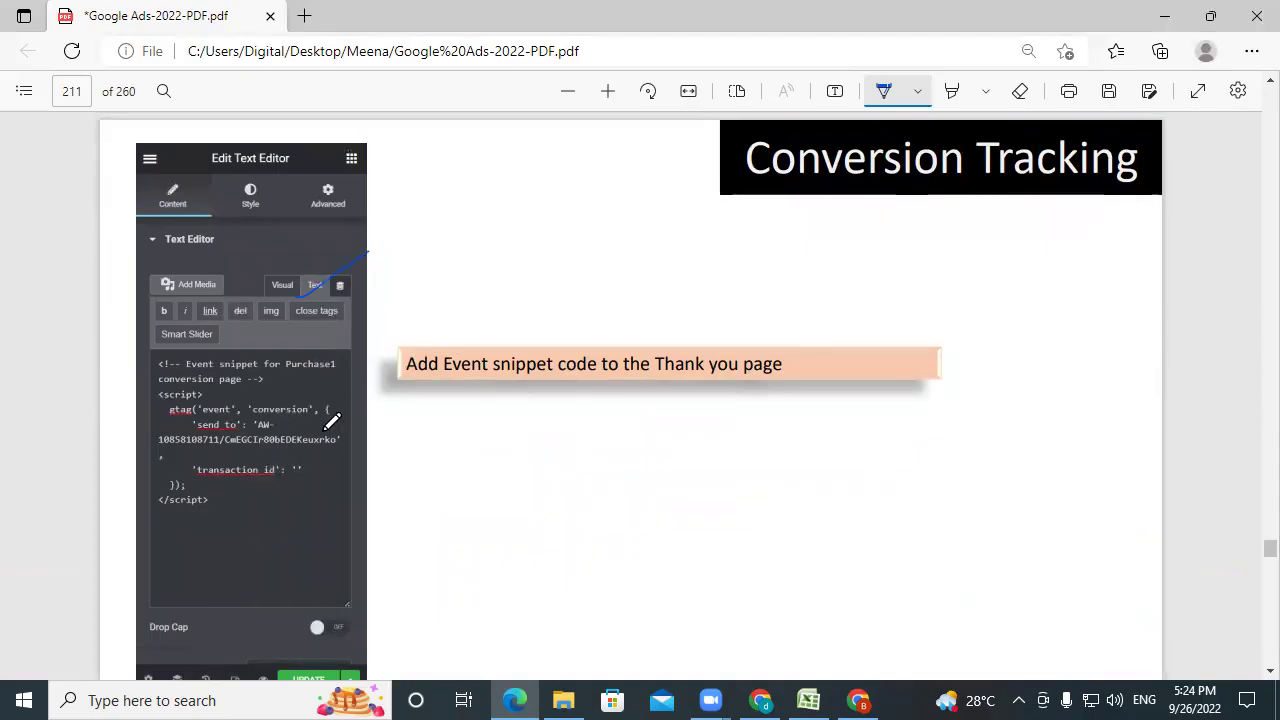
{"action": "scroll", "coordinate": [786, 413], "scroll_direction": "up", "scroll_amount": 10}
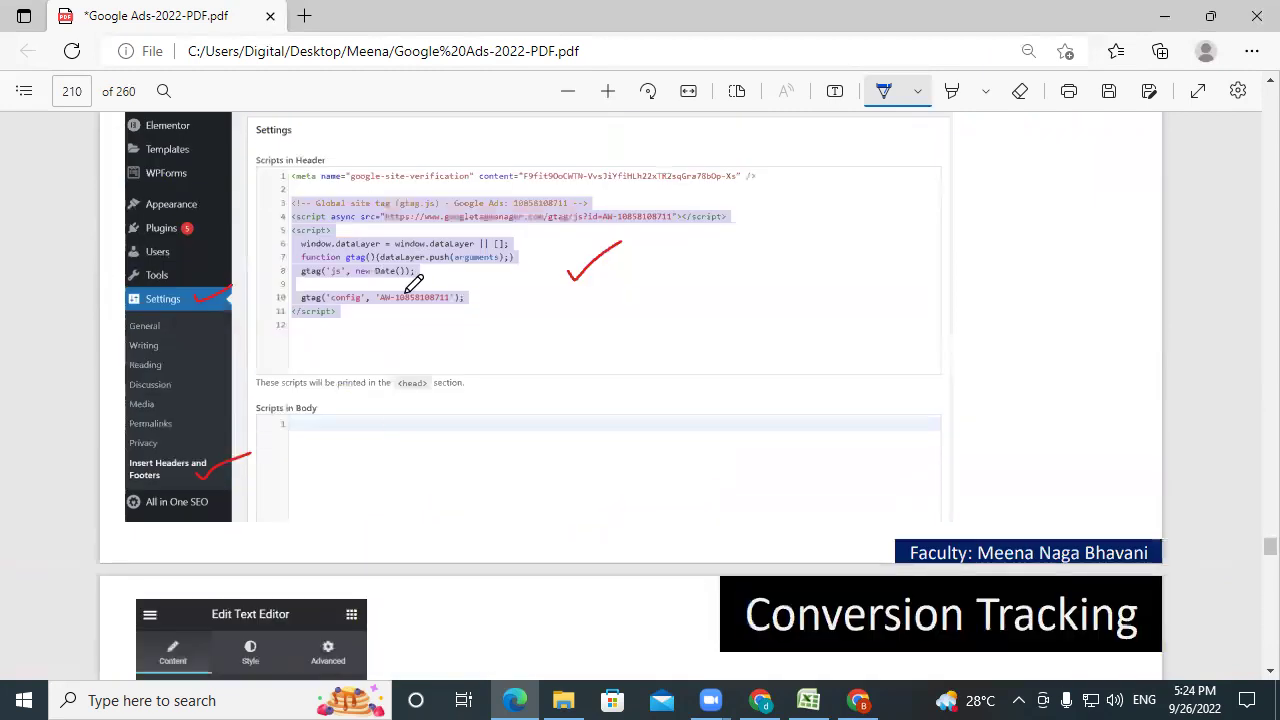
{"action": "scroll", "coordinate": [411, 388], "scroll_direction": "up", "scroll_amount": 15}
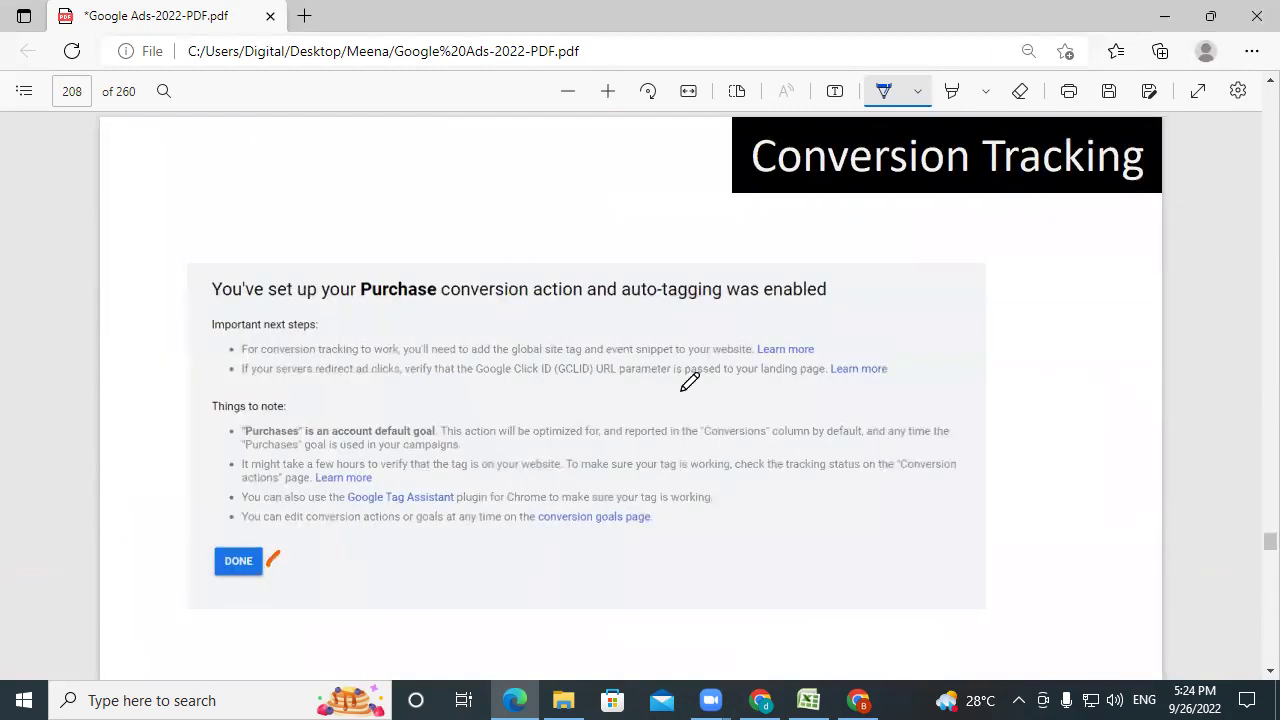
- Switch to Google Ads in Chrome, finish the Contact 5 pm practice conversion action and check its entry in the conversions summary
{"action": "left_click", "coordinate": [859, 699]}
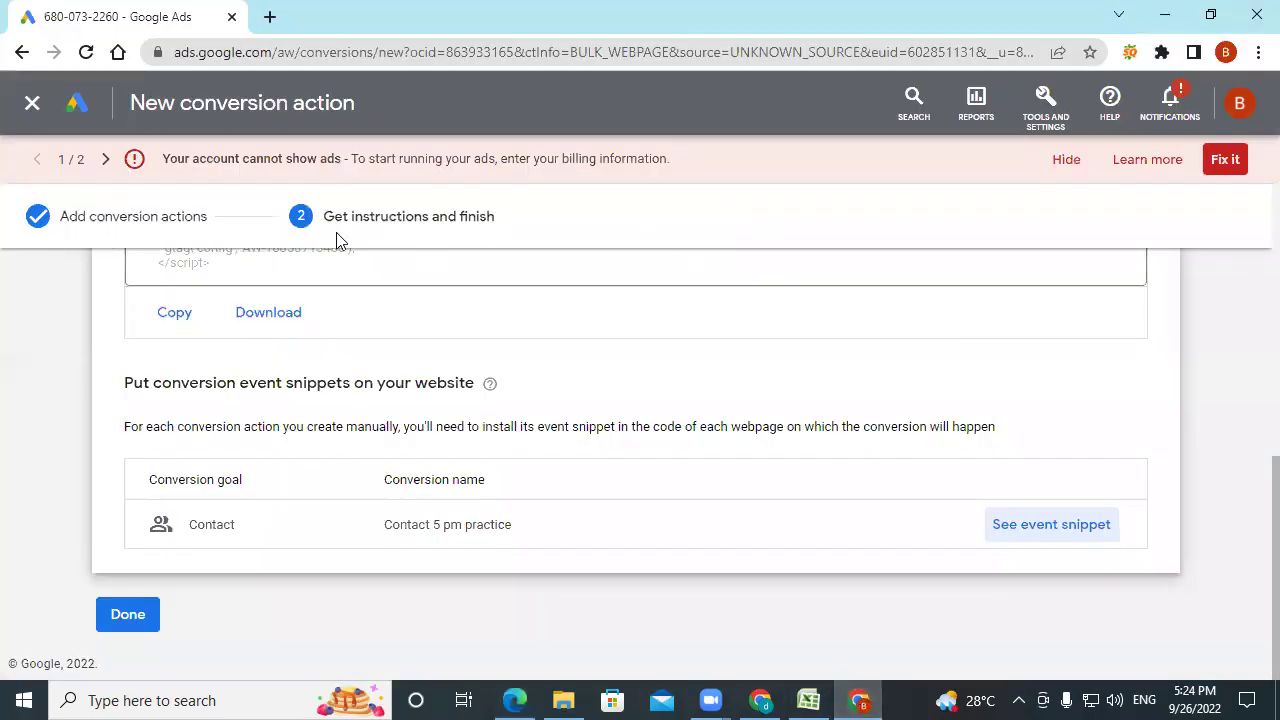
{"action": "left_click", "coordinate": [120, 625]}
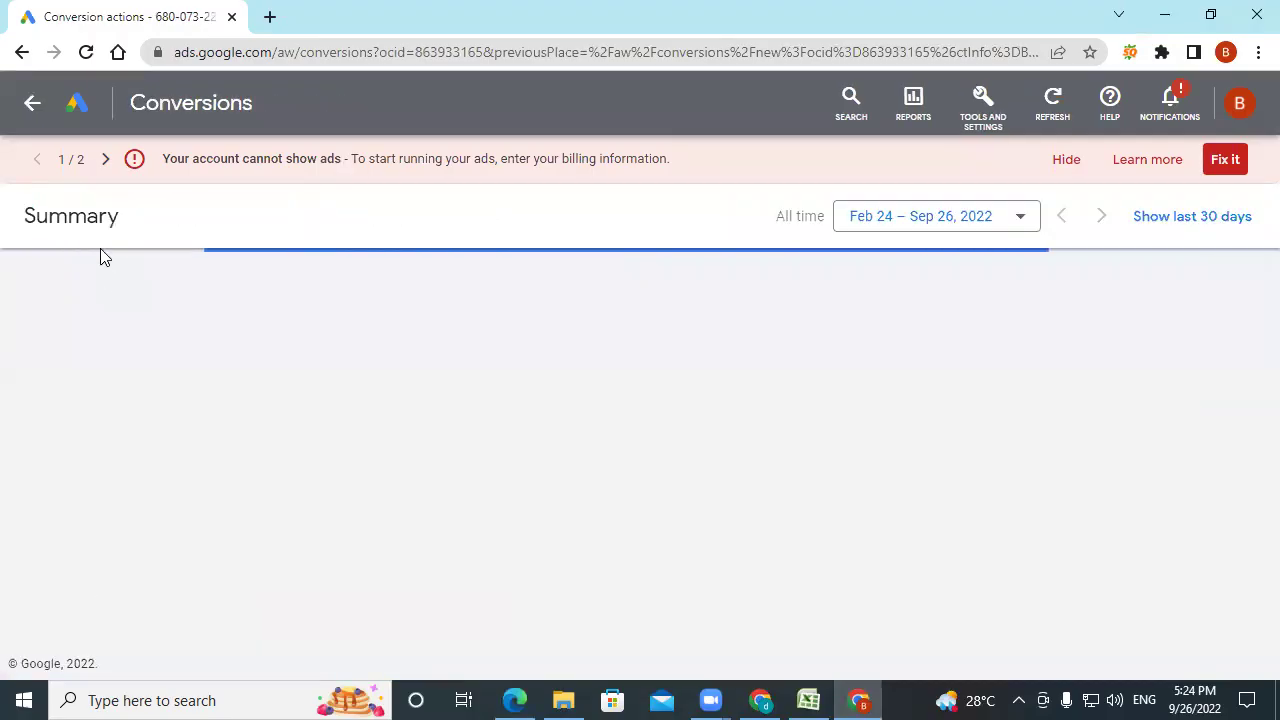
{"action": "scroll", "coordinate": [395, 480], "scroll_direction": "down", "scroll_amount": 1}
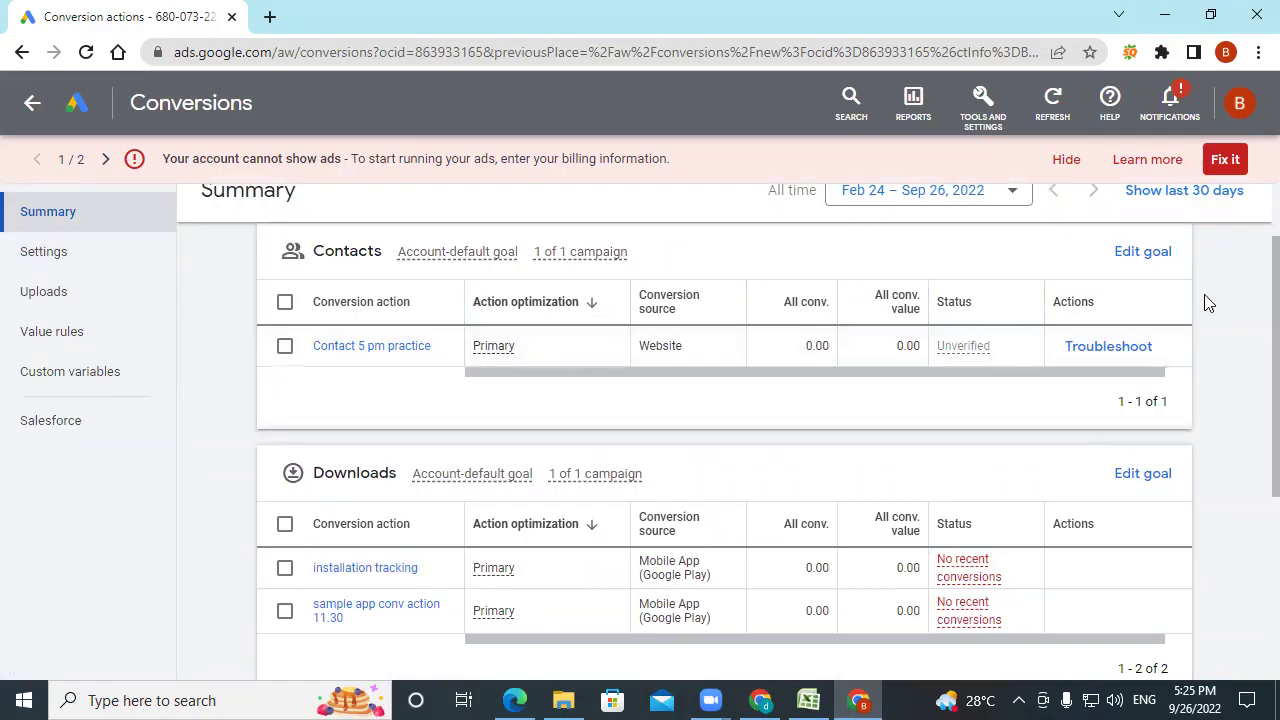
- Return to the PDF in Edge and draw pen marks from User to Website and at Payment completed and Thankyou-page on page 209
{"action": "left_click", "coordinate": [1162, 15]}
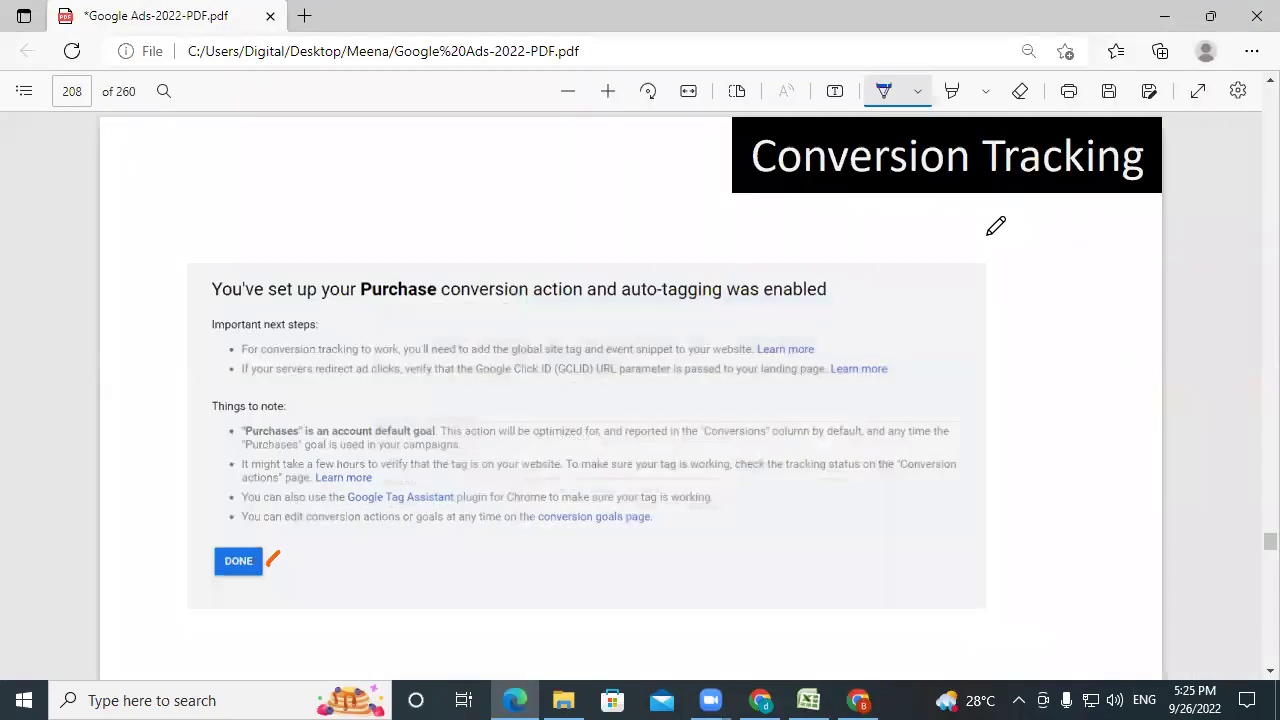
{"action": "scroll", "coordinate": [766, 414], "scroll_direction": "down", "scroll_amount": 6}
{"action": "mouse_move", "coordinate": [118, 426]}
{"action": "left_mouse_down"}
{"action": "mouse_move", "coordinate": [250, 392]}
{"action": "mouse_move", "coordinate": [252, 406]}
{"action": "mouse_move", "coordinate": [272, 385]}
{"action": "left_mouse_up"}
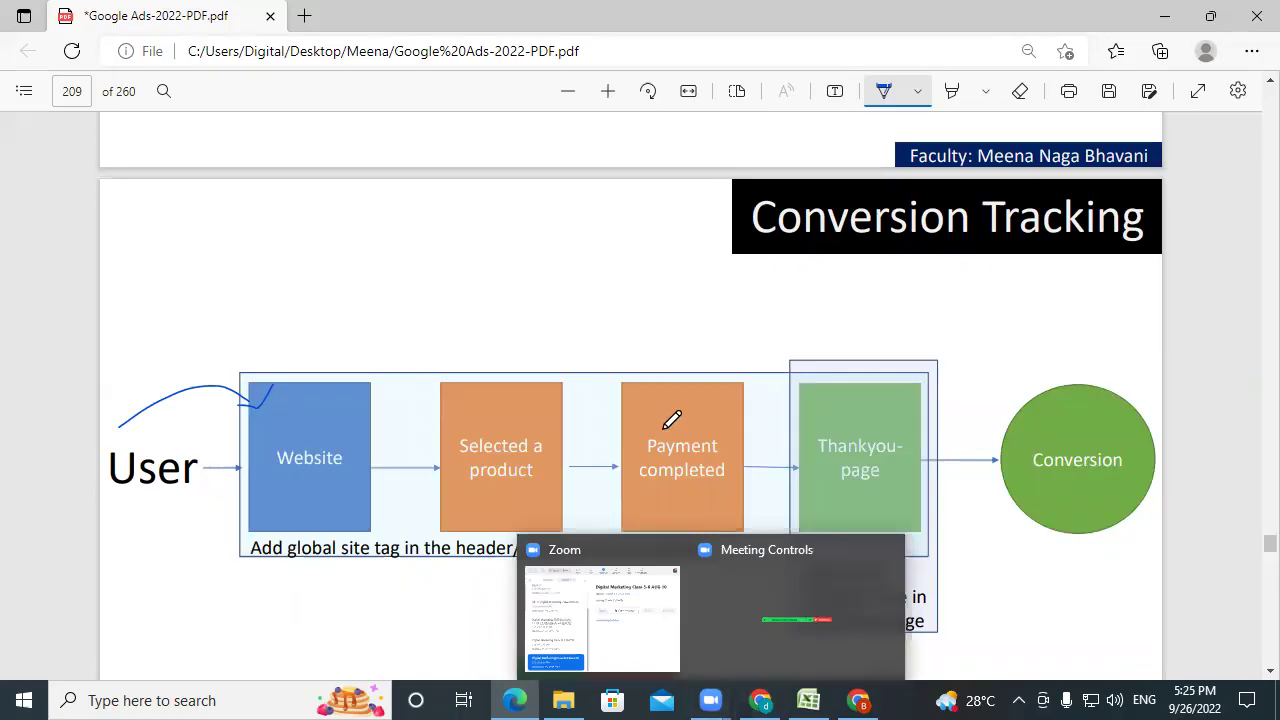
{"action": "left_click_drag", "start_coordinate": [655, 381], "coordinate": [754, 323]}
{"action": "mouse_move", "coordinate": [805, 359]}
{"action": "left_mouse_down"}
{"action": "mouse_move", "coordinate": [838, 374]}
{"action": "mouse_move", "coordinate": [913, 320]}
{"action": "left_mouse_up"}
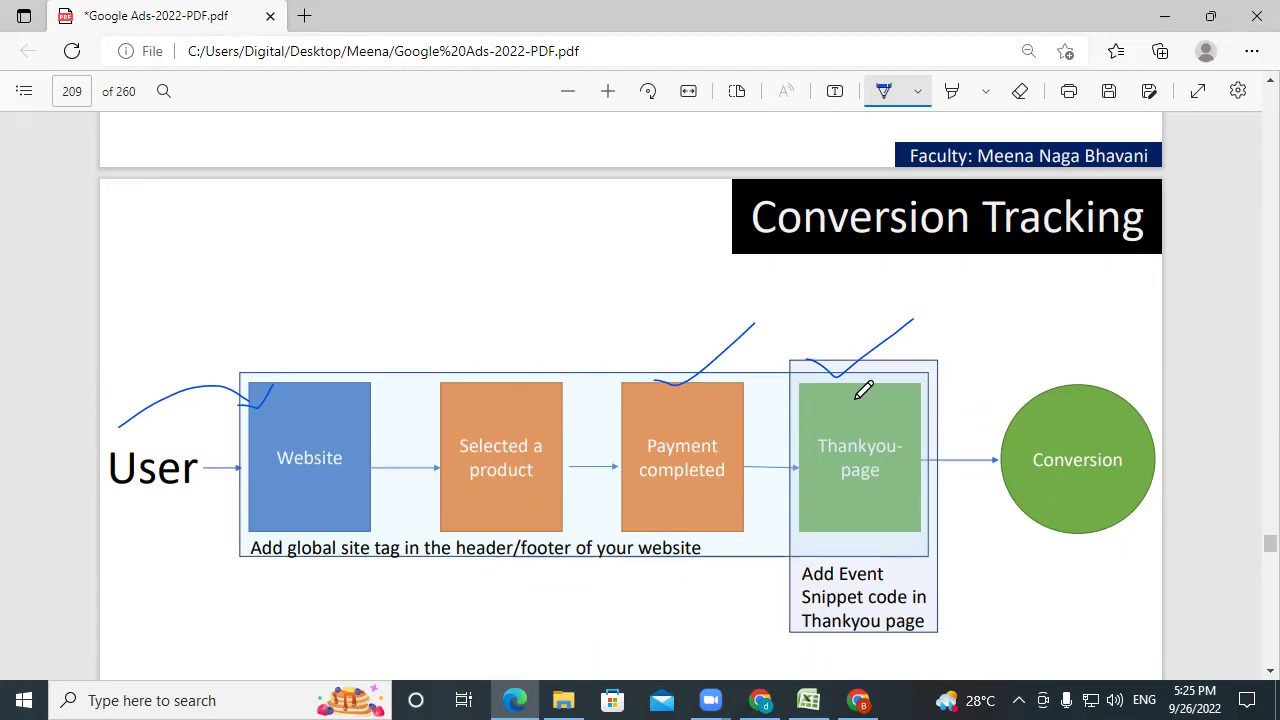
{"action": "left_click_drag", "start_coordinate": [702, 262], "coordinate": [808, 203]}
- Look through the remaining Conversion Tracking pages up to the App promotion Campaign title on page 212
{"action": "scroll", "coordinate": [911, 552], "scroll_direction": "down", "scroll_amount": 1}
{"action": "scroll", "coordinate": [911, 552], "scroll_direction": "down", "scroll_amount": 1}
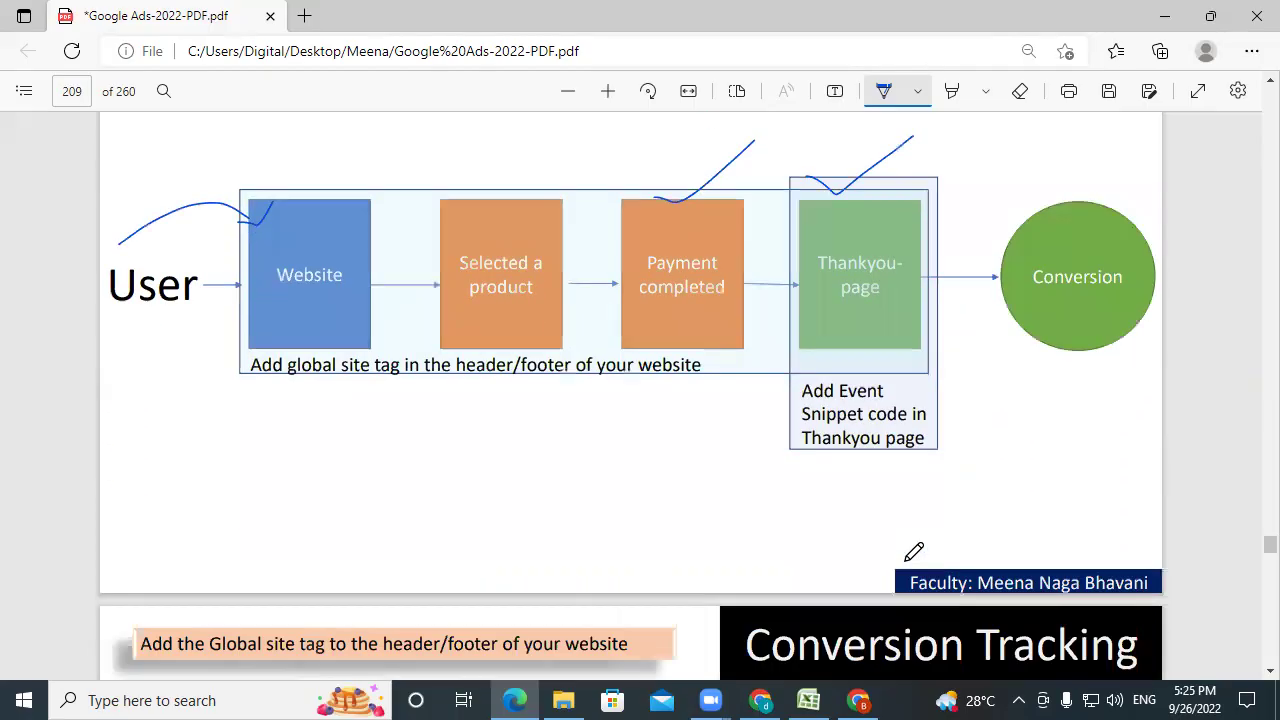
{"action": "scroll", "coordinate": [911, 552], "scroll_direction": "down", "scroll_amount": 8}
{"action": "scroll", "coordinate": [913, 552], "scroll_direction": "down", "scroll_amount": 6}
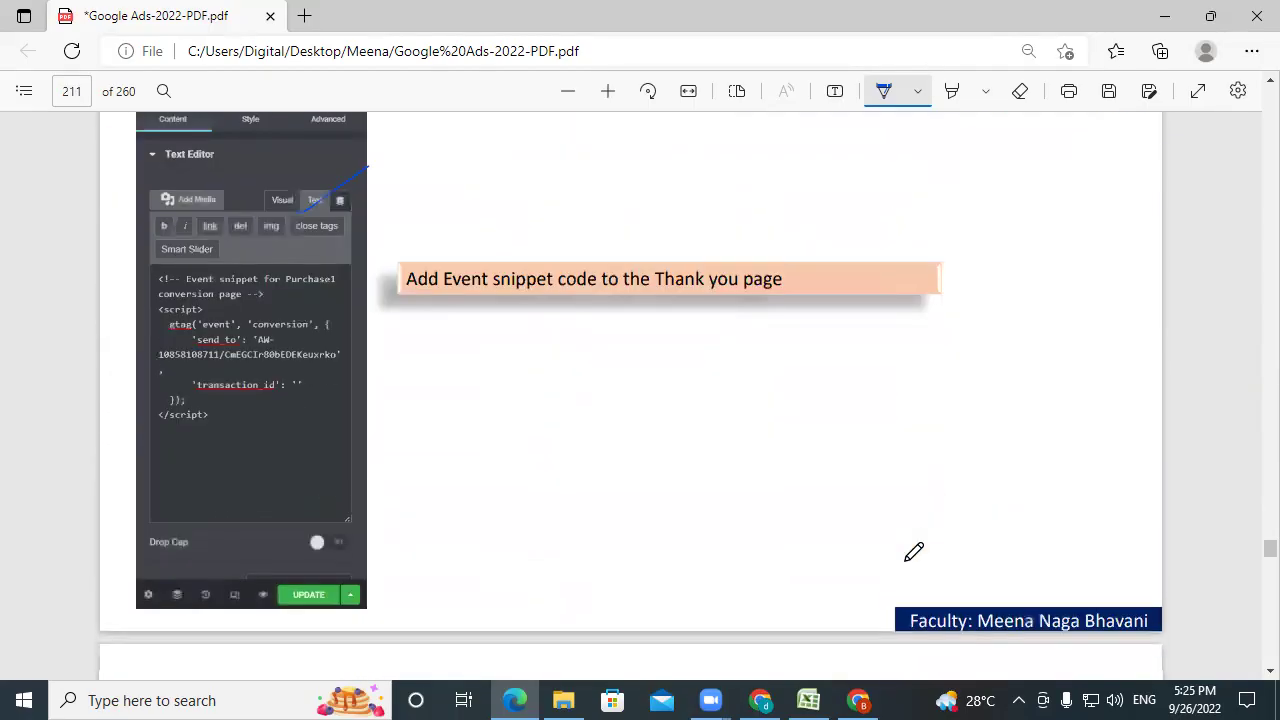
{"action": "scroll", "coordinate": [913, 552], "scroll_direction": "down", "scroll_amount": 2}
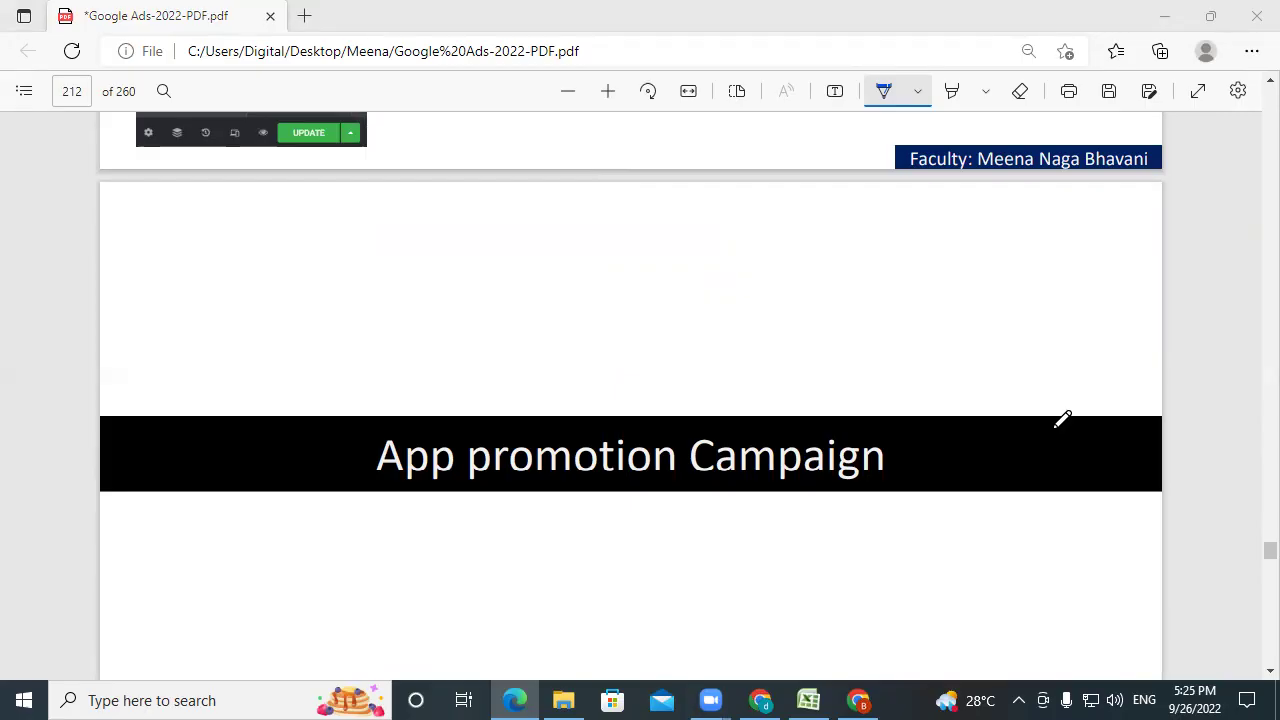
- Switch to Google Ads in Chrome and start a new conversion action of the App kind
{"action": "left_click", "coordinate": [858, 700]}
{"action": "scroll", "coordinate": [206, 318], "scroll_direction": "up", "scroll_amount": 1}
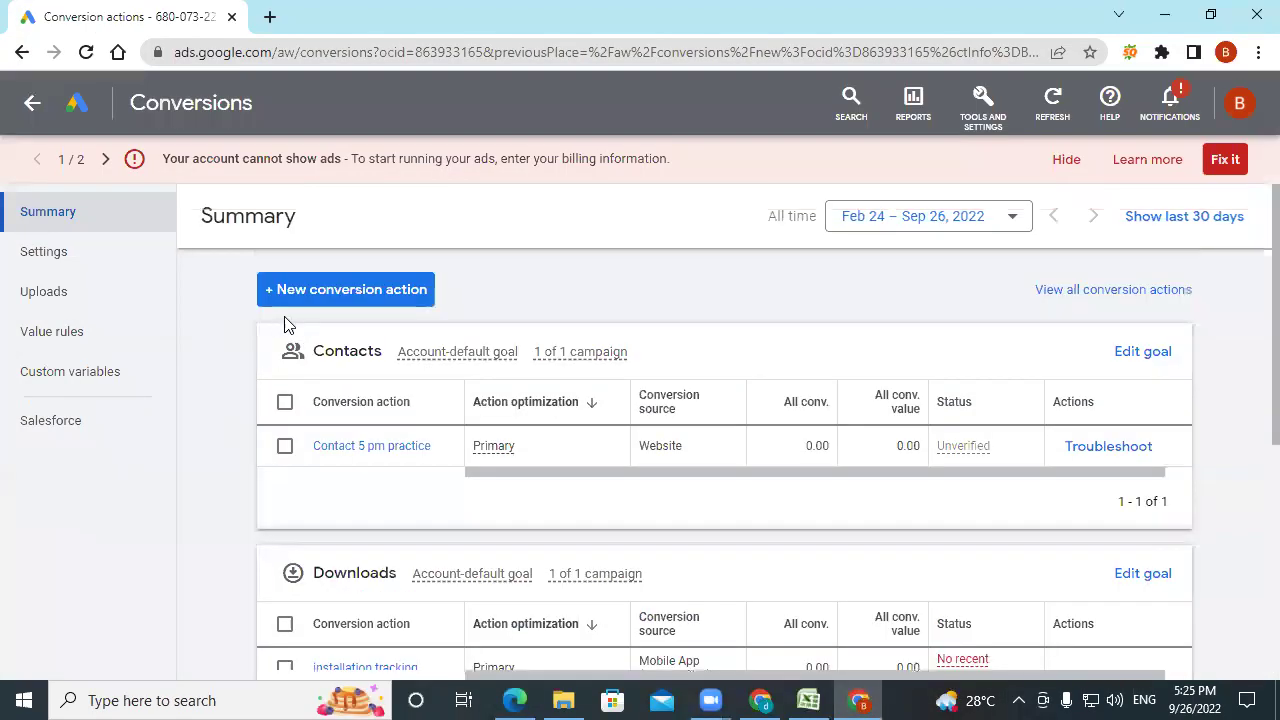
{"action": "left_click", "coordinate": [334, 289]}
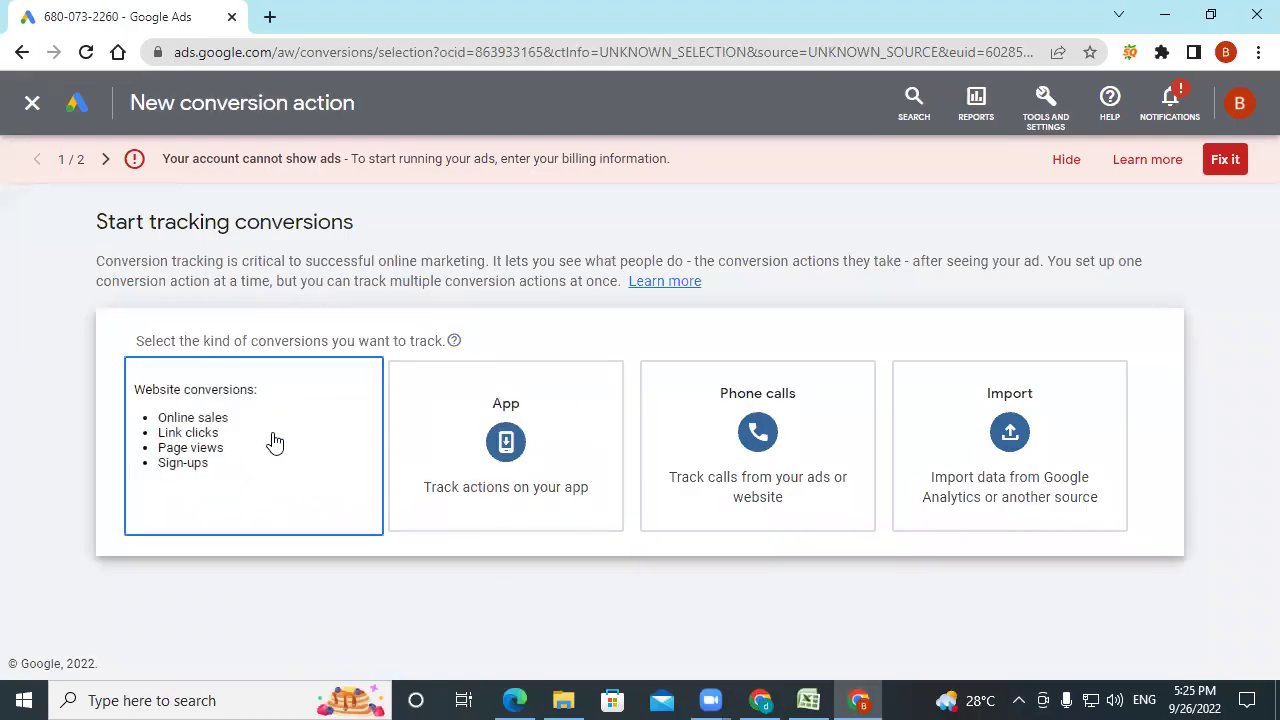
{"action": "left_click", "coordinate": [529, 481]}
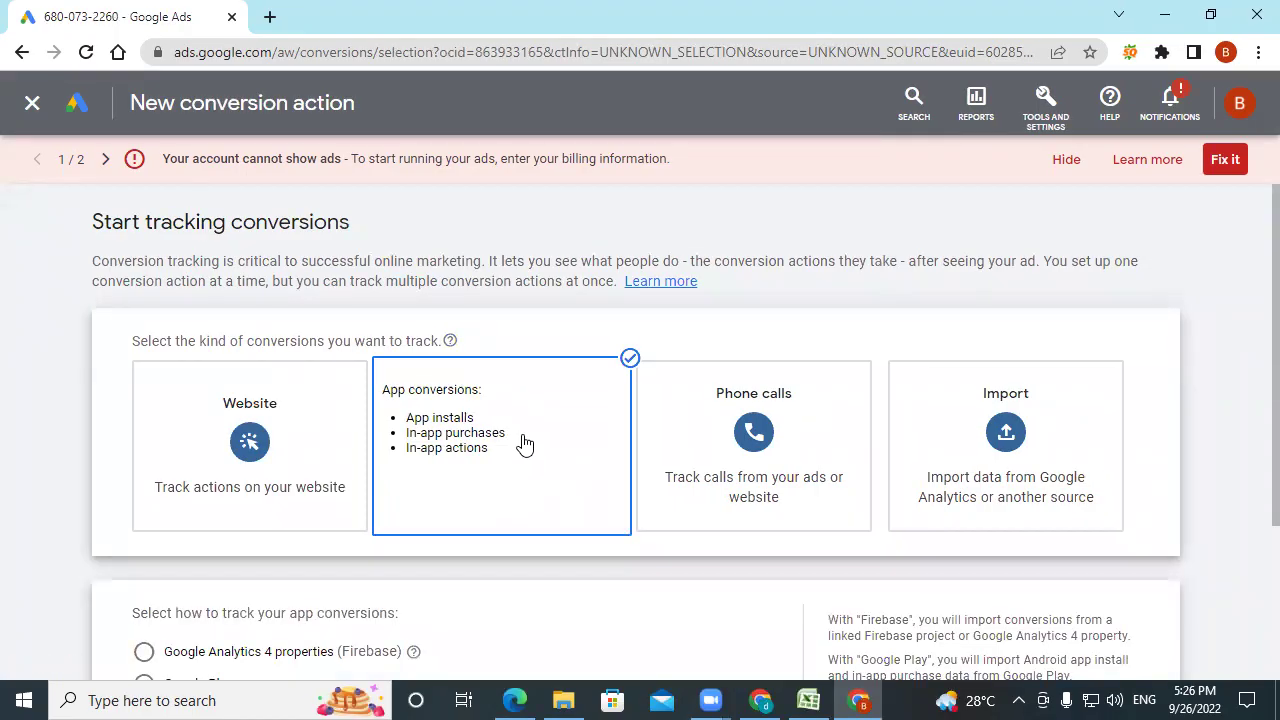
- Track the app conversions through Google Play as Installs and continue to the conversion action settings
{"action": "scroll", "coordinate": [524, 443], "scroll_direction": "down", "scroll_amount": 3}
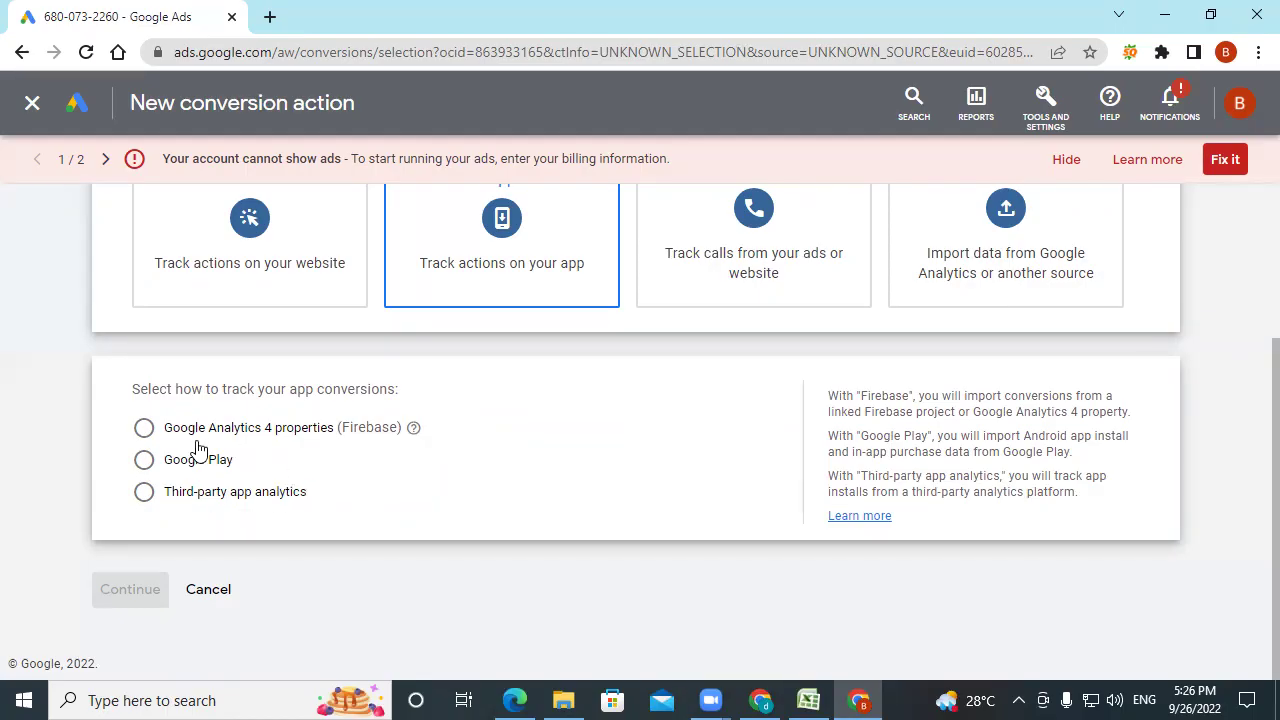
{"action": "left_click", "coordinate": [145, 460]}
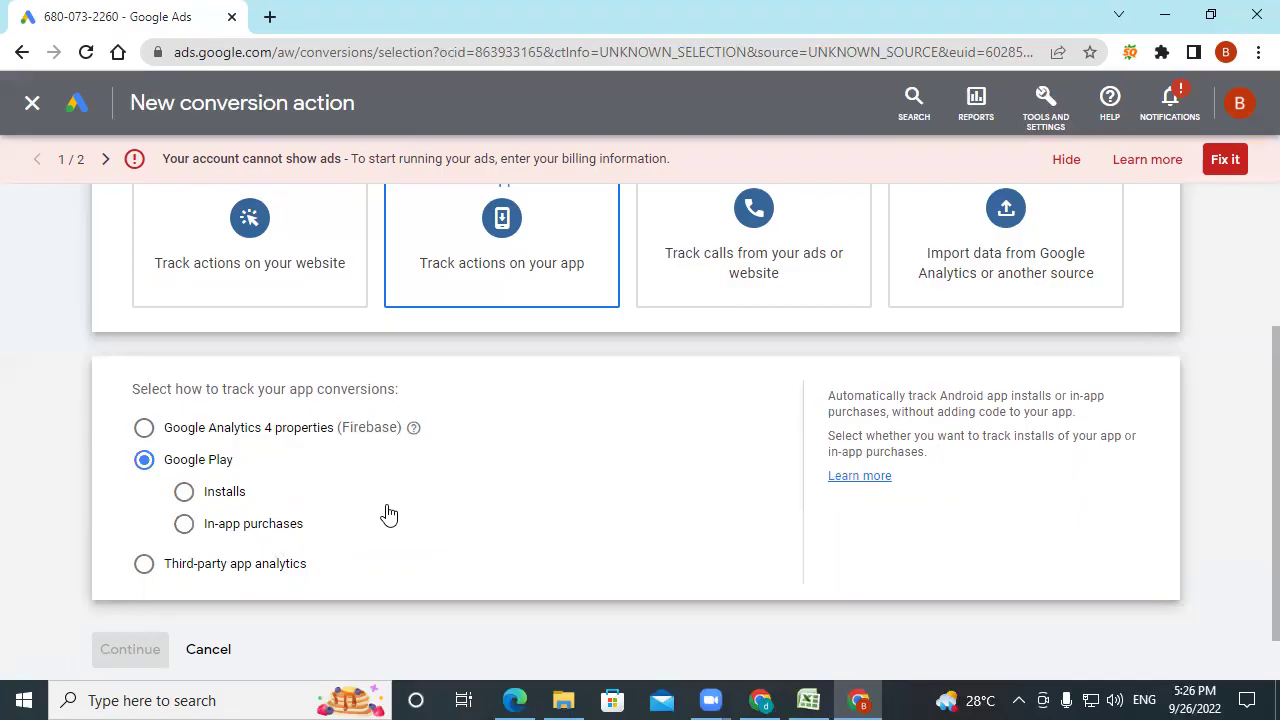
{"action": "left_click", "coordinate": [185, 491]}
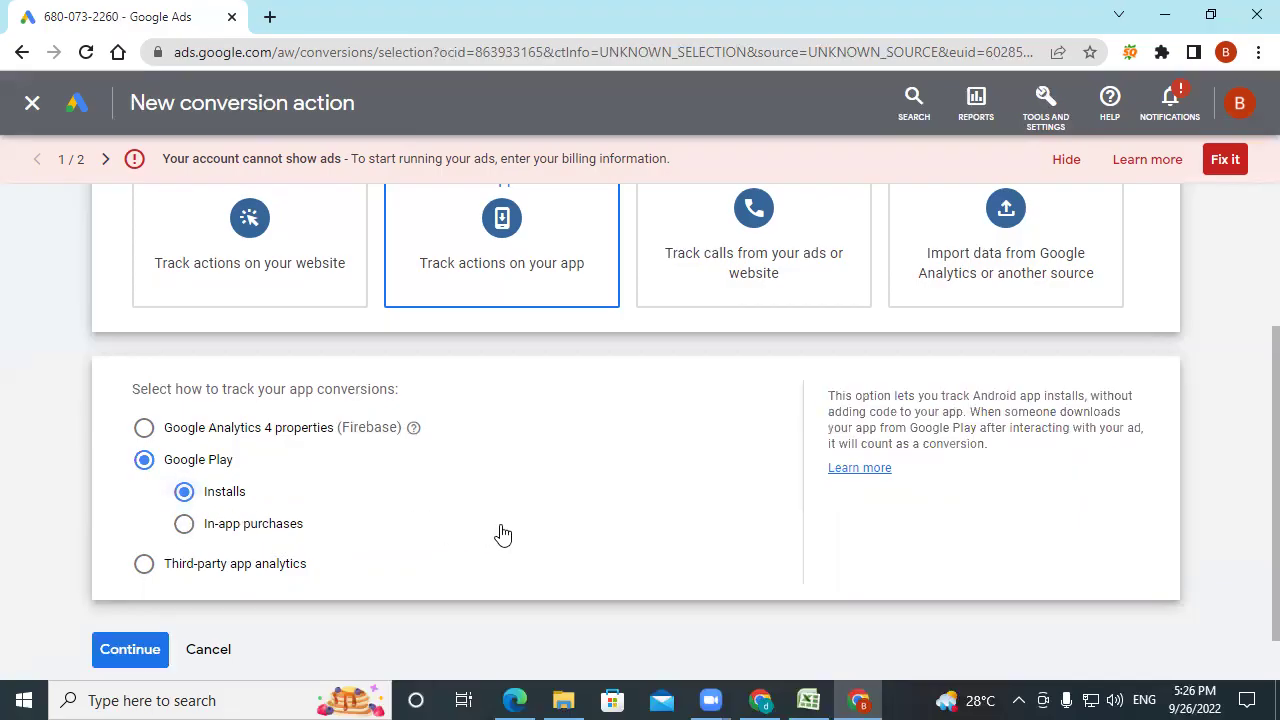
{"action": "scroll", "coordinate": [503, 533], "scroll_direction": "down", "scroll_amount": 1}
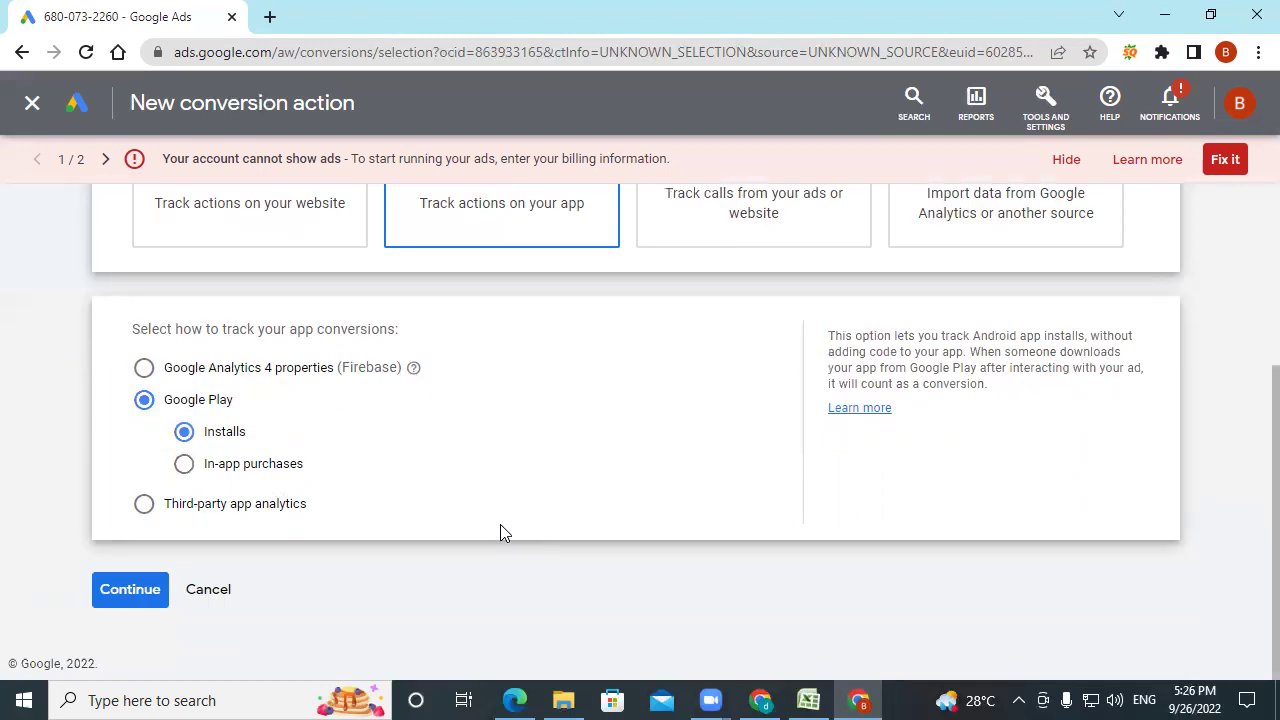
{"action": "left_click", "coordinate": [157, 591]}
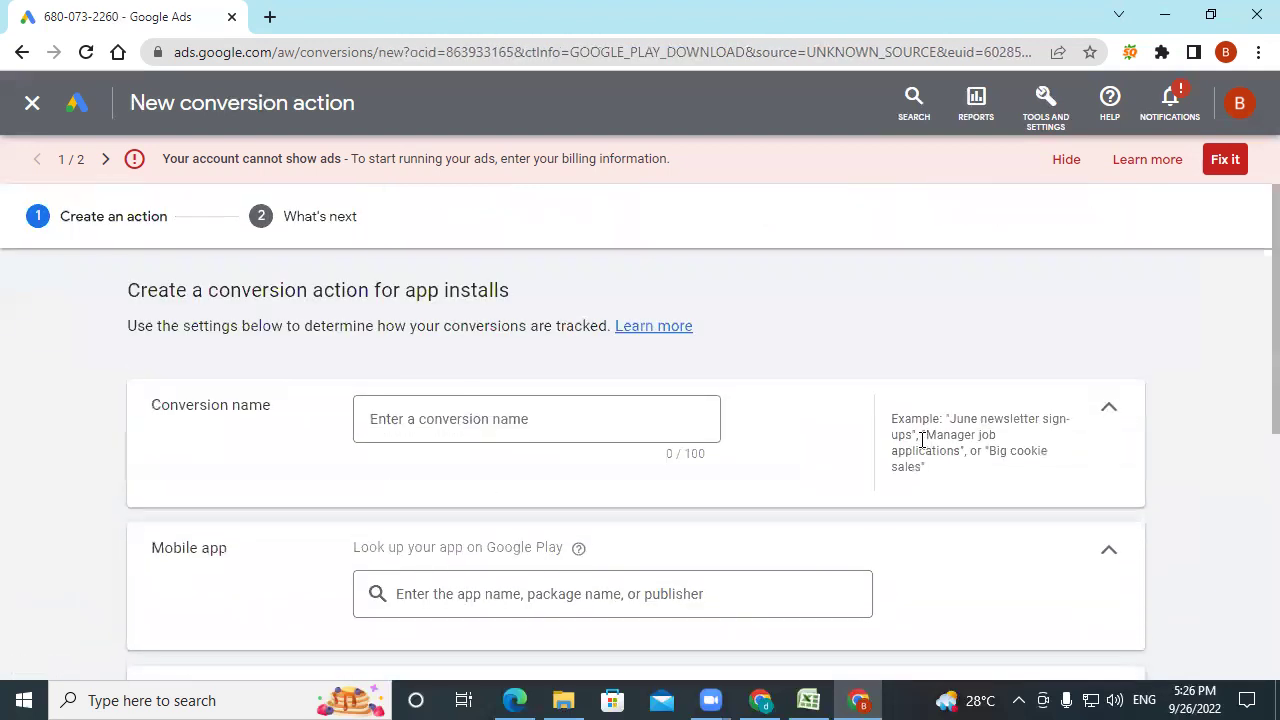
- Choose Dailyhunt: News, Video, Cricket as the mobile app for the conversion action
{"action": "scroll", "coordinate": [920, 449], "scroll_direction": "down", "scroll_amount": 3}
{"action": "left_click", "coordinate": [513, 296]}
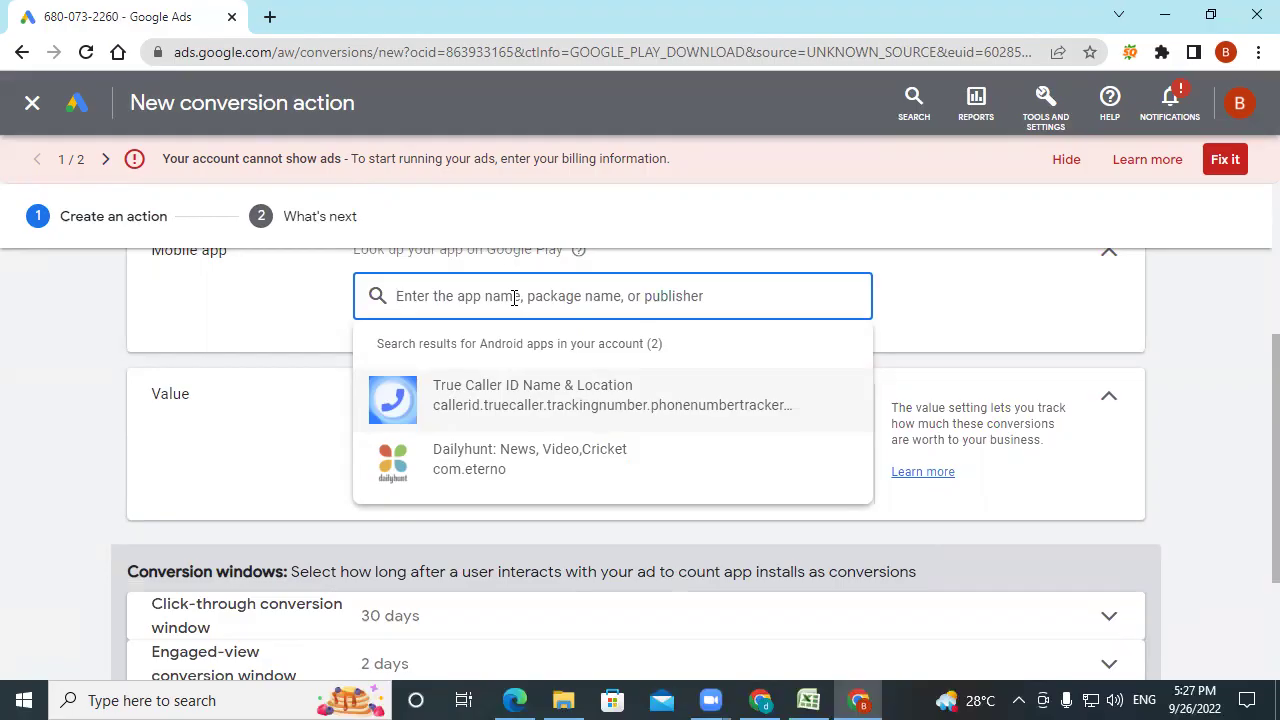
{"action": "left_click", "coordinate": [760, 486]}
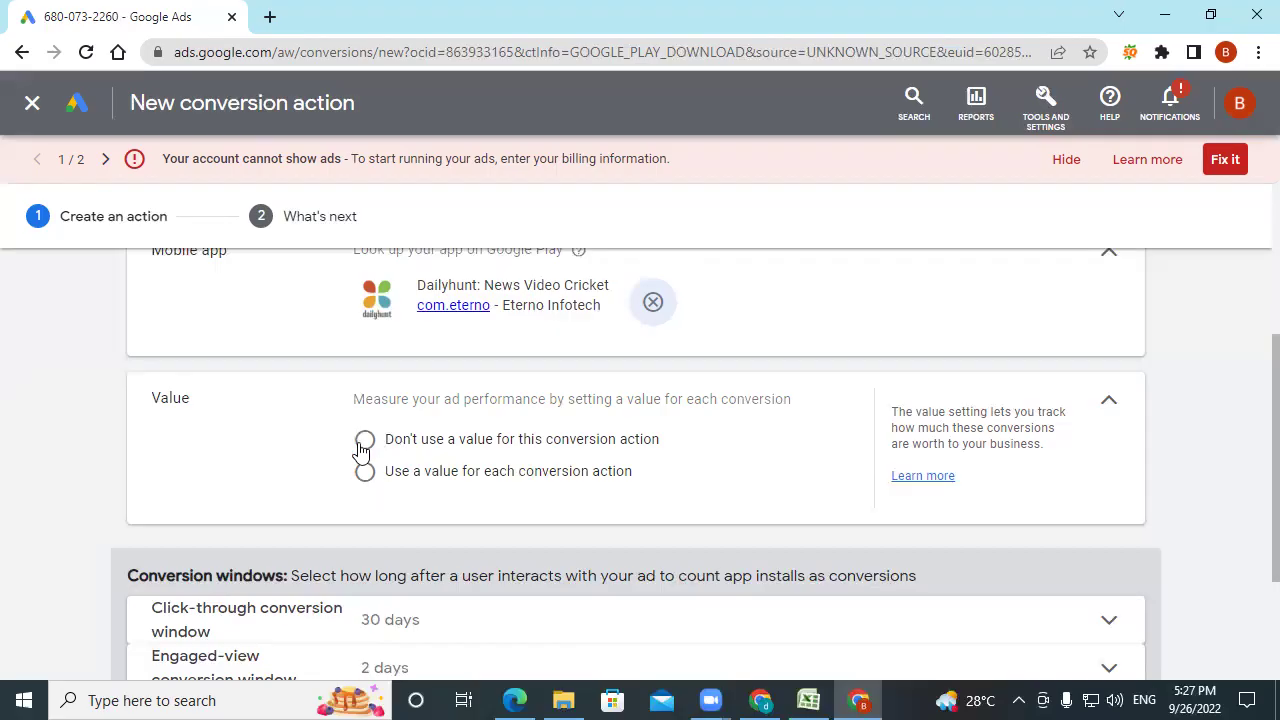
- Expand the click-through conversion window setting and view its available durations
{"action": "scroll", "coordinate": [494, 500], "scroll_direction": "down", "scroll_amount": 2}
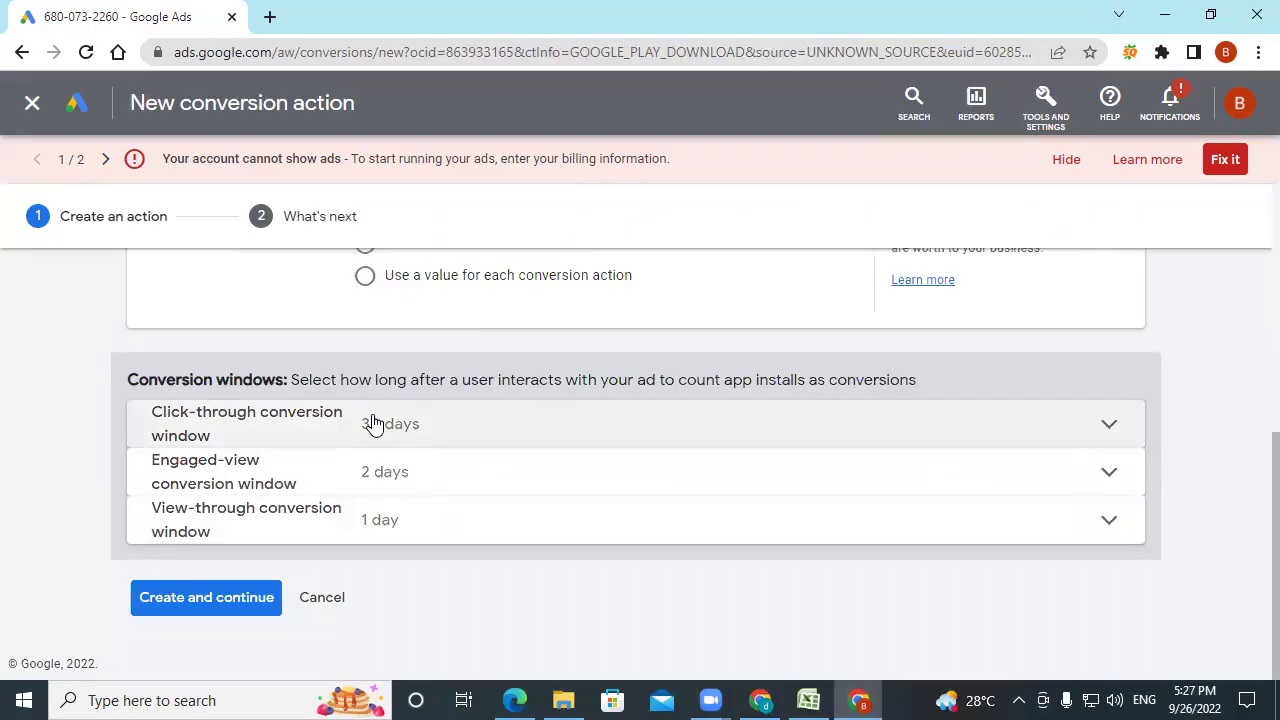
{"action": "left_click", "coordinate": [393, 428]}
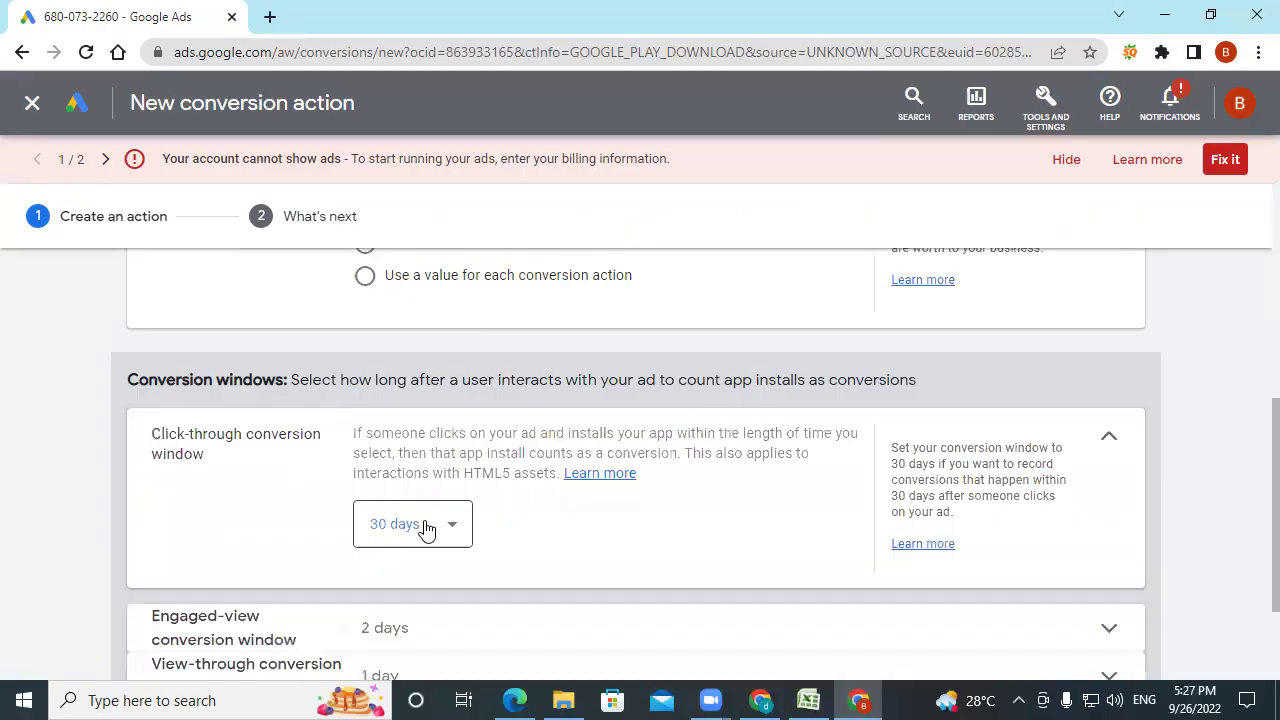
{"action": "left_click", "coordinate": [426, 530]}
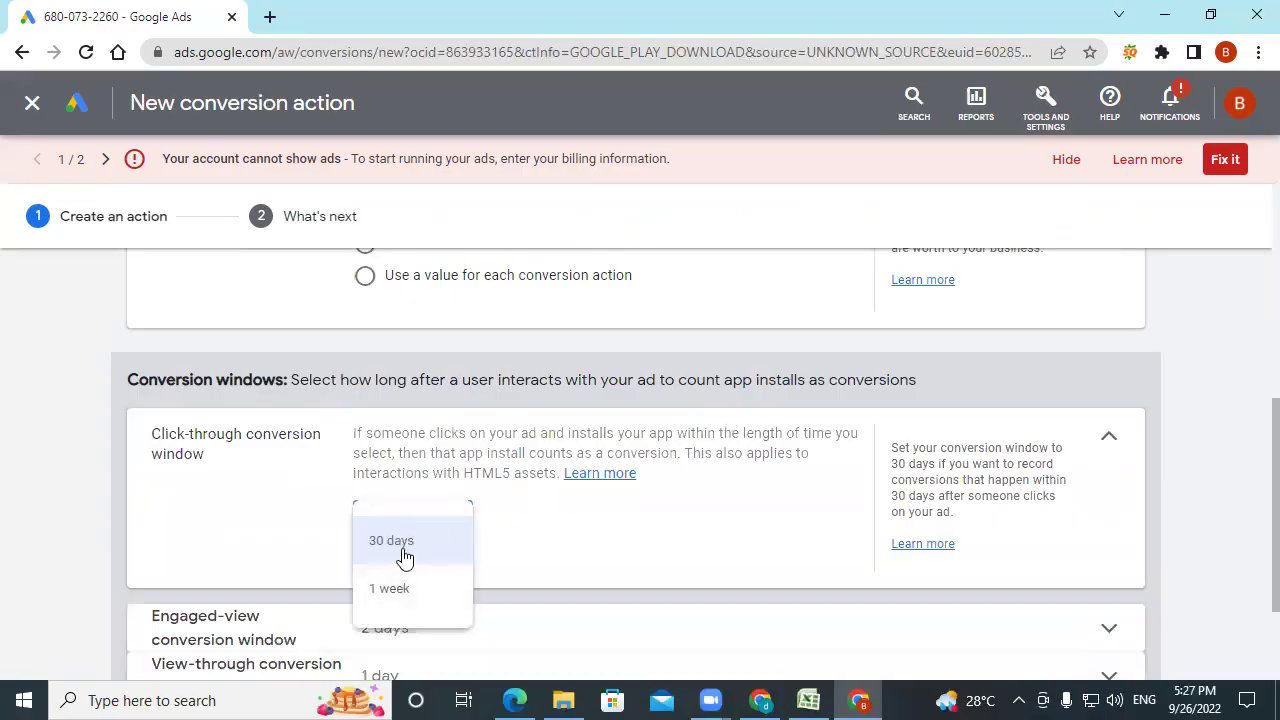
{"action": "left_click", "coordinate": [557, 534]}
{"action": "scroll", "coordinate": [436, 502], "scroll_direction": "down", "scroll_amount": 2}
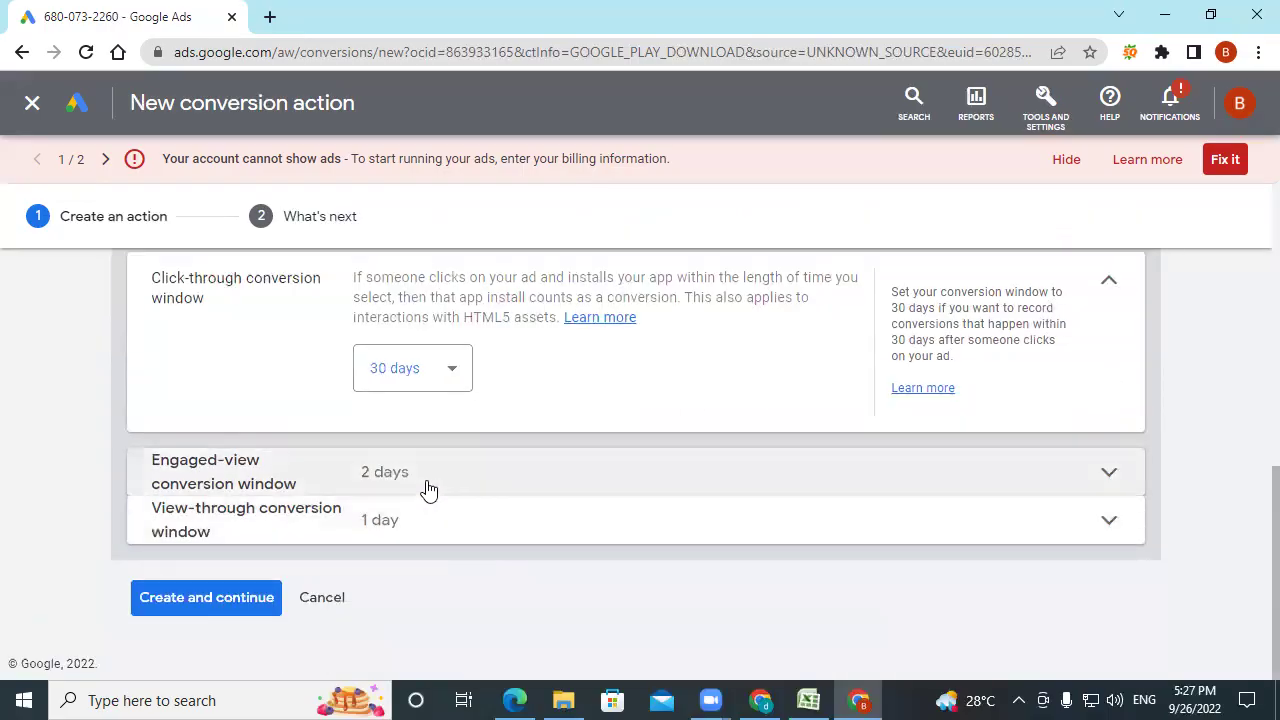
- Examine the engaged-view window's available durations and the view-through conversion window setting
{"action": "left_click", "coordinate": [426, 489]}
{"action": "scroll", "coordinate": [514, 560], "scroll_direction": "down", "scroll_amount": 1}
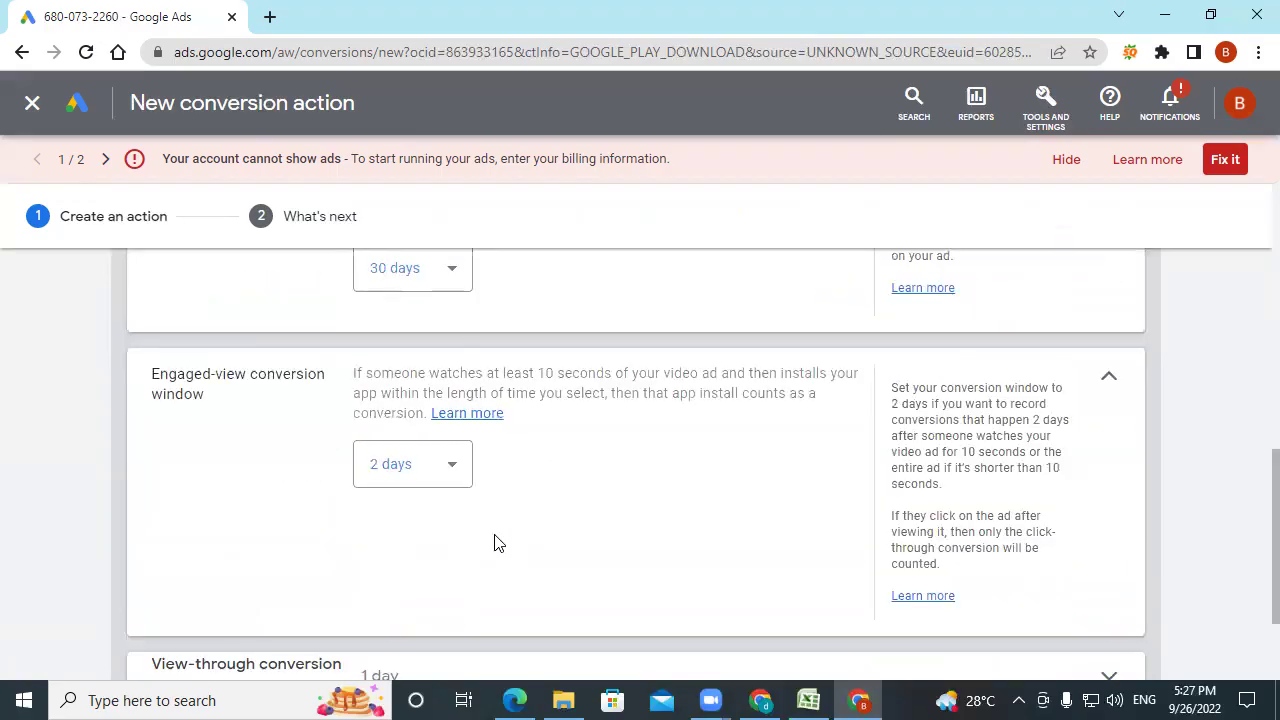
{"action": "left_click", "coordinate": [424, 485]}
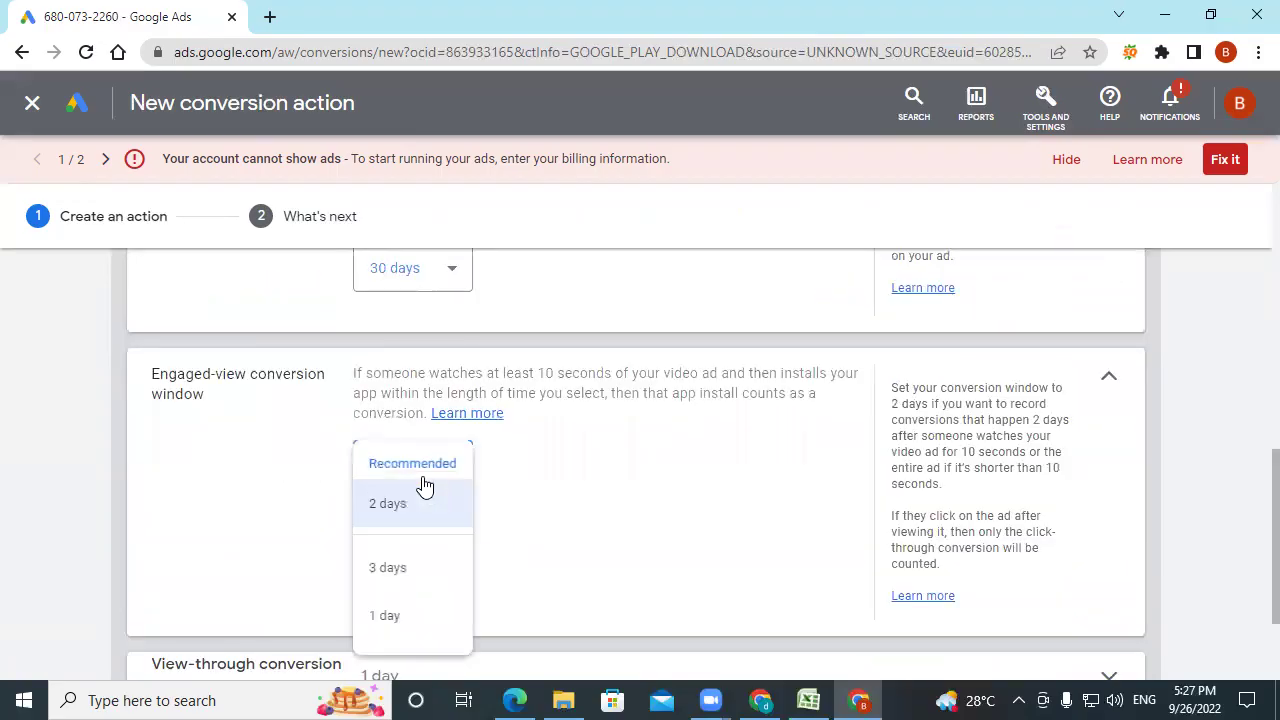
{"action": "scroll", "coordinate": [586, 477], "scroll_direction": "down", "scroll_amount": 2}
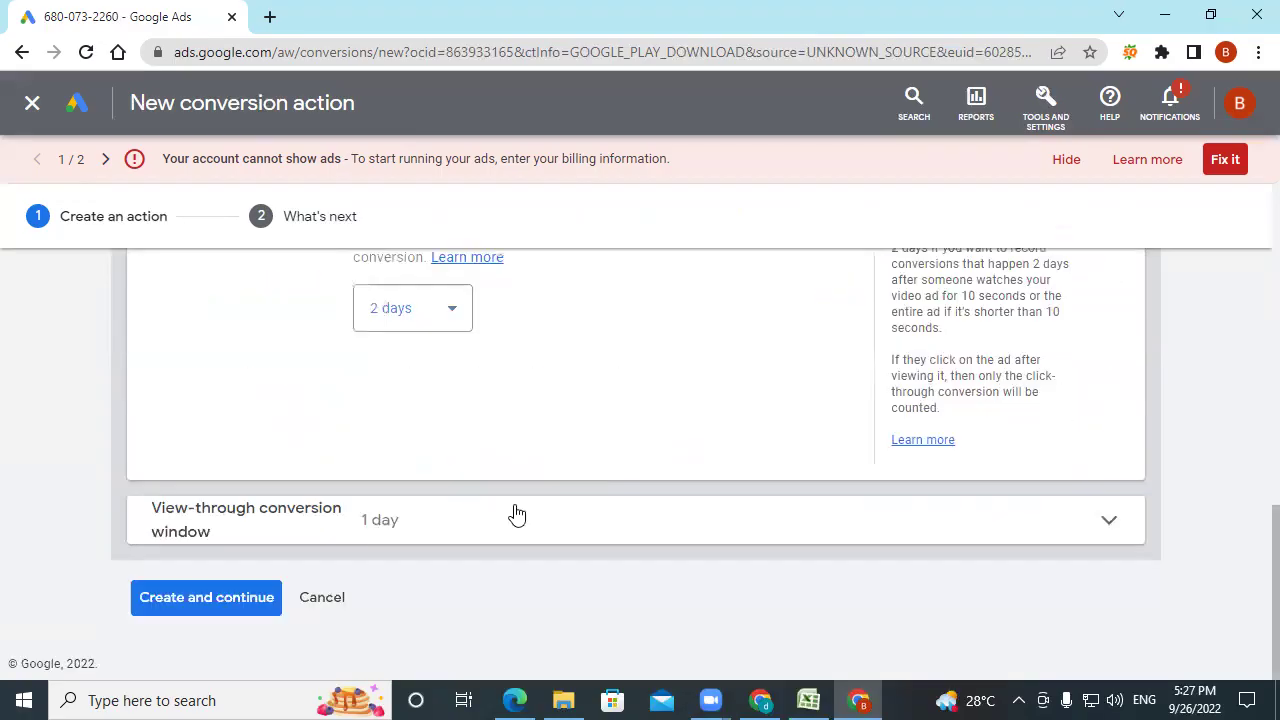
{"action": "left_click", "coordinate": [368, 522]}
{"action": "scroll", "coordinate": [430, 555], "scroll_direction": "down", "scroll_amount": 2}
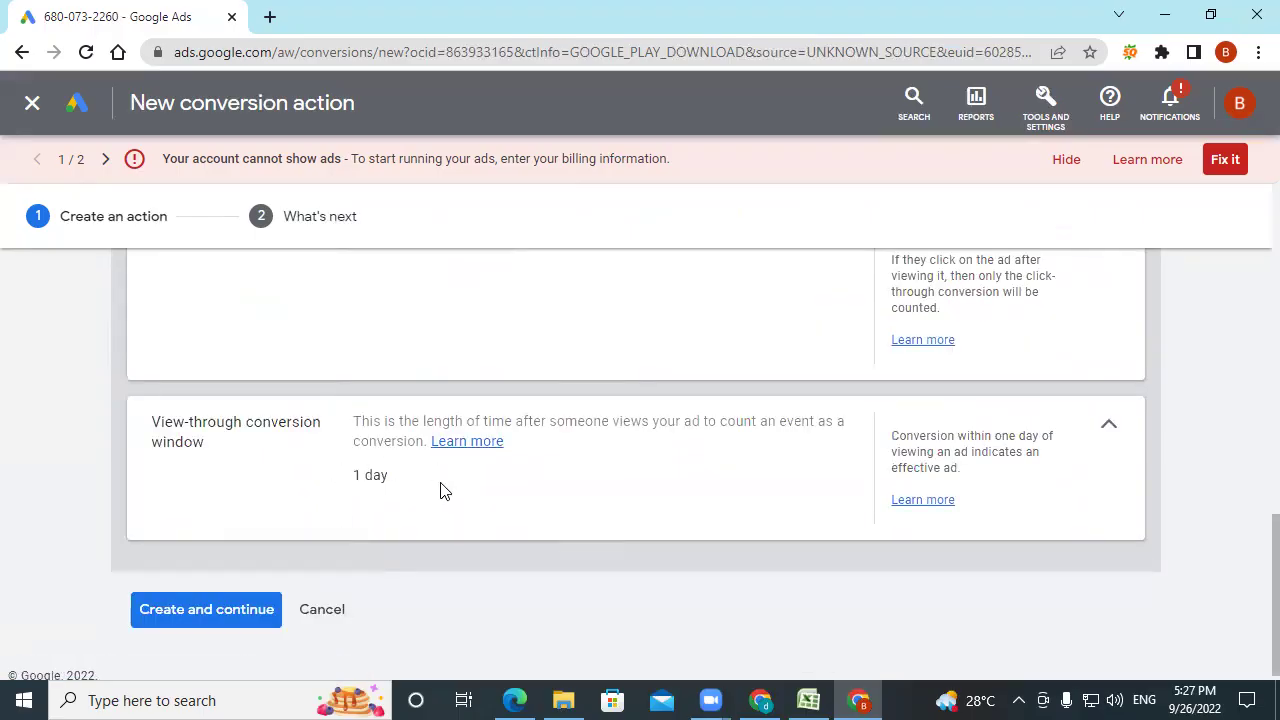
{"action": "scroll", "coordinate": [590, 497], "scroll_direction": "up", "scroll_amount": 4}
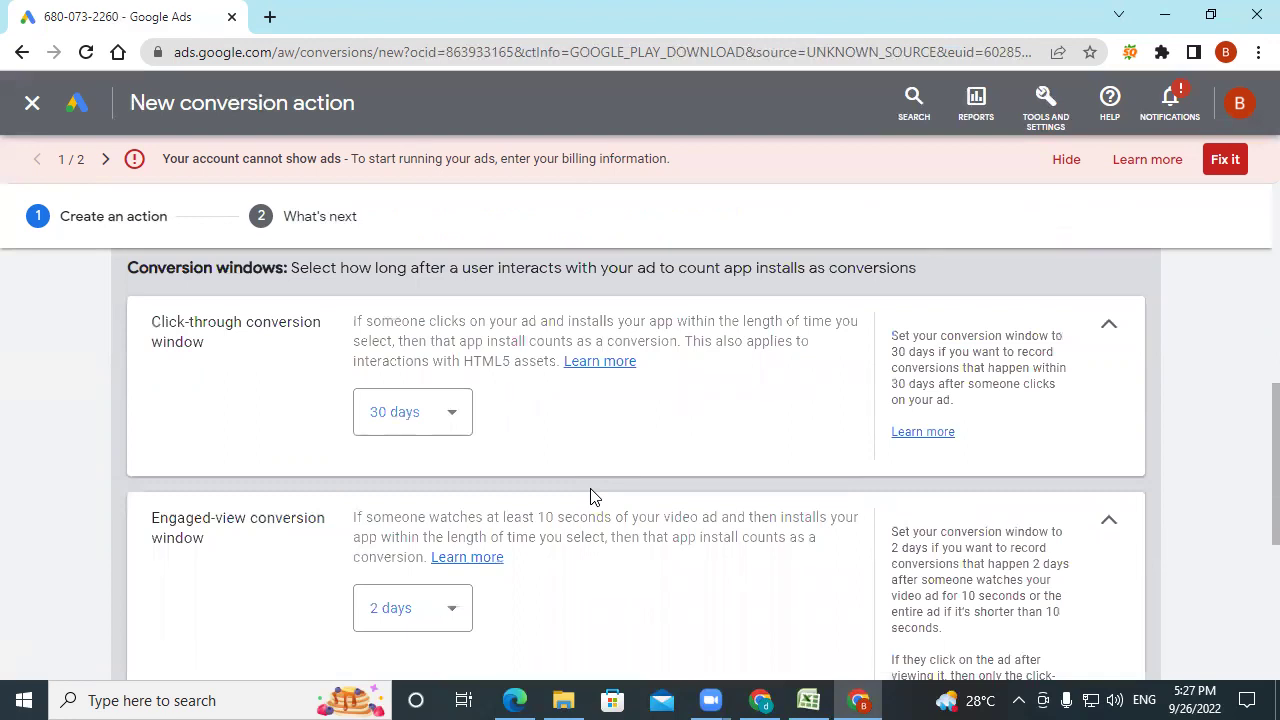
{"action": "scroll", "coordinate": [590, 497], "scroll_direction": "down", "scroll_amount": 4}
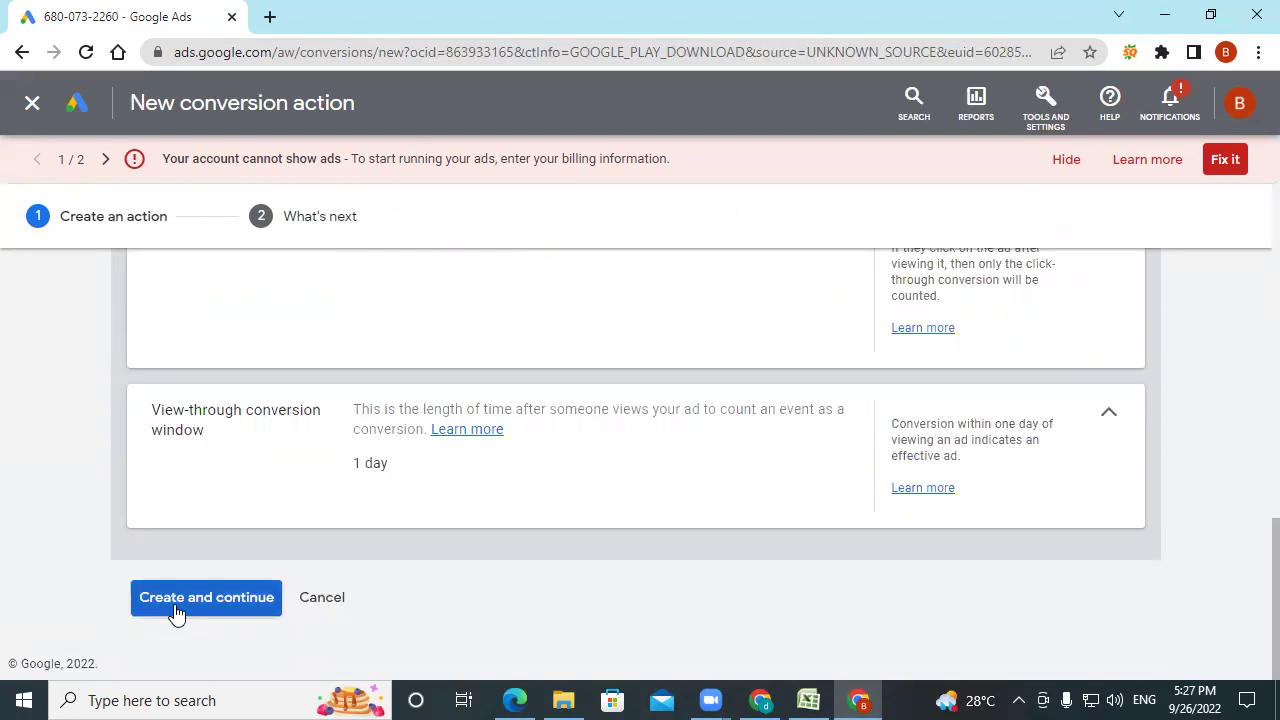
- Cancel the new conversion action and review the existing Contacts and Downloads conversion actions in the summary
{"action": "left_click", "coordinate": [323, 603]}
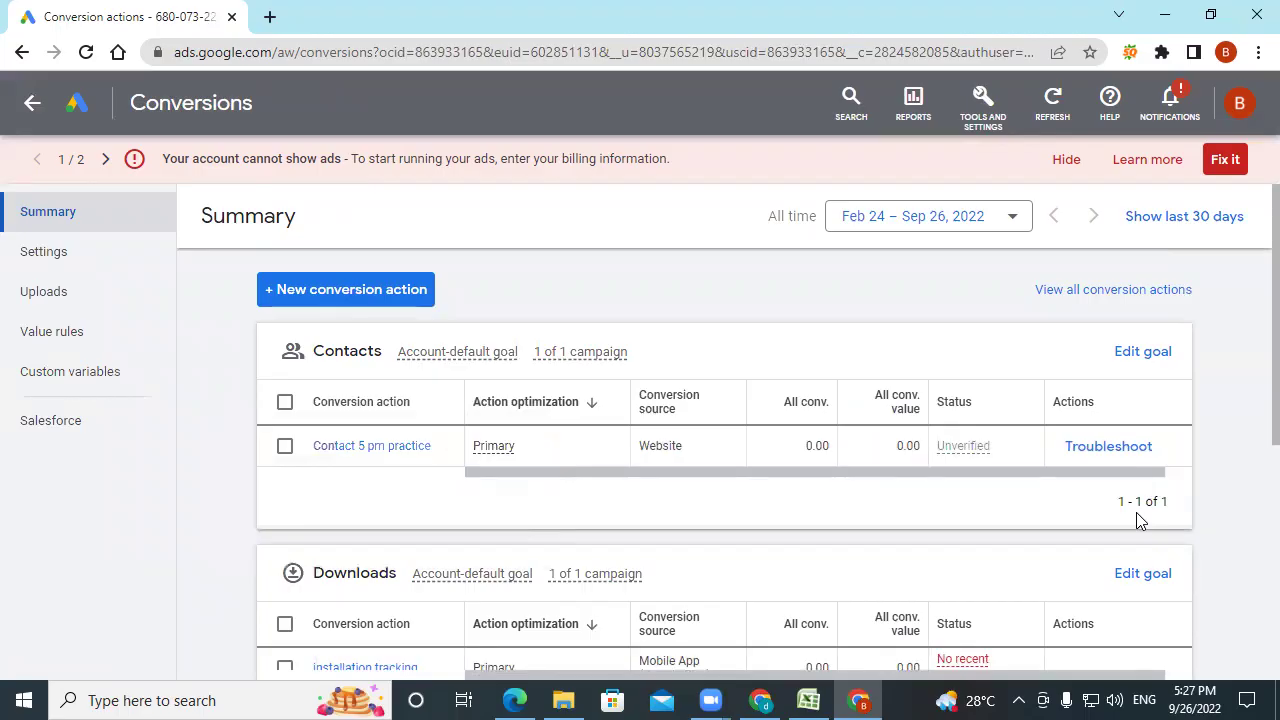
{"action": "scroll", "coordinate": [1250, 372], "scroll_direction": "down", "scroll_amount": 1}
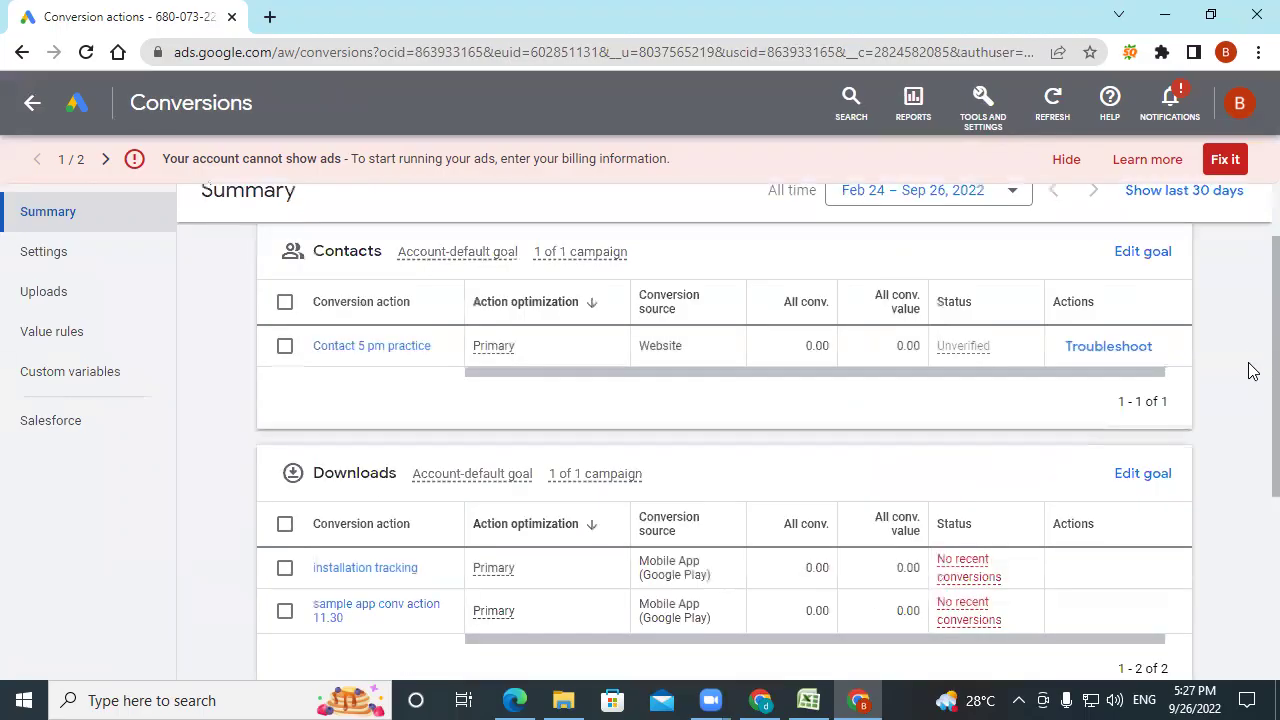
{"action": "scroll", "coordinate": [551, 386], "scroll_direction": "down", "scroll_amount": 1}
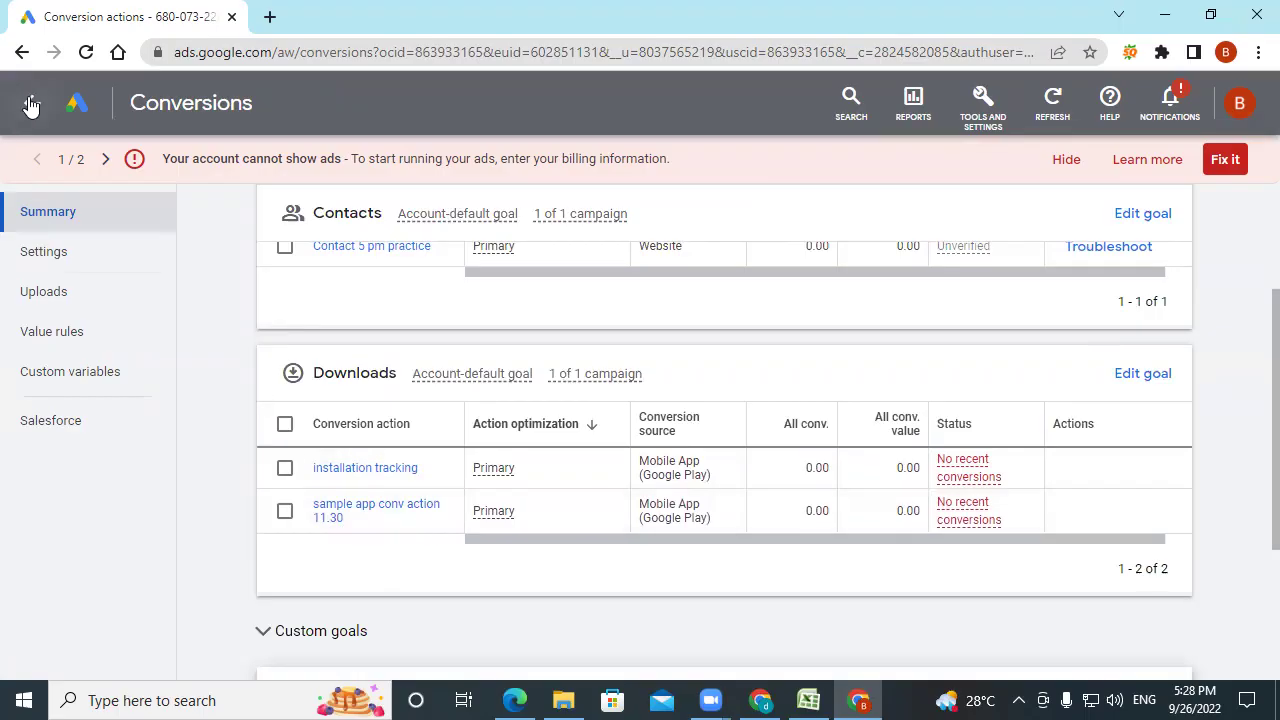
- Start a new campaign from the overview with the App promotion objective, App campaign type and App installs subtype
{"action": "left_click", "coordinate": [80, 106]}
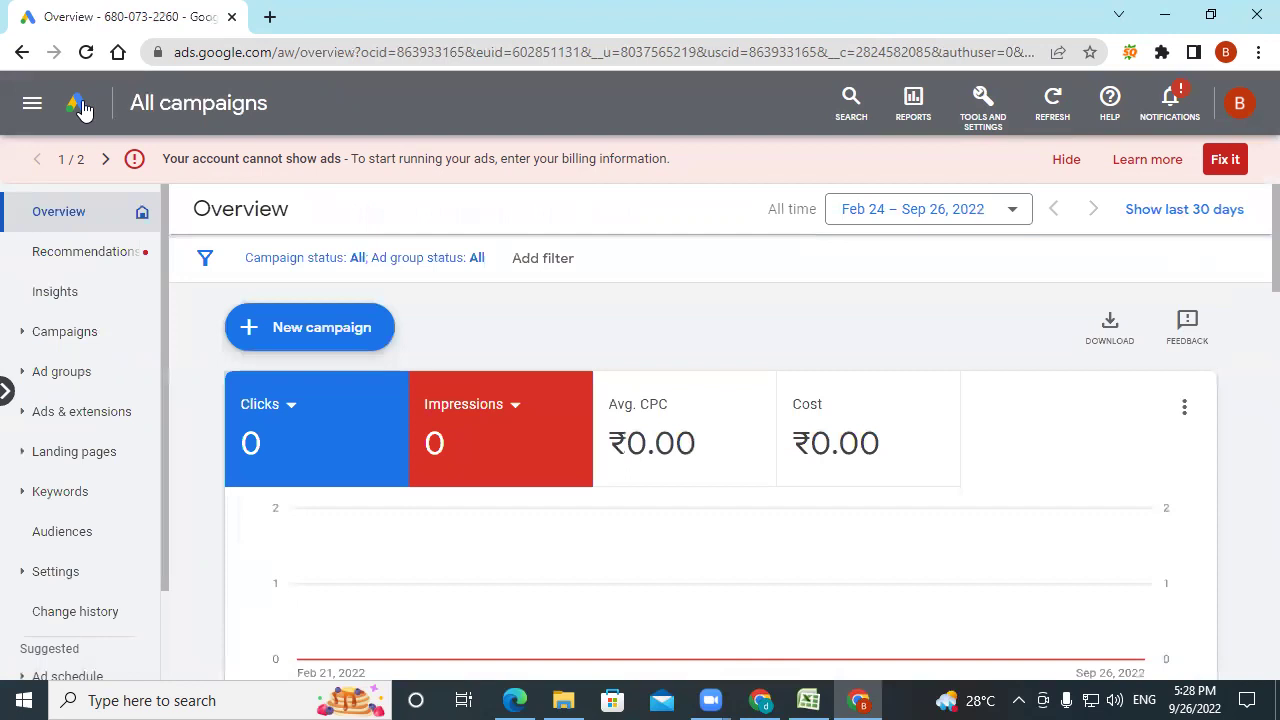
{"action": "left_click", "coordinate": [253, 327]}
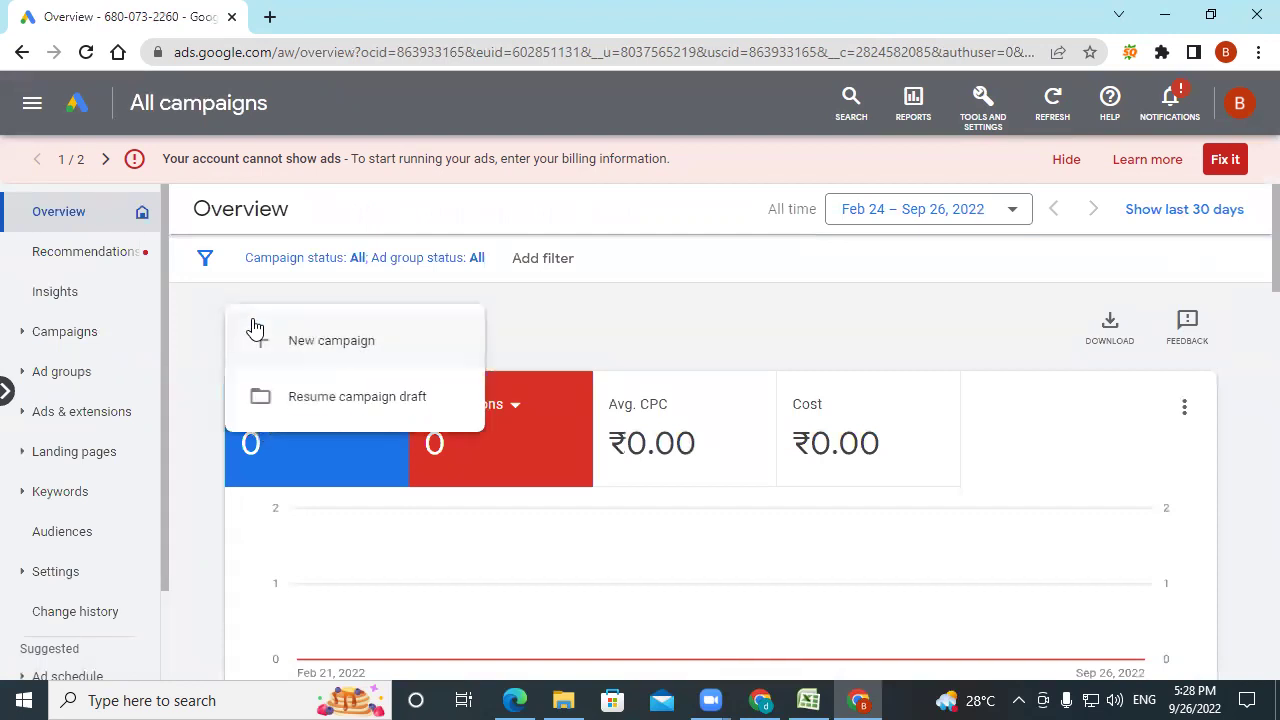
{"action": "left_click", "coordinate": [280, 345]}
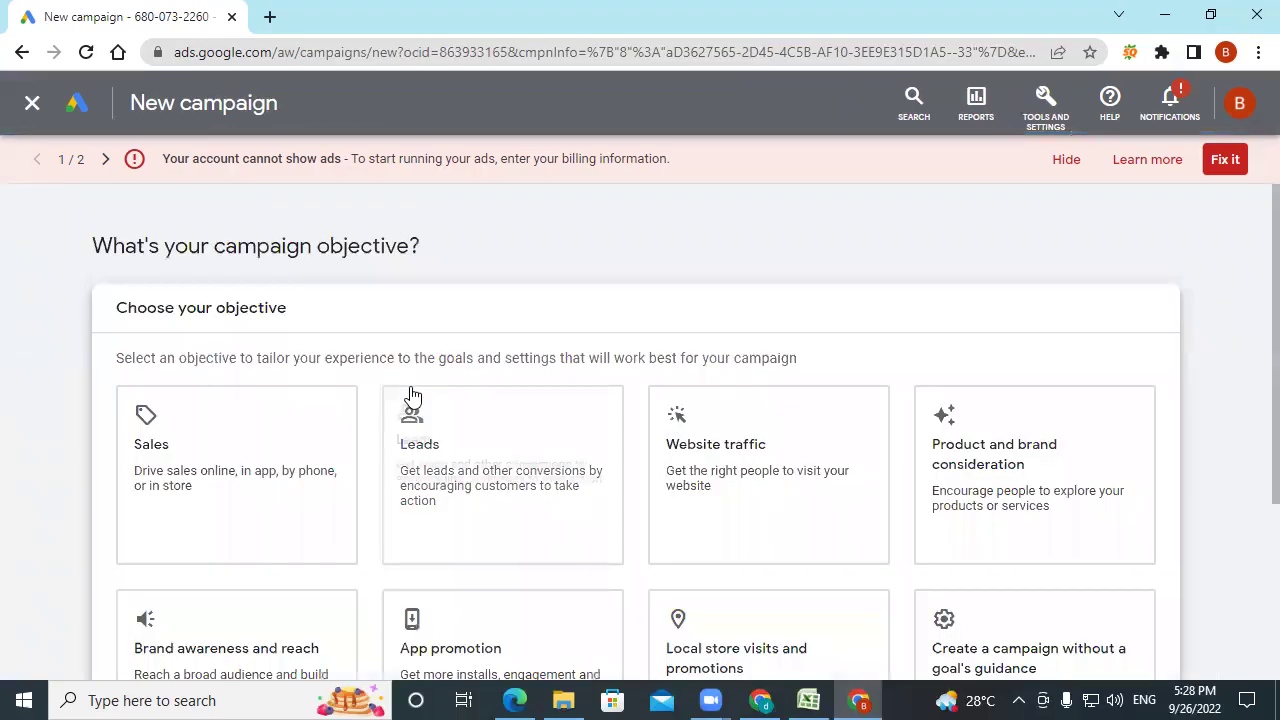
{"action": "scroll", "coordinate": [930, 467], "scroll_direction": "down", "scroll_amount": 1}
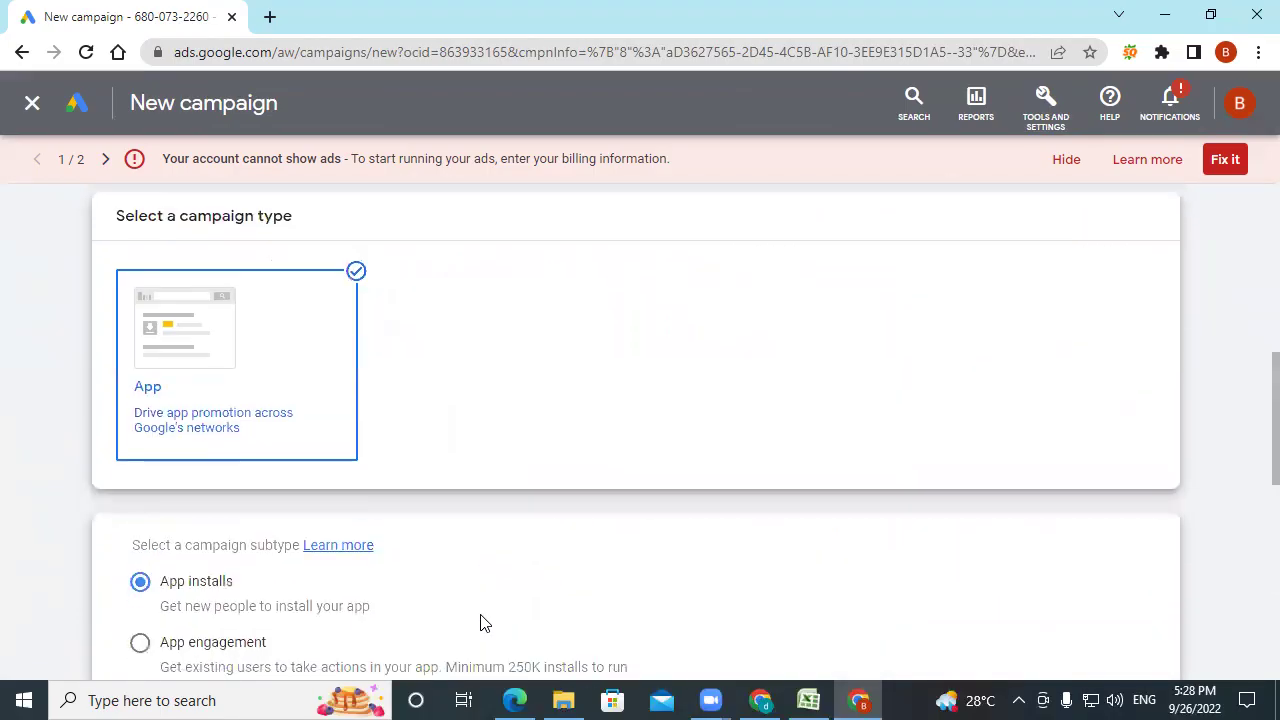
{"action": "scroll", "coordinate": [233, 583], "scroll_direction": "down", "scroll_amount": 1}
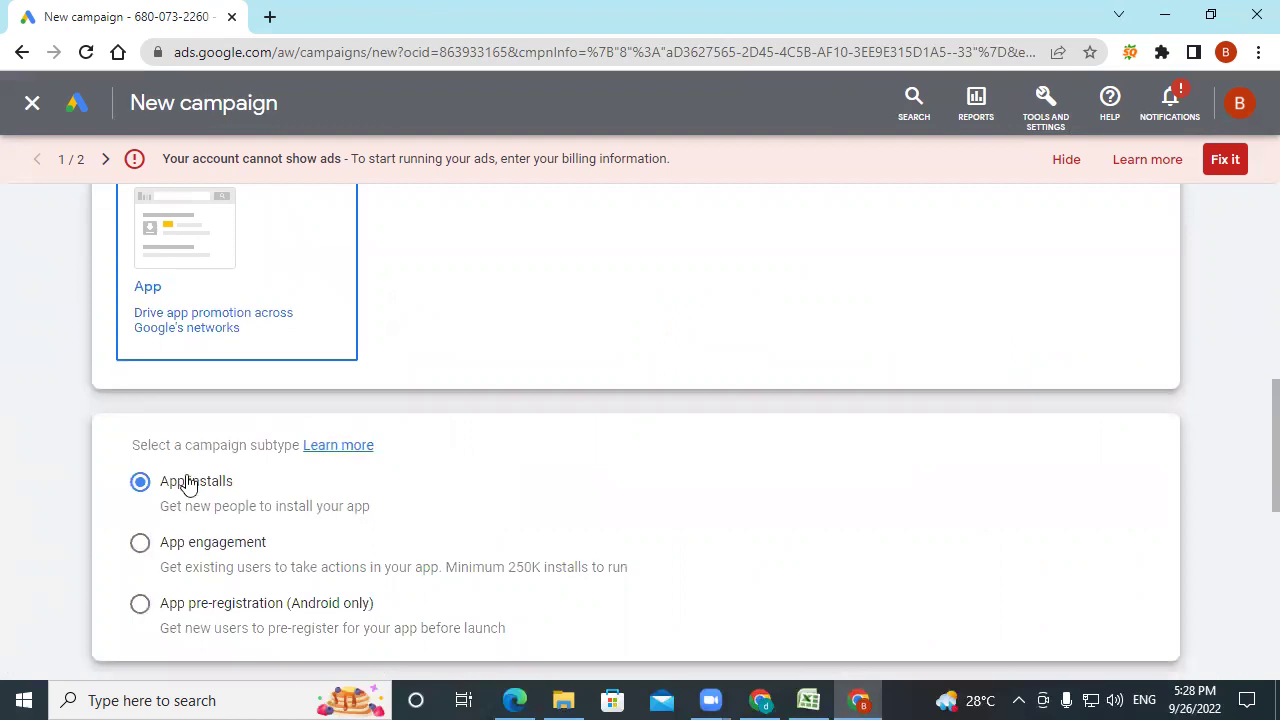
{"action": "scroll", "coordinate": [543, 486], "scroll_direction": "down", "scroll_amount": 1}
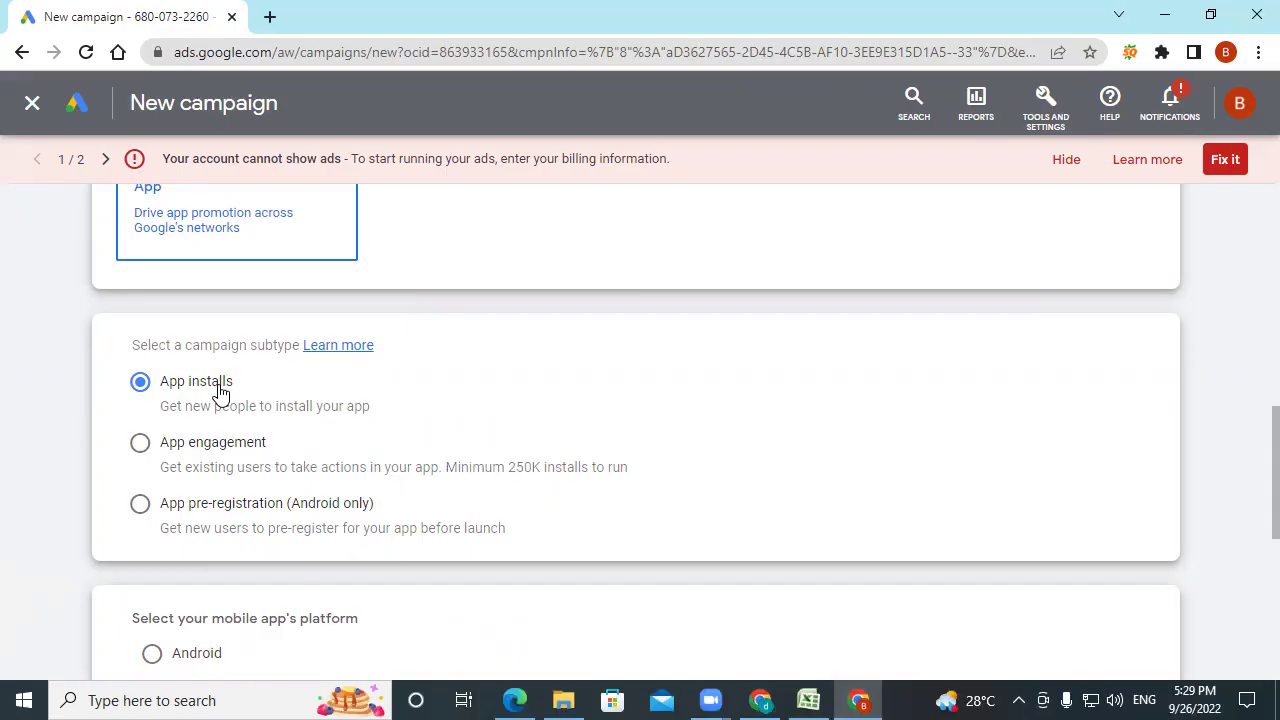
{"action": "scroll", "coordinate": [615, 445], "scroll_direction": "down", "scroll_amount": 1}
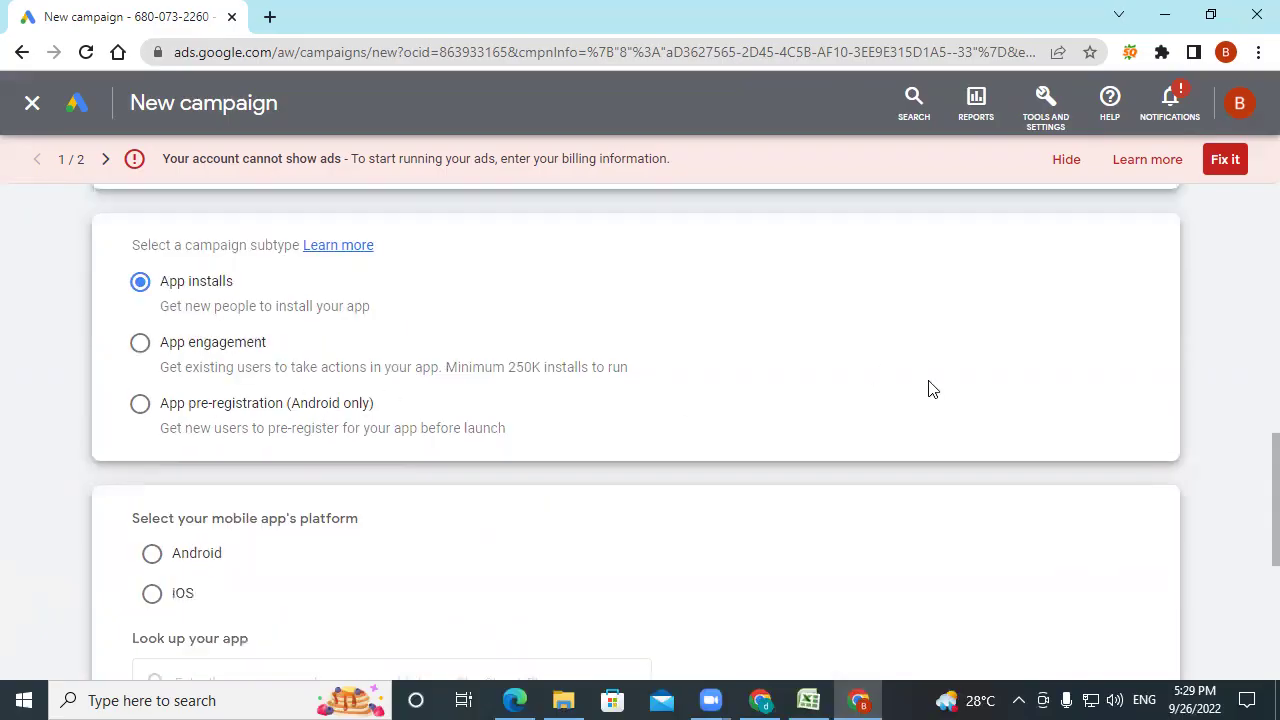
- Set the platform to Android, choose Dailyhunt: News, Video,Cricket as the app and continue to the campaign settings
{"action": "scroll", "coordinate": [928, 388], "scroll_direction": "down", "scroll_amount": 2}
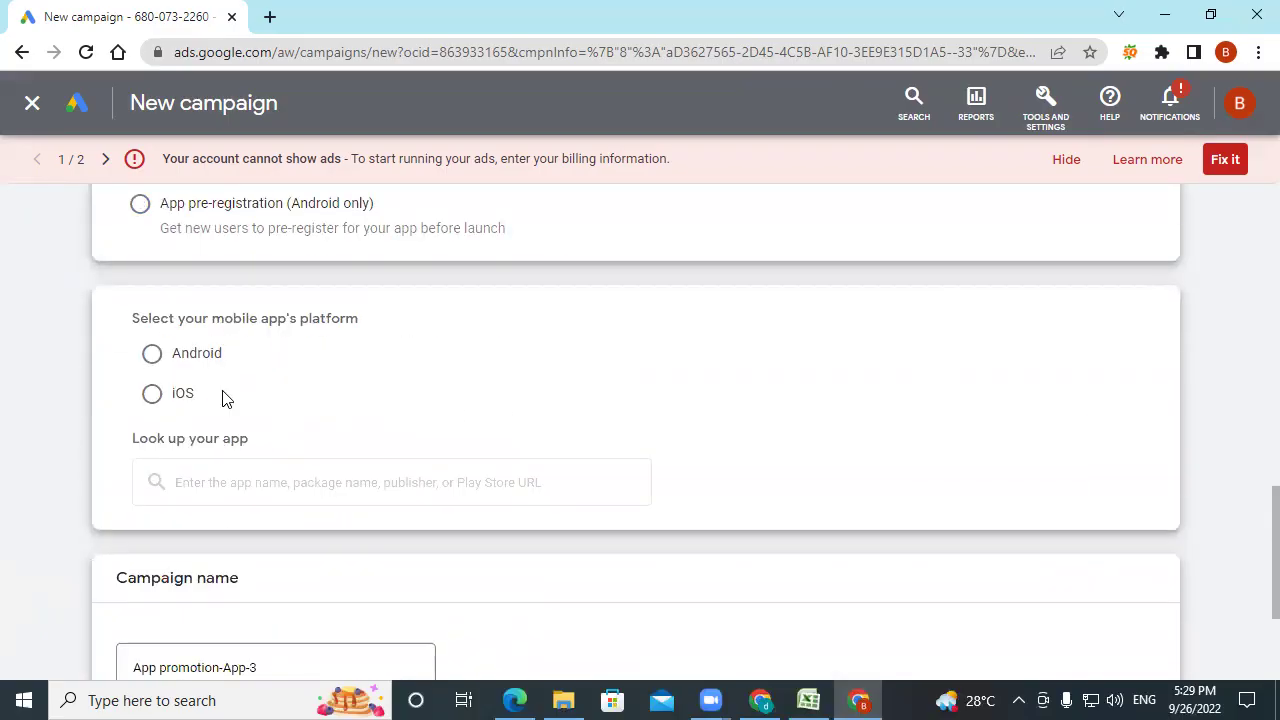
{"action": "left_click", "coordinate": [151, 354]}
{"action": "left_click", "coordinate": [360, 470]}
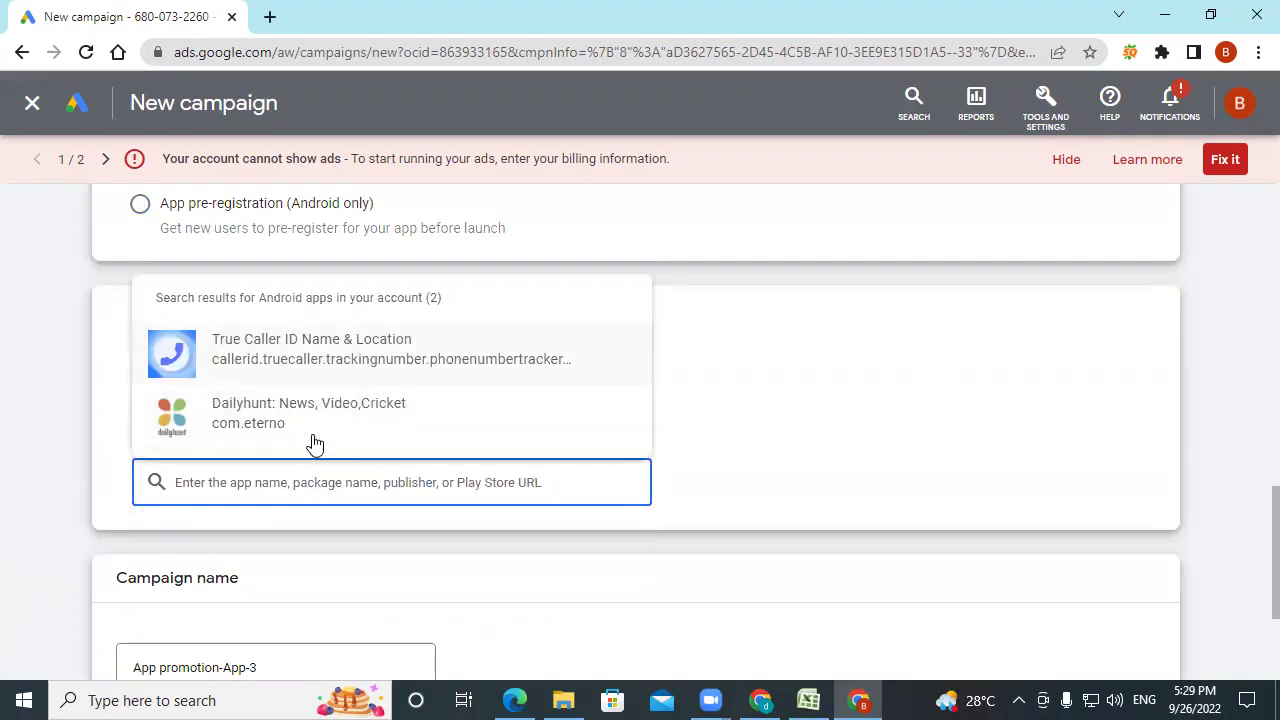
{"action": "left_click", "coordinate": [309, 415]}
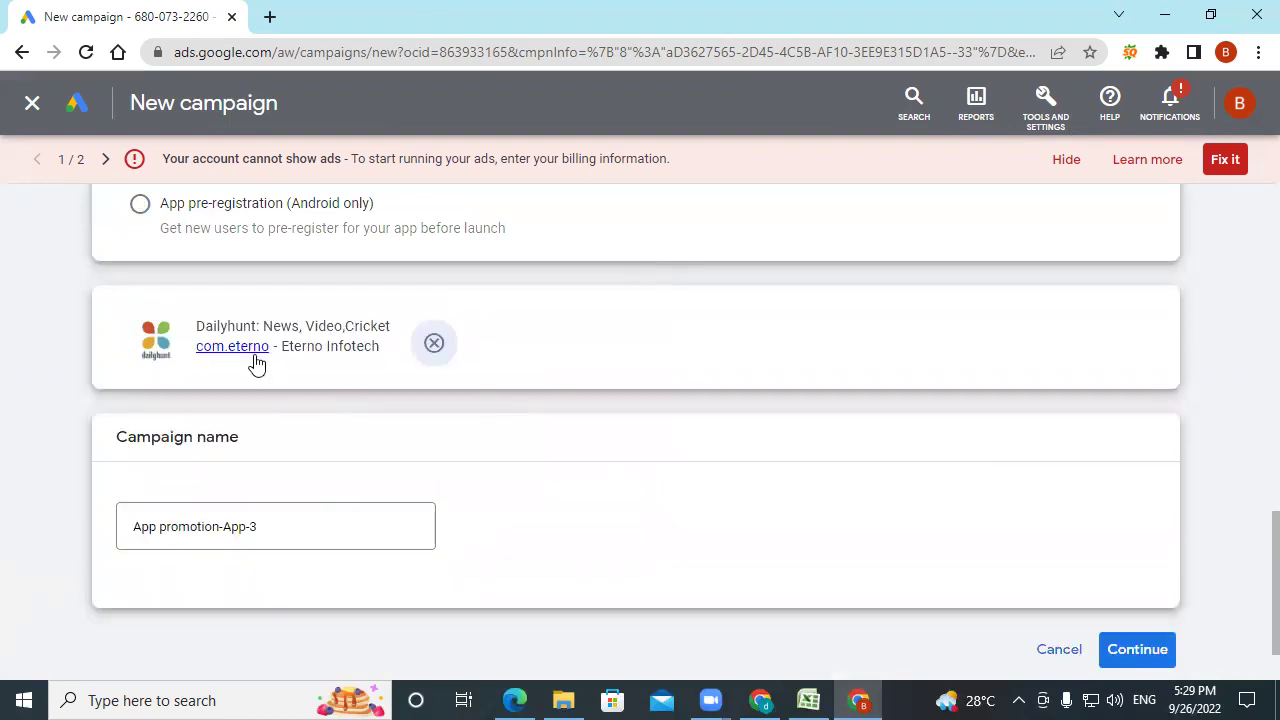
{"action": "scroll", "coordinate": [900, 530], "scroll_direction": "down", "scroll_amount": 1}
{"action": "left_click", "coordinate": [1170, 568]}
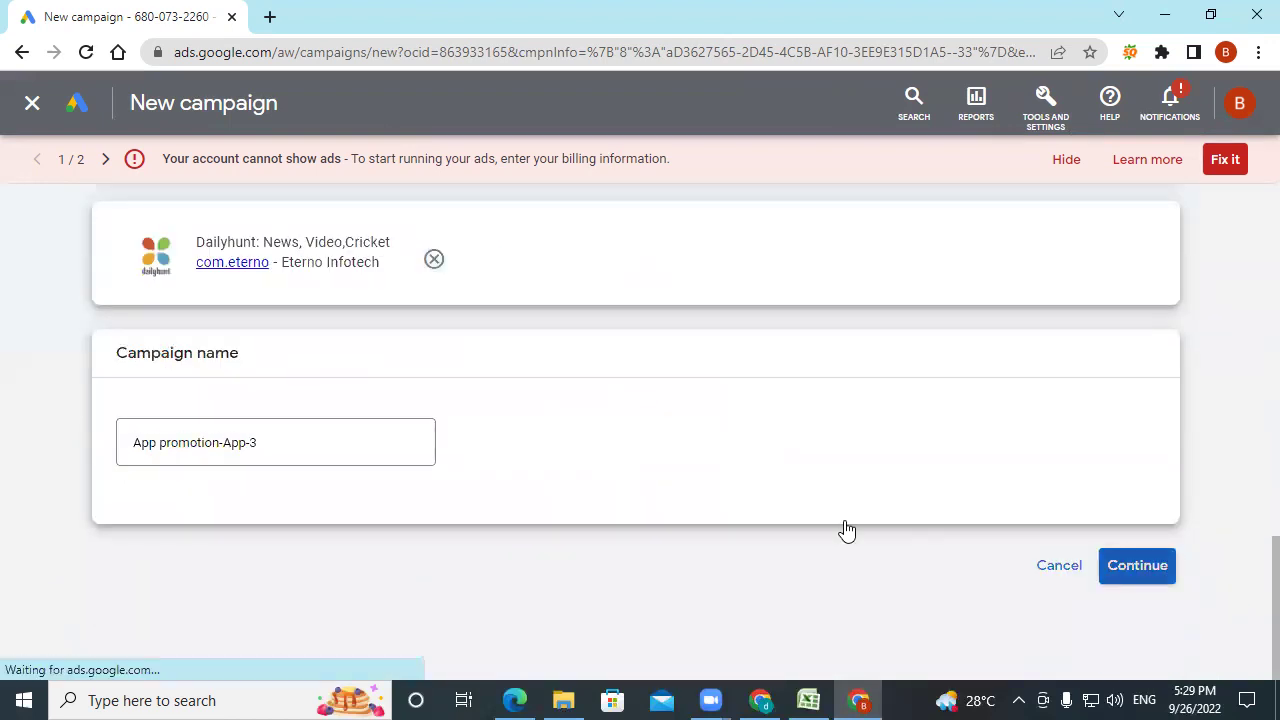
{"action": "left_click", "coordinate": [871, 589]}
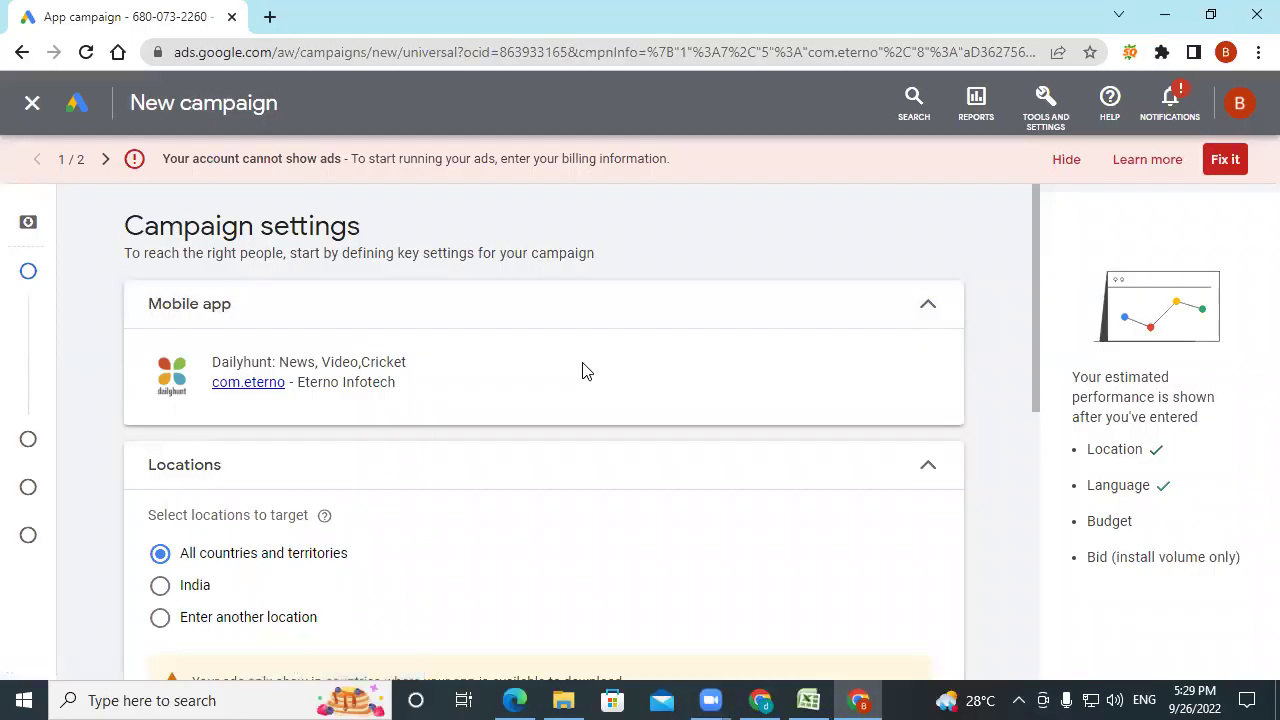
- Set the campaign's start date to Sep 27, 2022 and its end date to Sep 30, 2022
{"action": "scroll", "coordinate": [570, 400], "scroll_direction": "down", "scroll_amount": 3}
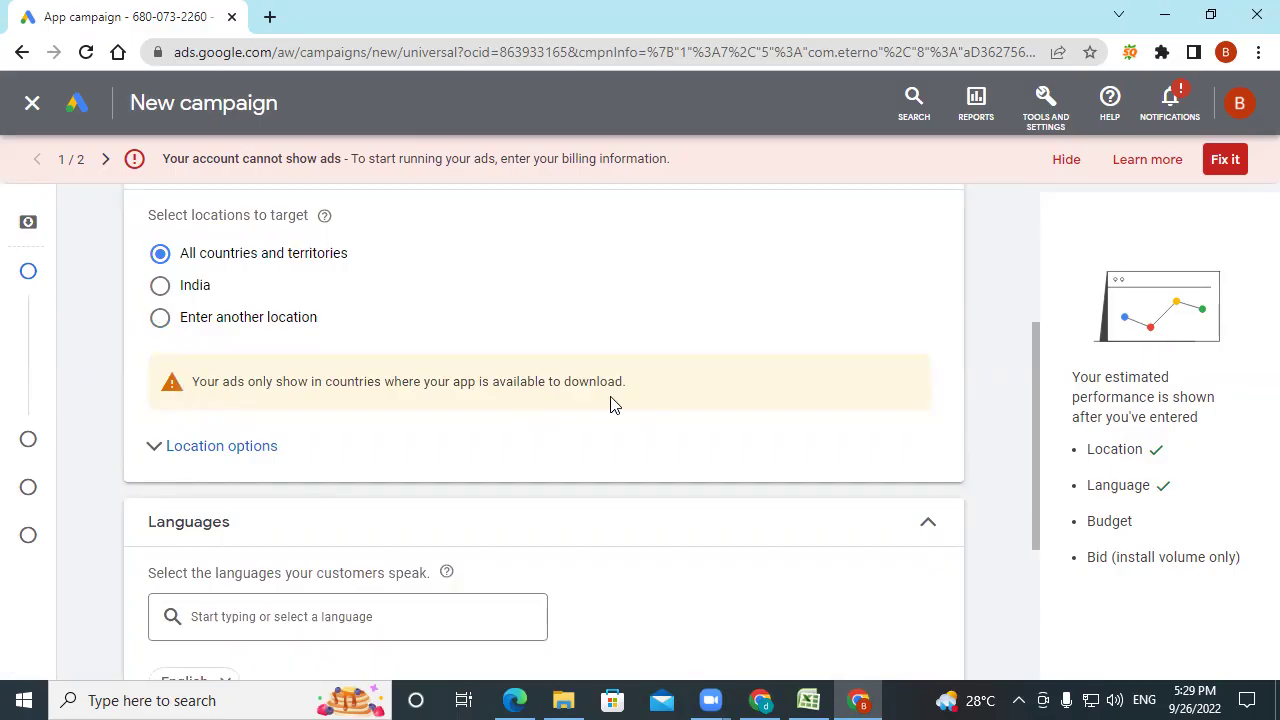
{"action": "scroll", "coordinate": [614, 404], "scroll_direction": "down", "scroll_amount": 1}
{"action": "scroll", "coordinate": [614, 404], "scroll_direction": "down", "scroll_amount": 2}
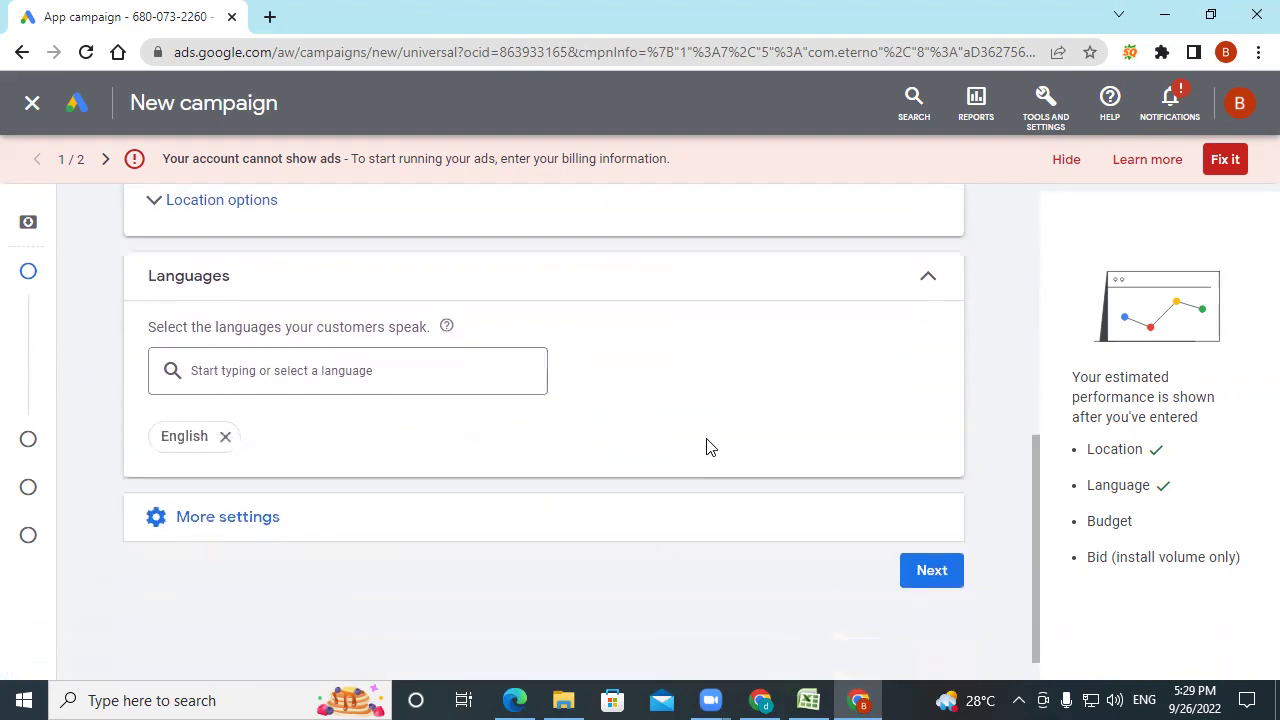
{"action": "left_click", "coordinate": [303, 485]}
{"action": "scroll", "coordinate": [504, 507], "scroll_direction": "down", "scroll_amount": 1}
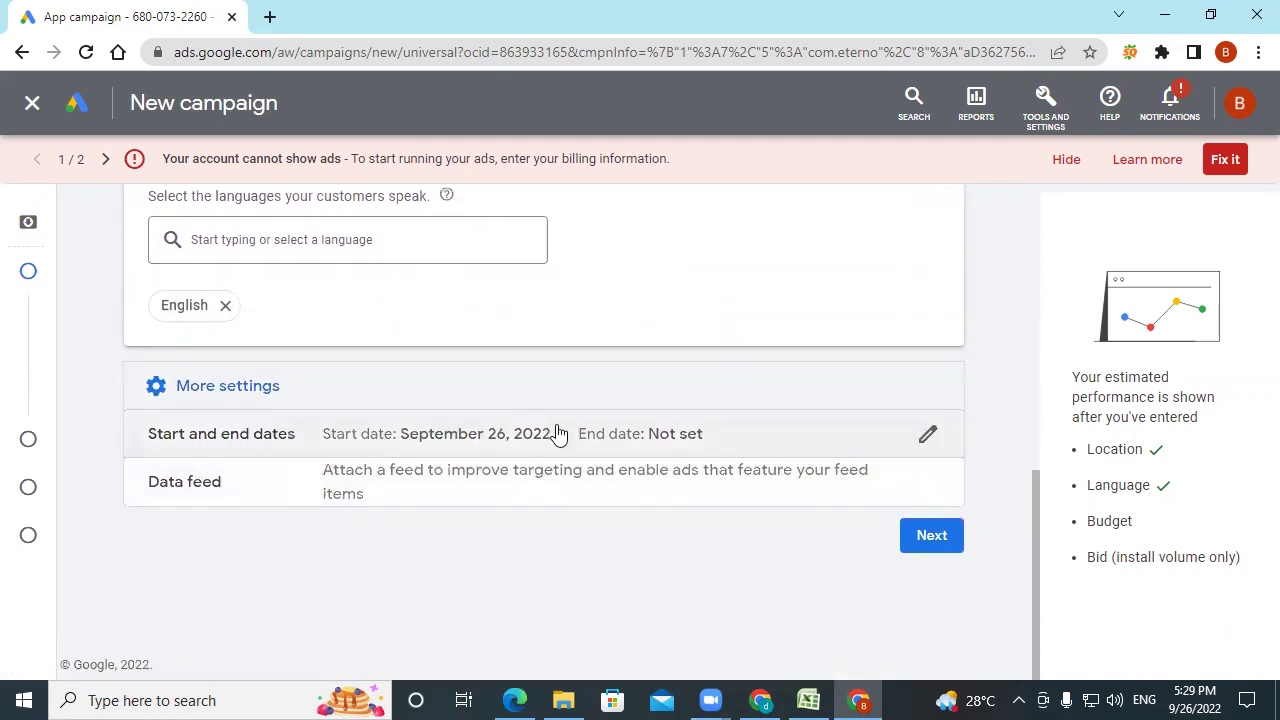
{"action": "left_click", "coordinate": [684, 433]}
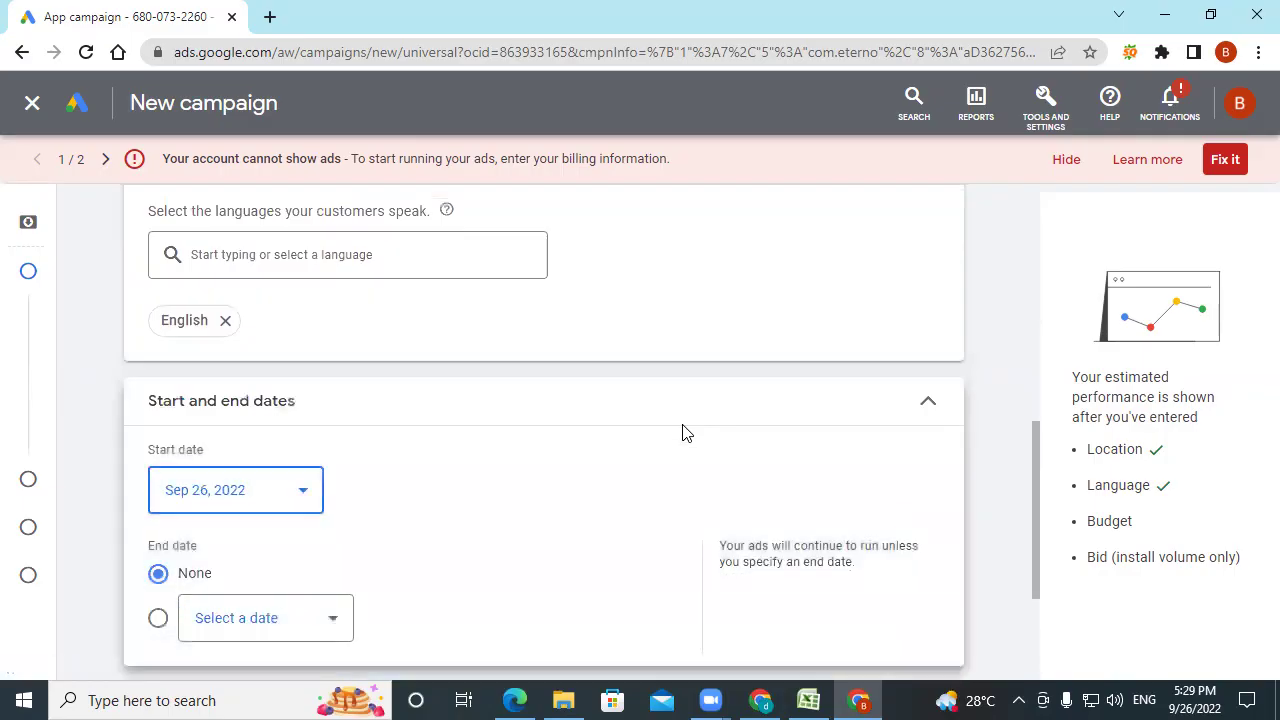
{"action": "scroll", "coordinate": [300, 470], "scroll_direction": "down", "scroll_amount": 2}
{"action": "left_click", "coordinate": [232, 290]}
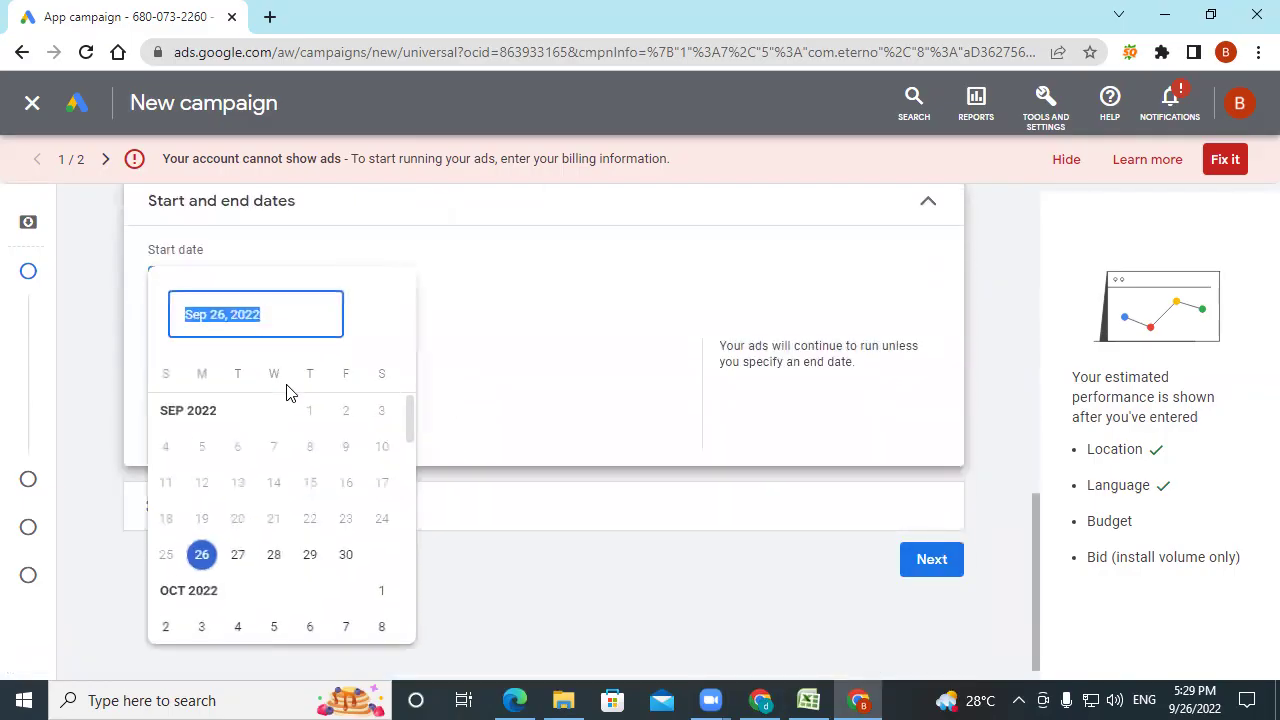
{"action": "left_click", "coordinate": [237, 554]}
{"action": "left_click", "coordinate": [274, 423]}
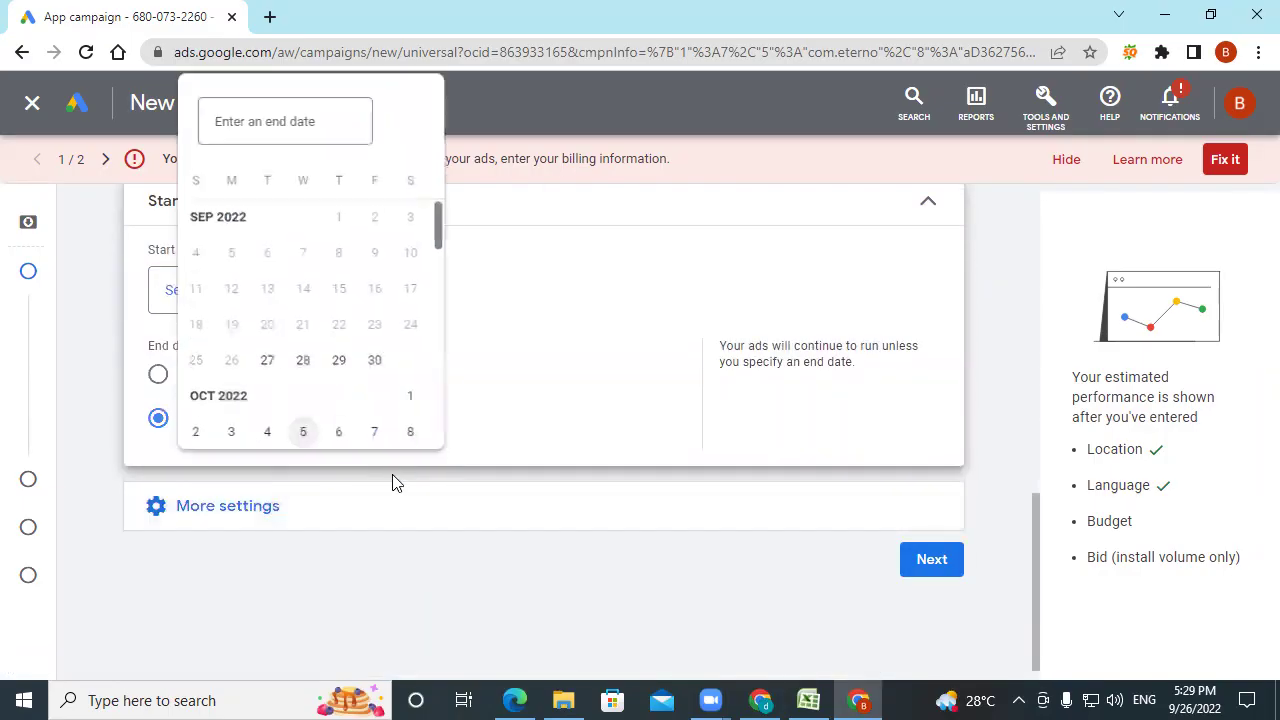
{"action": "left_click", "coordinate": [376, 362]}
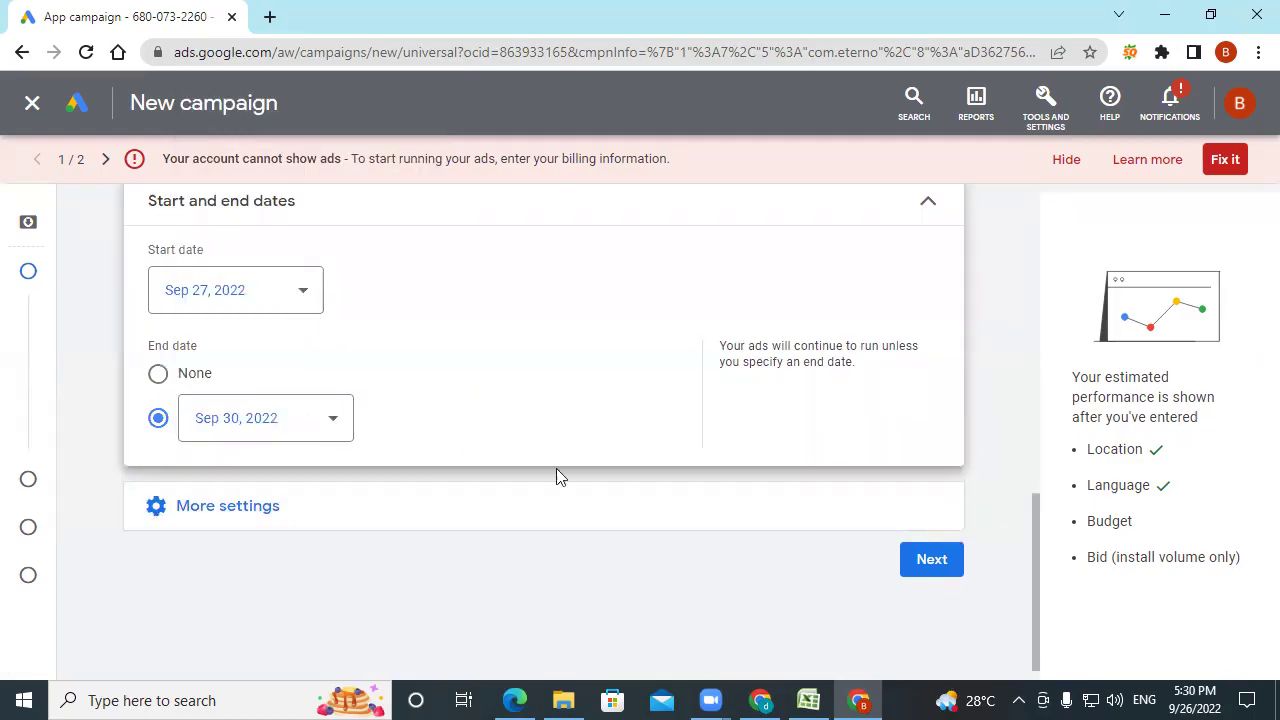
- Show the remaining campaign settings, continue to budget and bidding, and set the average daily budget to ₹1000
{"action": "left_click", "coordinate": [278, 512]}
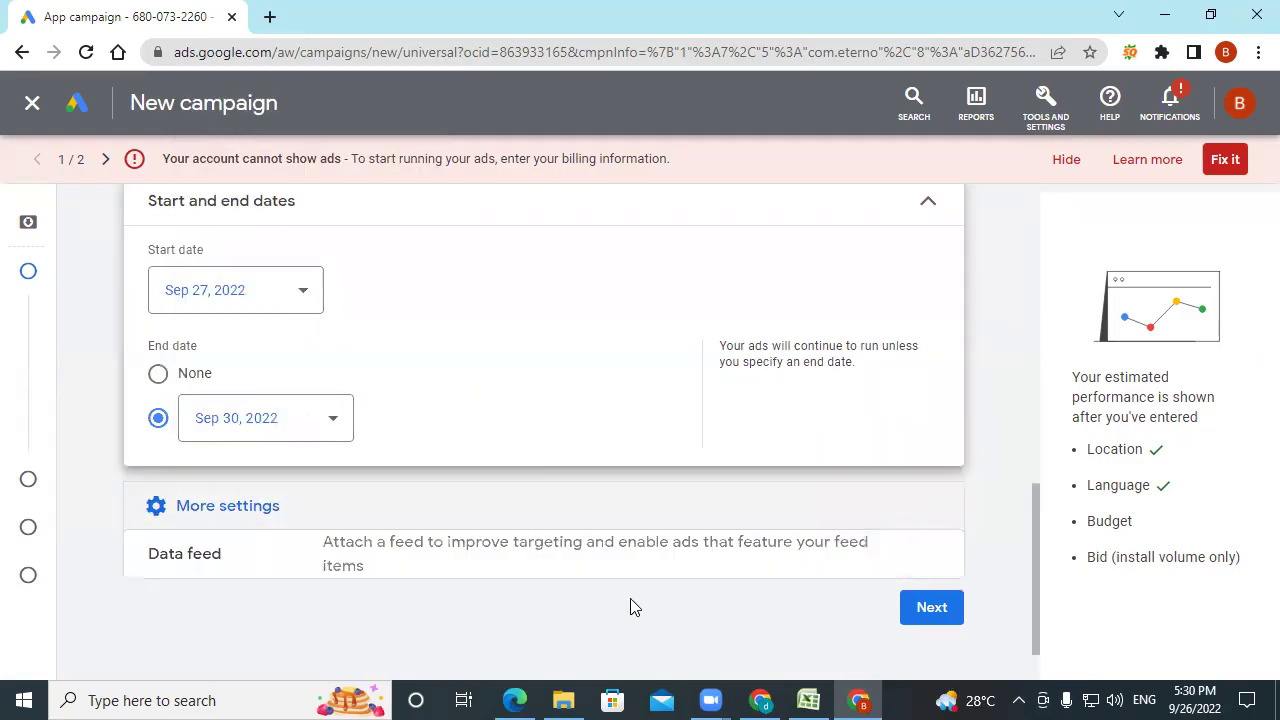
{"action": "left_click", "coordinate": [933, 612]}
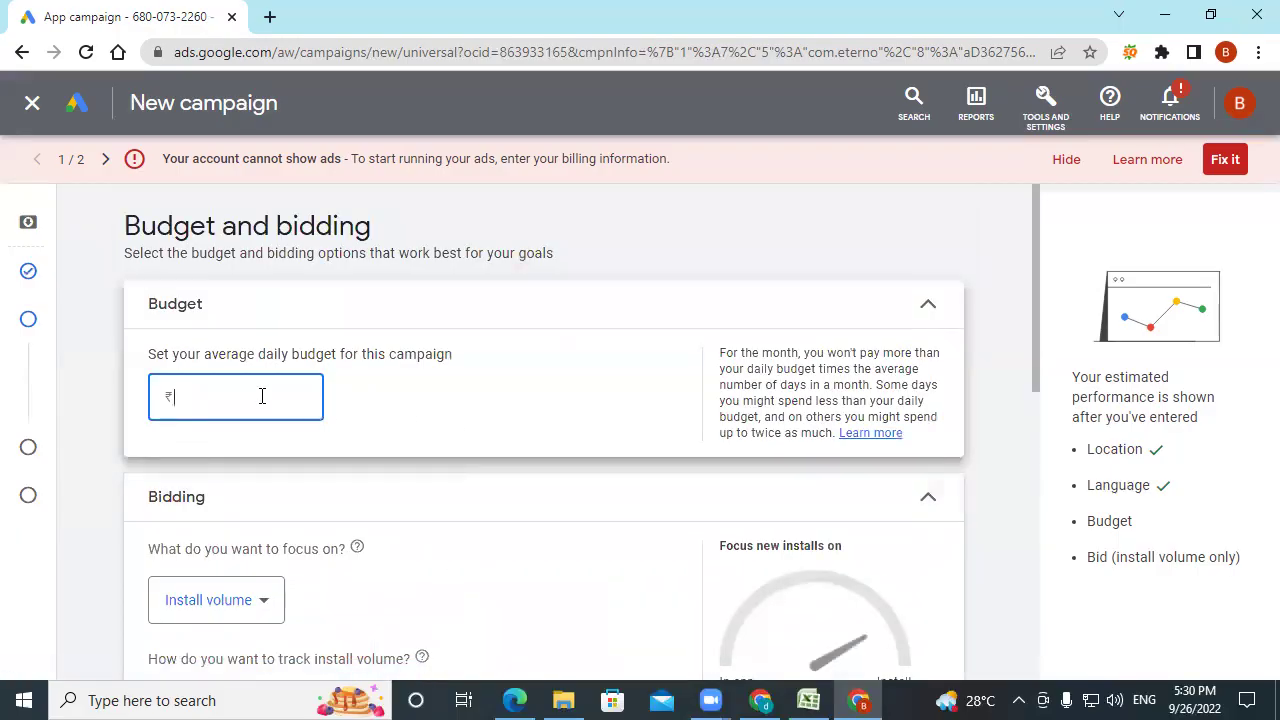
{"action": "type", "text": "1000"}
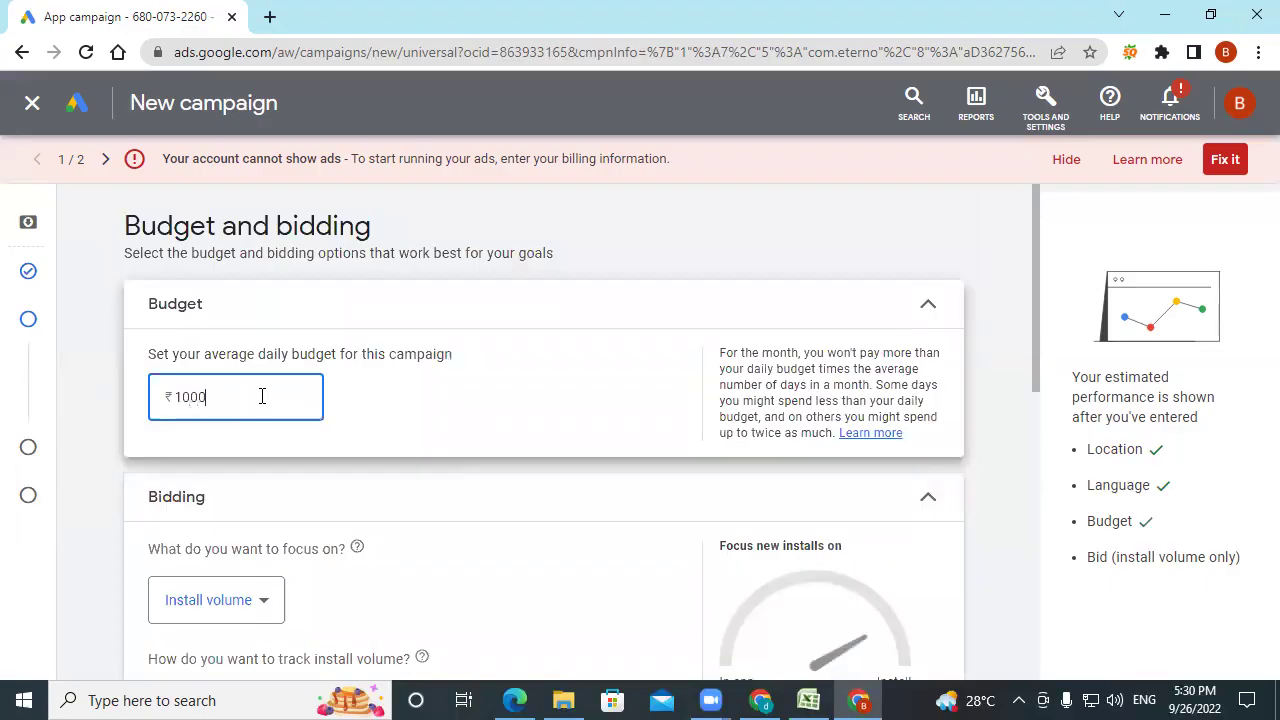
{"action": "left_click", "coordinate": [449, 518]}
{"action": "left_click", "coordinate": [500, 305]}
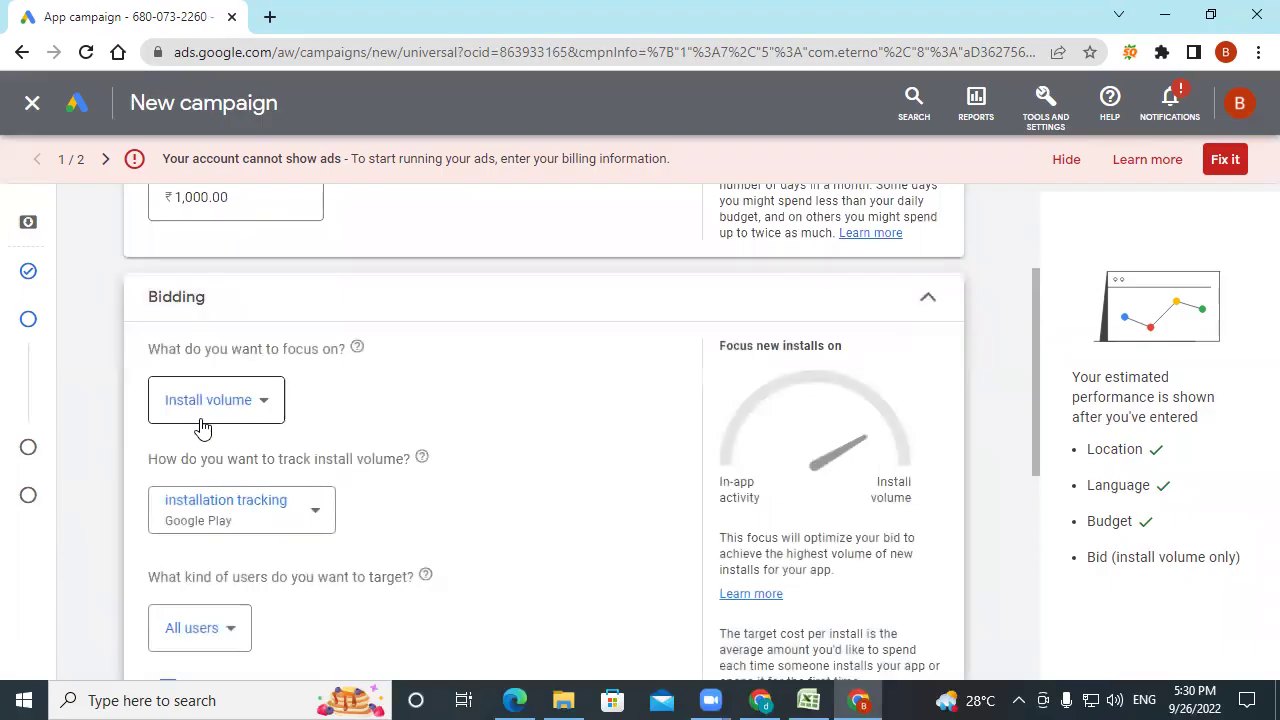
- Examine the available bidding focus options and the choices for tracking install volume
{"action": "left_click", "coordinate": [258, 410]}
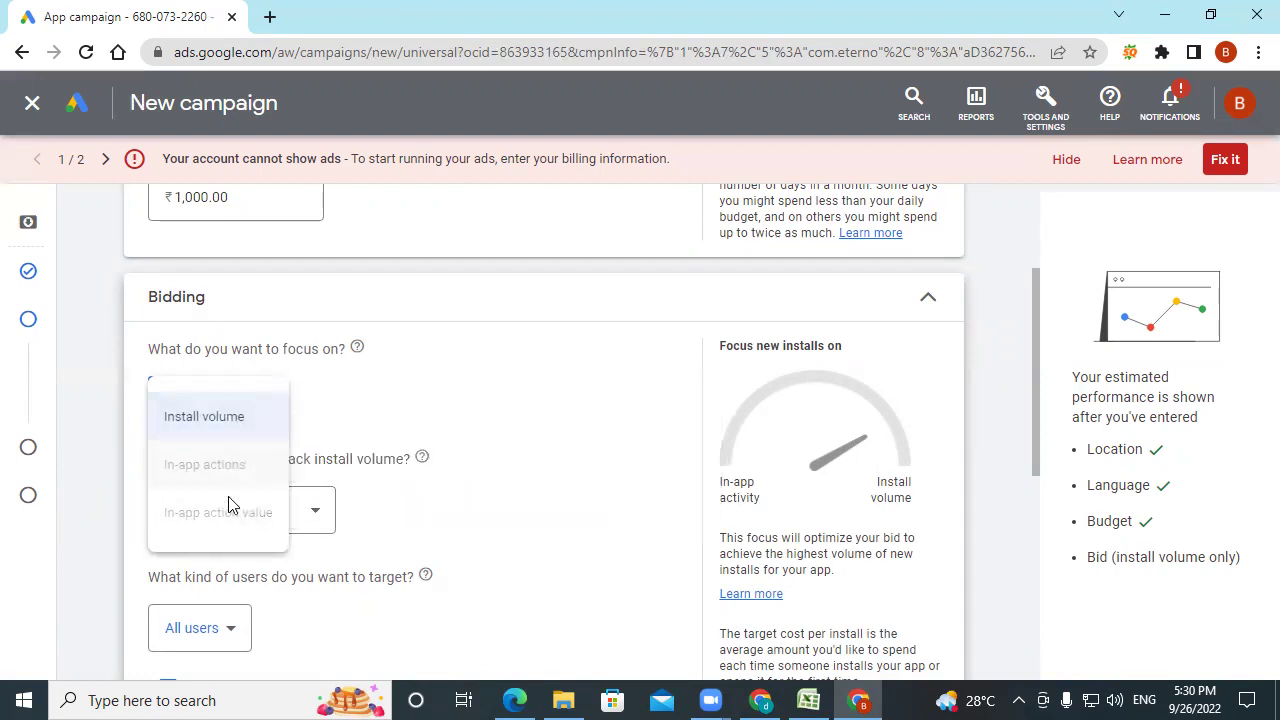
{"action": "left_click", "coordinate": [541, 398]}
{"action": "scroll", "coordinate": [271, 451], "scroll_direction": "down", "scroll_amount": 2}
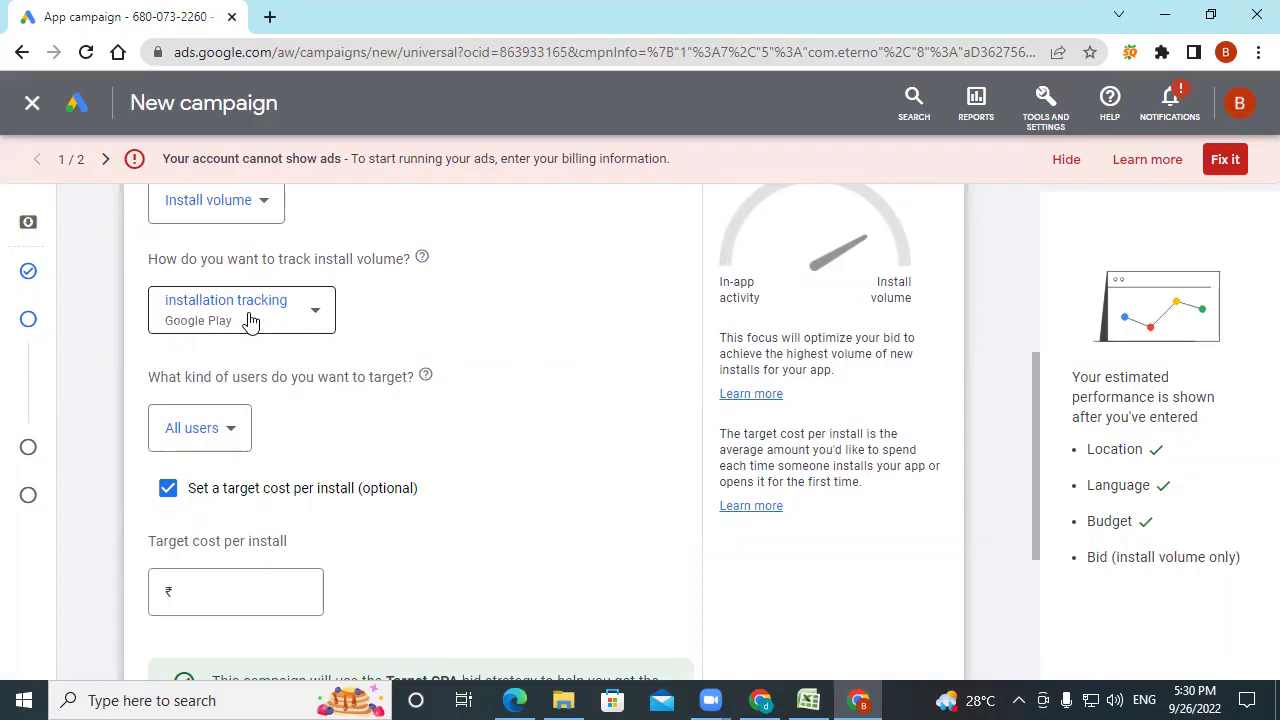
{"action": "left_click", "coordinate": [317, 314]}
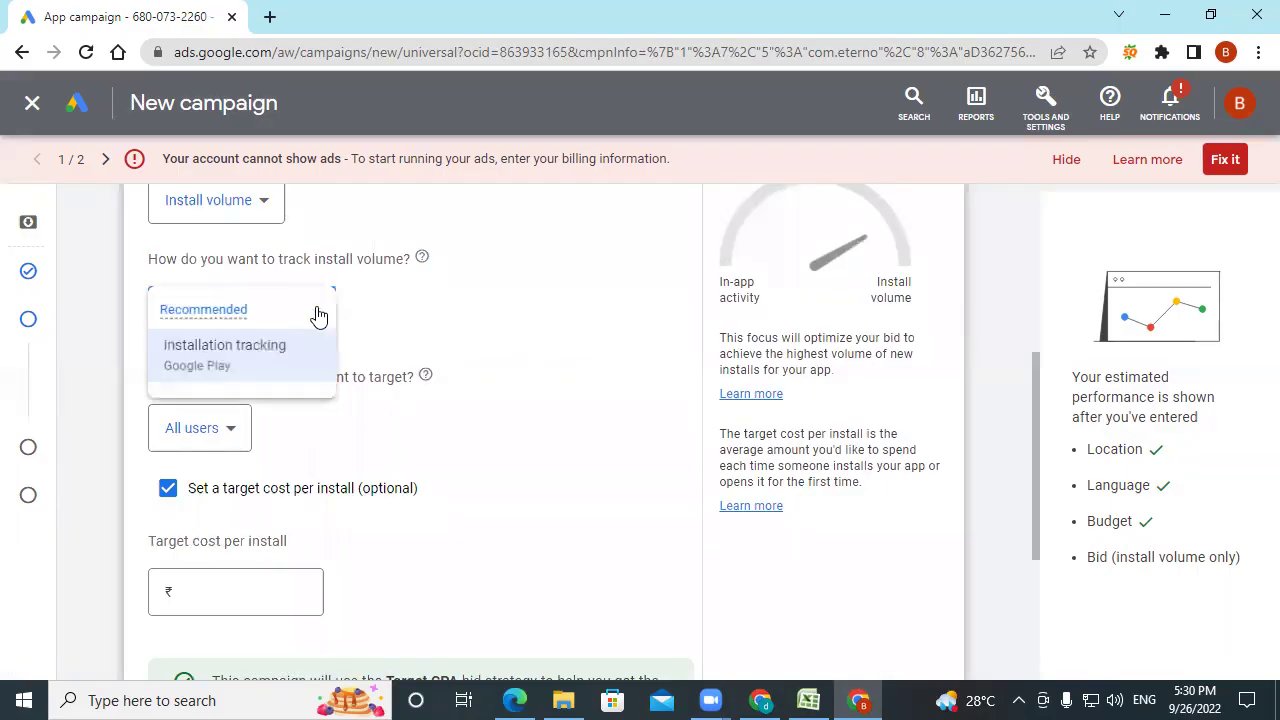
- Return to the campaign settings and check which mobile app the campaign promotes
{"action": "left_click", "coordinate": [524, 290]}
{"action": "scroll", "coordinate": [526, 292], "scroll_direction": "up", "scroll_amount": 4}
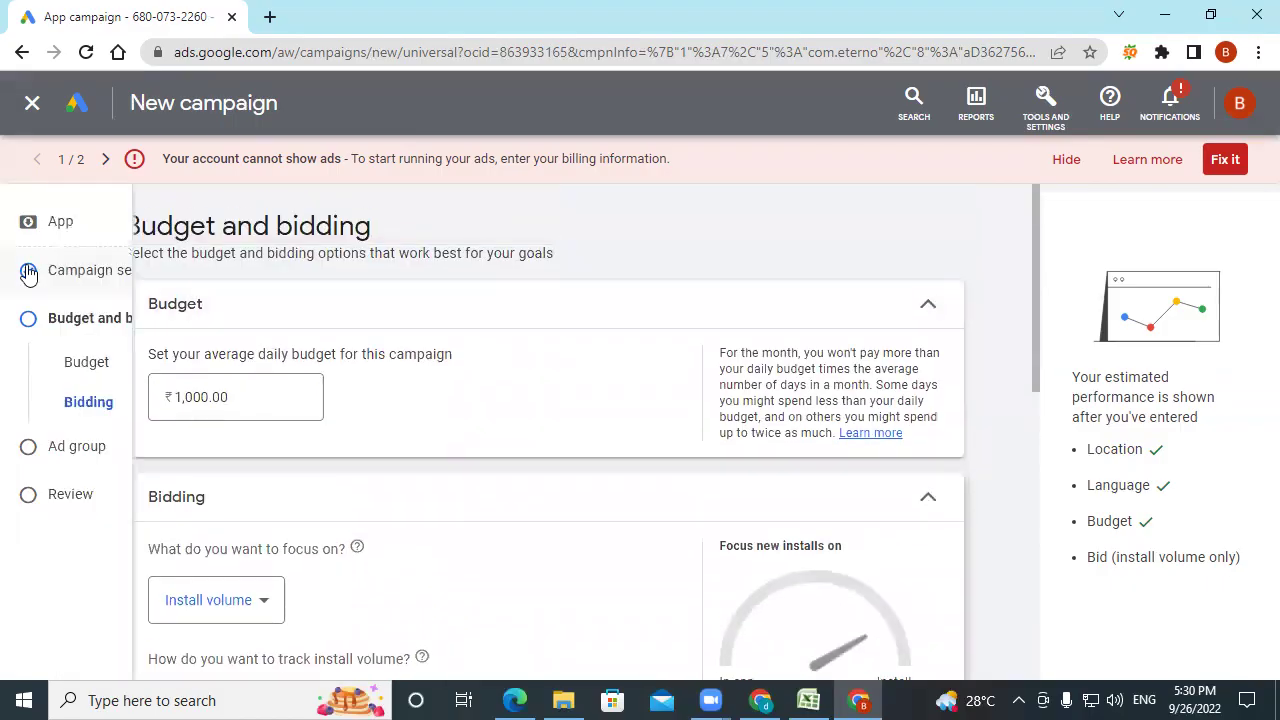
{"action": "left_click", "coordinate": [100, 269]}
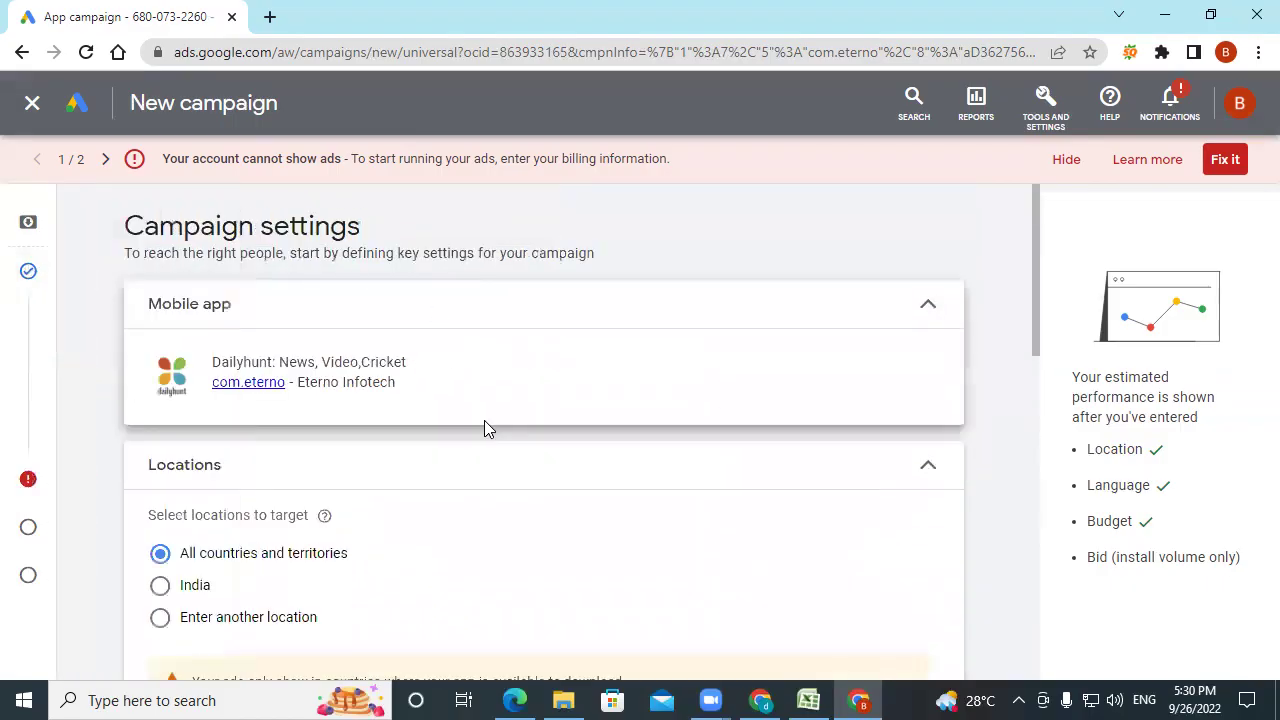
{"action": "left_click", "coordinate": [922, 312]}
{"action": "left_click", "coordinate": [922, 312]}
{"action": "mouse_move", "coordinate": [27, 230]}
{"action": "mouse_move", "coordinate": [54, 283]}
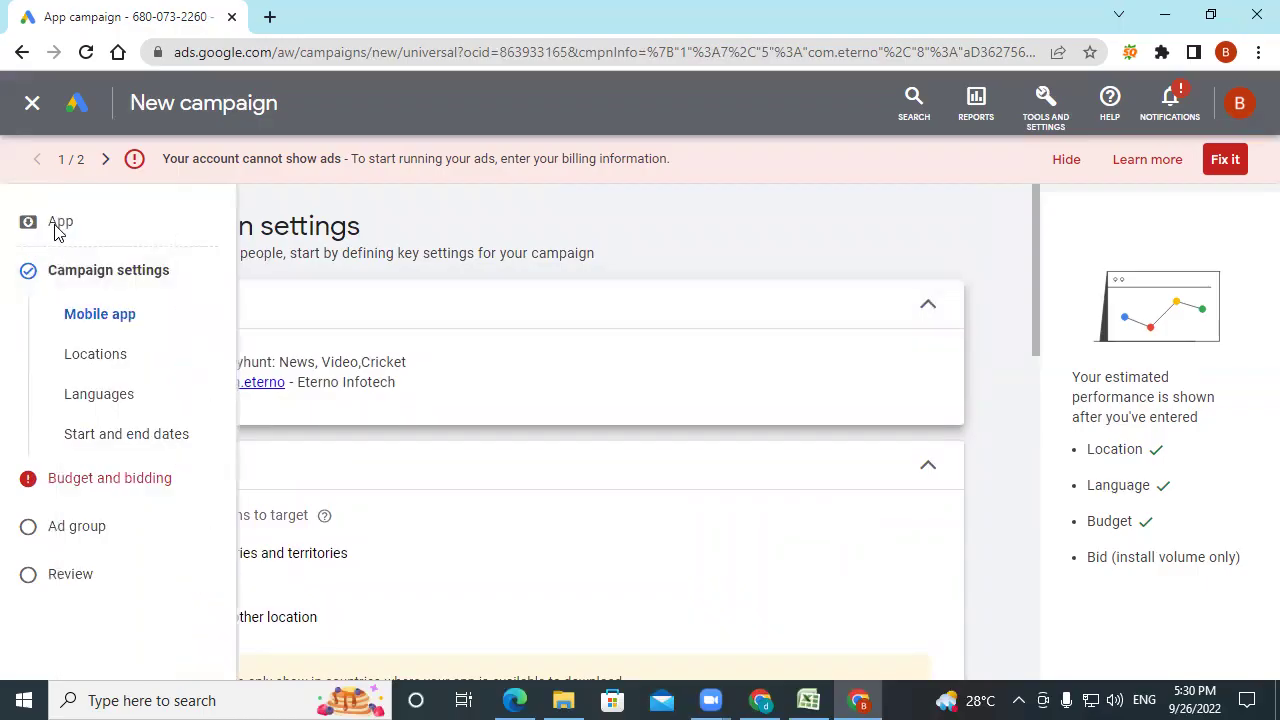
- Go back to the campaign objective selection and discard the Dailyhunt campaign draft
{"action": "left_click", "coordinate": [22, 52]}
{"action": "left_click", "coordinate": [22, 52]}
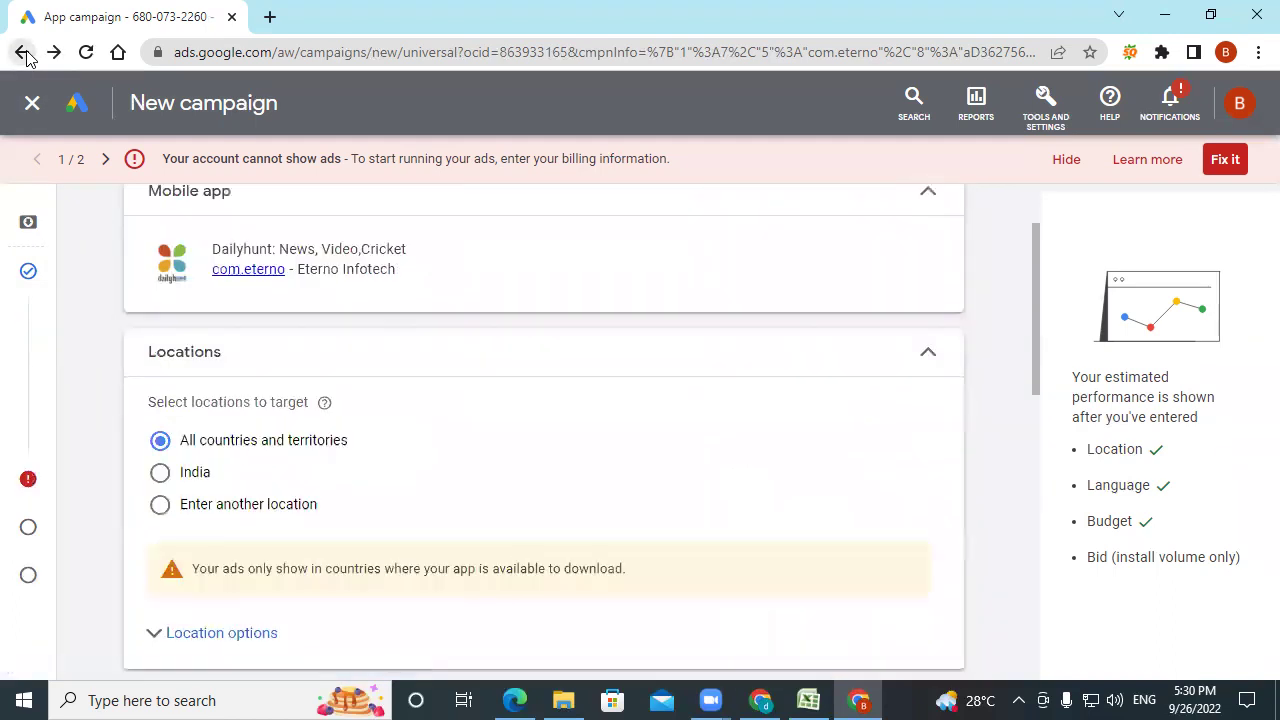
{"action": "left_click", "coordinate": [22, 52]}
{"action": "left_click", "coordinate": [22, 52]}
{"action": "left_click", "coordinate": [22, 52]}
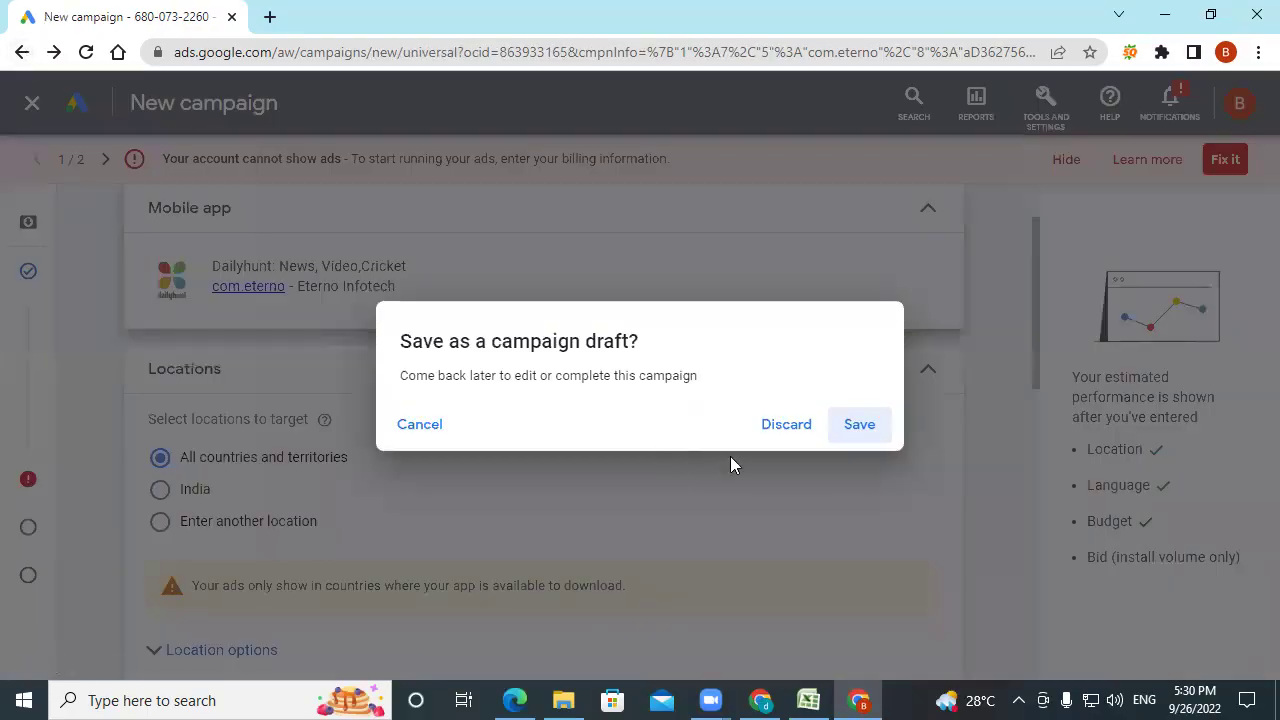
{"action": "left_click", "coordinate": [789, 428]}
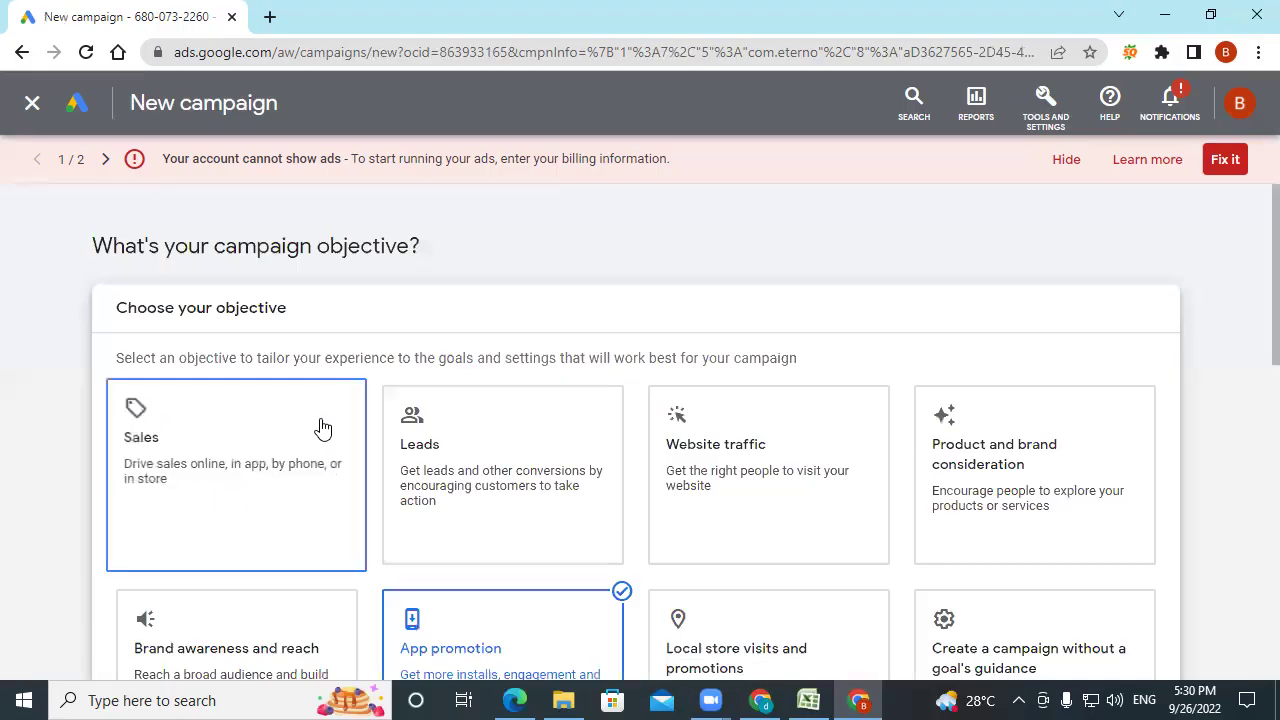
- Keep the App promotion objective, replace Dailyhunt with the Android app True Caller ID Name & Location, and continue to the campaign settings
{"action": "scroll", "coordinate": [493, 557], "scroll_direction": "down", "scroll_amount": 2}
{"action": "left_click", "coordinate": [469, 551]}
{"action": "scroll", "coordinate": [468, 546], "scroll_direction": "down", "scroll_amount": 5}
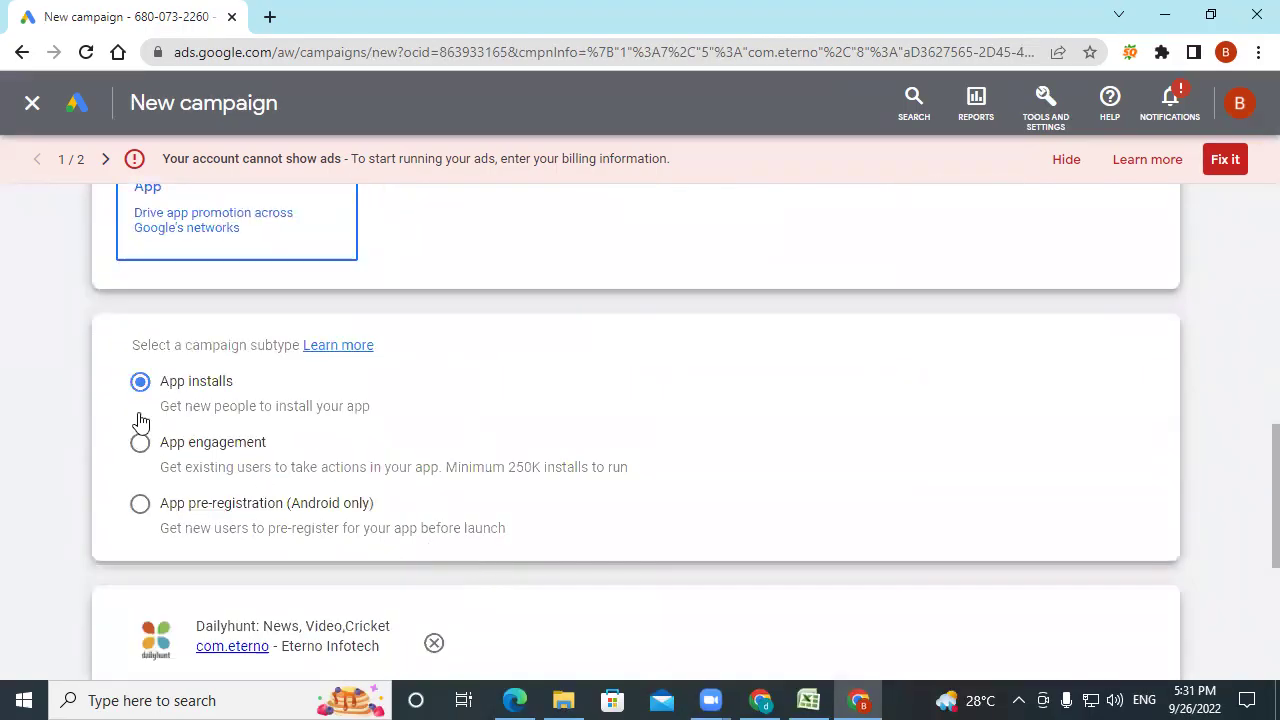
{"action": "scroll", "coordinate": [600, 392], "scroll_direction": "down", "scroll_amount": 2}
{"action": "left_click", "coordinate": [444, 452]}
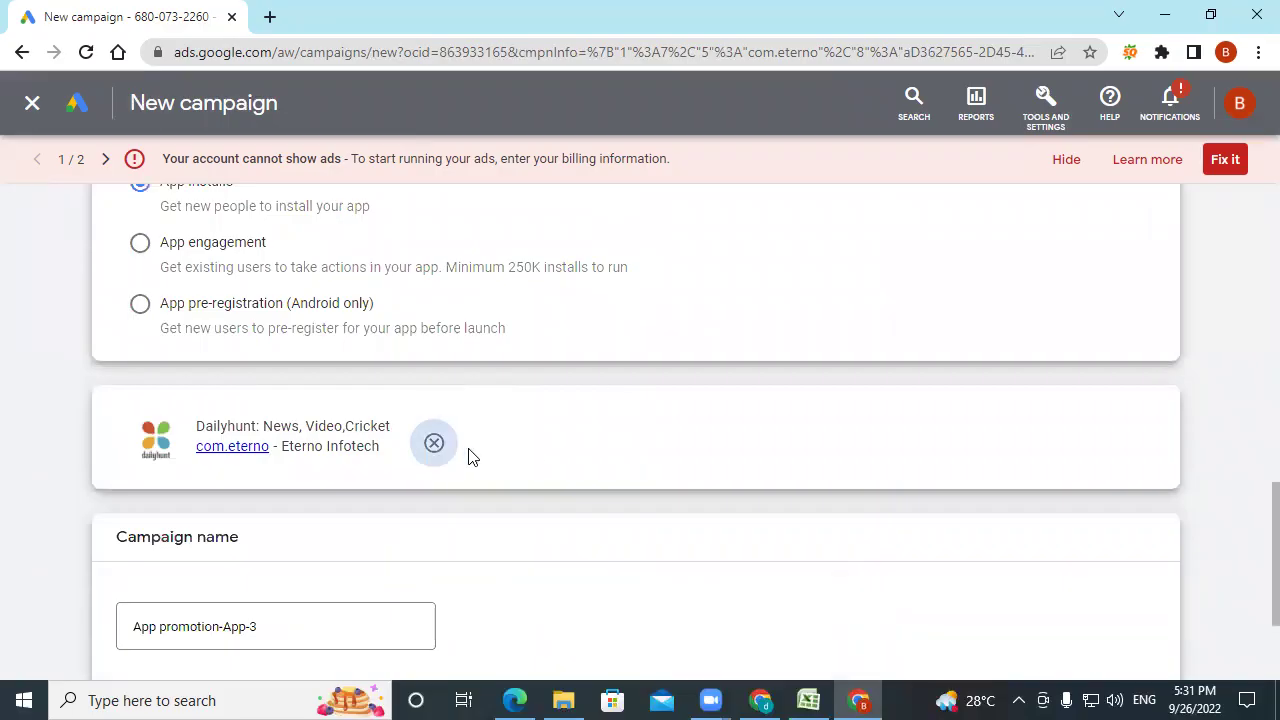
{"action": "left_click", "coordinate": [151, 453]}
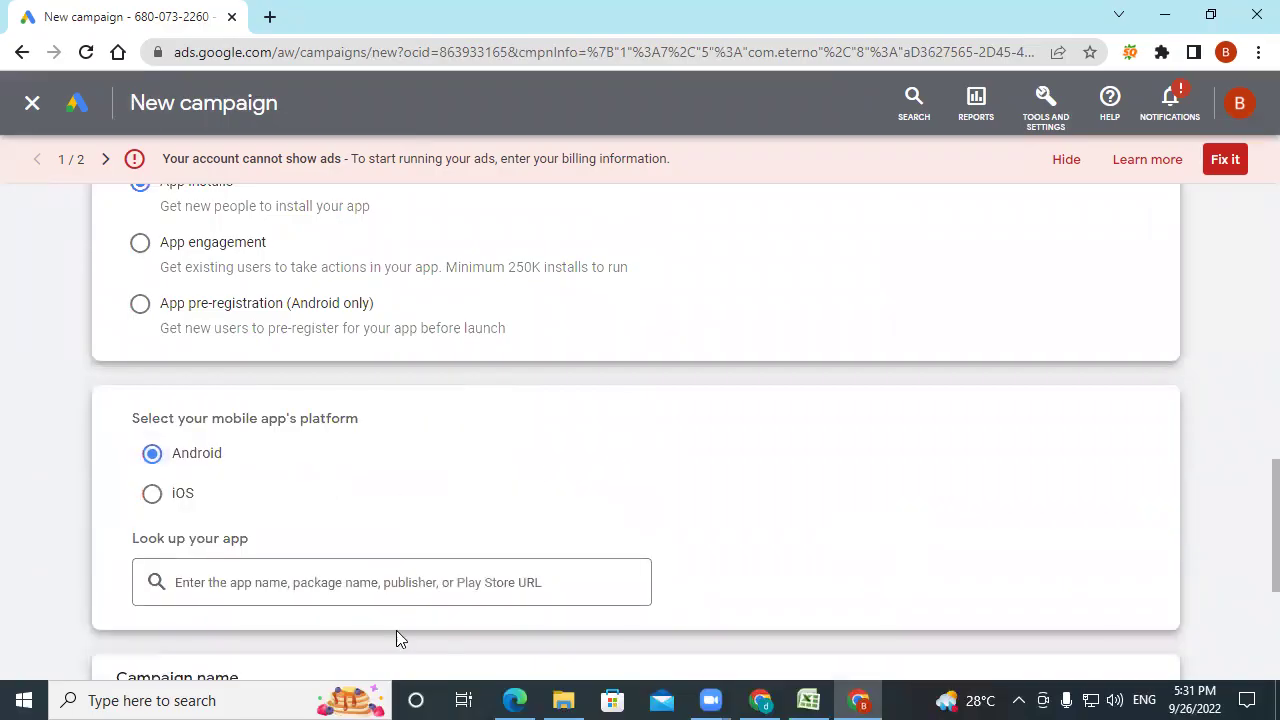
{"action": "left_click", "coordinate": [309, 578]}
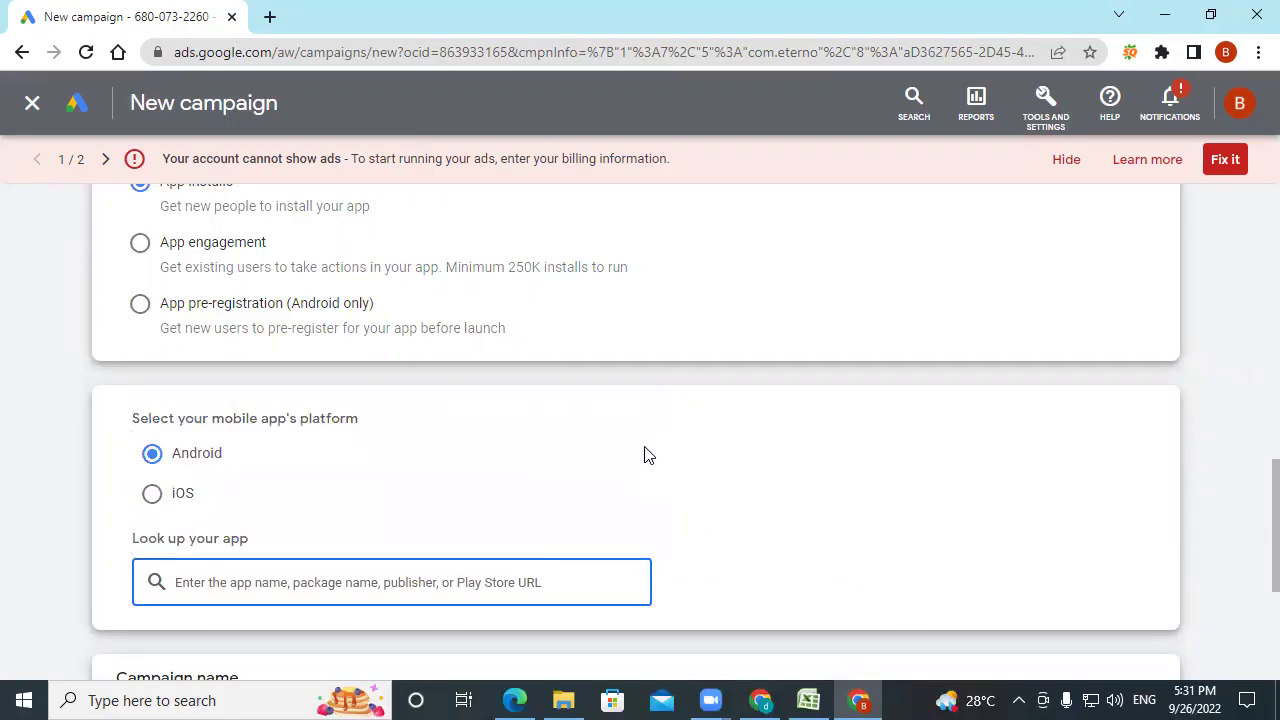
{"action": "scroll", "coordinate": [714, 517], "scroll_direction": "down", "scroll_amount": 1}
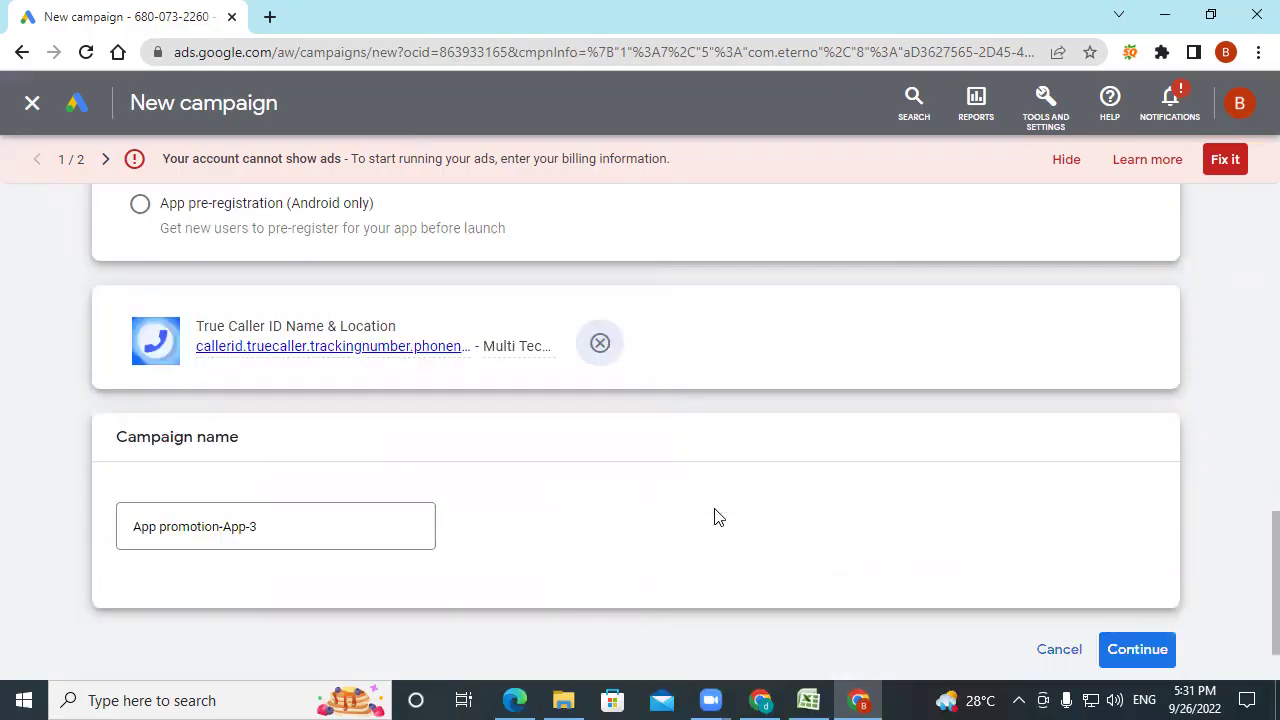
{"action": "left_click", "coordinate": [1155, 650]}
{"action": "left_click", "coordinate": [908, 587]}
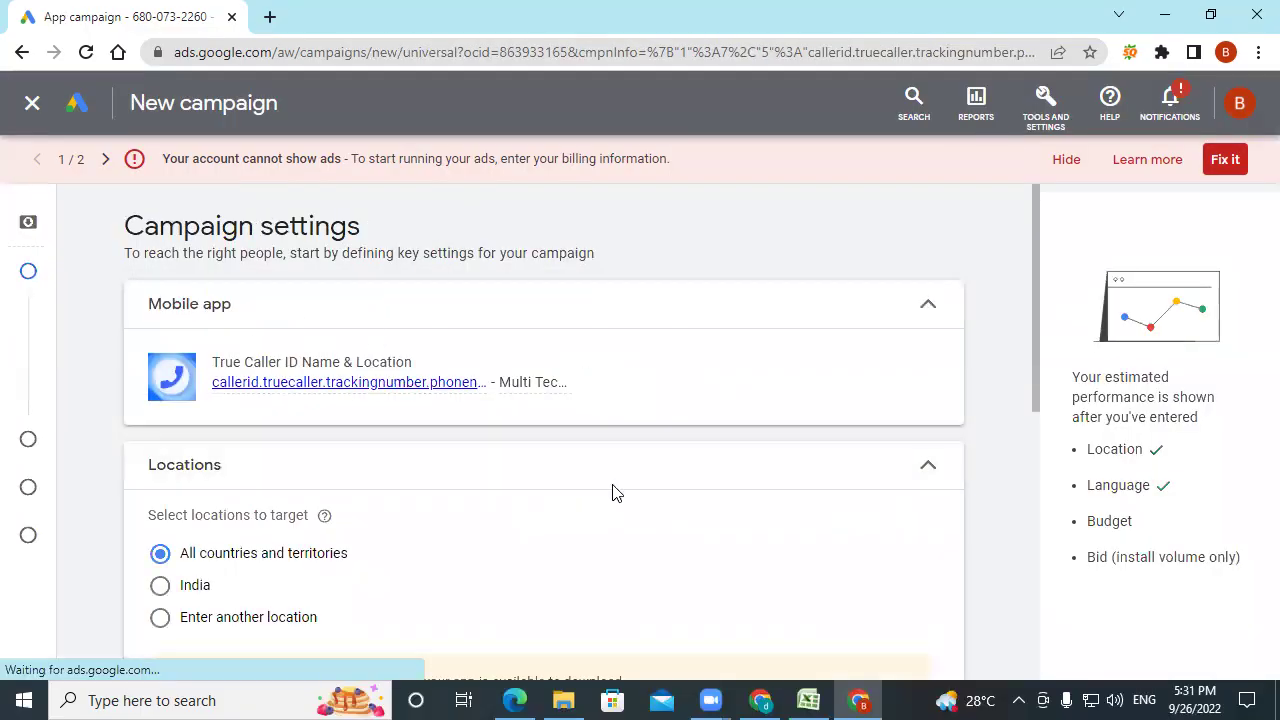
- Set the True Caller campaign to start on Sep 27, 2022 and end on Sep 30, 2022
{"action": "scroll", "coordinate": [337, 420], "scroll_direction": "down", "scroll_amount": 2}
{"action": "scroll", "coordinate": [470, 532], "scroll_direction": "down", "scroll_amount": 3}
{"action": "scroll", "coordinate": [294, 537], "scroll_direction": "down", "scroll_amount": 1}
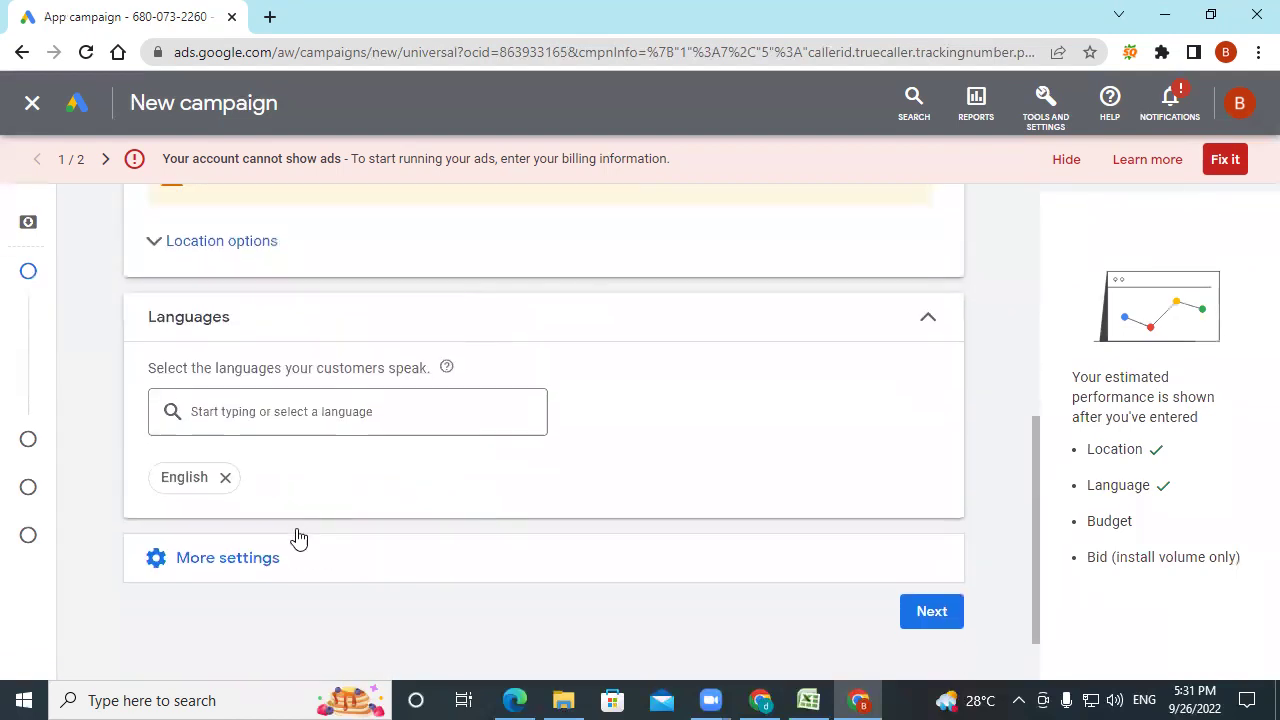
{"action": "left_click", "coordinate": [277, 484]}
{"action": "left_click", "coordinate": [878, 536]}
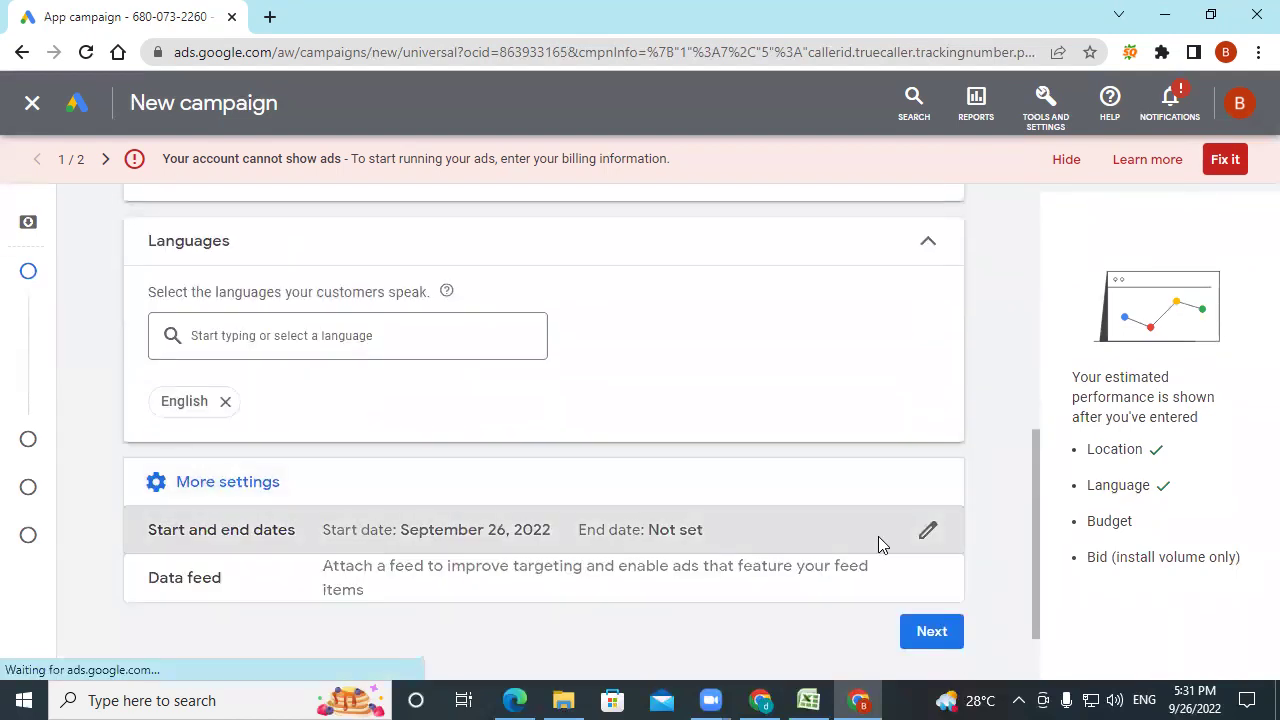
{"action": "scroll", "coordinate": [286, 588], "scroll_direction": "down", "scroll_amount": 2}
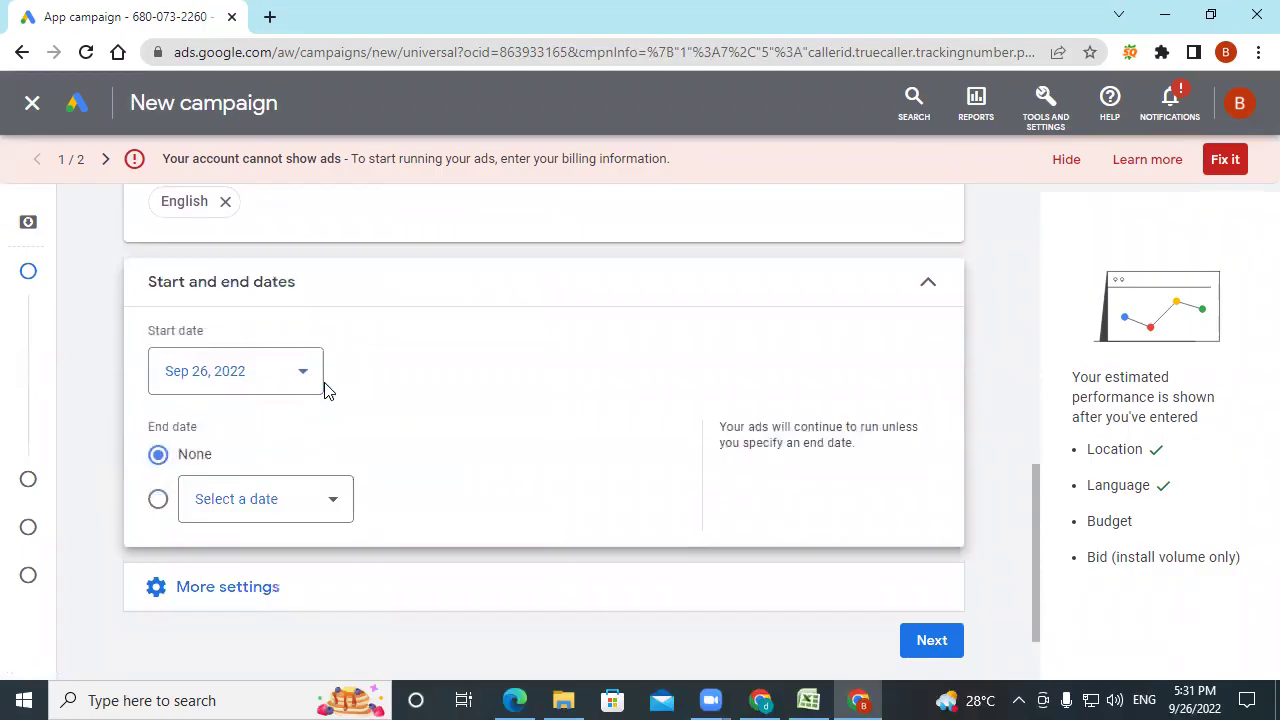
{"action": "left_click", "coordinate": [263, 380]}
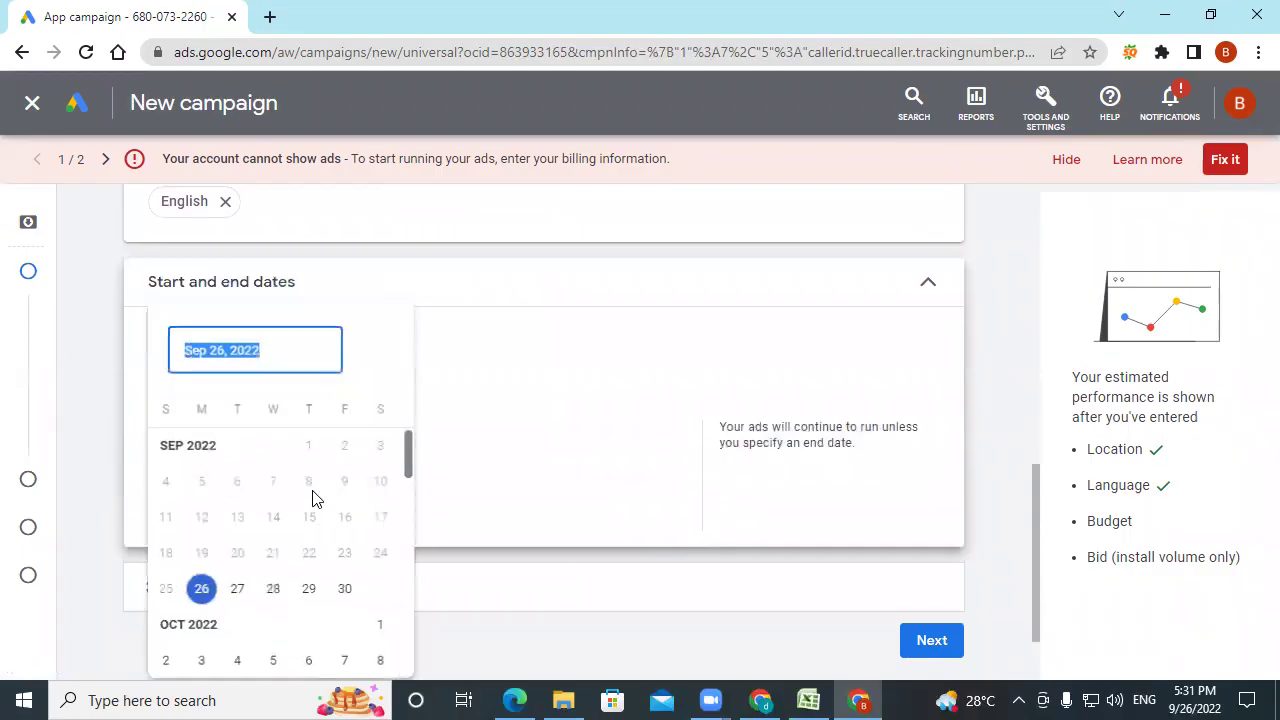
{"action": "left_click", "coordinate": [241, 591]}
{"action": "scroll", "coordinate": [365, 465], "scroll_direction": "down", "scroll_amount": 1}
{"action": "left_click", "coordinate": [318, 405]}
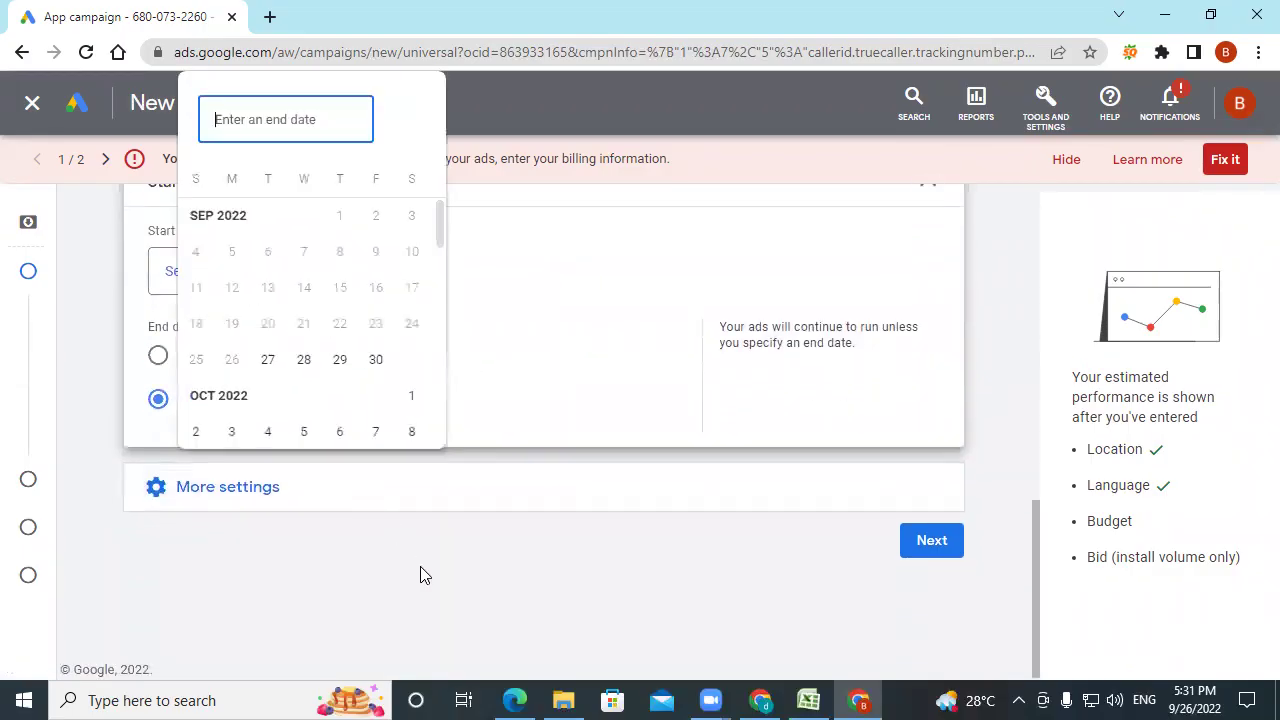
{"action": "left_click", "coordinate": [374, 360]}
- Continue to budget and bidding and set the average daily budget to ₹1000
{"action": "left_click", "coordinate": [943, 548]}
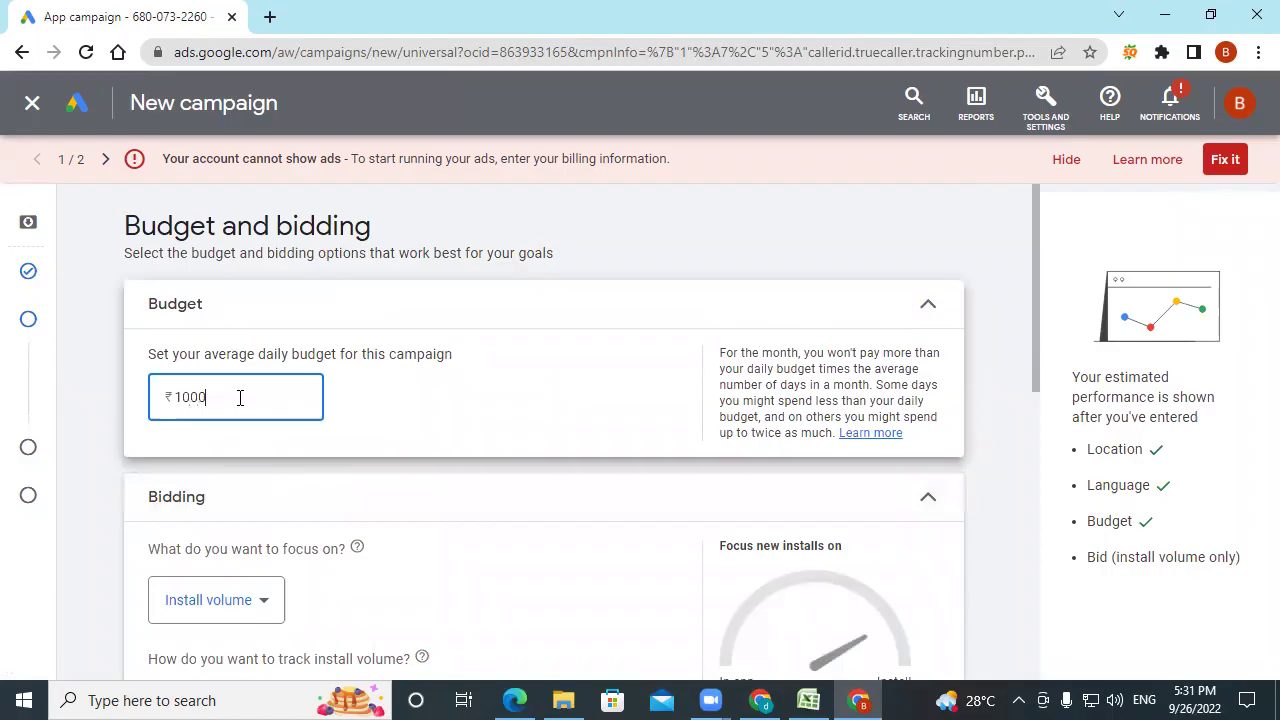
{"action": "left_click", "coordinate": [506, 534]}
- Examine the conversion action used for tracking install volume and the choices for which users to target
{"action": "scroll", "coordinate": [506, 534], "scroll_direction": "down", "scroll_amount": 3}
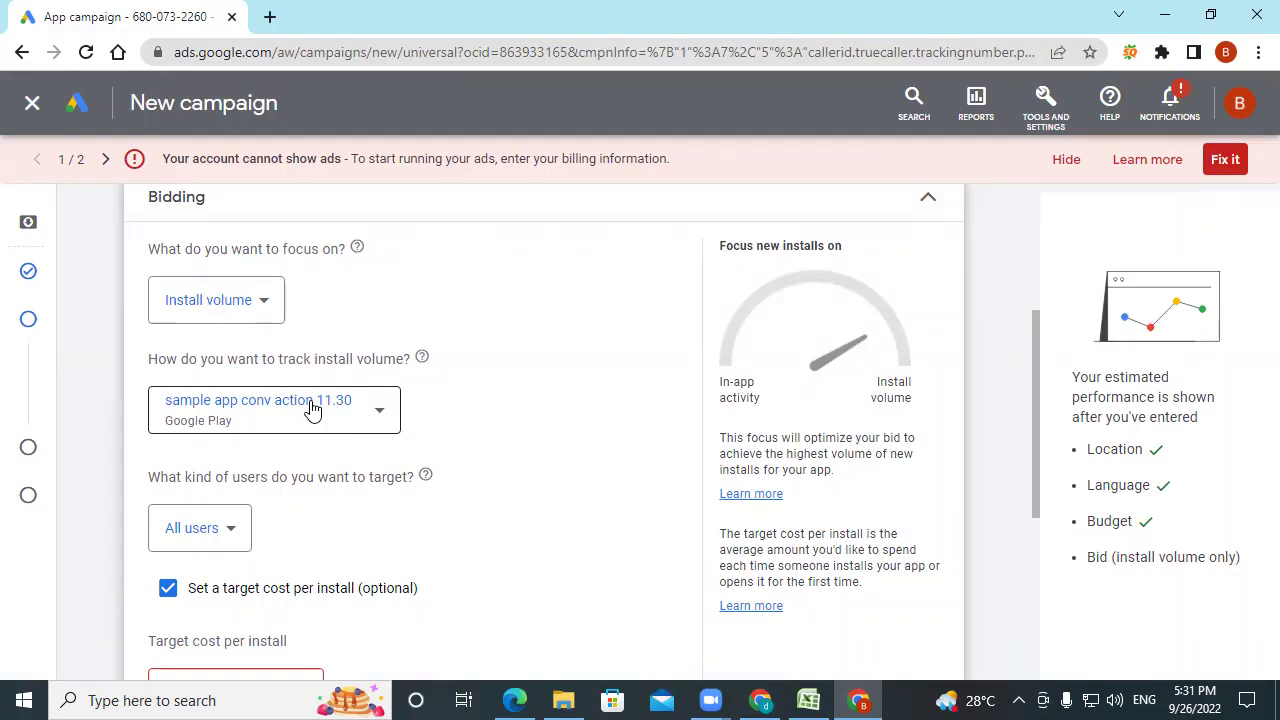
{"action": "scroll", "coordinate": [403, 437], "scroll_direction": "down", "scroll_amount": 2}
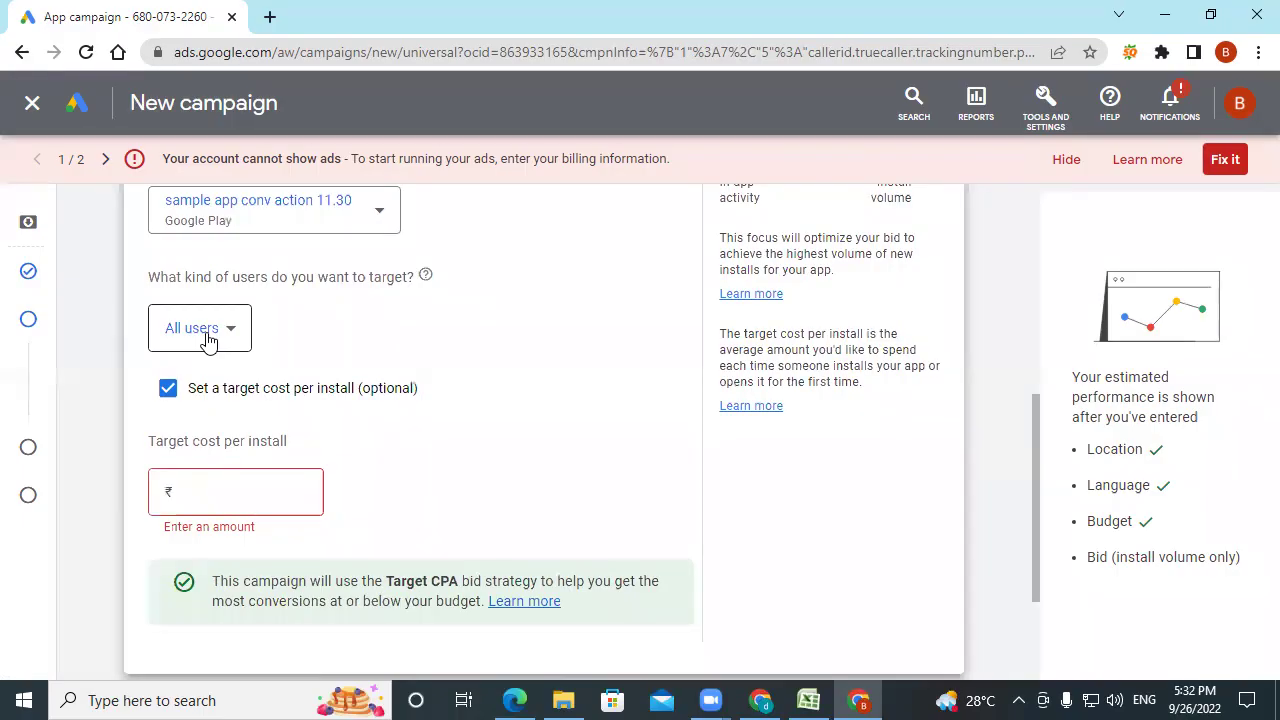
{"action": "left_click", "coordinate": [206, 332]}
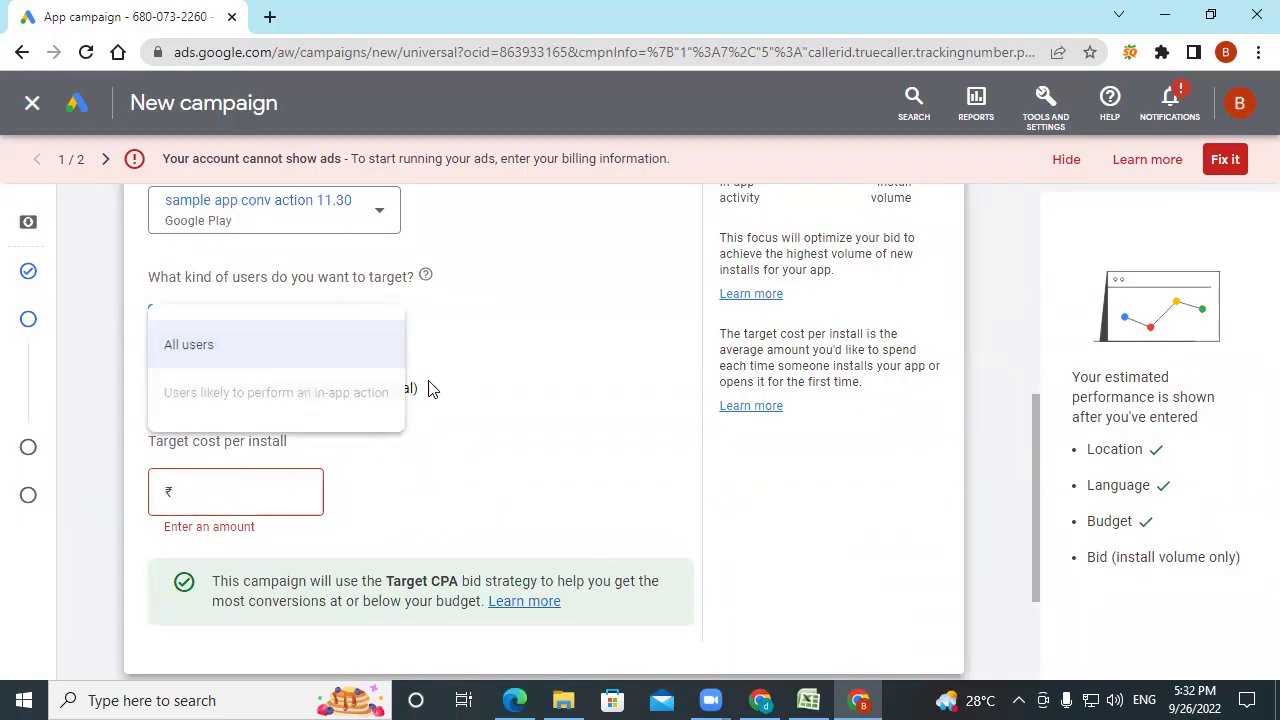
{"action": "left_click", "coordinate": [452, 346]}
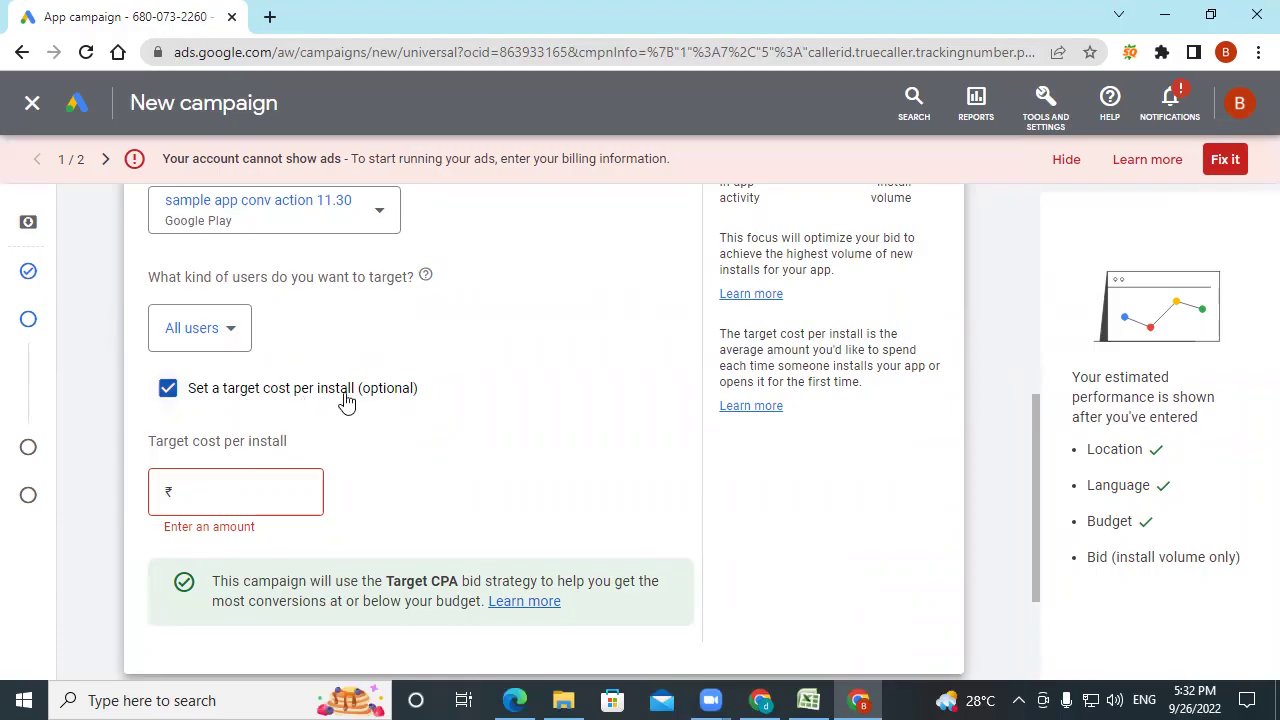
- Set the target cost per install to ₹25
{"action": "scroll", "coordinate": [346, 401], "scroll_direction": "down", "scroll_amount": 1}
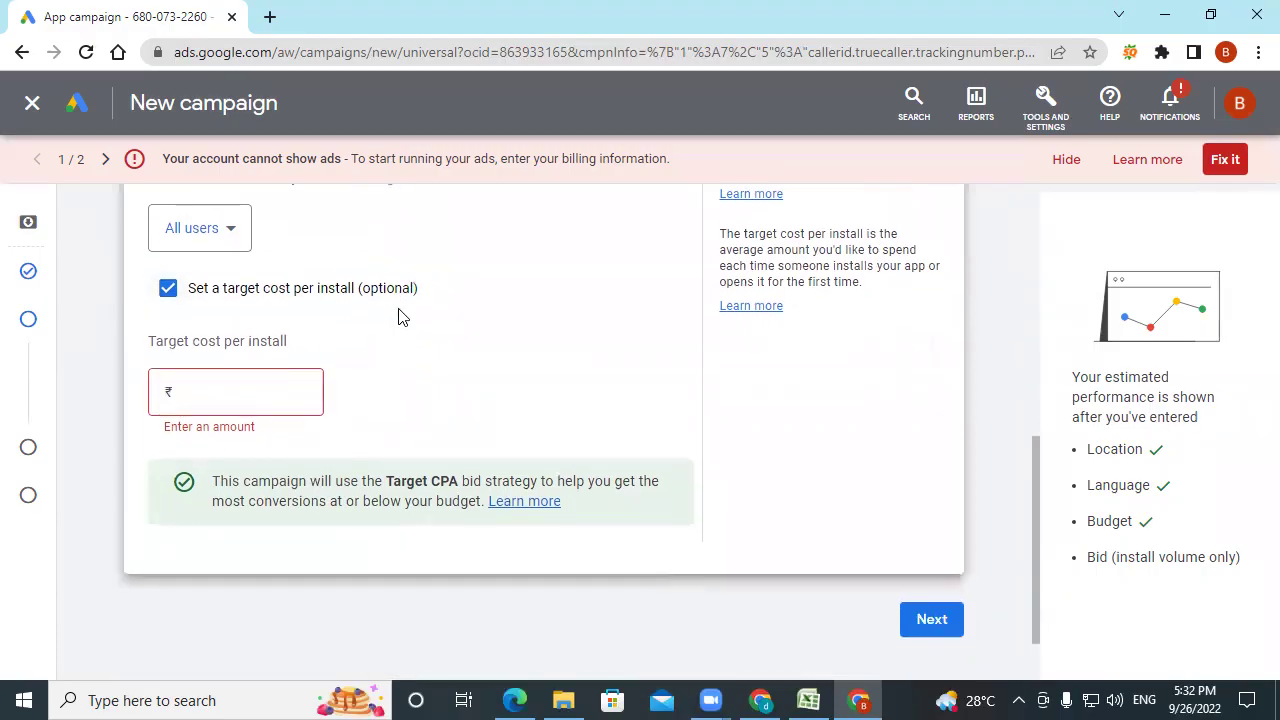
{"action": "scroll", "coordinate": [398, 317], "scroll_direction": "down", "scroll_amount": 1}
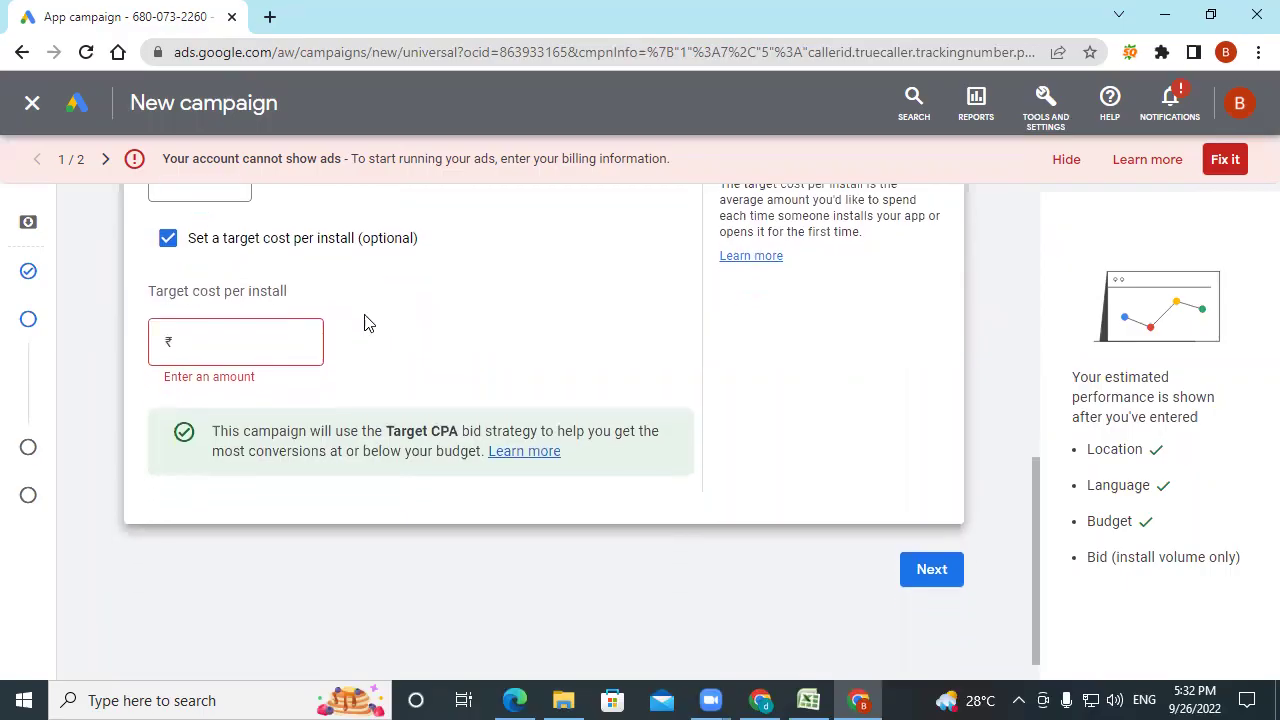
{"action": "left_click", "coordinate": [264, 308]}
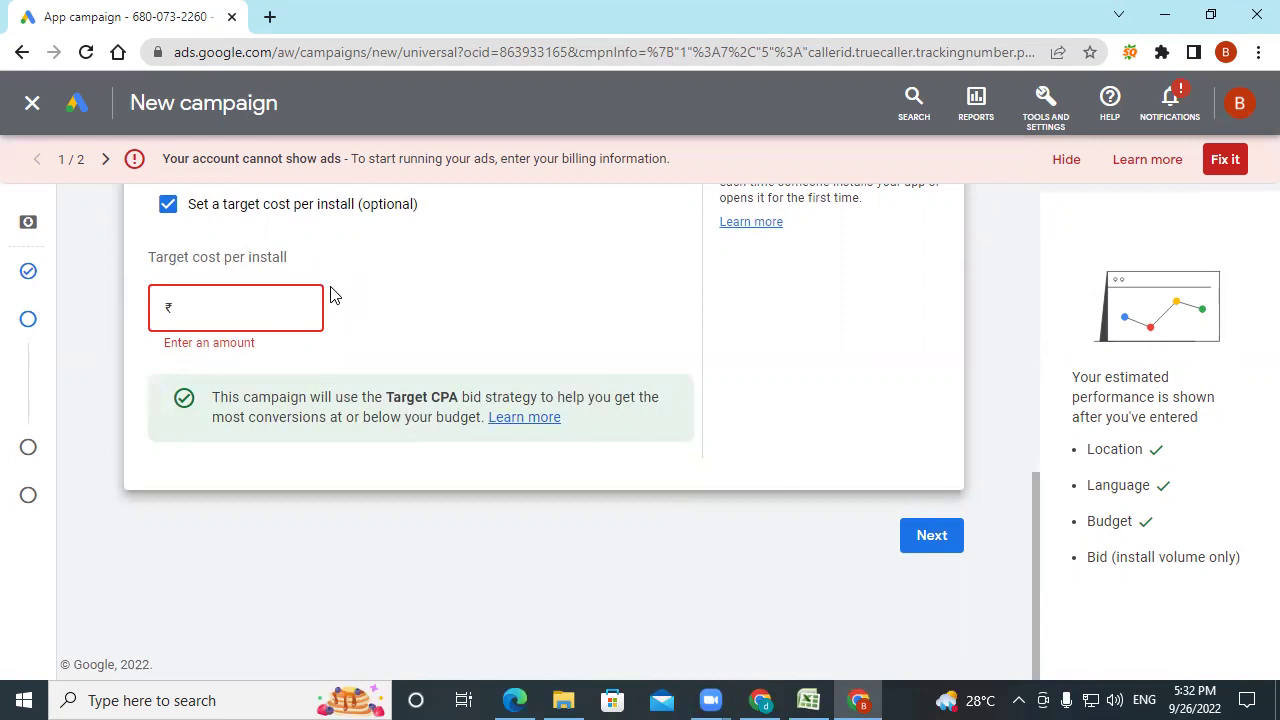
{"action": "type", "text": "2"}
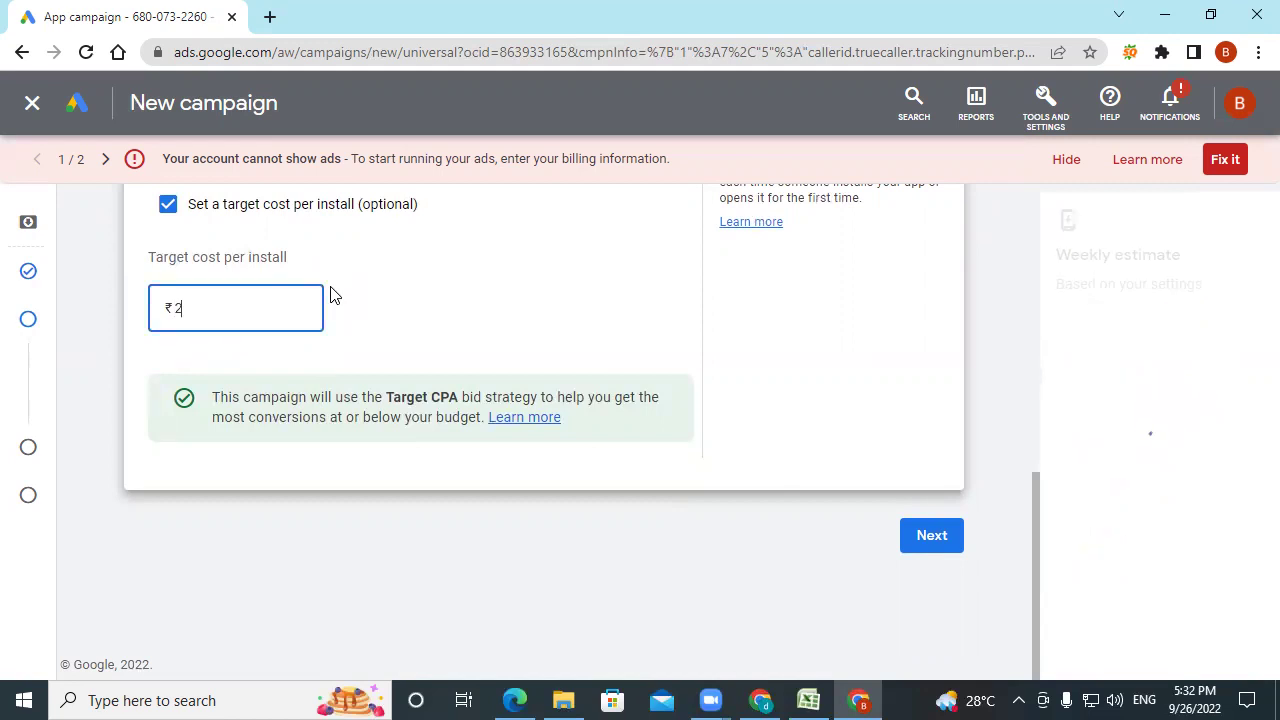
{"action": "type", "text": "5"}
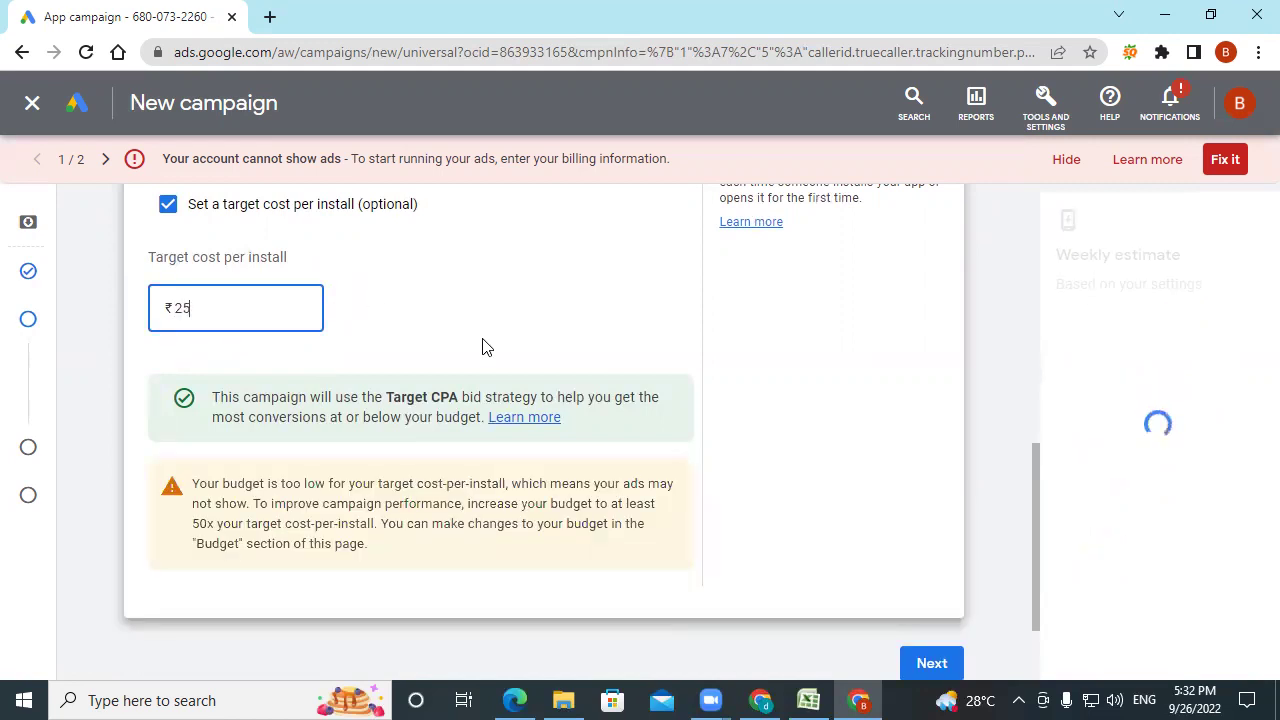
{"action": "type", "text": ".00"}
- Set the target cost per install to ₹10
{"action": "double_click", "coordinate": [179, 305]}
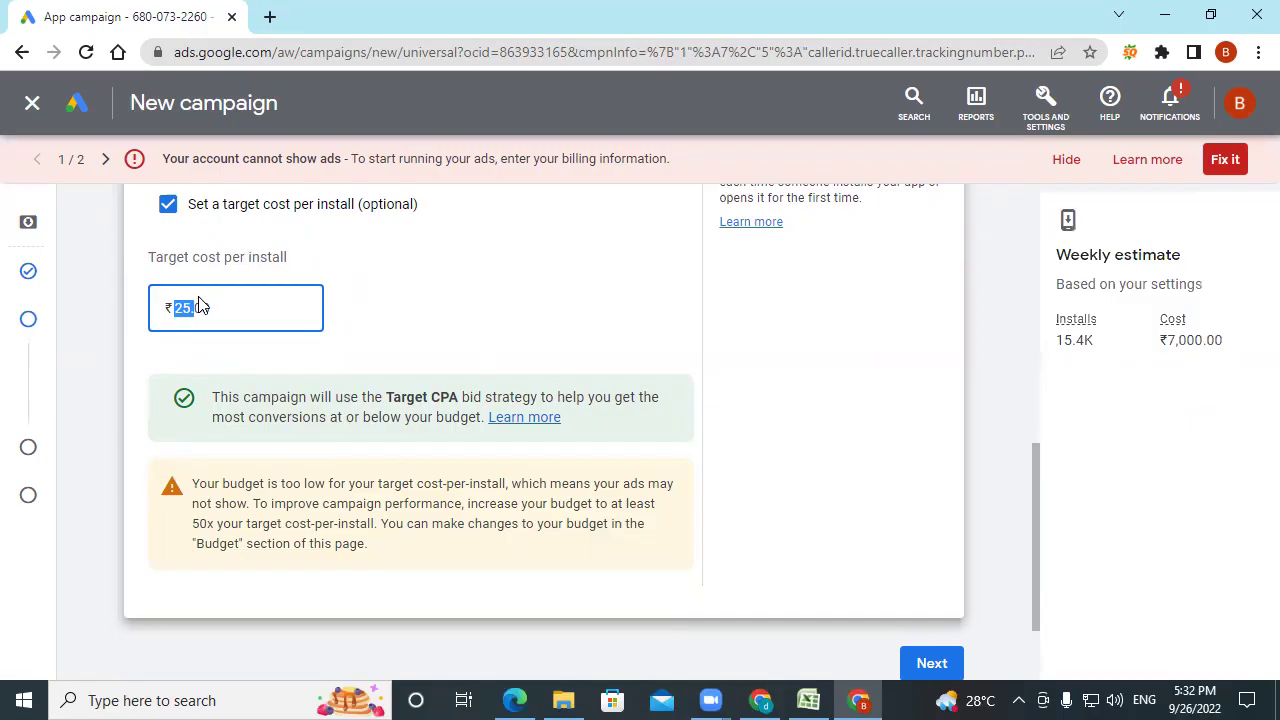
{"action": "type", "text": "1000"}
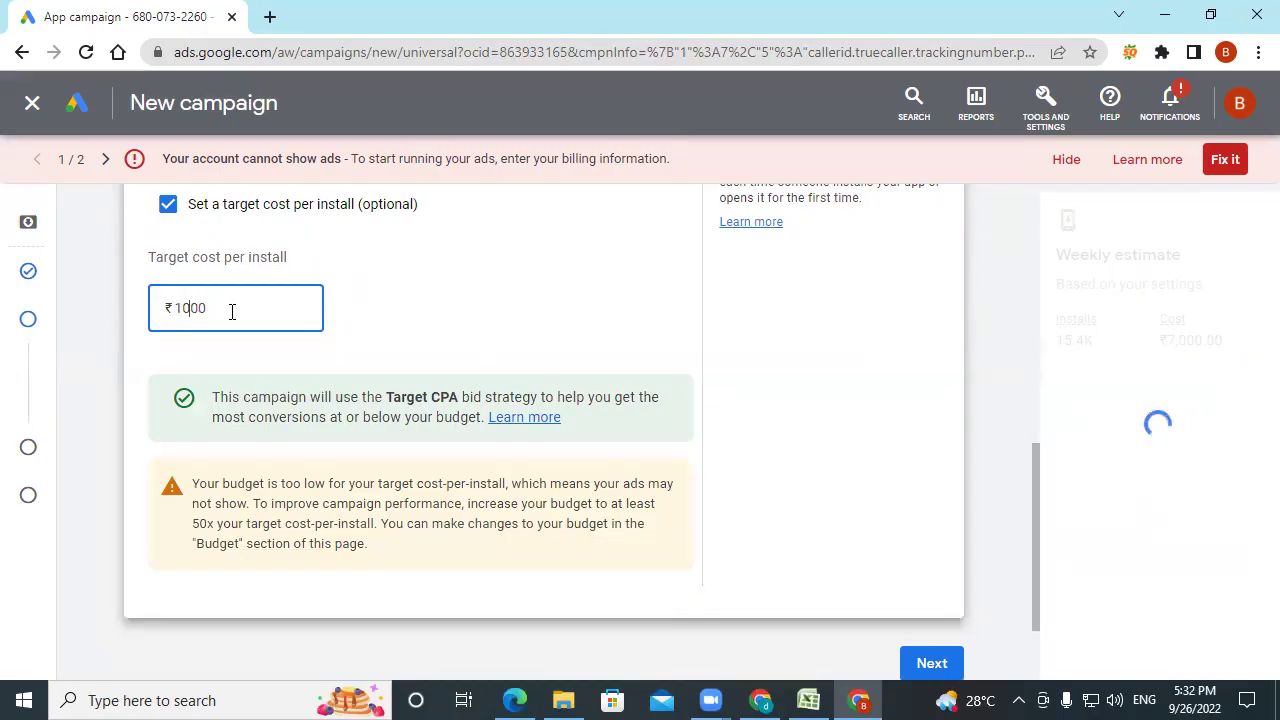
{"action": "key", "text": "BackSpace"}
{"action": "key", "text": "BackSpace"}
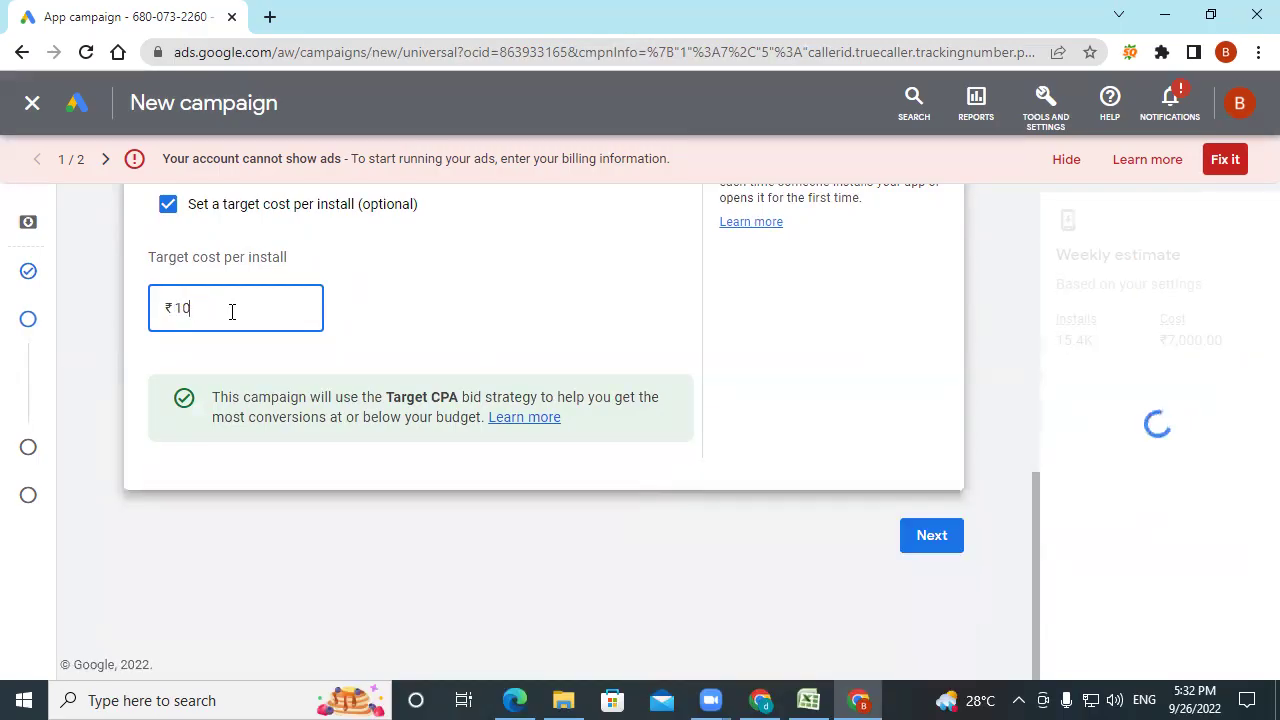
{"action": "left_click", "coordinate": [408, 337]}
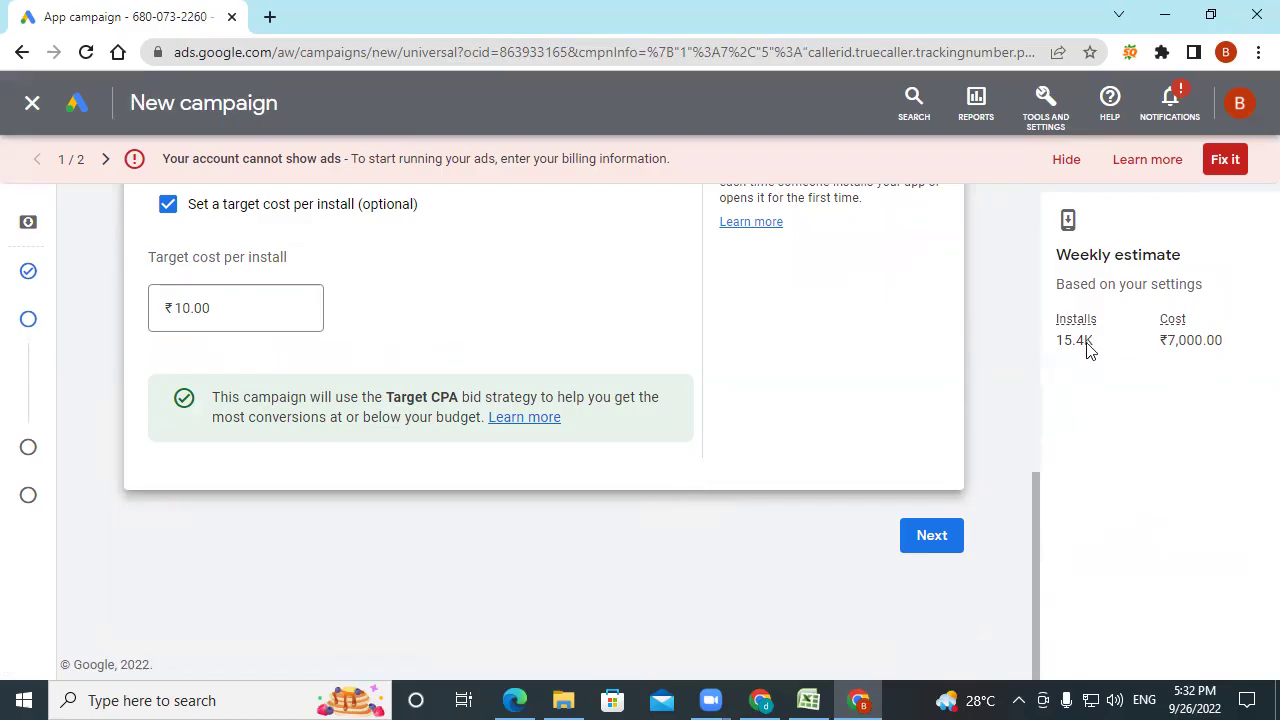
- Accept the budget and bidding settings and continue to the ad group setup
{"action": "scroll", "coordinate": [590, 370], "scroll_direction": "up", "scroll_amount": 1}
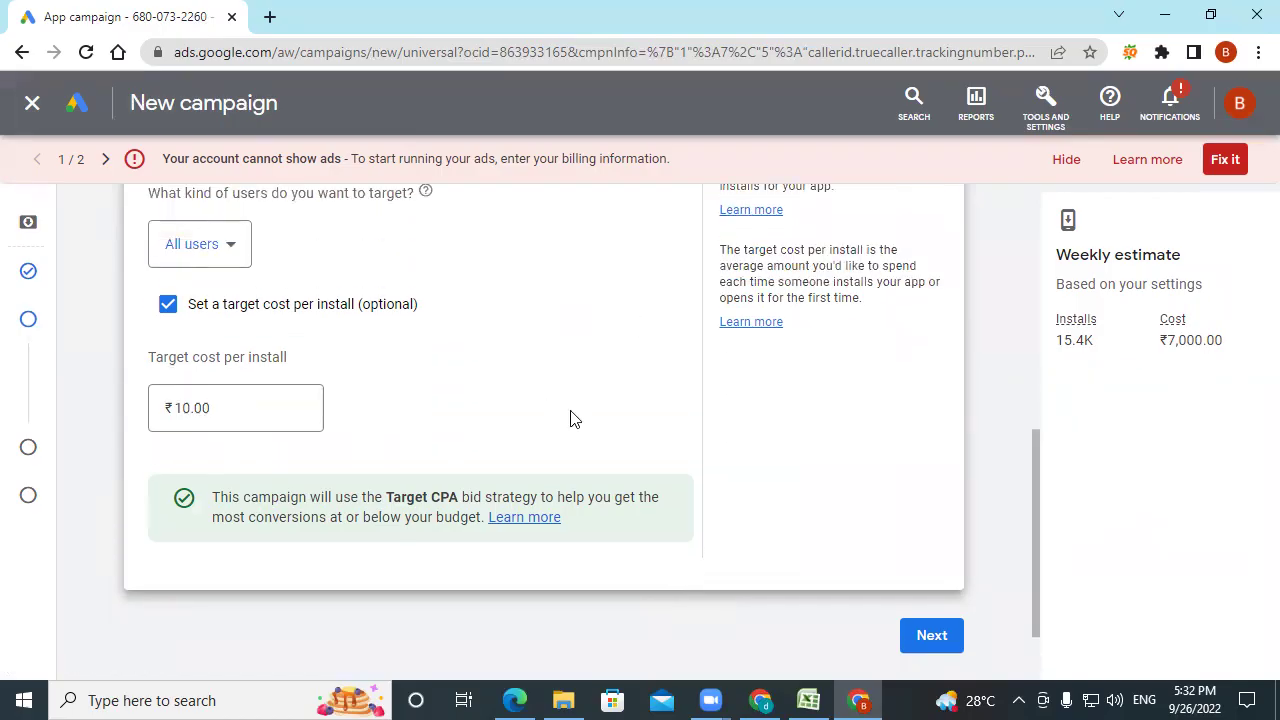
{"action": "scroll", "coordinate": [570, 418], "scroll_direction": "down", "scroll_amount": 2}
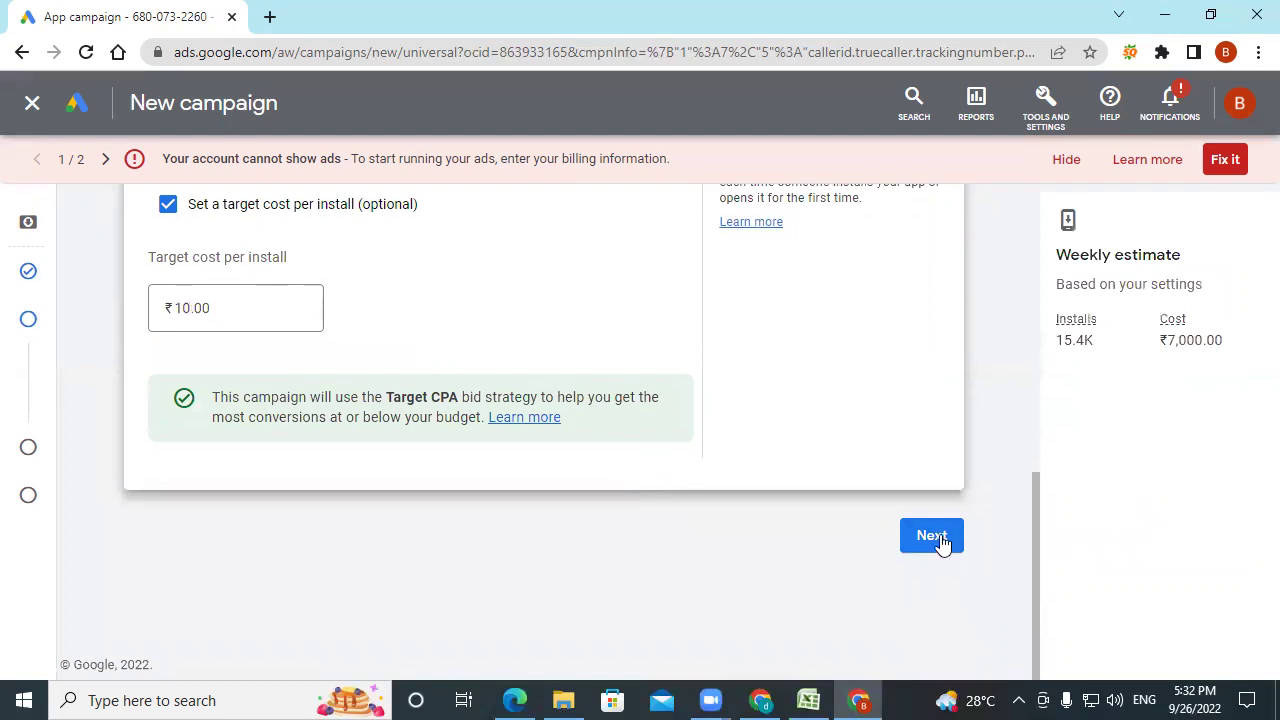
{"action": "mouse_move", "coordinate": [20, 428]}
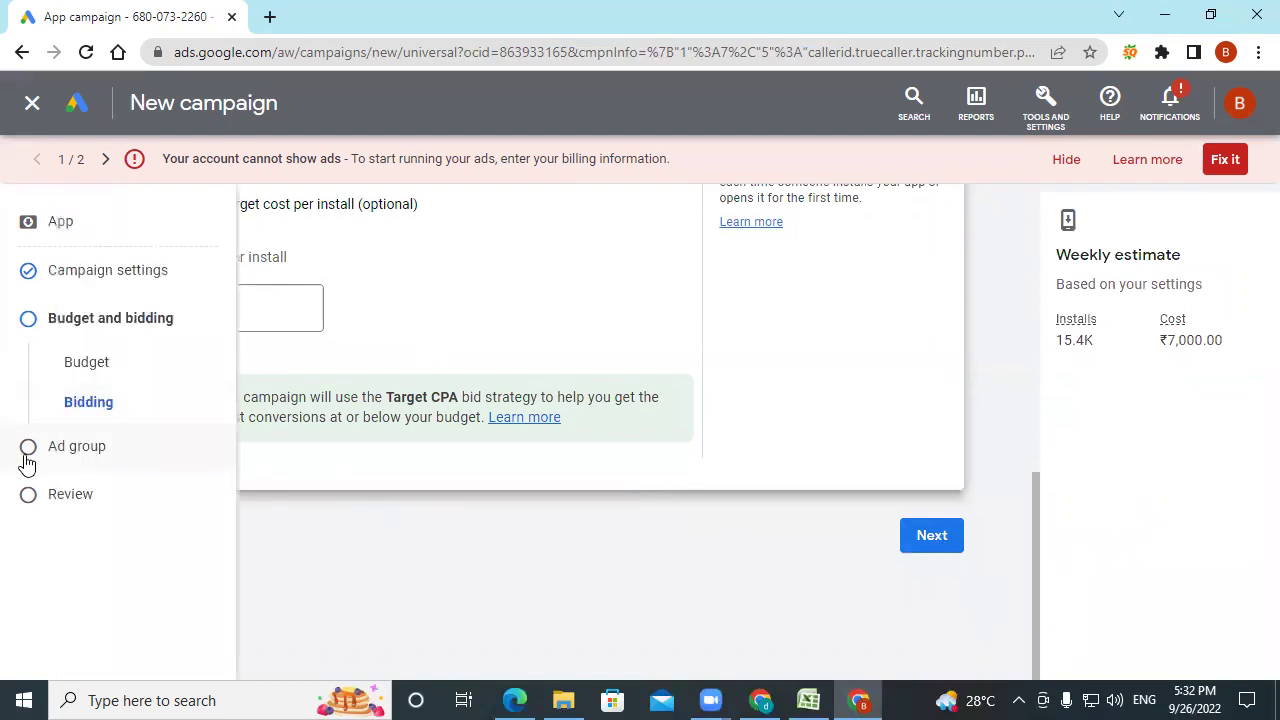
{"action": "left_click", "coordinate": [931, 535]}
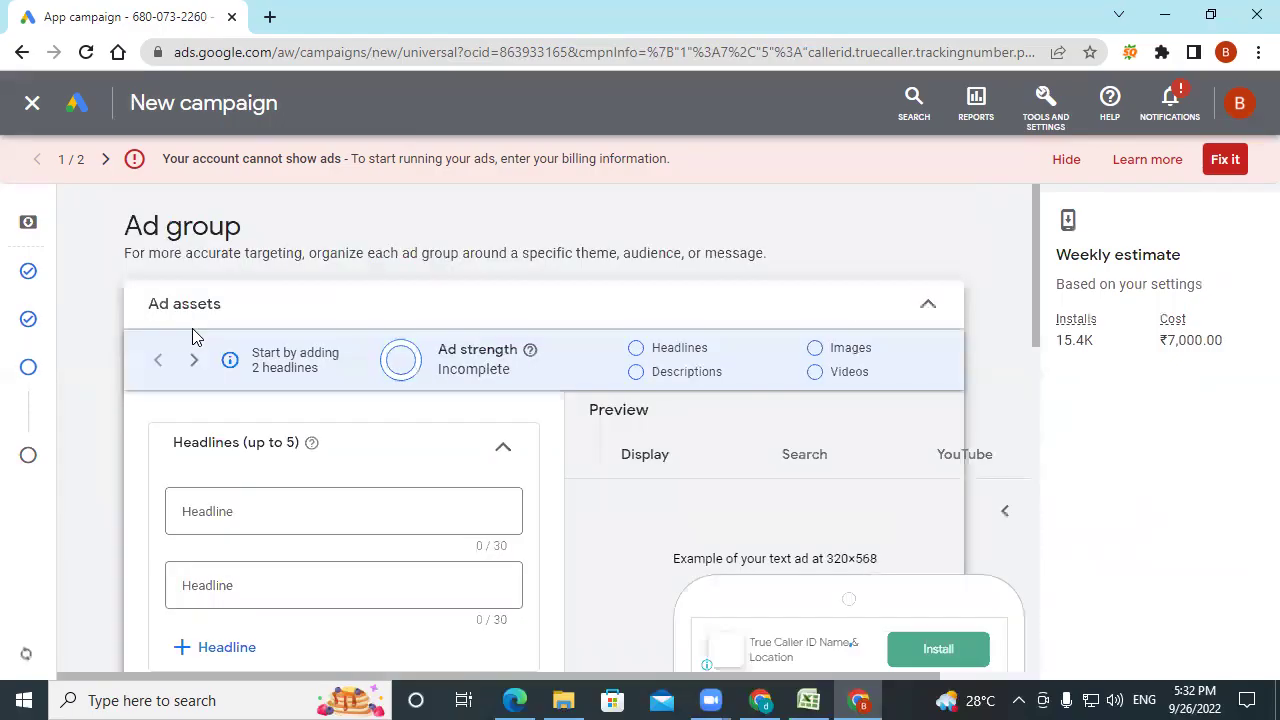
- Examine the ad group's asset sections for headlines, descriptions, images, videos and HTML5, along with the ad preview
{"action": "scroll", "coordinate": [340, 500], "scroll_direction": "down", "scroll_amount": 2}
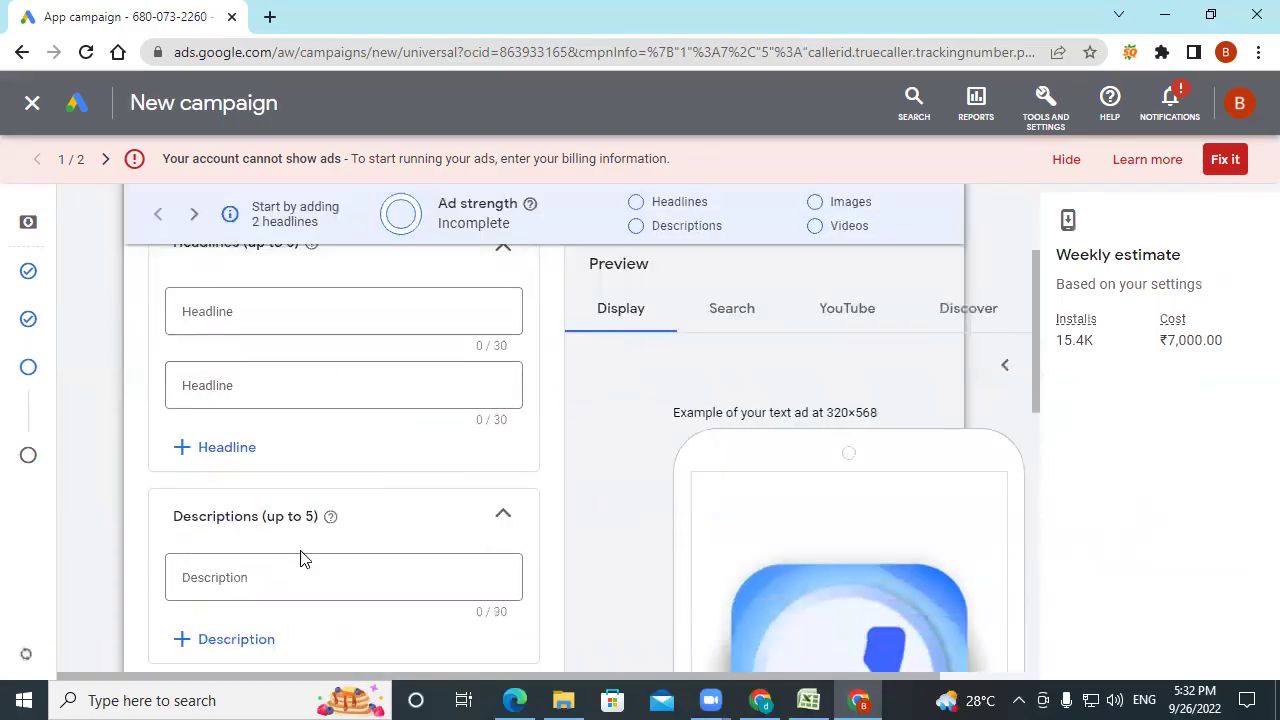
{"action": "scroll", "coordinate": [660, 545], "scroll_direction": "down", "scroll_amount": 3}
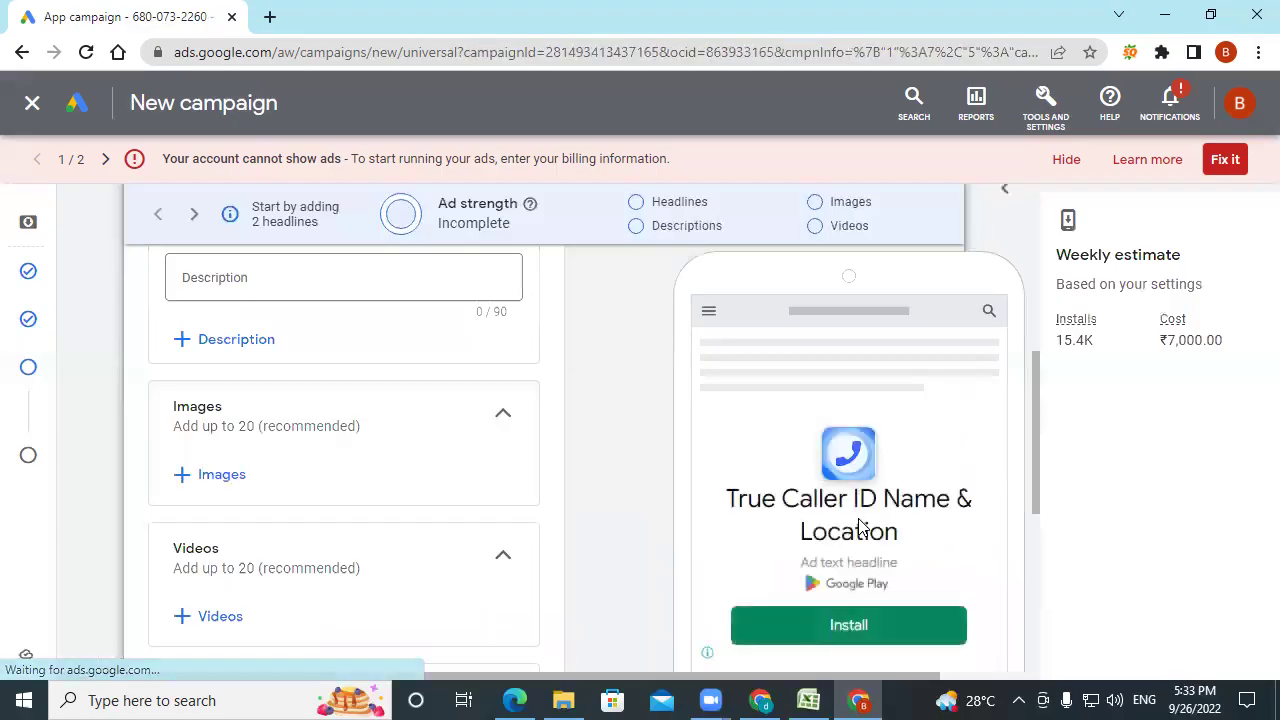
{"action": "scroll", "coordinate": [862, 535], "scroll_direction": "down", "scroll_amount": 2}
{"action": "scroll", "coordinate": [863, 535], "scroll_direction": "down", "scroll_amount": 1}
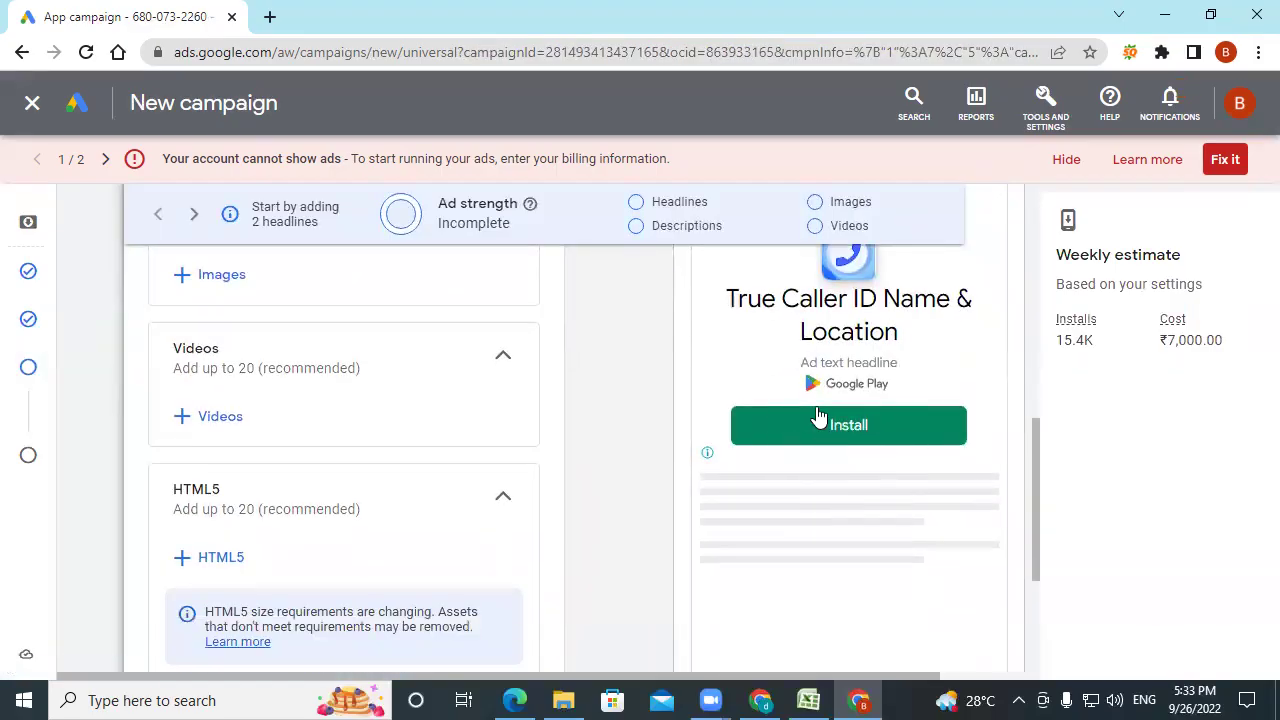
{"action": "scroll", "coordinate": [340, 400], "scroll_direction": "up", "scroll_amount": 1}
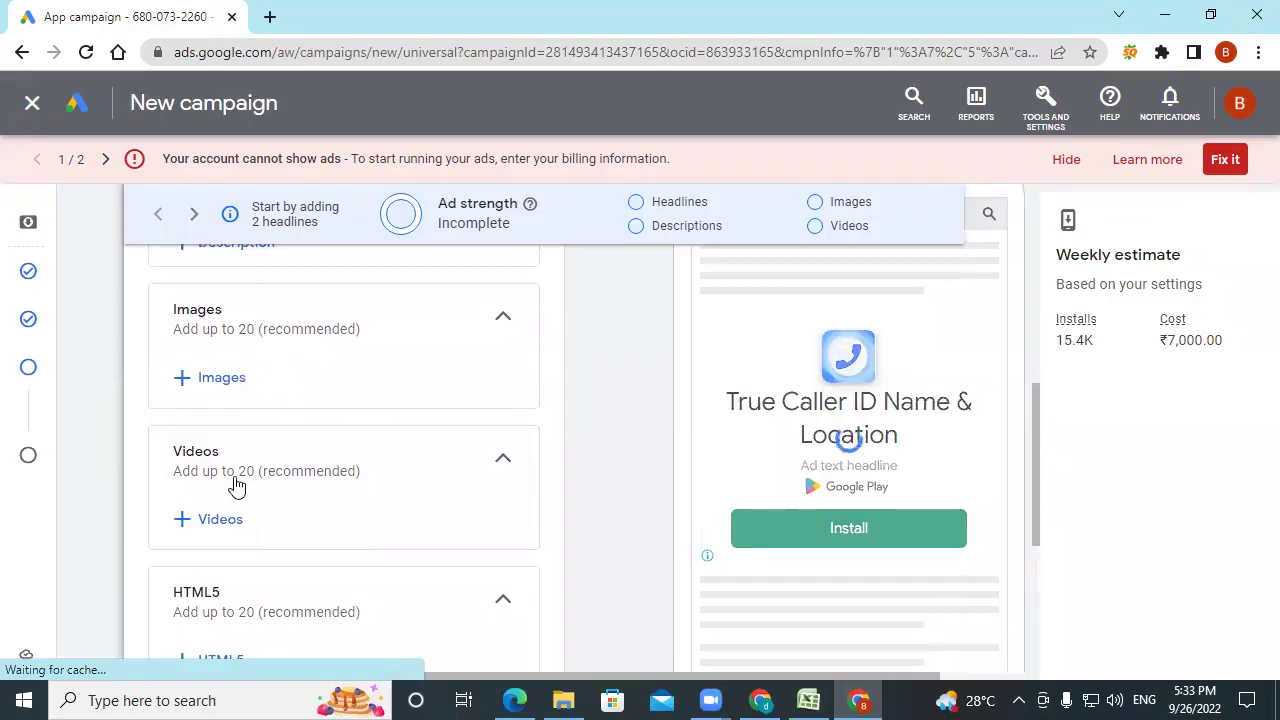
{"action": "scroll", "coordinate": [240, 490], "scroll_direction": "up", "scroll_amount": 2}
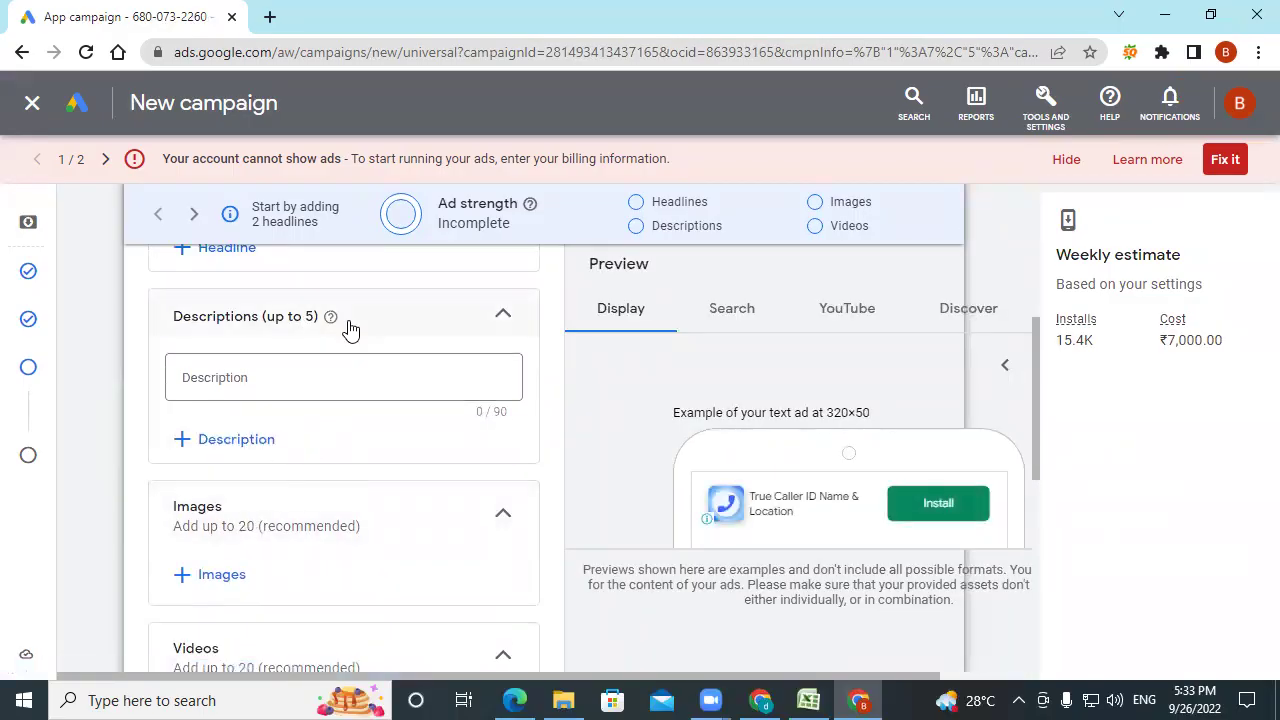
{"action": "scroll", "coordinate": [345, 435], "scroll_direction": "down", "scroll_amount": 4}
{"action": "scroll", "coordinate": [345, 435], "scroll_direction": "down", "scroll_amount": 2}
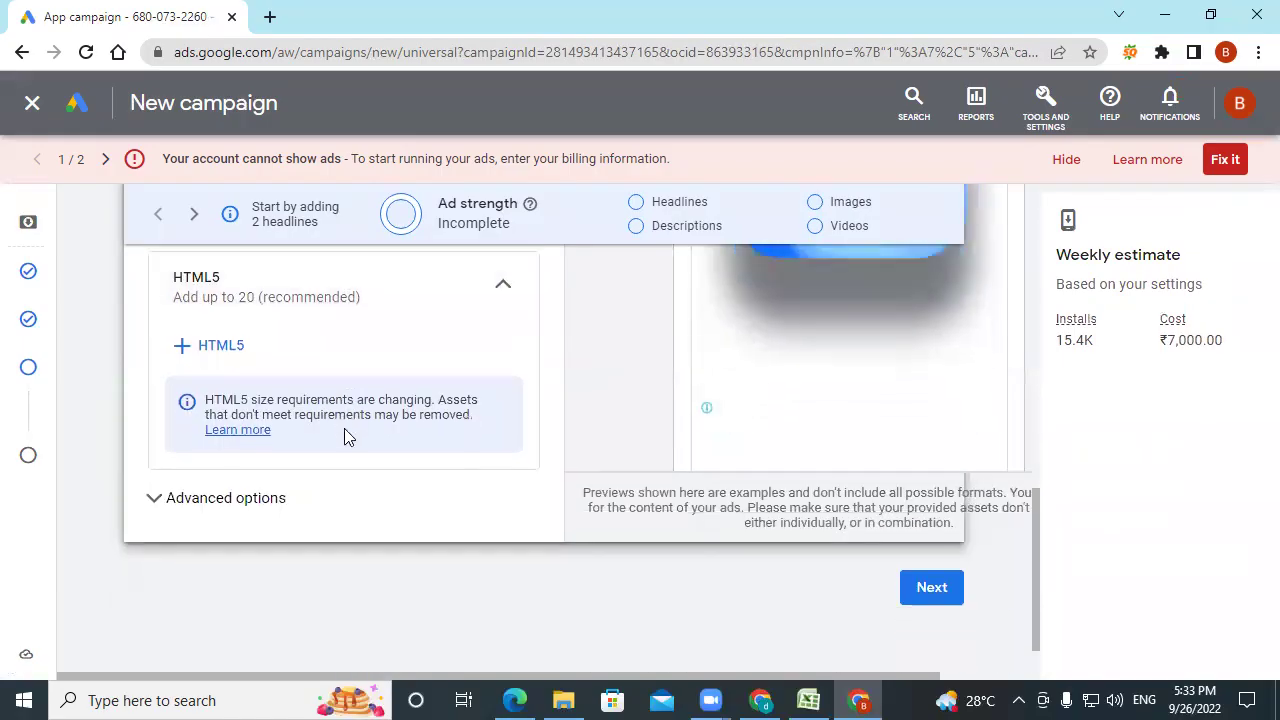
{"action": "left_click", "coordinate": [220, 451]}
{"action": "scroll", "coordinate": [398, 492], "scroll_direction": "down", "scroll_amount": 1}
{"action": "scroll", "coordinate": [343, 455], "scroll_direction": "up", "scroll_amount": 6}
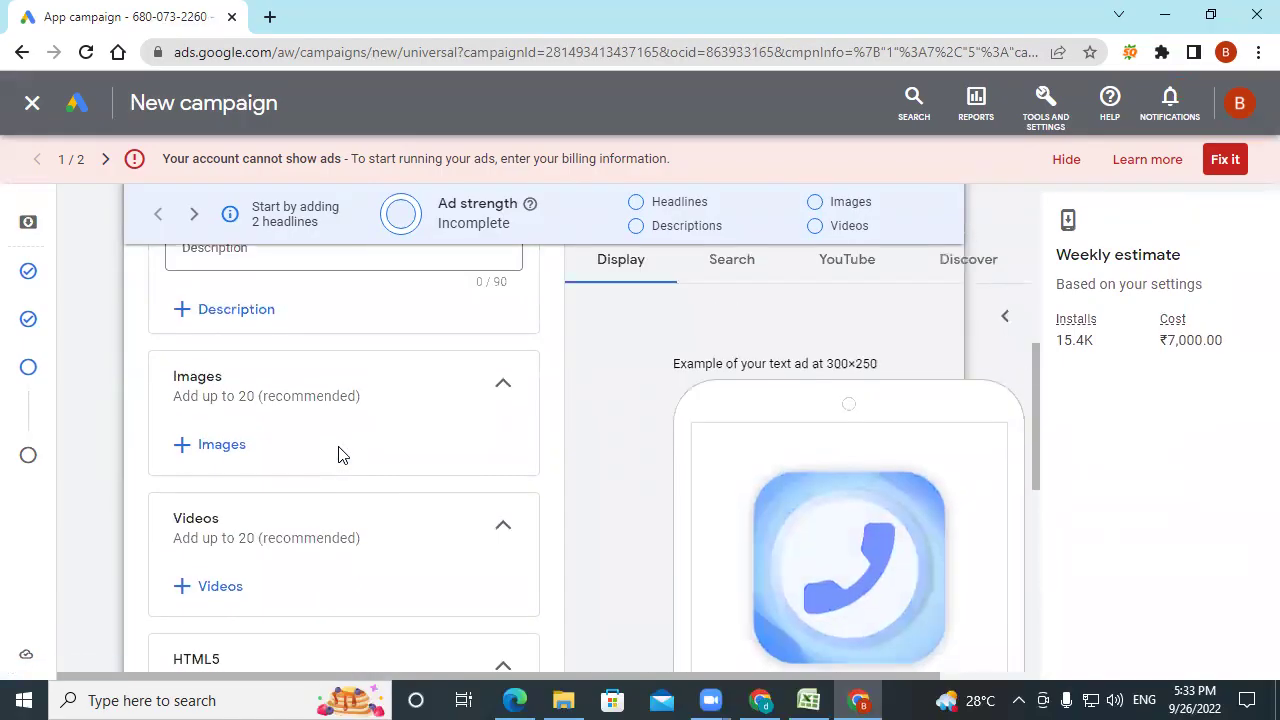
{"action": "scroll", "coordinate": [340, 450], "scroll_direction": "up", "scroll_amount": 4}
{"action": "scroll", "coordinate": [830, 575], "scroll_direction": "down", "scroll_amount": 3}
{"action": "scroll", "coordinate": [855, 592], "scroll_direction": "down", "scroll_amount": 3}
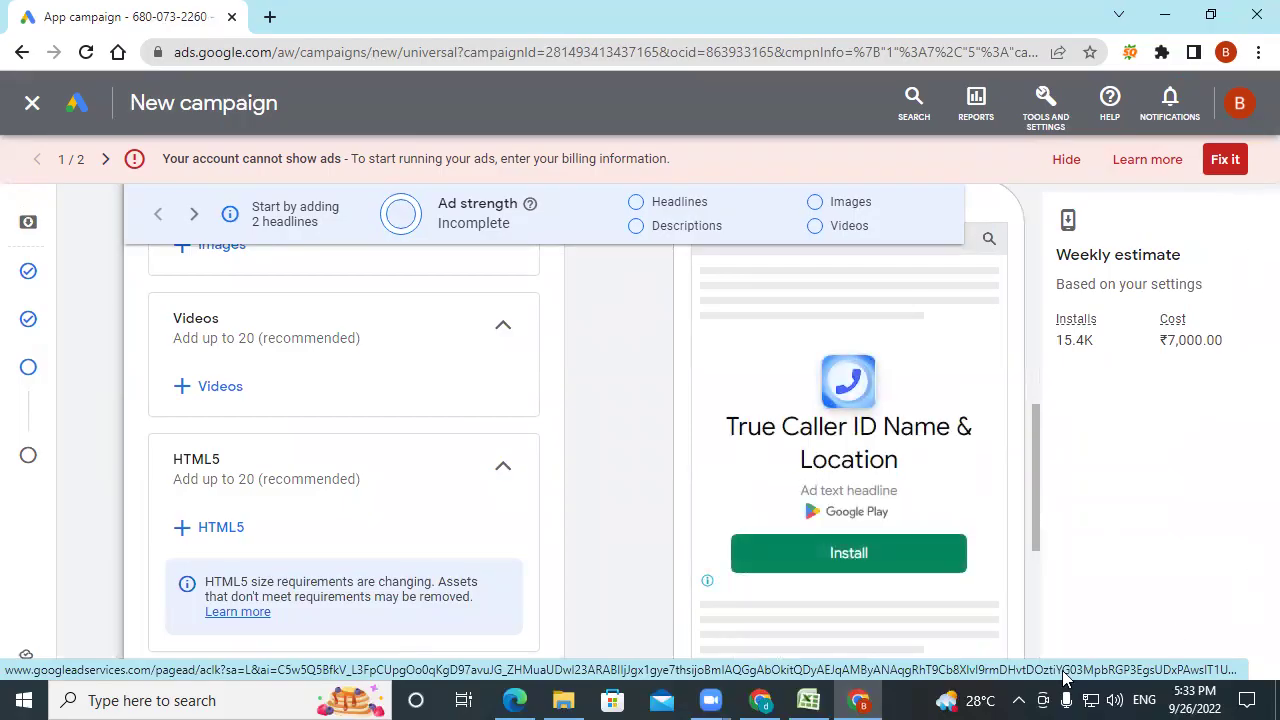
- Switch to Google Ads-2022-PDF.pdf in Microsoft Edge and tick the highlighted download conversion action on page 213 with the pen
{"action": "left_click", "coordinate": [516, 699]}
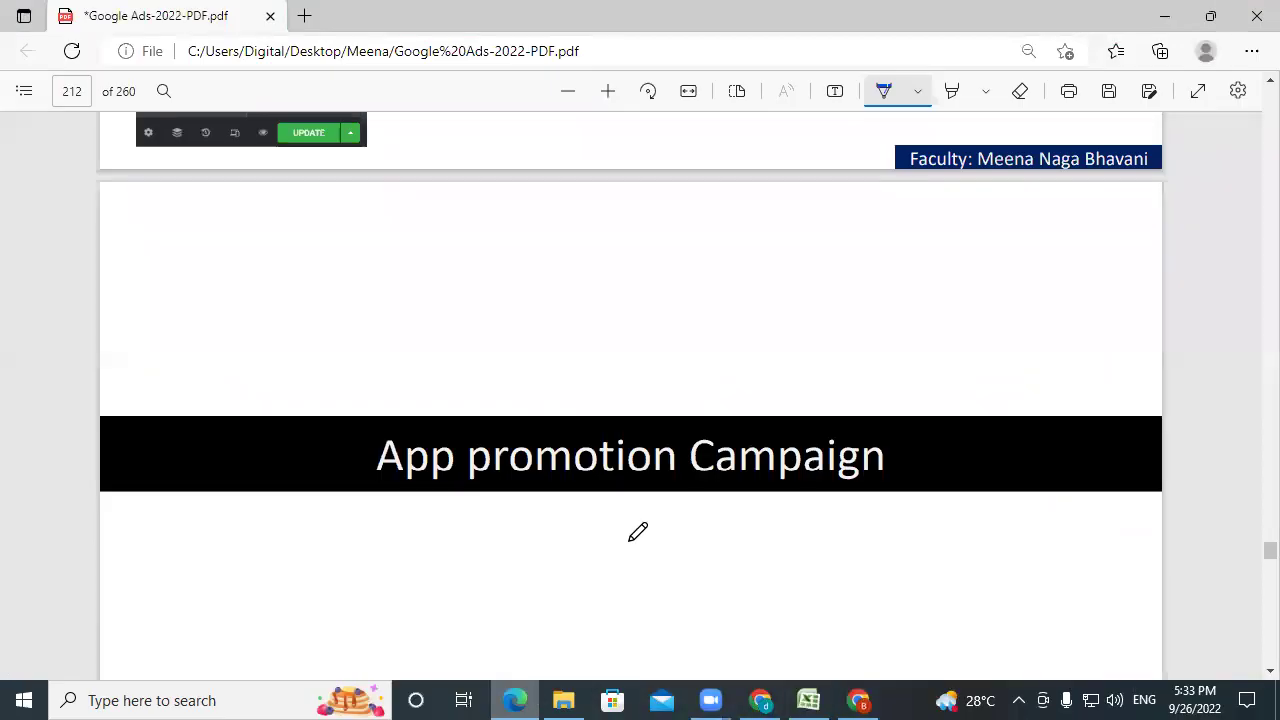
{"action": "scroll", "coordinate": [638, 531], "scroll_direction": "down", "scroll_amount": 7}
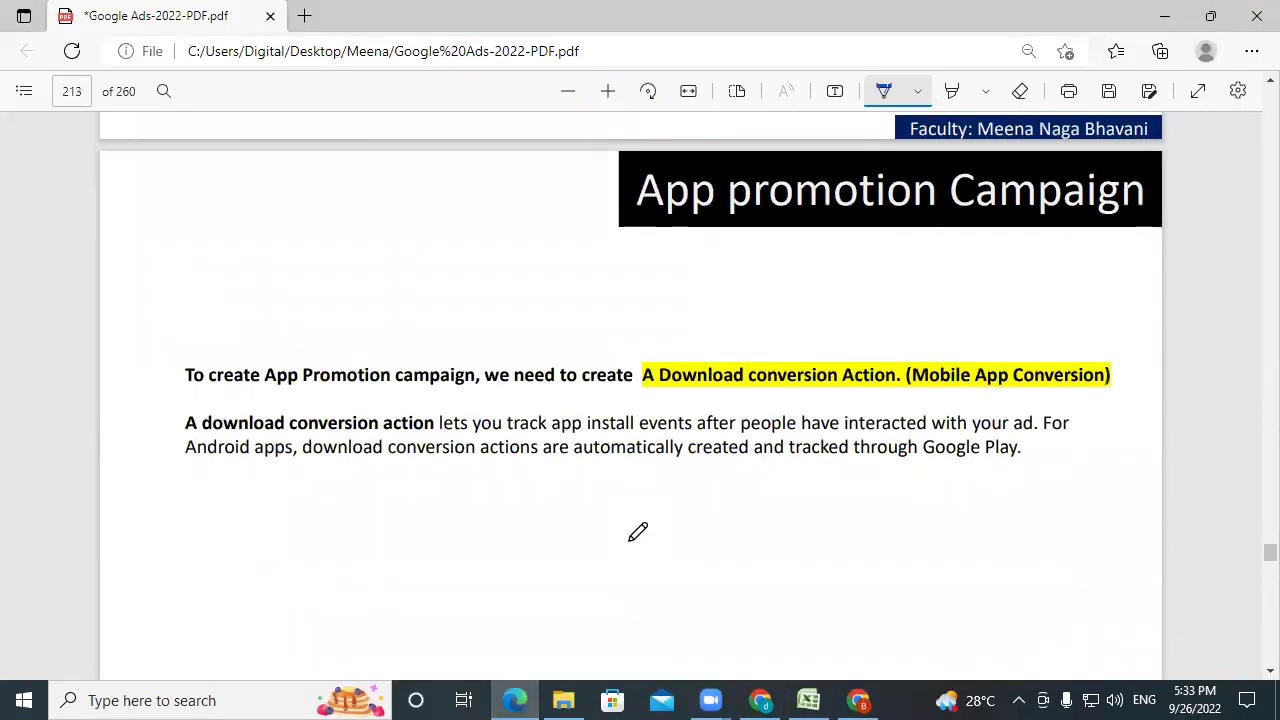
{"action": "left_click_drag", "start_coordinate": [743, 268], "coordinate": [880, 216]}
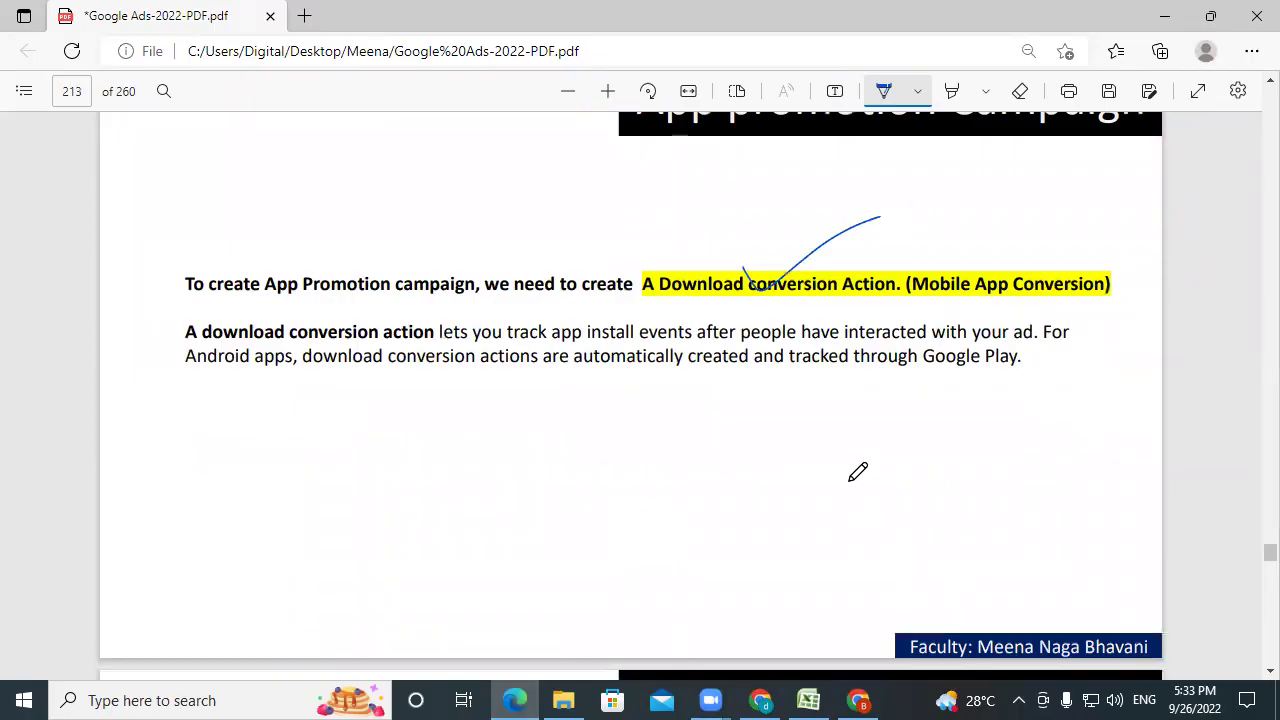
- Circle the App option among the conversion kinds on page 216 with the pen
{"action": "scroll", "coordinate": [858, 472], "scroll_direction": "down", "scroll_amount": 5}
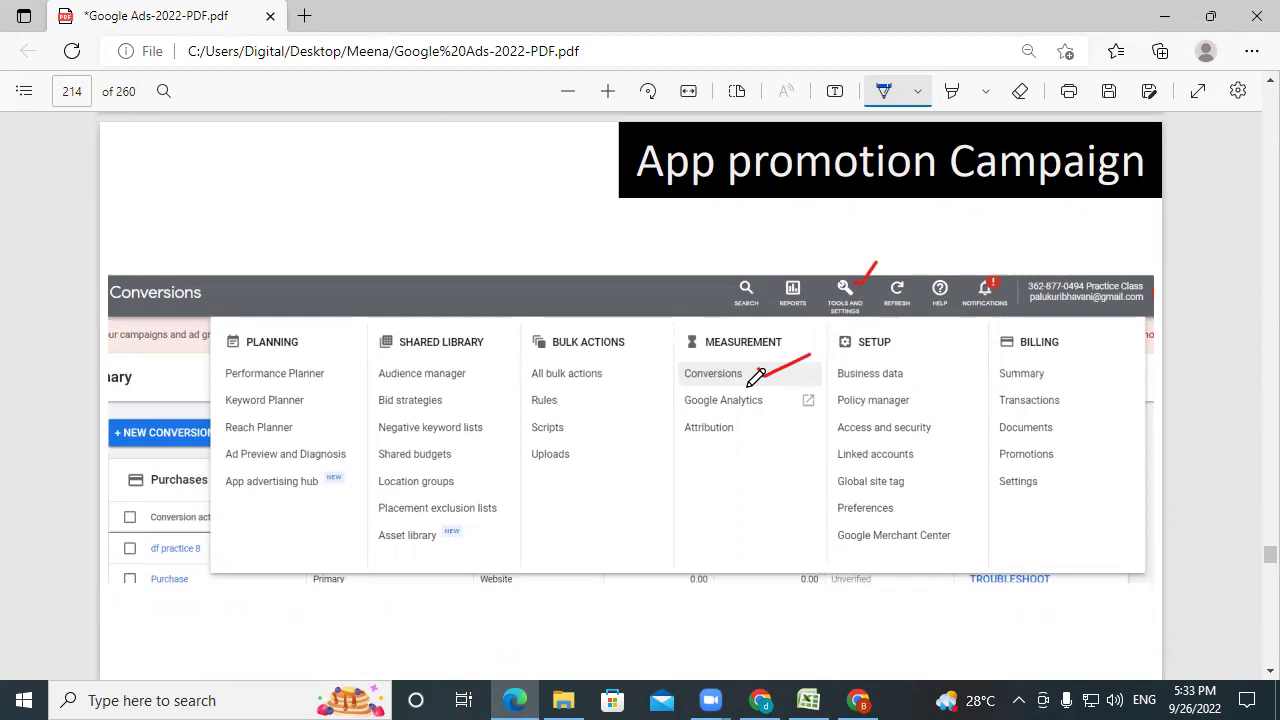
{"action": "scroll", "coordinate": [763, 447], "scroll_direction": "down", "scroll_amount": 8}
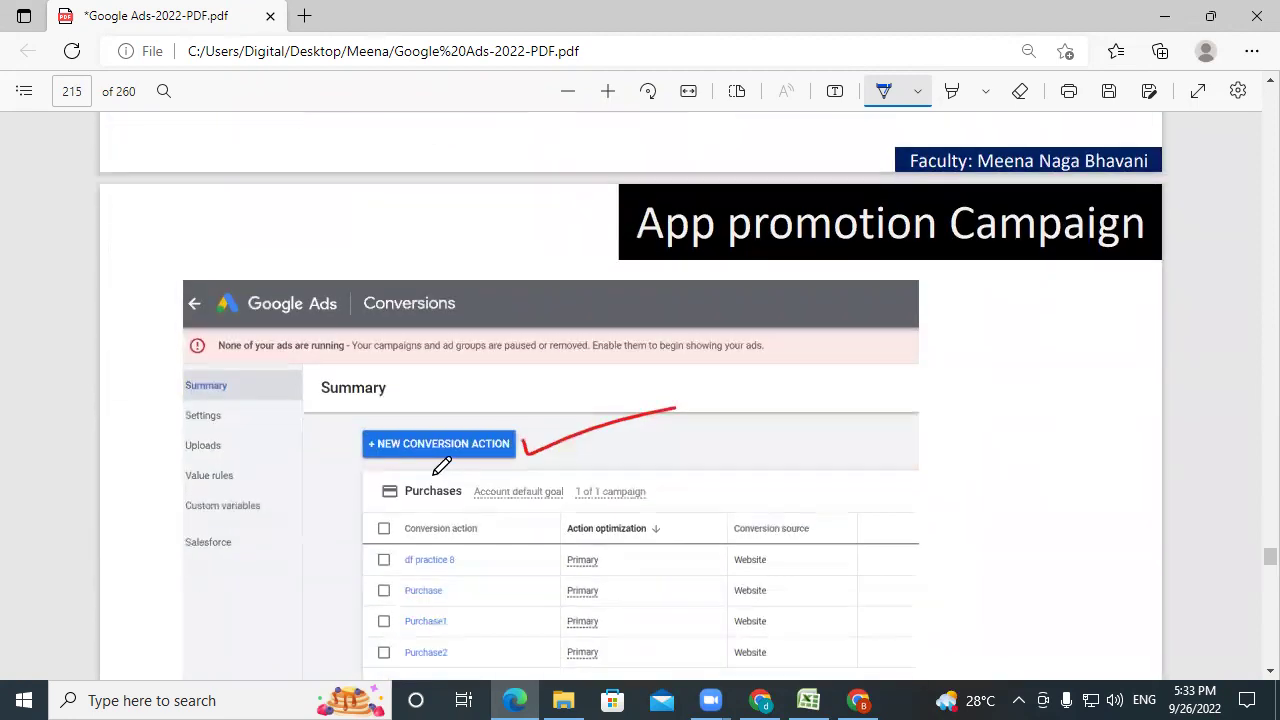
{"action": "scroll", "coordinate": [740, 505], "scroll_direction": "down", "scroll_amount": 5}
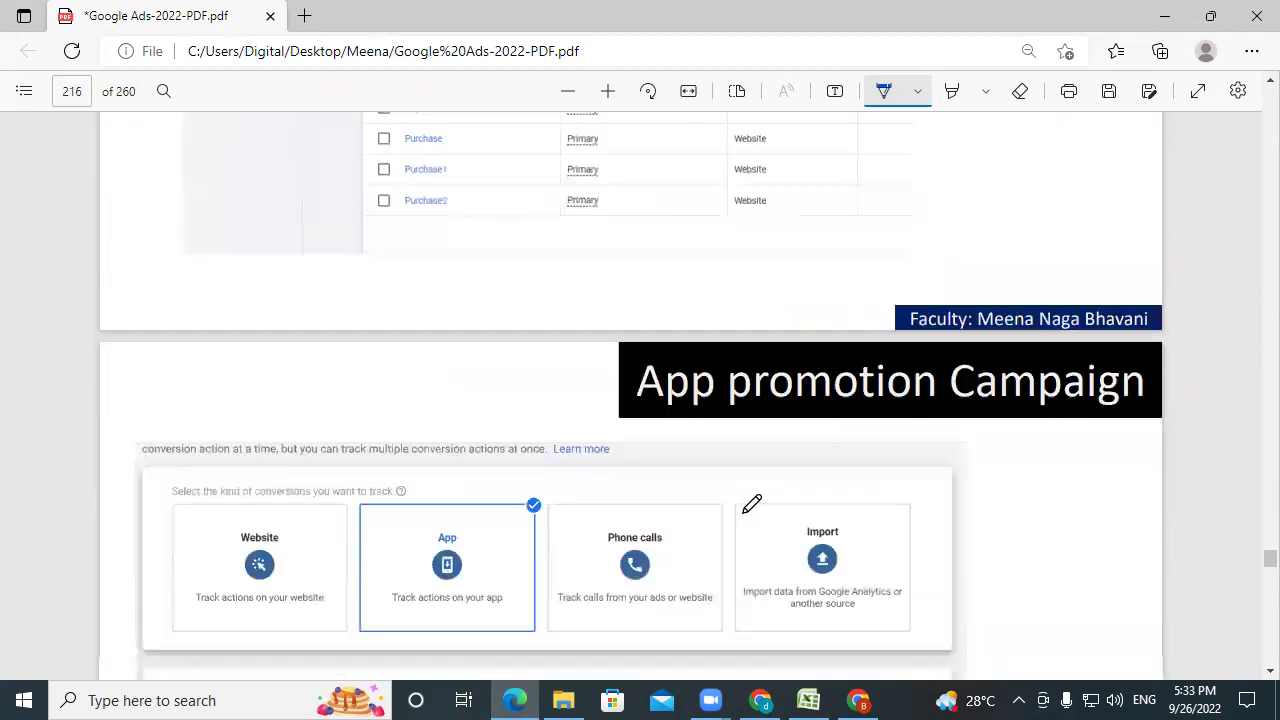
{"action": "scroll", "coordinate": [752, 505], "scroll_direction": "down", "scroll_amount": 2}
{"action": "mouse_move", "coordinate": [452, 434]}
{"action": "left_mouse_down"}
{"action": "mouse_move", "coordinate": [446, 337]}
{"action": "mouse_move", "coordinate": [432, 413]}
{"action": "mouse_move", "coordinate": [462, 404]}
{"action": "left_mouse_up"}
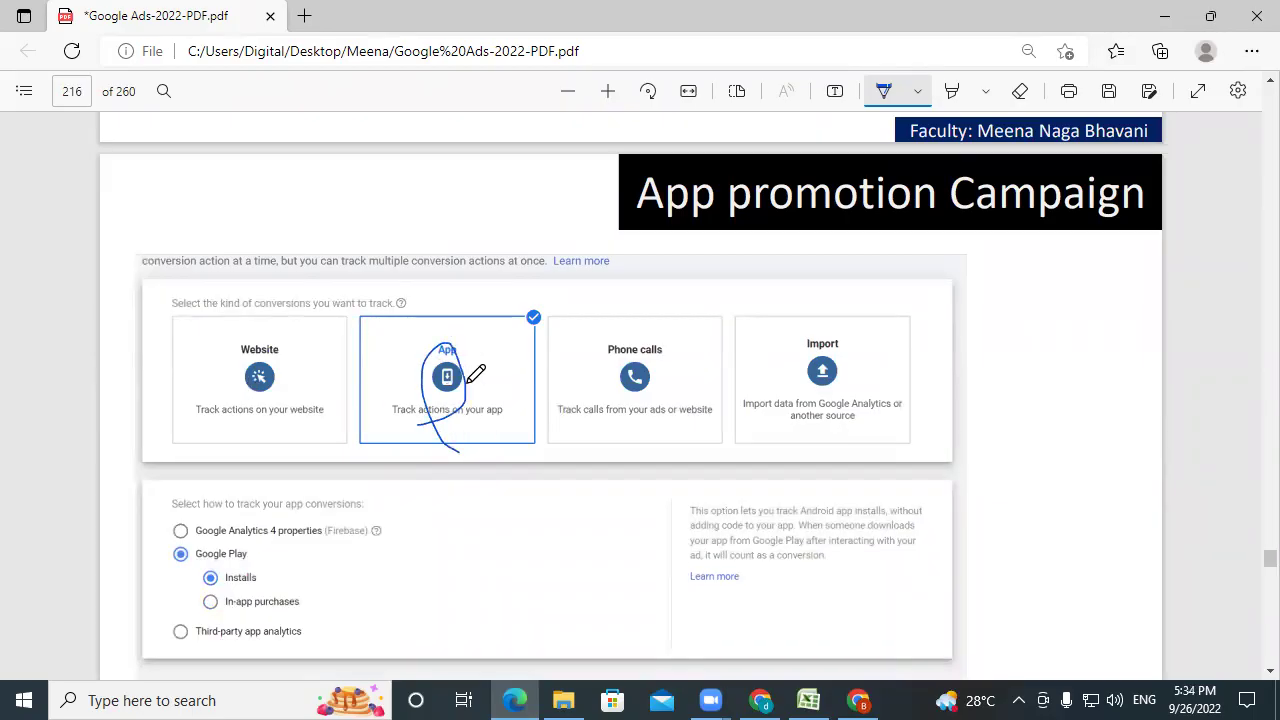
- Mark the Conversion name, Mobile app and Create and Continue items on page 217 with pen strokes
{"action": "scroll", "coordinate": [486, 477], "scroll_direction": "down", "scroll_amount": 2}
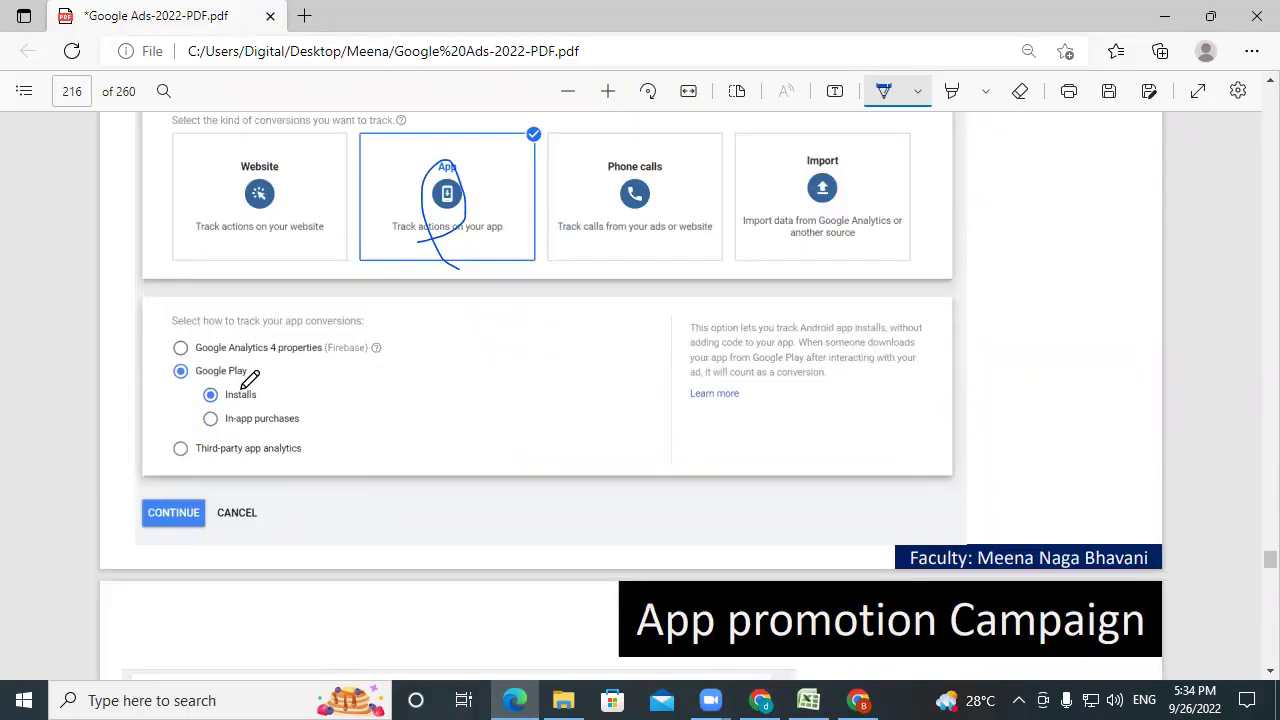
{"action": "scroll", "coordinate": [343, 363], "scroll_direction": "down", "scroll_amount": 5}
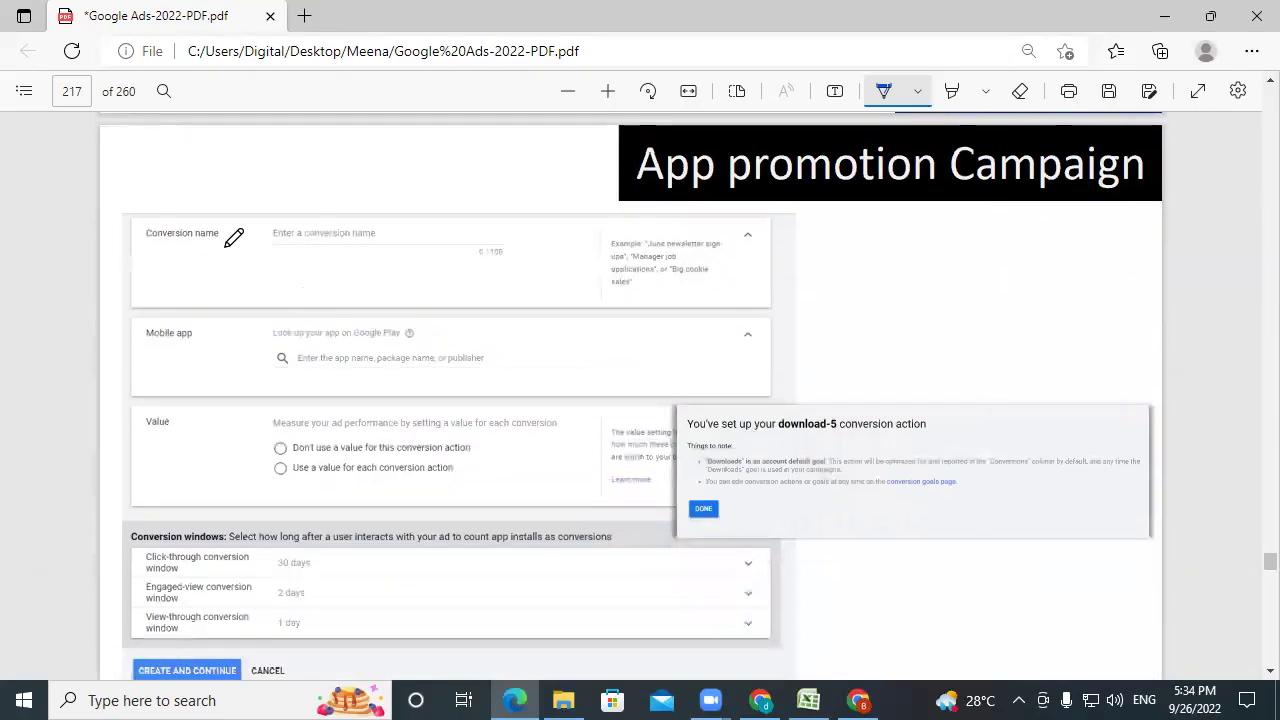
{"action": "left_click_drag", "start_coordinate": [227, 246], "coordinate": [339, 197]}
{"action": "left_click_drag", "start_coordinate": [229, 394], "coordinate": [308, 349]}
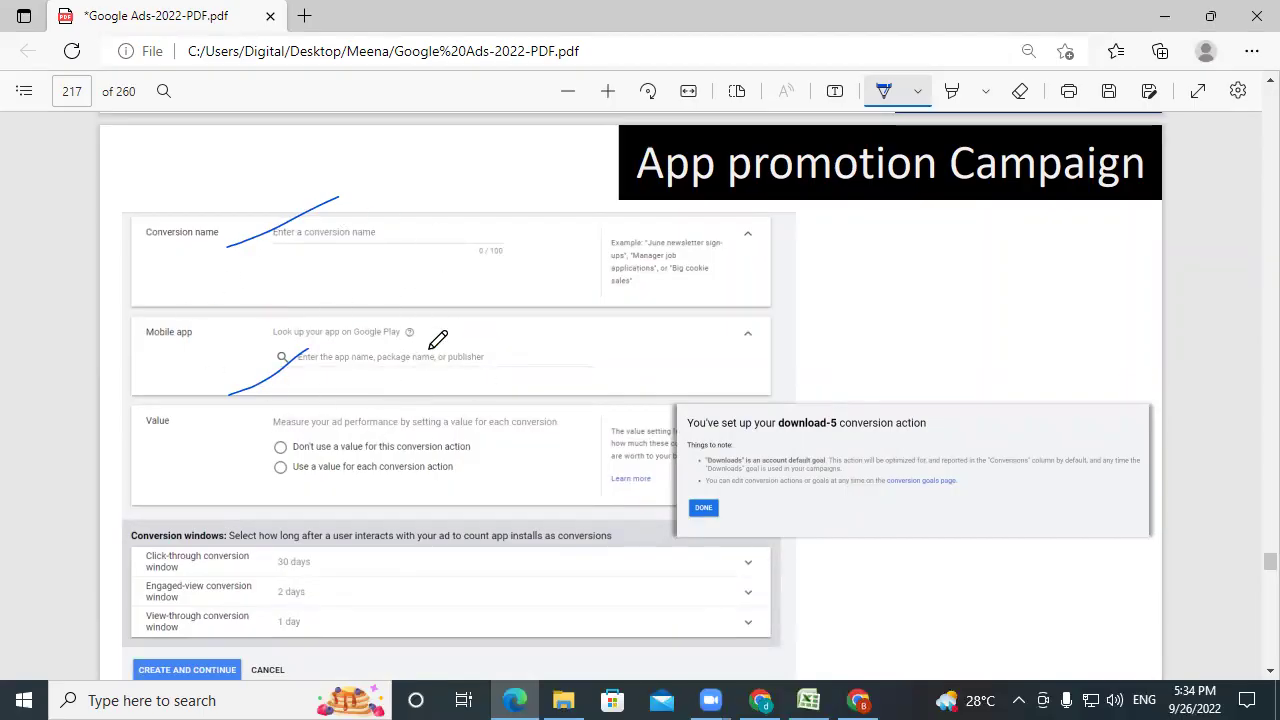
{"action": "scroll", "coordinate": [417, 531], "scroll_direction": "down", "scroll_amount": 1}
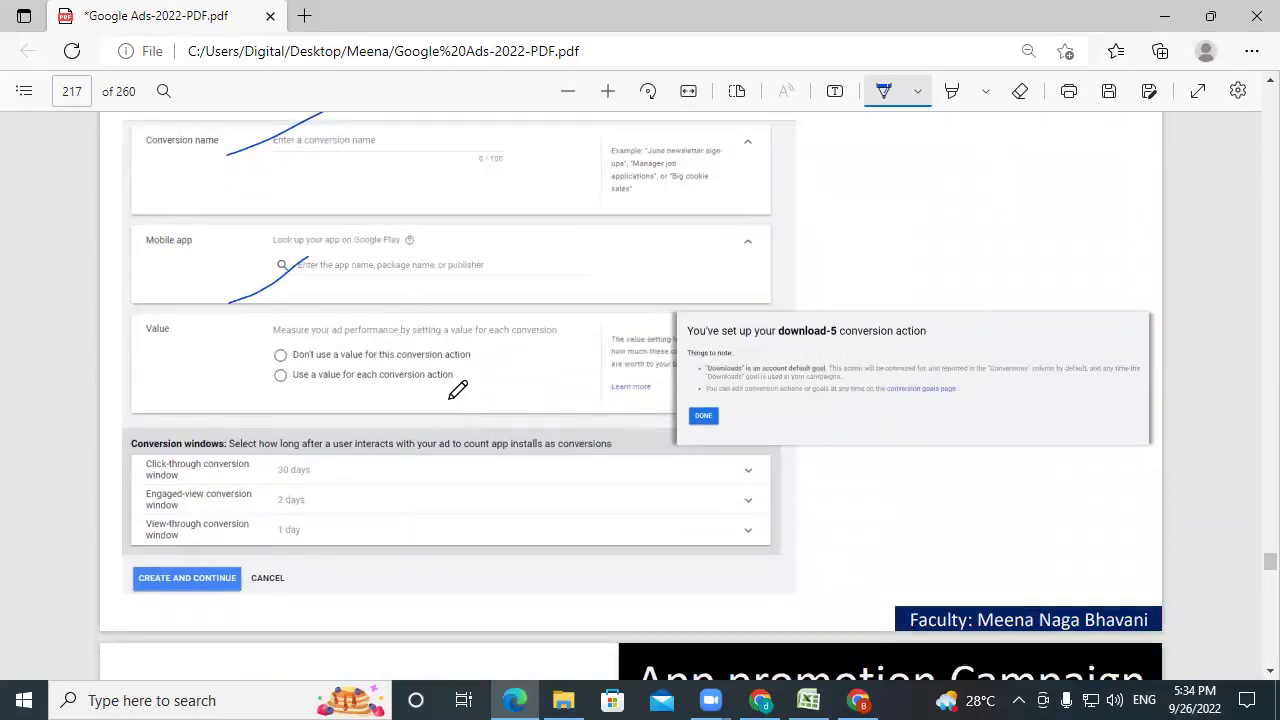
{"action": "scroll", "coordinate": [449, 423], "scroll_direction": "down", "scroll_amount": 1}
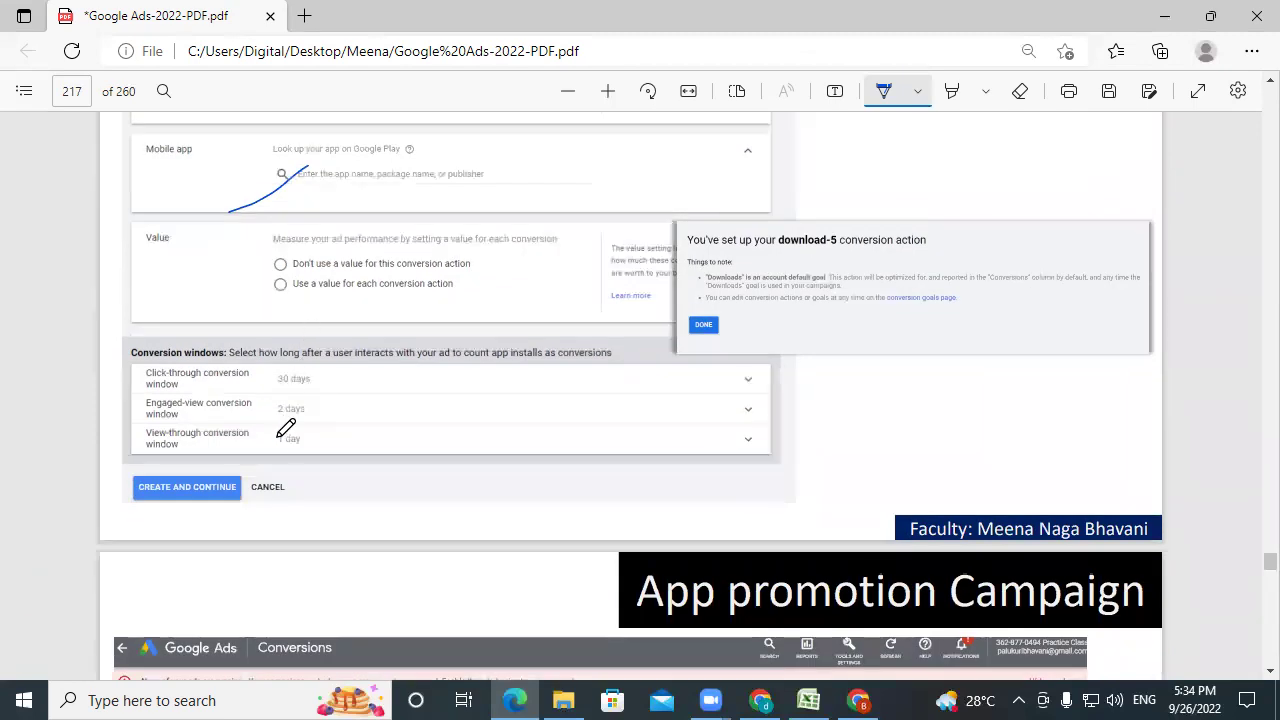
{"action": "left_click_drag", "start_coordinate": [179, 508], "coordinate": [198, 503]}
- Mark the App installs and App engagement campaign subtypes on page 220 with pen strokes
{"action": "scroll", "coordinate": [397, 466], "scroll_direction": "down", "scroll_amount": 4}
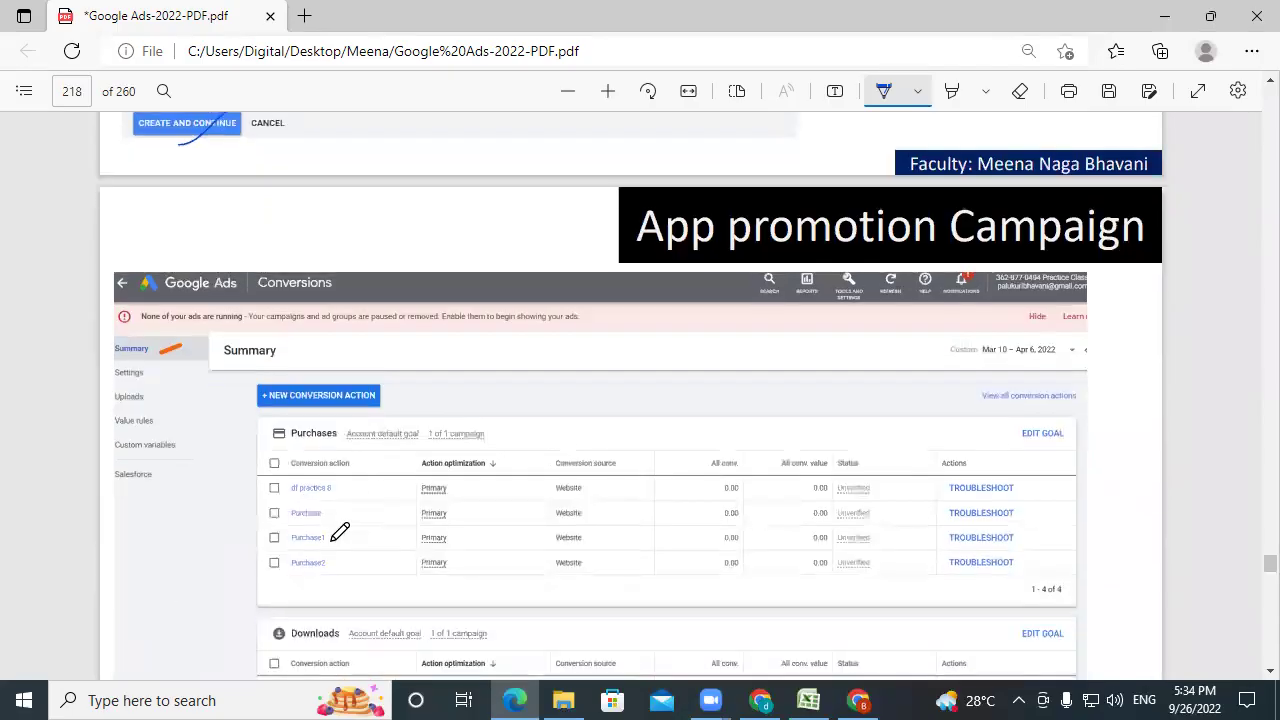
{"action": "scroll", "coordinate": [310, 519], "scroll_direction": "down", "scroll_amount": 2}
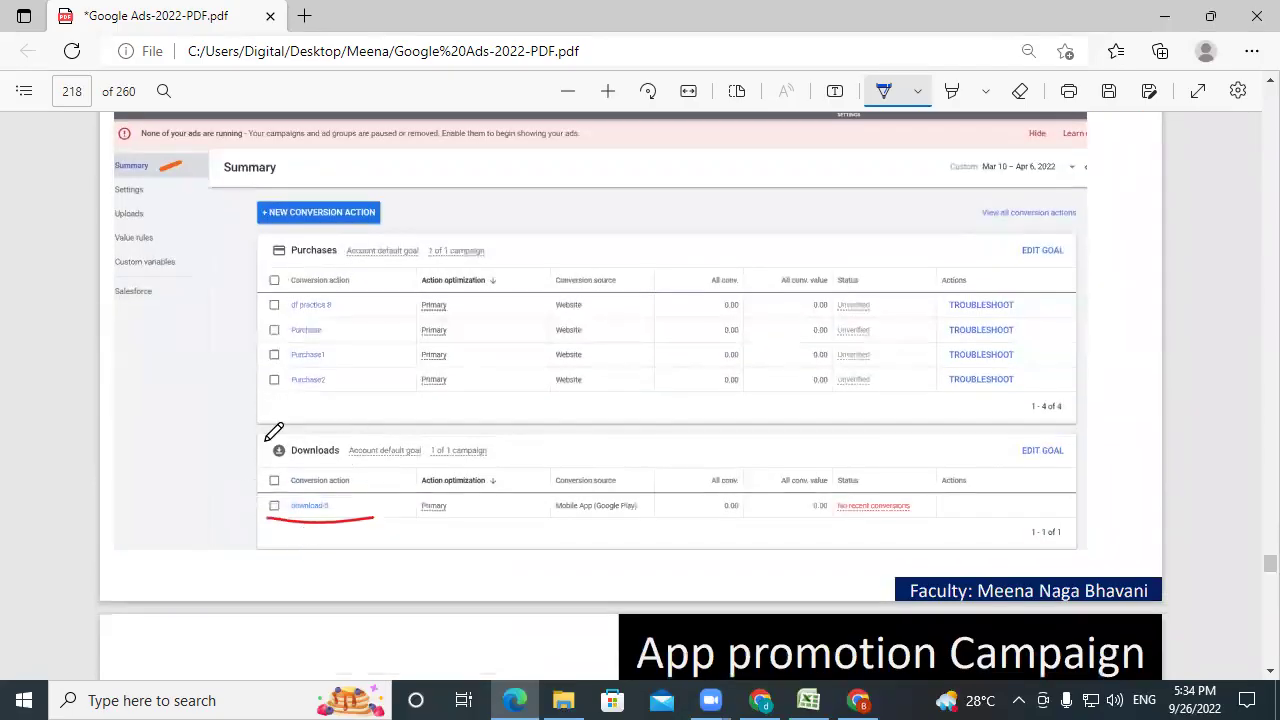
{"action": "scroll", "coordinate": [360, 495], "scroll_direction": "down", "scroll_amount": 5}
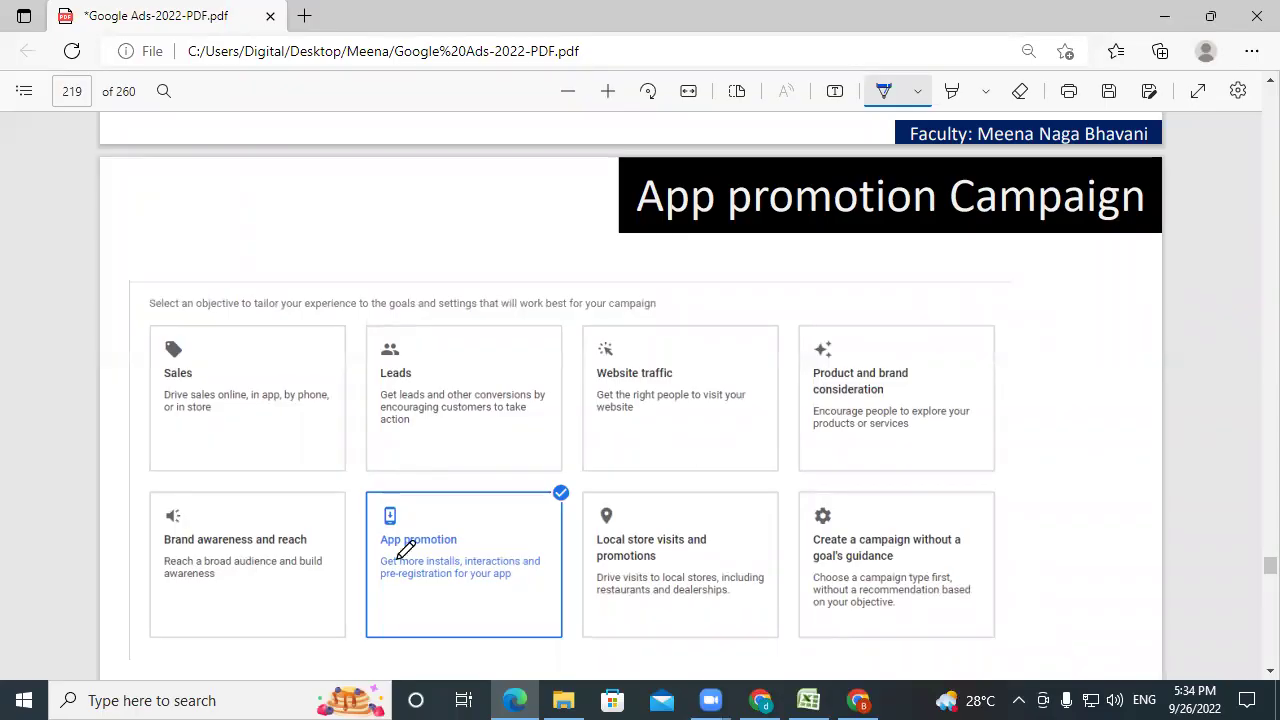
{"action": "scroll", "coordinate": [400, 556], "scroll_direction": "down", "scroll_amount": 6}
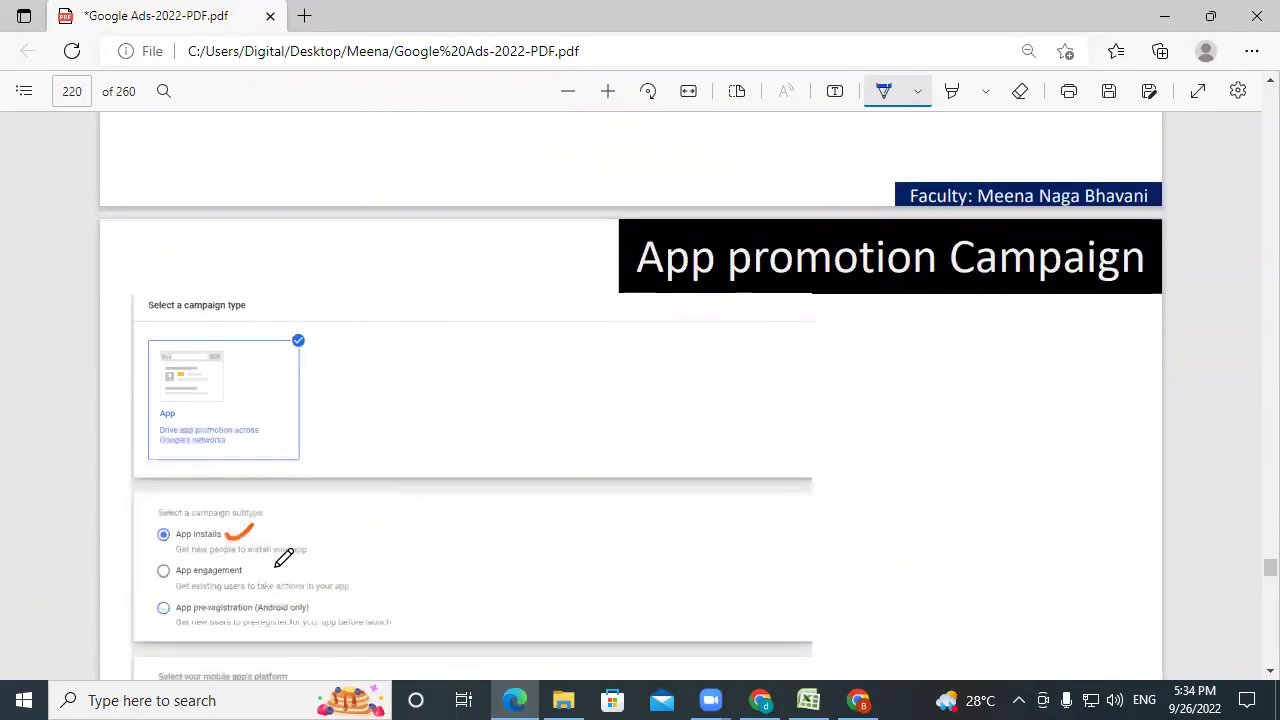
{"action": "left_click_drag", "start_coordinate": [226, 451], "coordinate": [305, 413]}
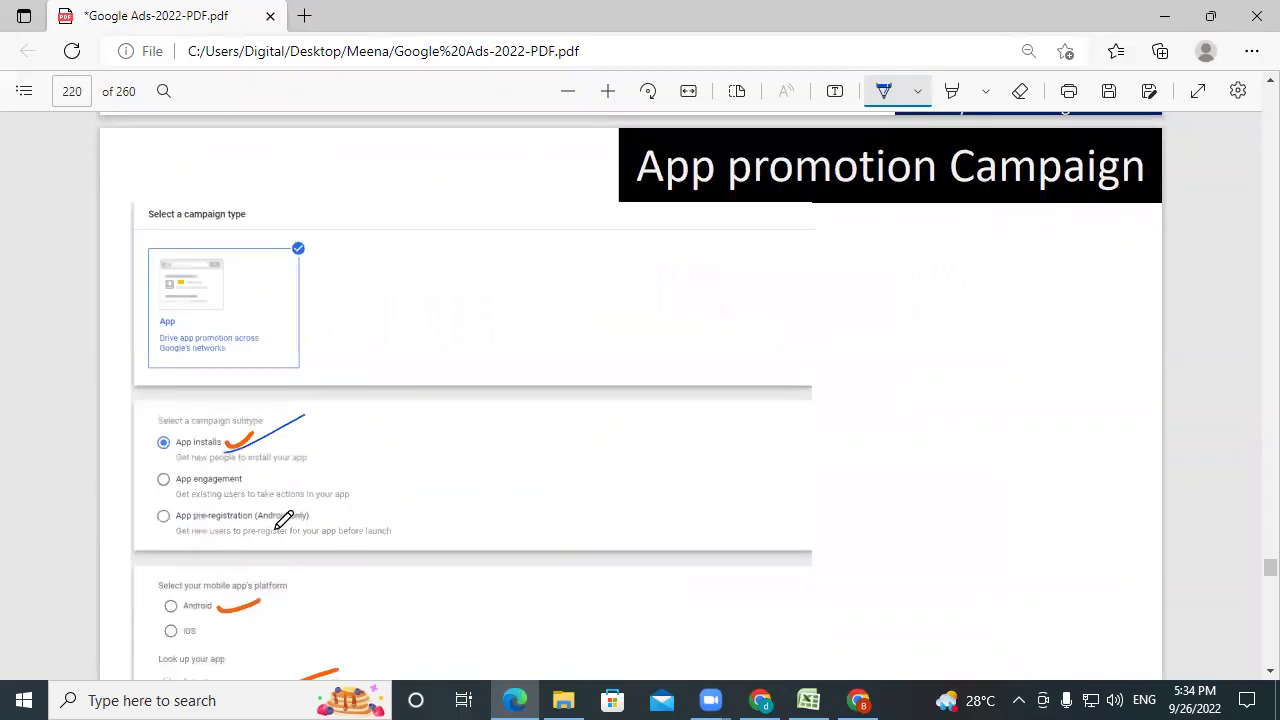
{"action": "left_click_drag", "start_coordinate": [173, 502], "coordinate": [240, 490]}
- Go on to the budget and bidding slide on page 222 and tick the Bidding section with the pen
{"action": "scroll", "coordinate": [116, 434], "scroll_direction": "down", "scroll_amount": 3}
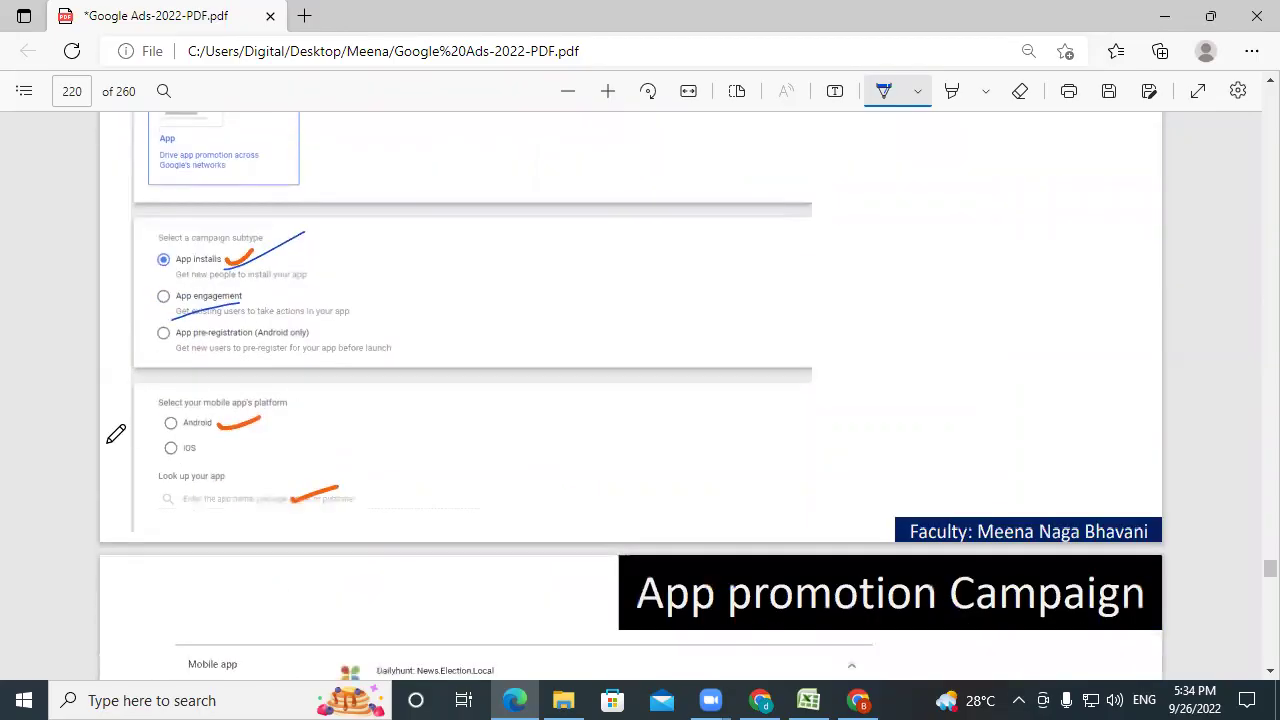
{"action": "scroll", "coordinate": [632, 392], "scroll_direction": "down", "scroll_amount": 6}
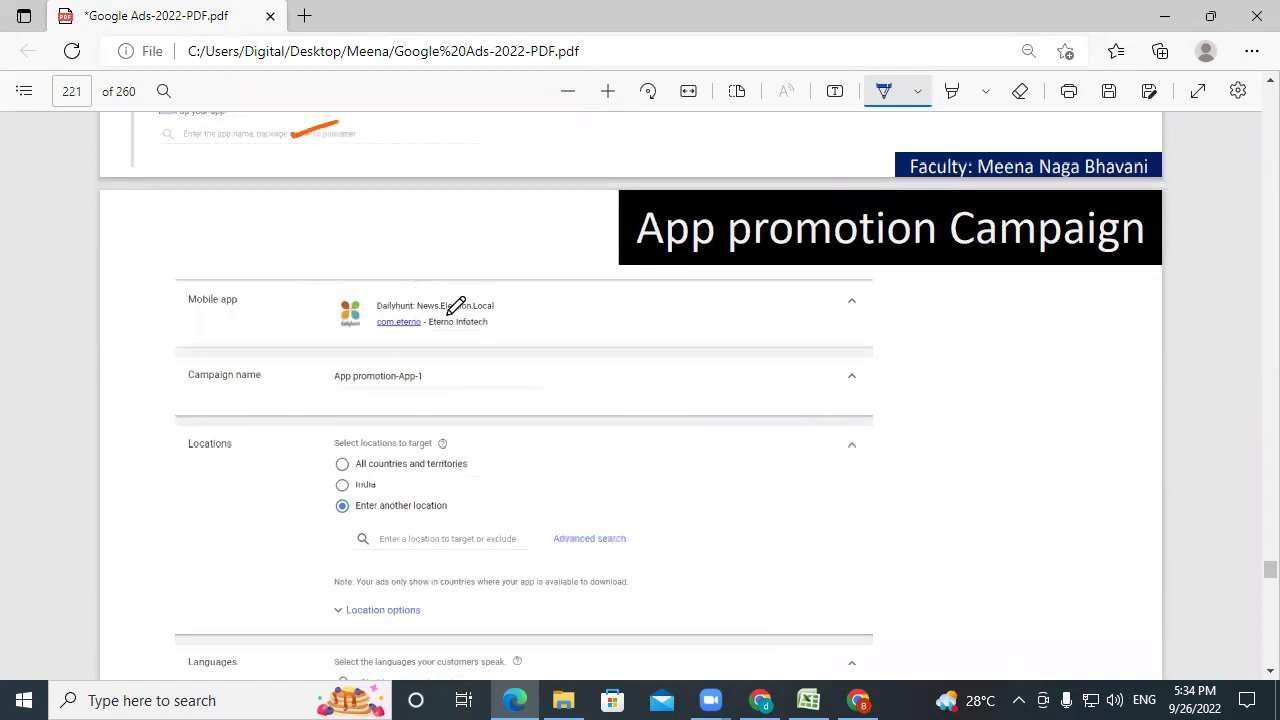
{"action": "scroll", "coordinate": [375, 390], "scroll_direction": "down", "scroll_amount": 2}
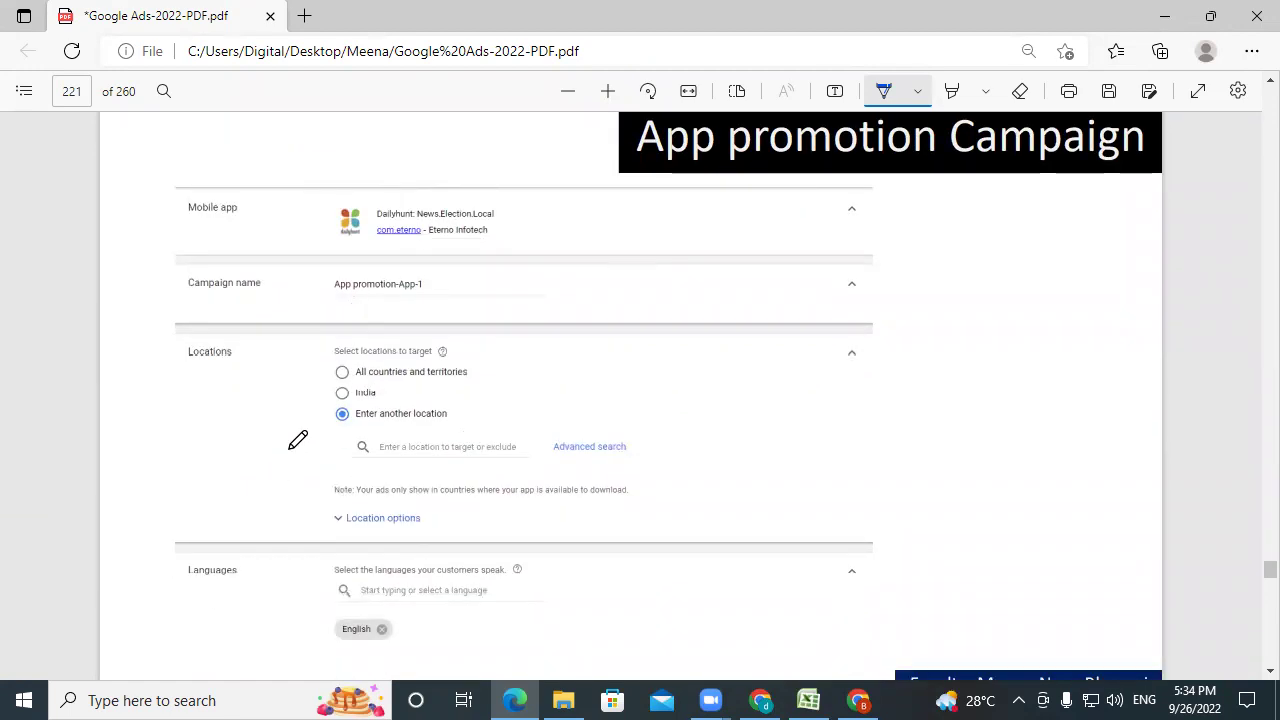
{"action": "scroll", "coordinate": [310, 430], "scroll_direction": "down", "scroll_amount": 4}
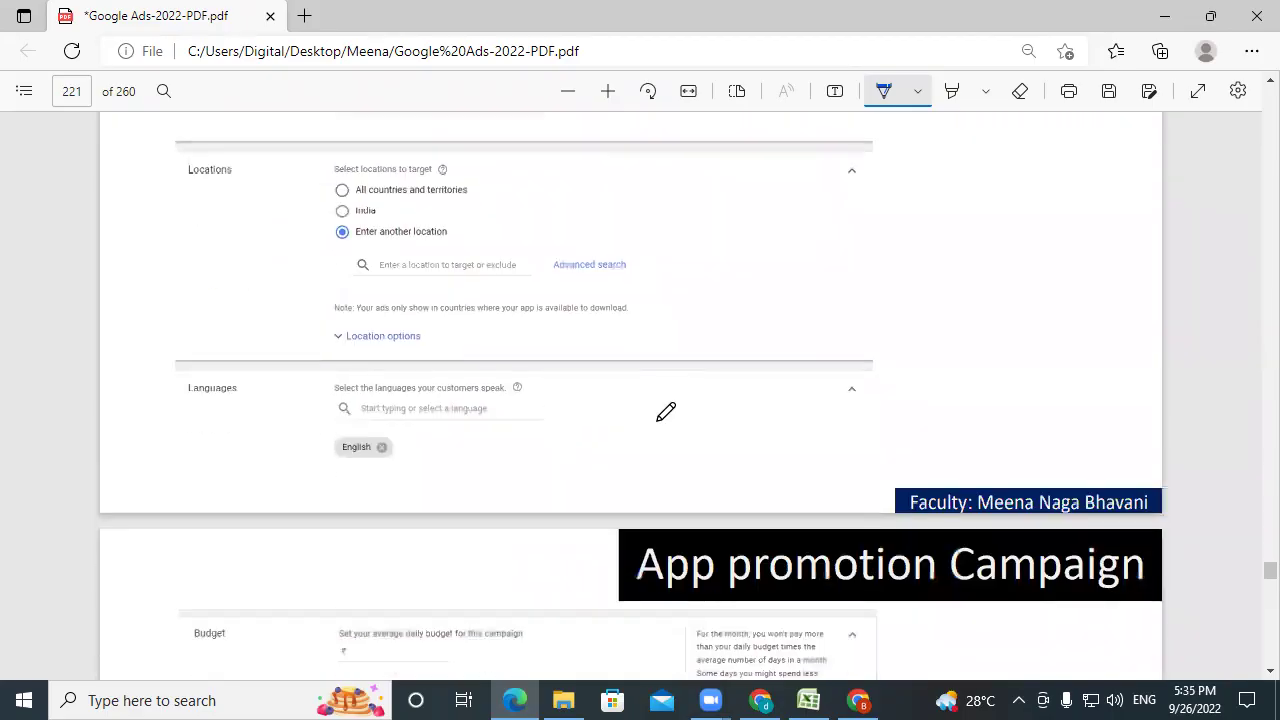
{"action": "scroll", "coordinate": [662, 410], "scroll_direction": "down", "scroll_amount": 4}
{"action": "scroll", "coordinate": [663, 412], "scroll_direction": "down", "scroll_amount": 2}
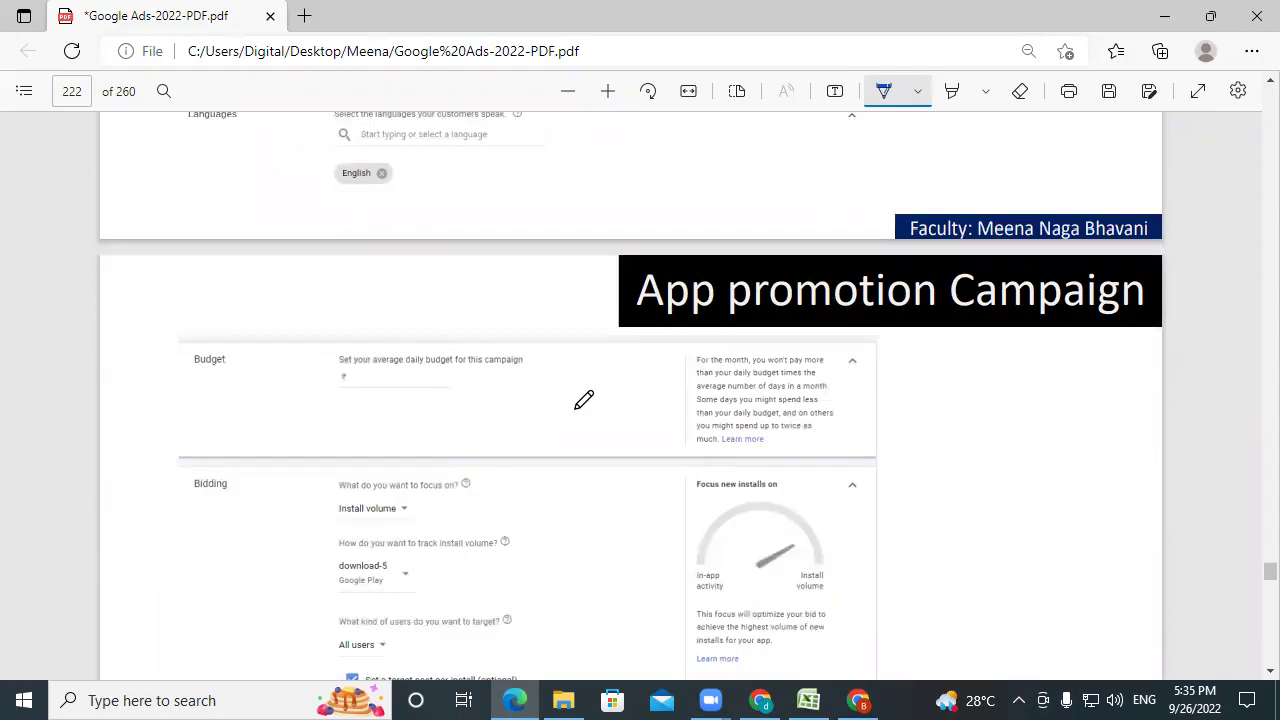
{"action": "scroll", "coordinate": [584, 400], "scroll_direction": "down", "scroll_amount": 2}
{"action": "left_click_drag", "start_coordinate": [232, 427], "coordinate": [332, 392]}
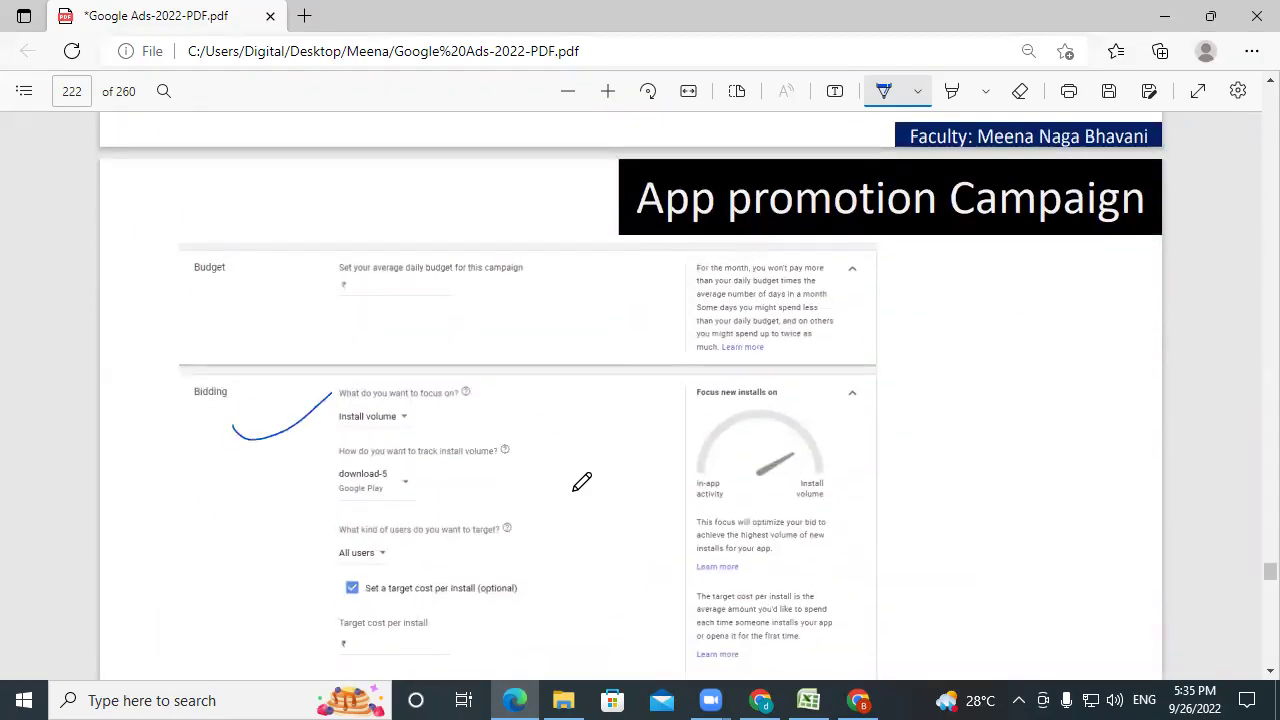
- Mark the download-5 install tracking, All users and Target cost per install settings on page 222 with pen strokes
{"action": "scroll", "coordinate": [582, 482], "scroll_direction": "down", "scroll_amount": 2}
{"action": "left_click_drag", "start_coordinate": [404, 392], "coordinate": [488, 344]}
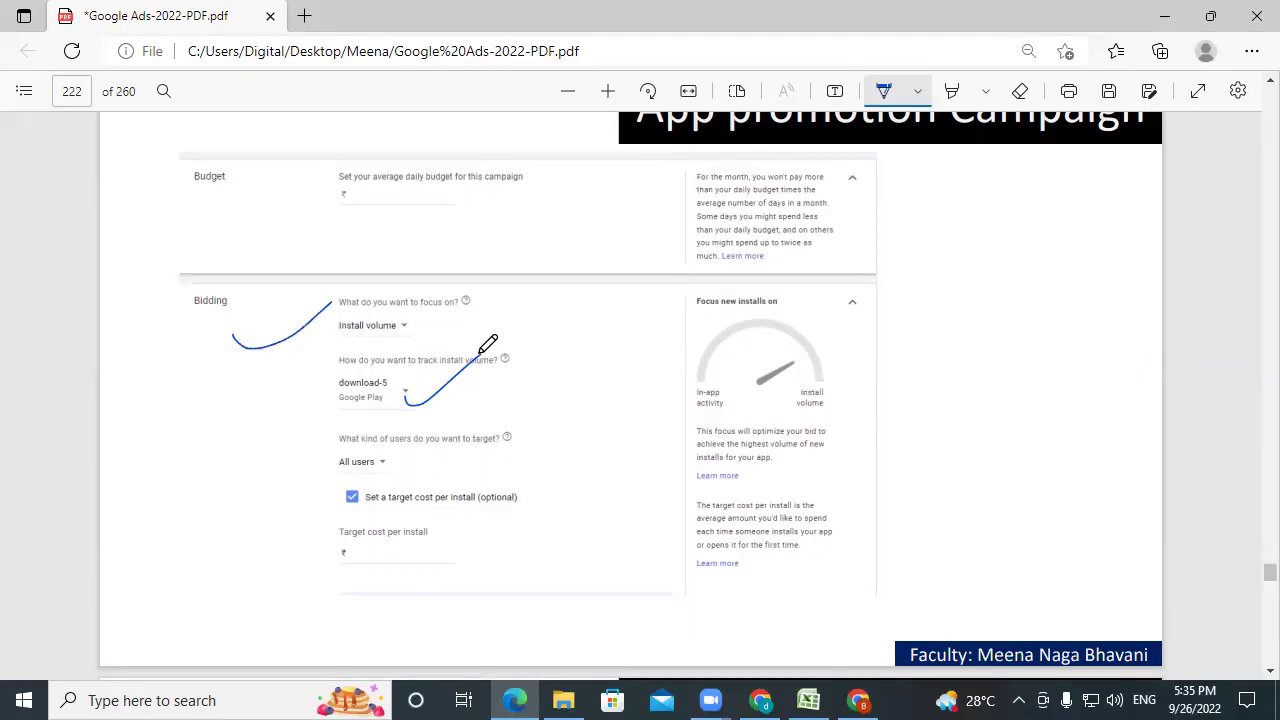
{"action": "scroll", "coordinate": [486, 349], "scroll_direction": "down", "scroll_amount": 4}
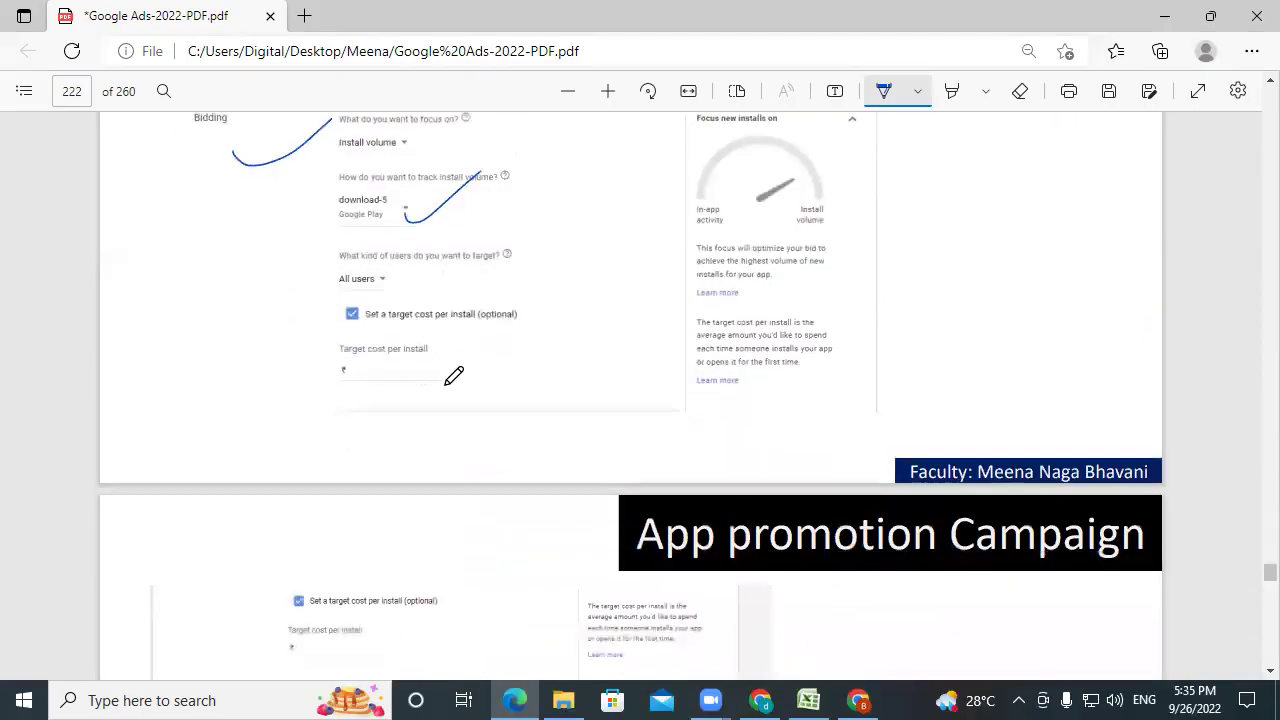
{"action": "left_click_drag", "start_coordinate": [316, 303], "coordinate": [420, 258]}
{"action": "left_click_drag", "start_coordinate": [377, 392], "coordinate": [478, 349]}
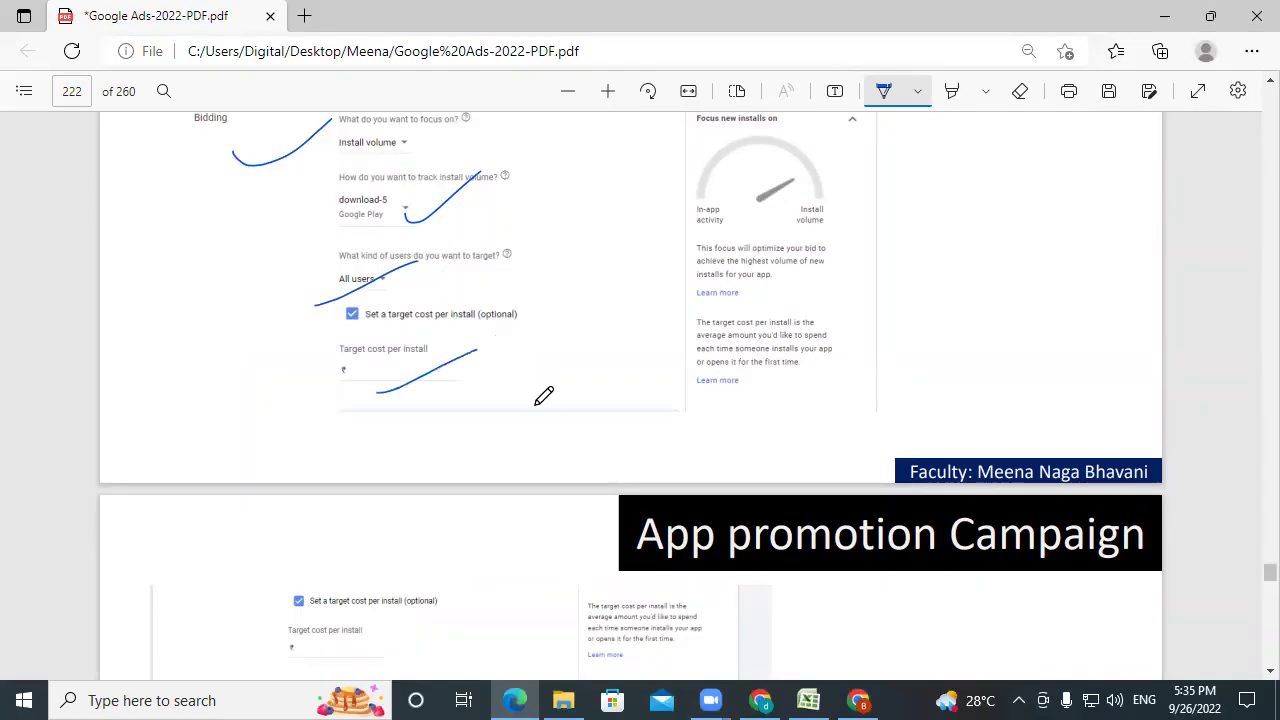
- Add three pen strokes to the slide after the bidding settings, and go to page 224 on missing download conversion actions
{"action": "scroll", "coordinate": [544, 396], "scroll_direction": "down", "scroll_amount": 12}
{"action": "left_click_drag", "start_coordinate": [303, 283], "coordinate": [232, 319]}
{"action": "left_click_drag", "start_coordinate": [213, 389], "coordinate": [297, 341]}
{"action": "scroll", "coordinate": [153, 432], "scroll_direction": "down", "scroll_amount": 1}
{"action": "left_click_drag", "start_coordinate": [145, 440], "coordinate": [226, 390]}
{"action": "scroll", "coordinate": [555, 338], "scroll_direction": "down", "scroll_amount": 4}
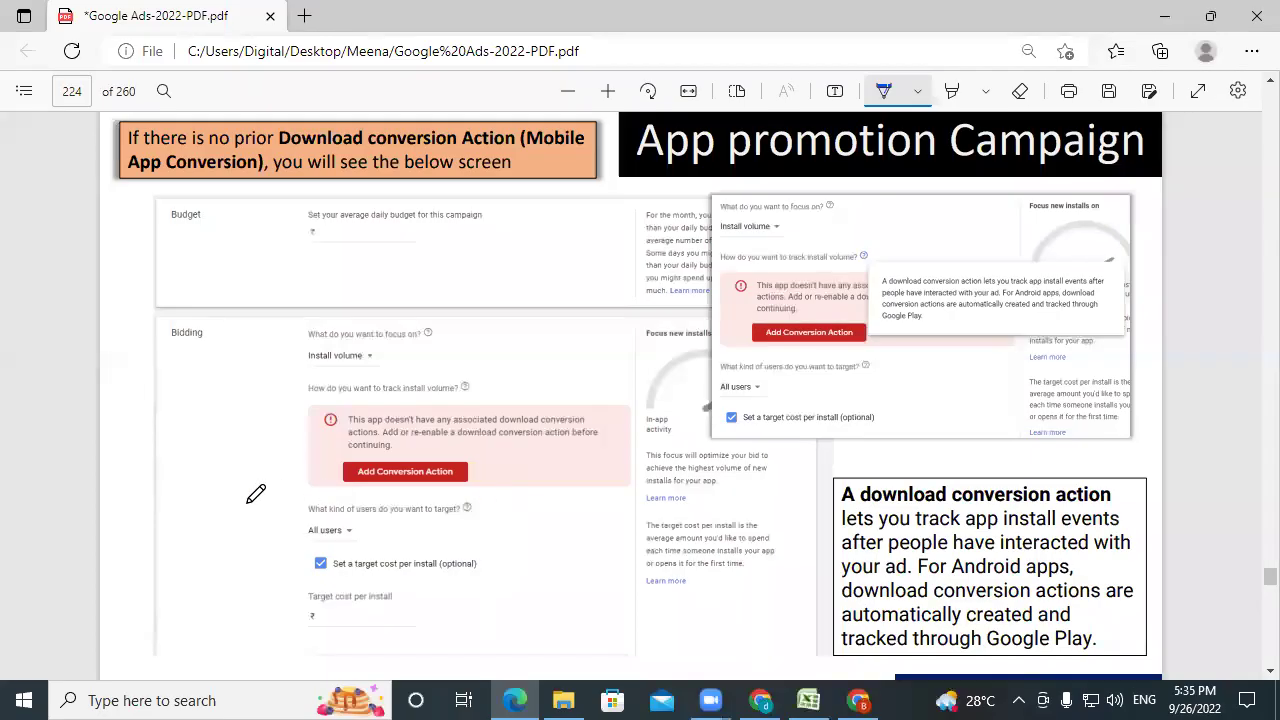
- Switch to the Google Ads campaign draft and review the install volume tracking setting under Budget and bidding
{"action": "left_click", "coordinate": [858, 700]}
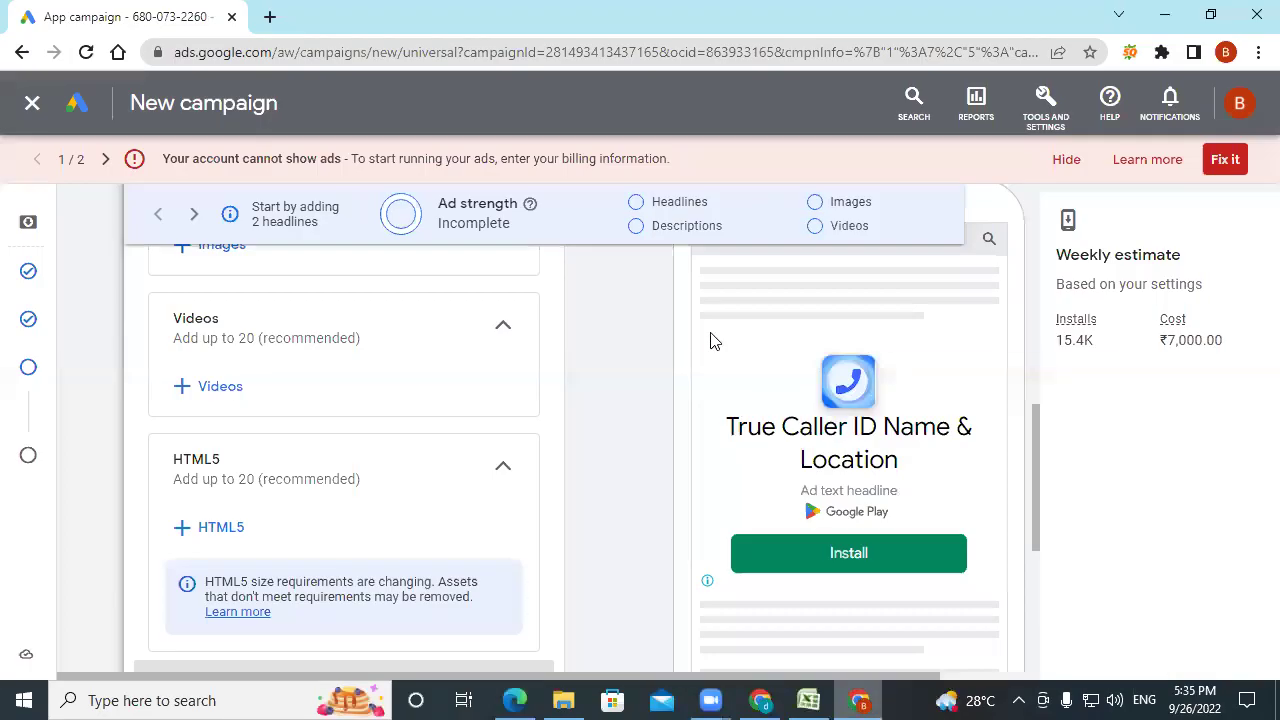
{"action": "left_click", "coordinate": [40, 322]}
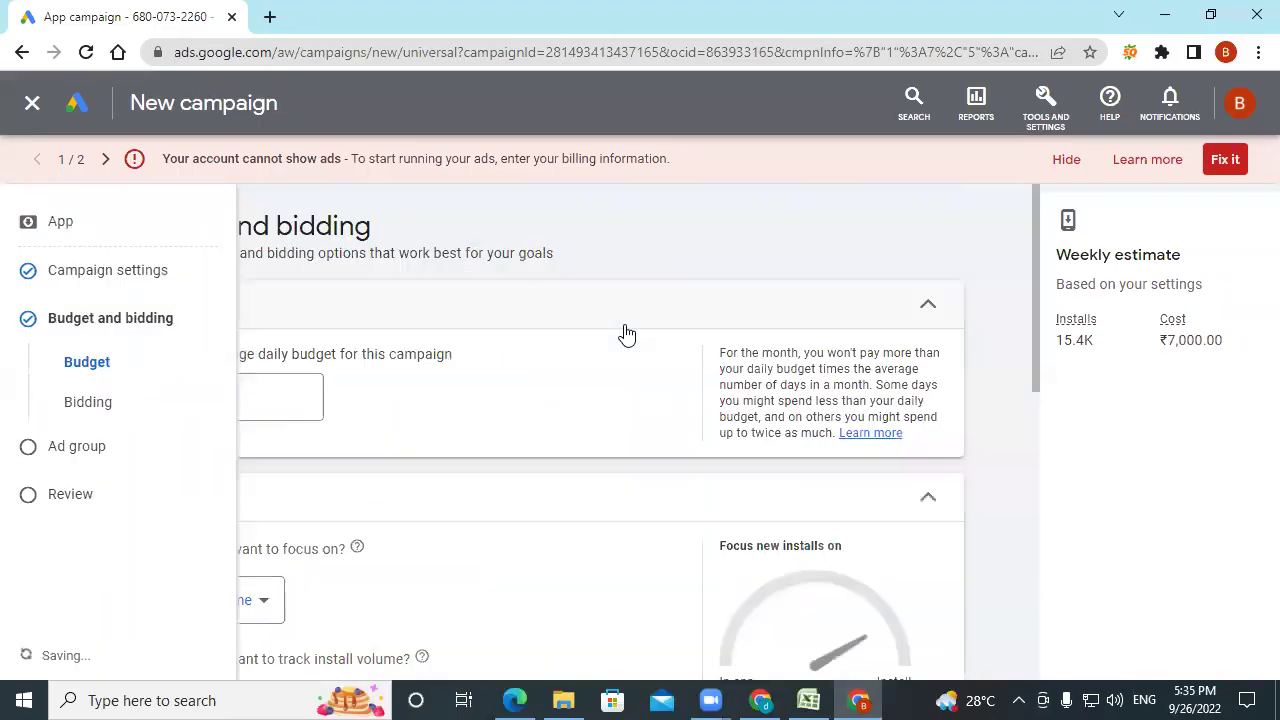
{"action": "scroll", "coordinate": [578, 438], "scroll_direction": "down", "scroll_amount": 5}
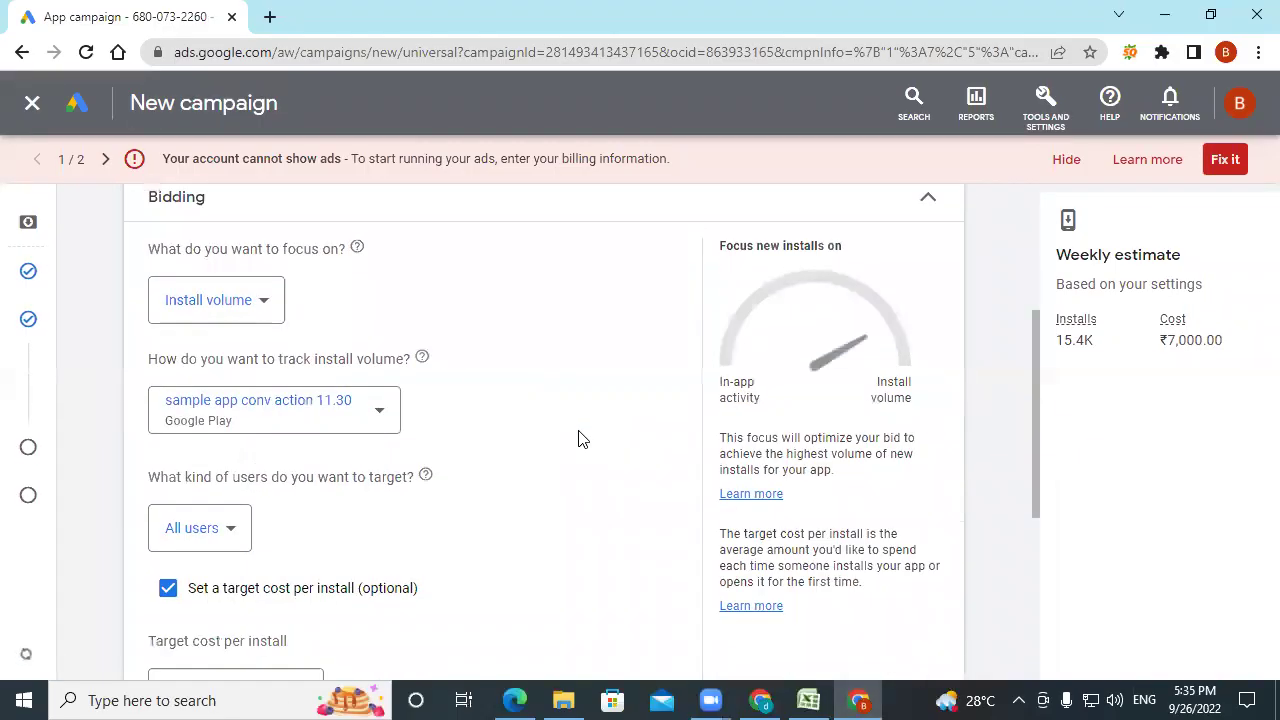
{"action": "scroll", "coordinate": [153, 340], "scroll_direction": "up", "scroll_amount": 2}
- Return to the course PDF and tick the Add Conversion Action notice in the Bidding section of page 224 with the pen
{"action": "key", "text": "alt+Tab"}
{"action": "left_click_drag", "start_coordinate": [296, 487], "coordinate": [345, 450]}
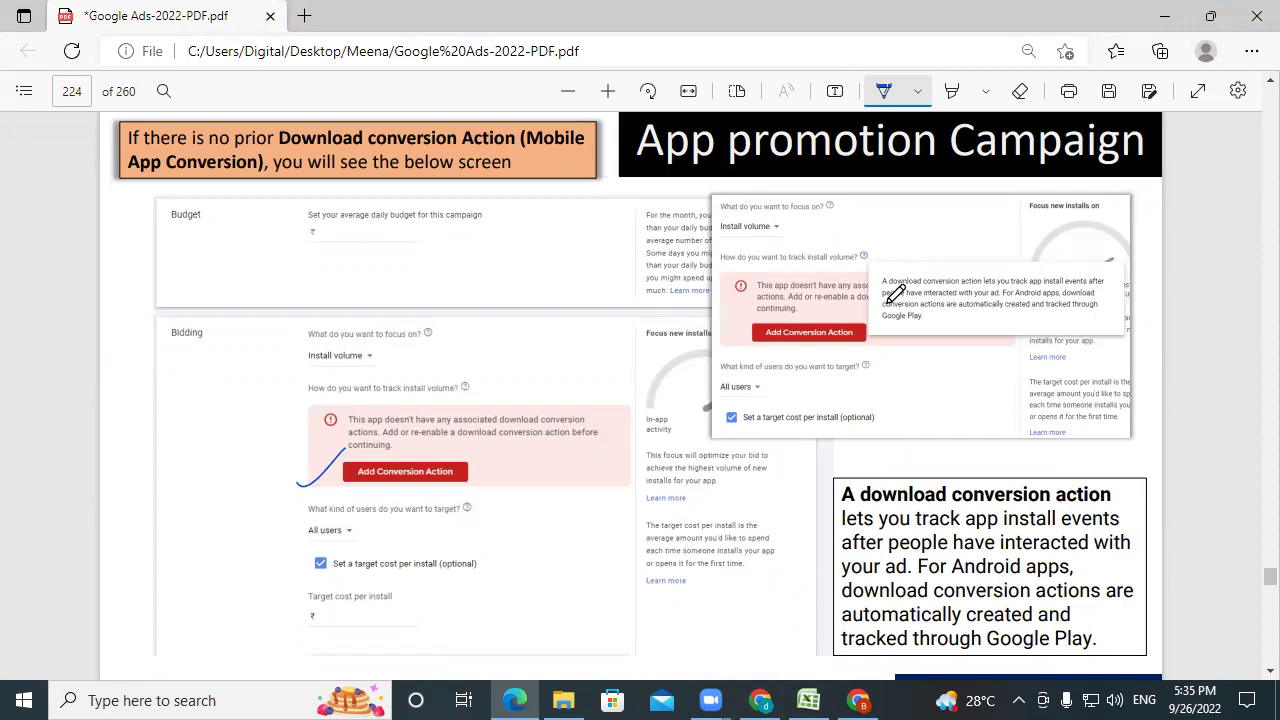
{"action": "scroll", "coordinate": [895, 292], "scroll_direction": "down", "scroll_amount": 2}
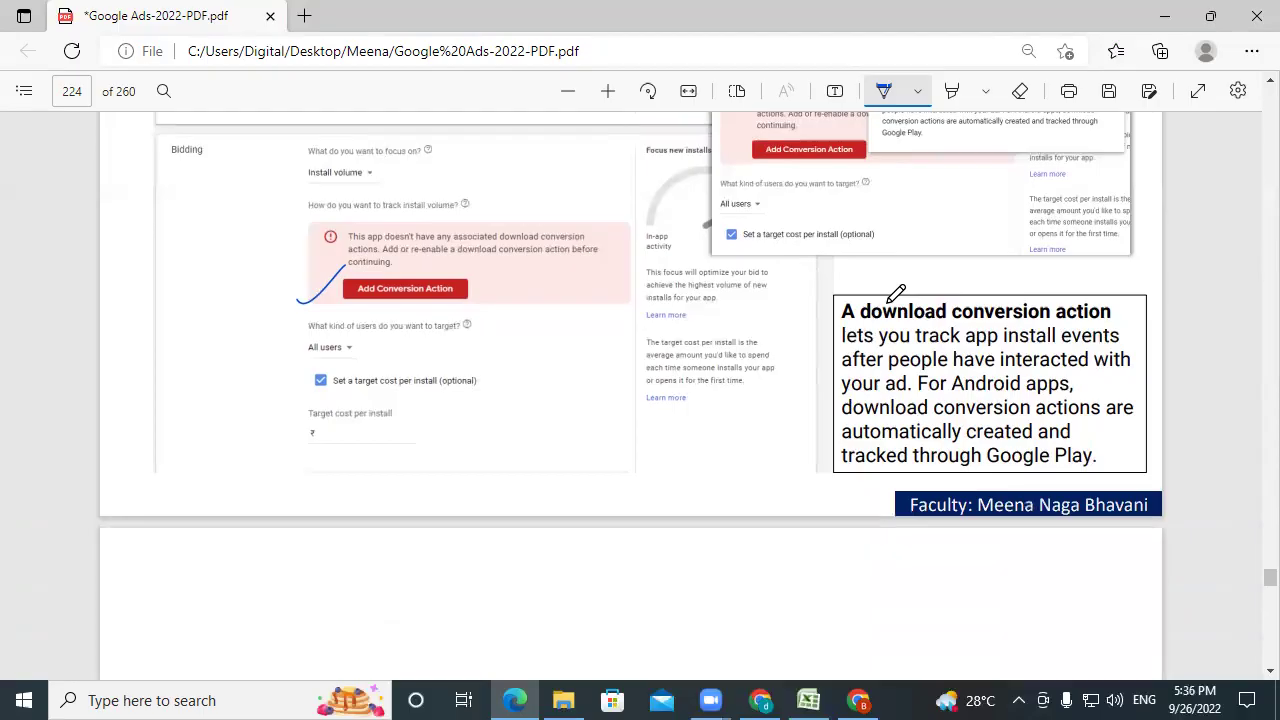
{"action": "scroll", "coordinate": [895, 292], "scroll_direction": "down", "scroll_amount": 4}
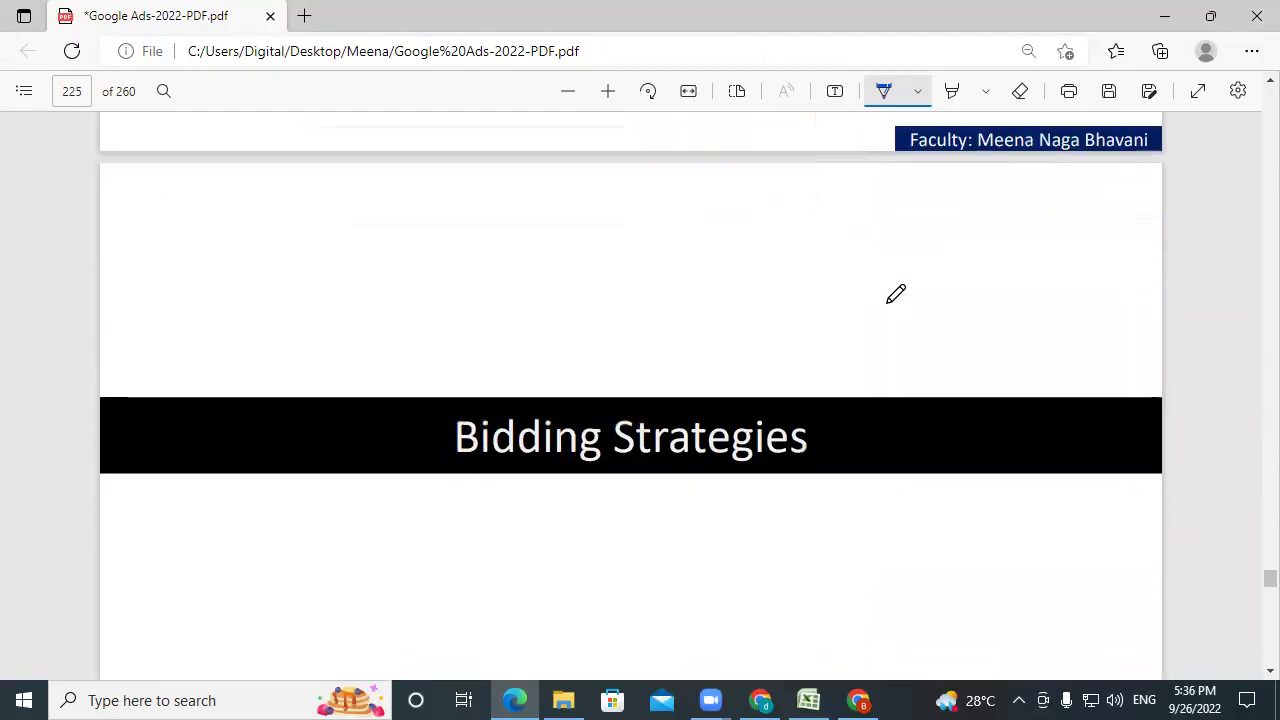
{"action": "scroll", "coordinate": [895, 292], "scroll_direction": "up", "scroll_amount": 5}
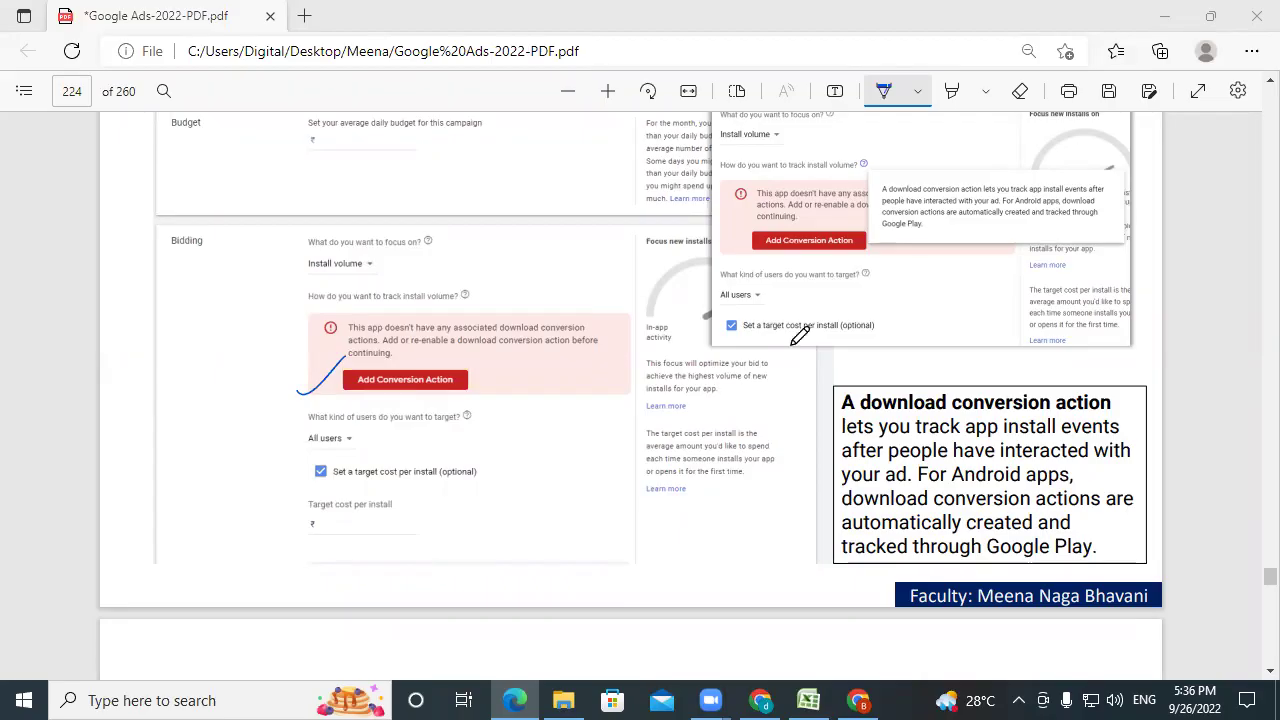
{"action": "scroll", "coordinate": [701, 470], "scroll_direction": "down", "scroll_amount": 3}
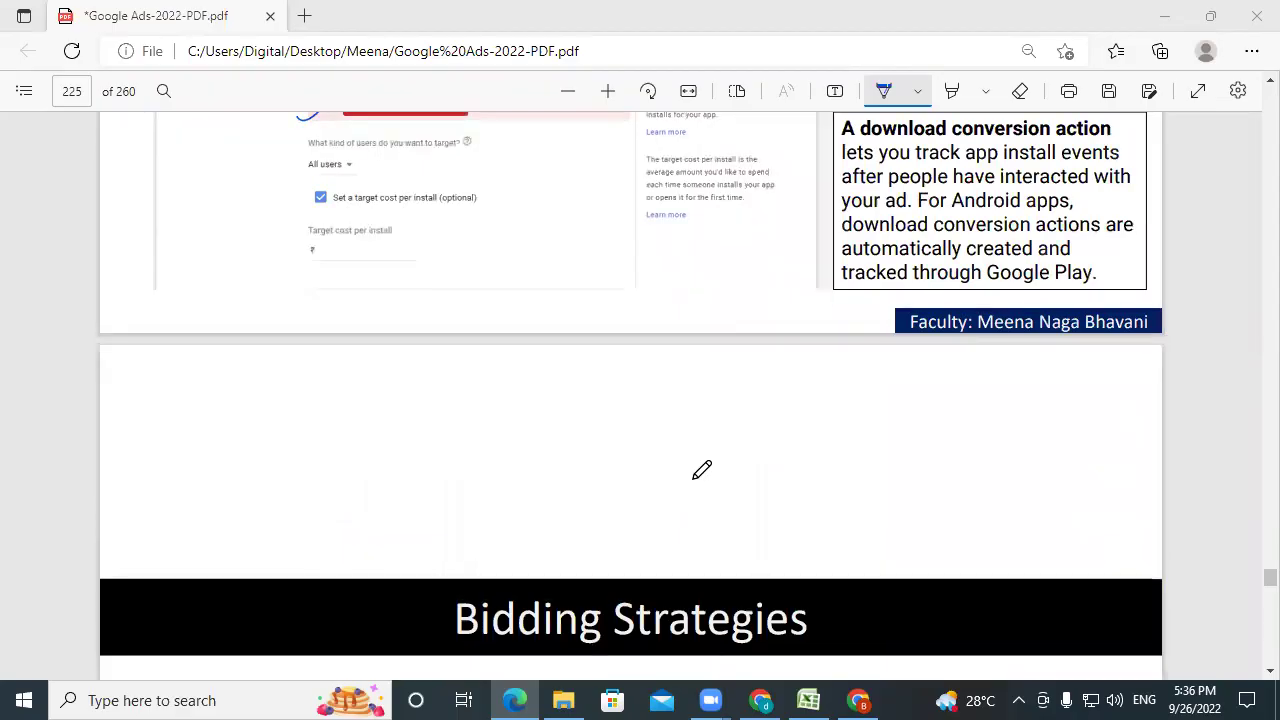
{"action": "scroll", "coordinate": [701, 470], "scroll_direction": "up", "scroll_amount": 3}
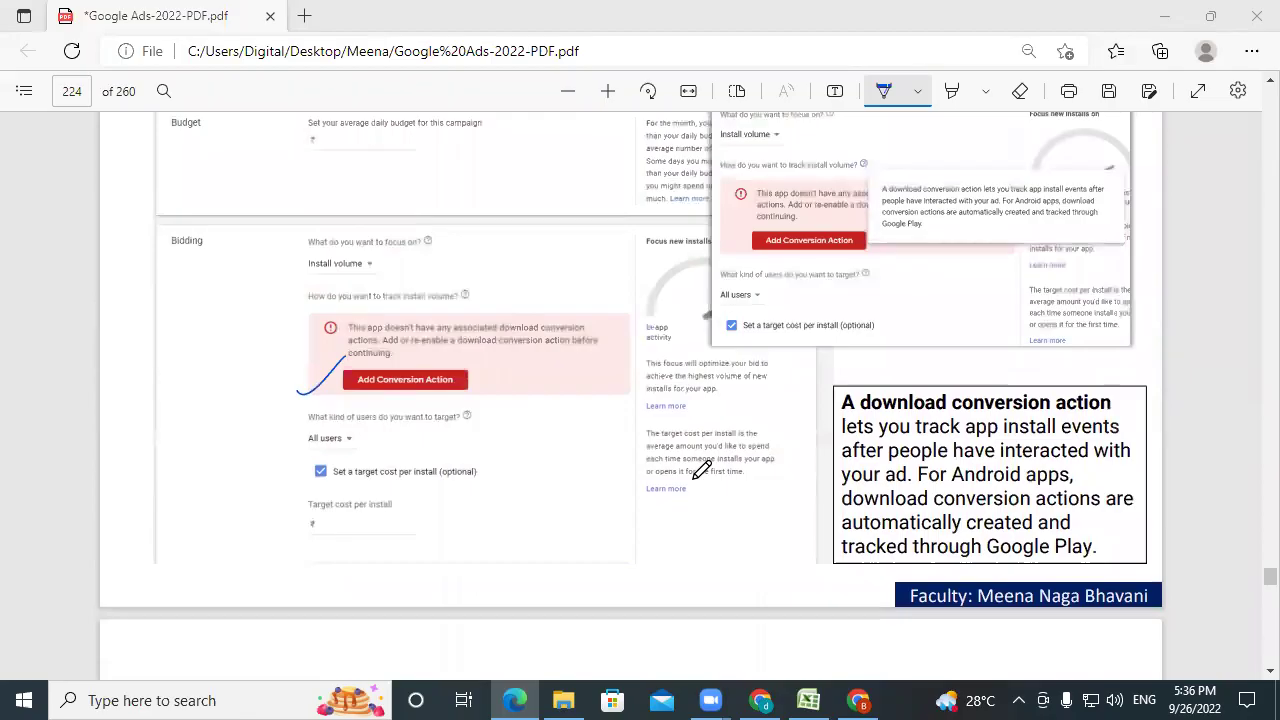
{"action": "scroll", "coordinate": [701, 470], "scroll_direction": "up", "scroll_amount": 7}
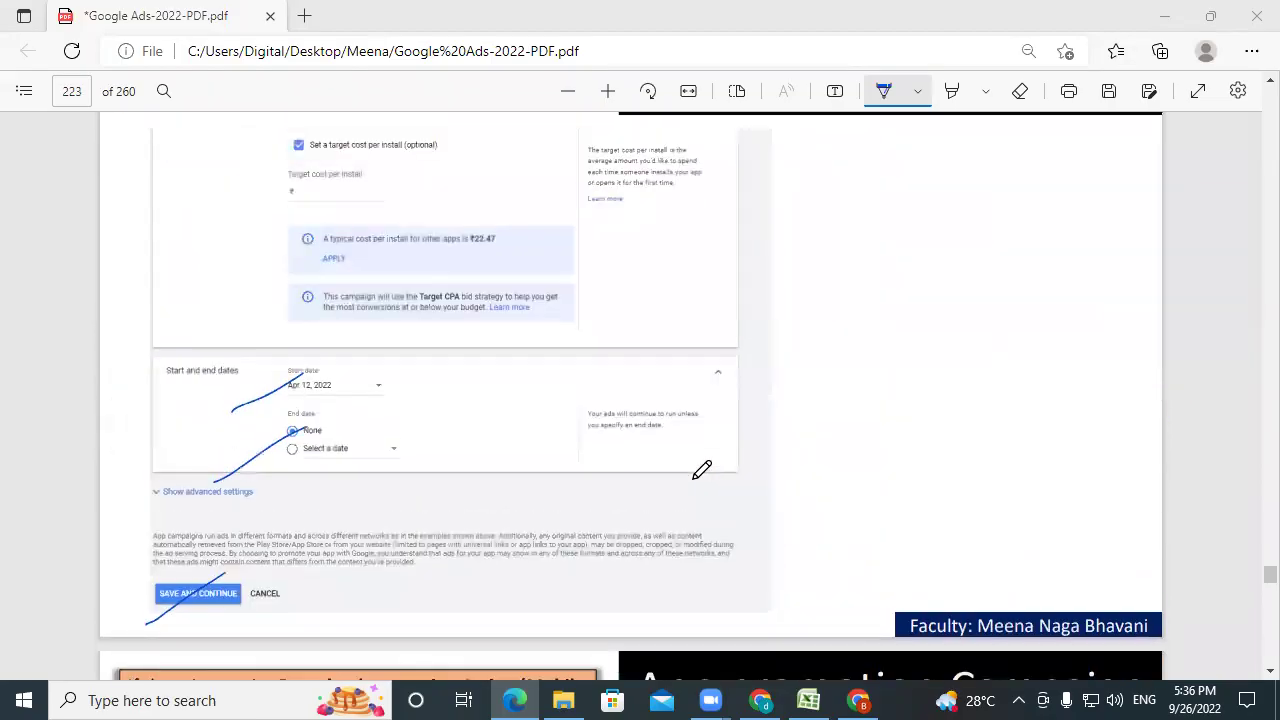